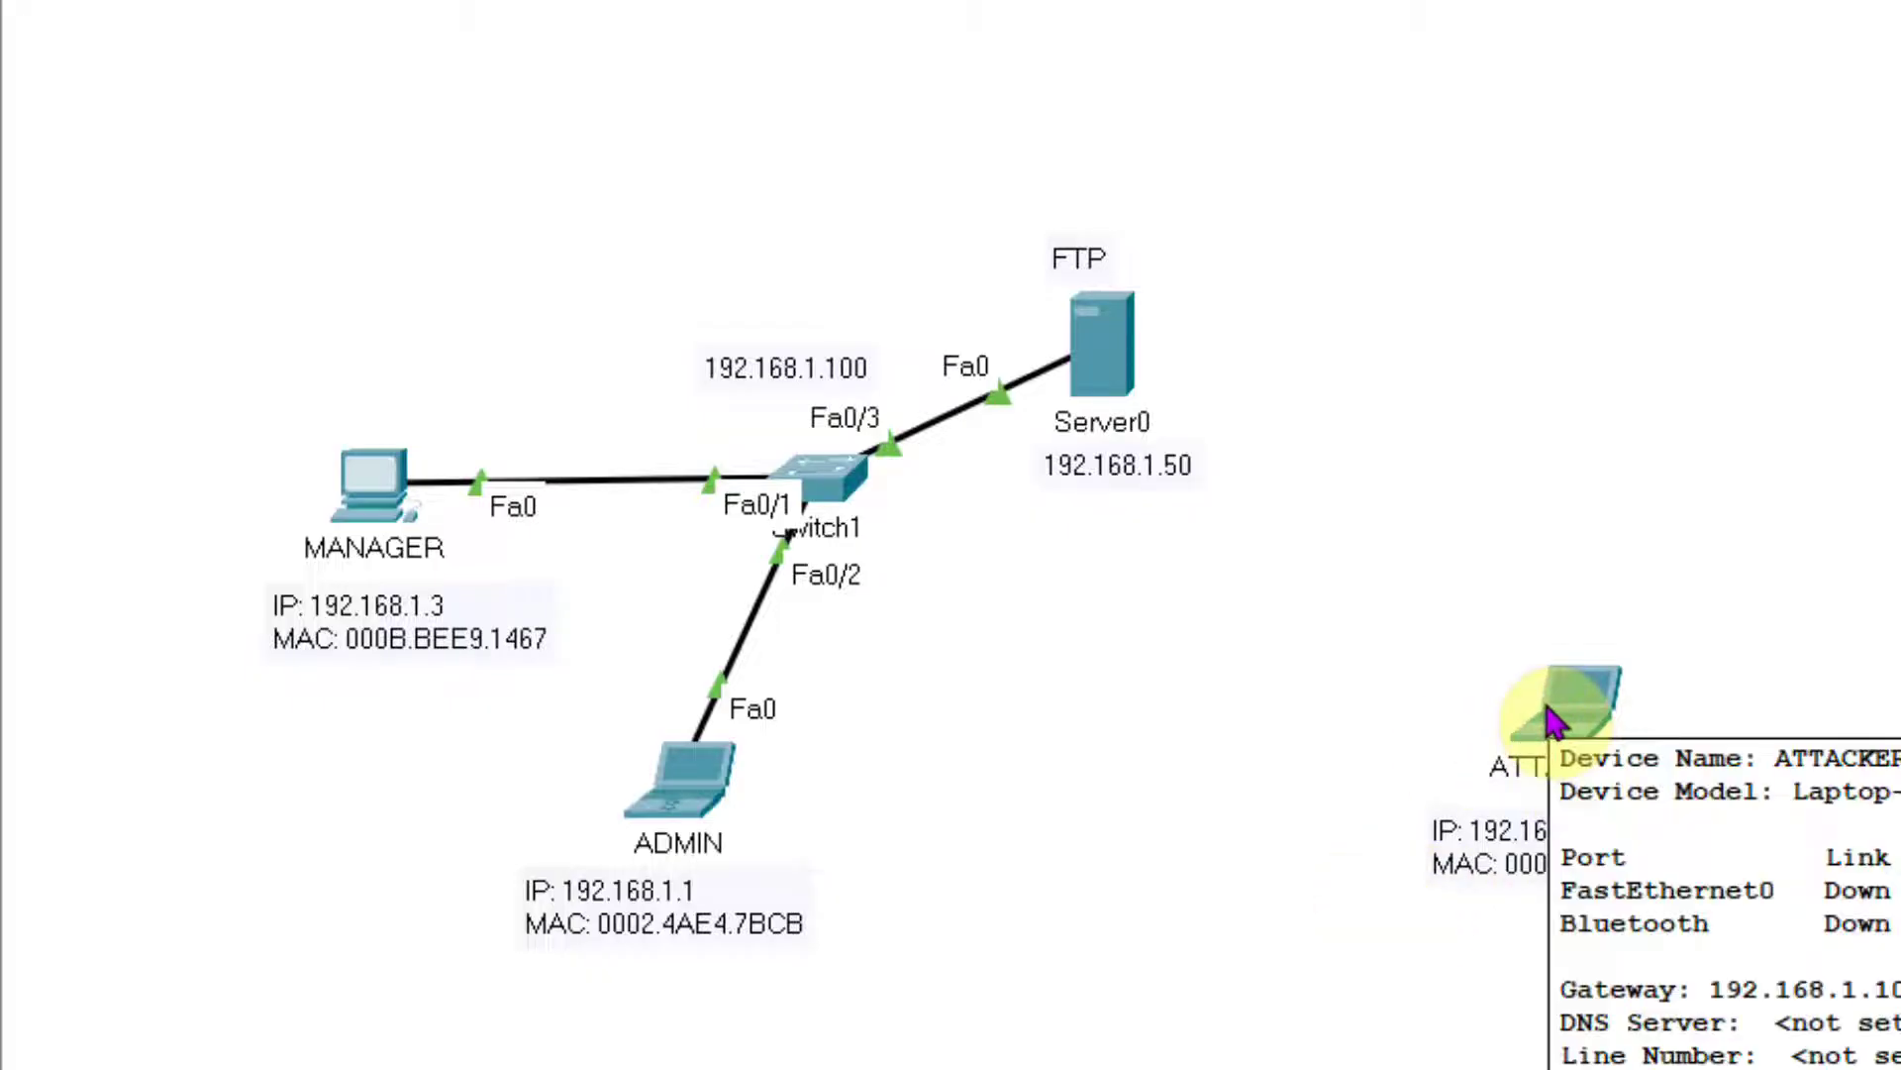
- Move the ATTACKER laptop beside the ADMIN laptop, leaving its IP and MAC note in place
drag(1552, 723, 971, 865)
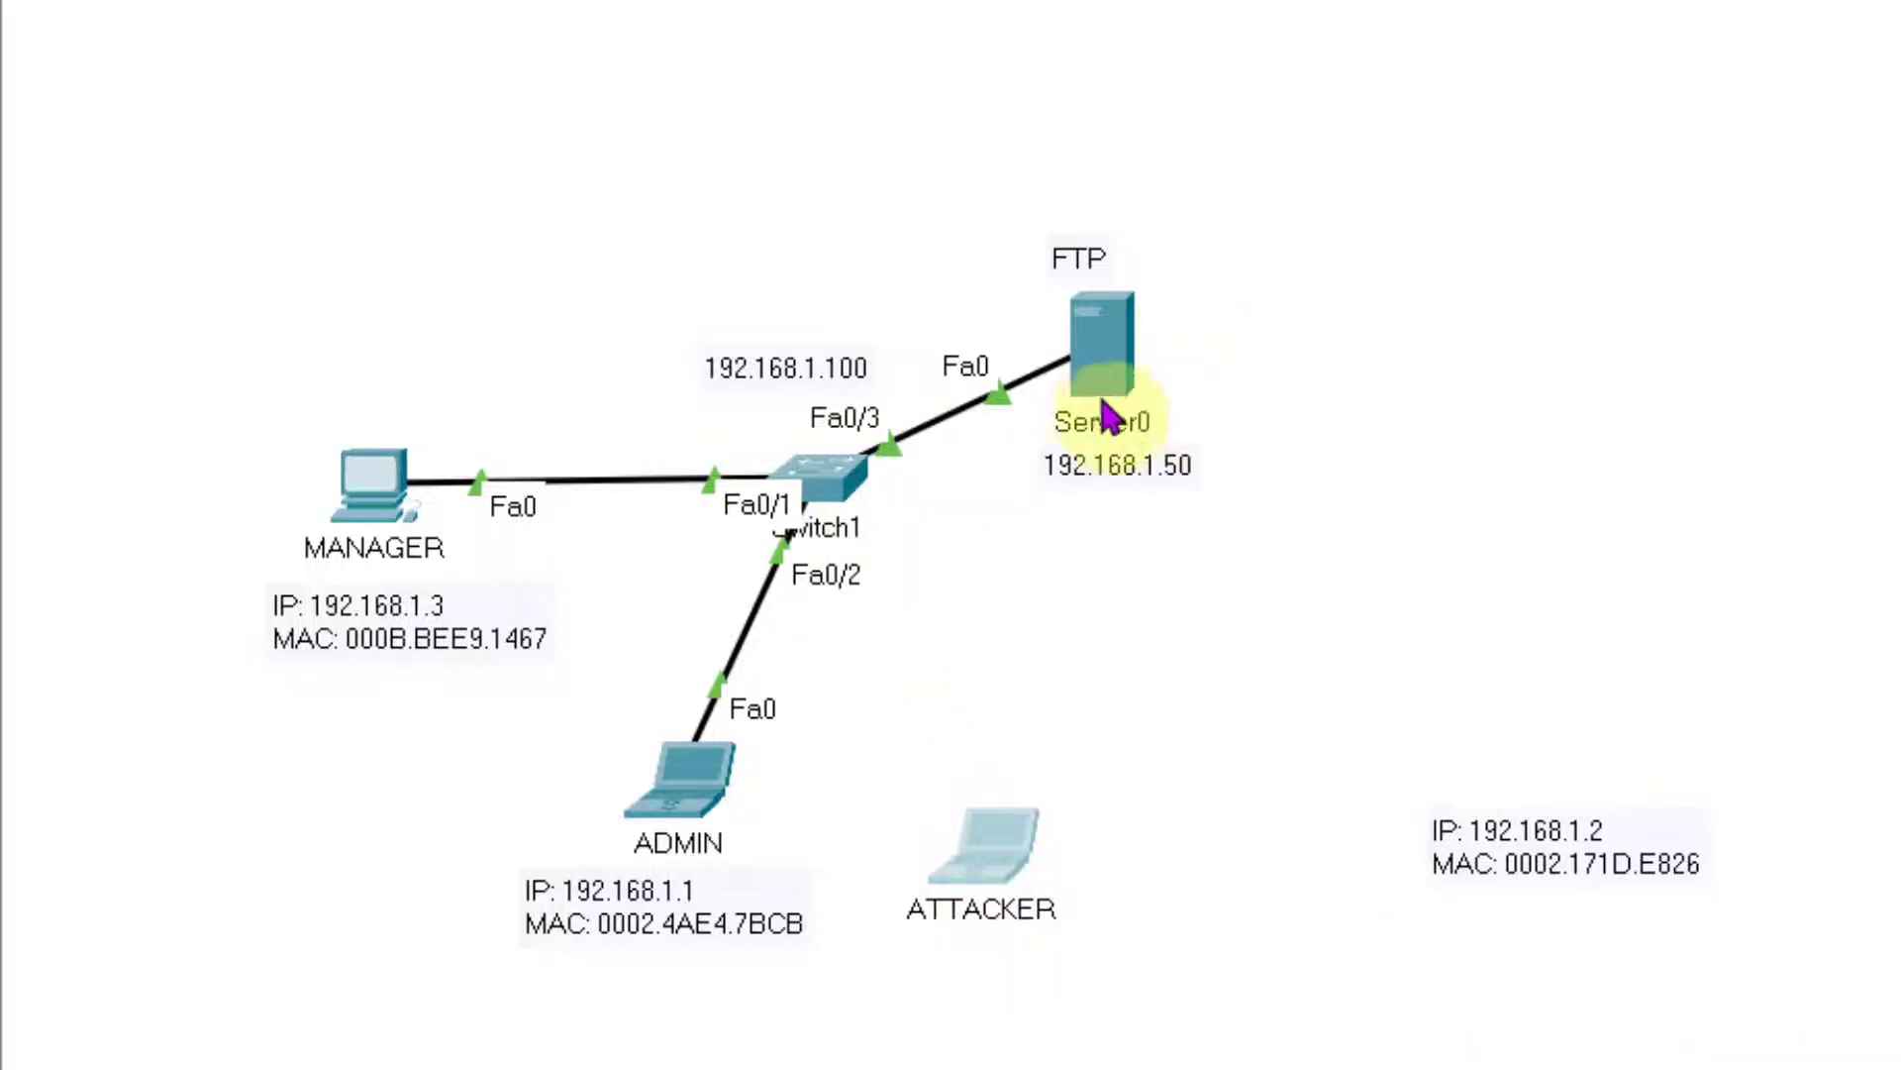
mouse_move(1106, 387)
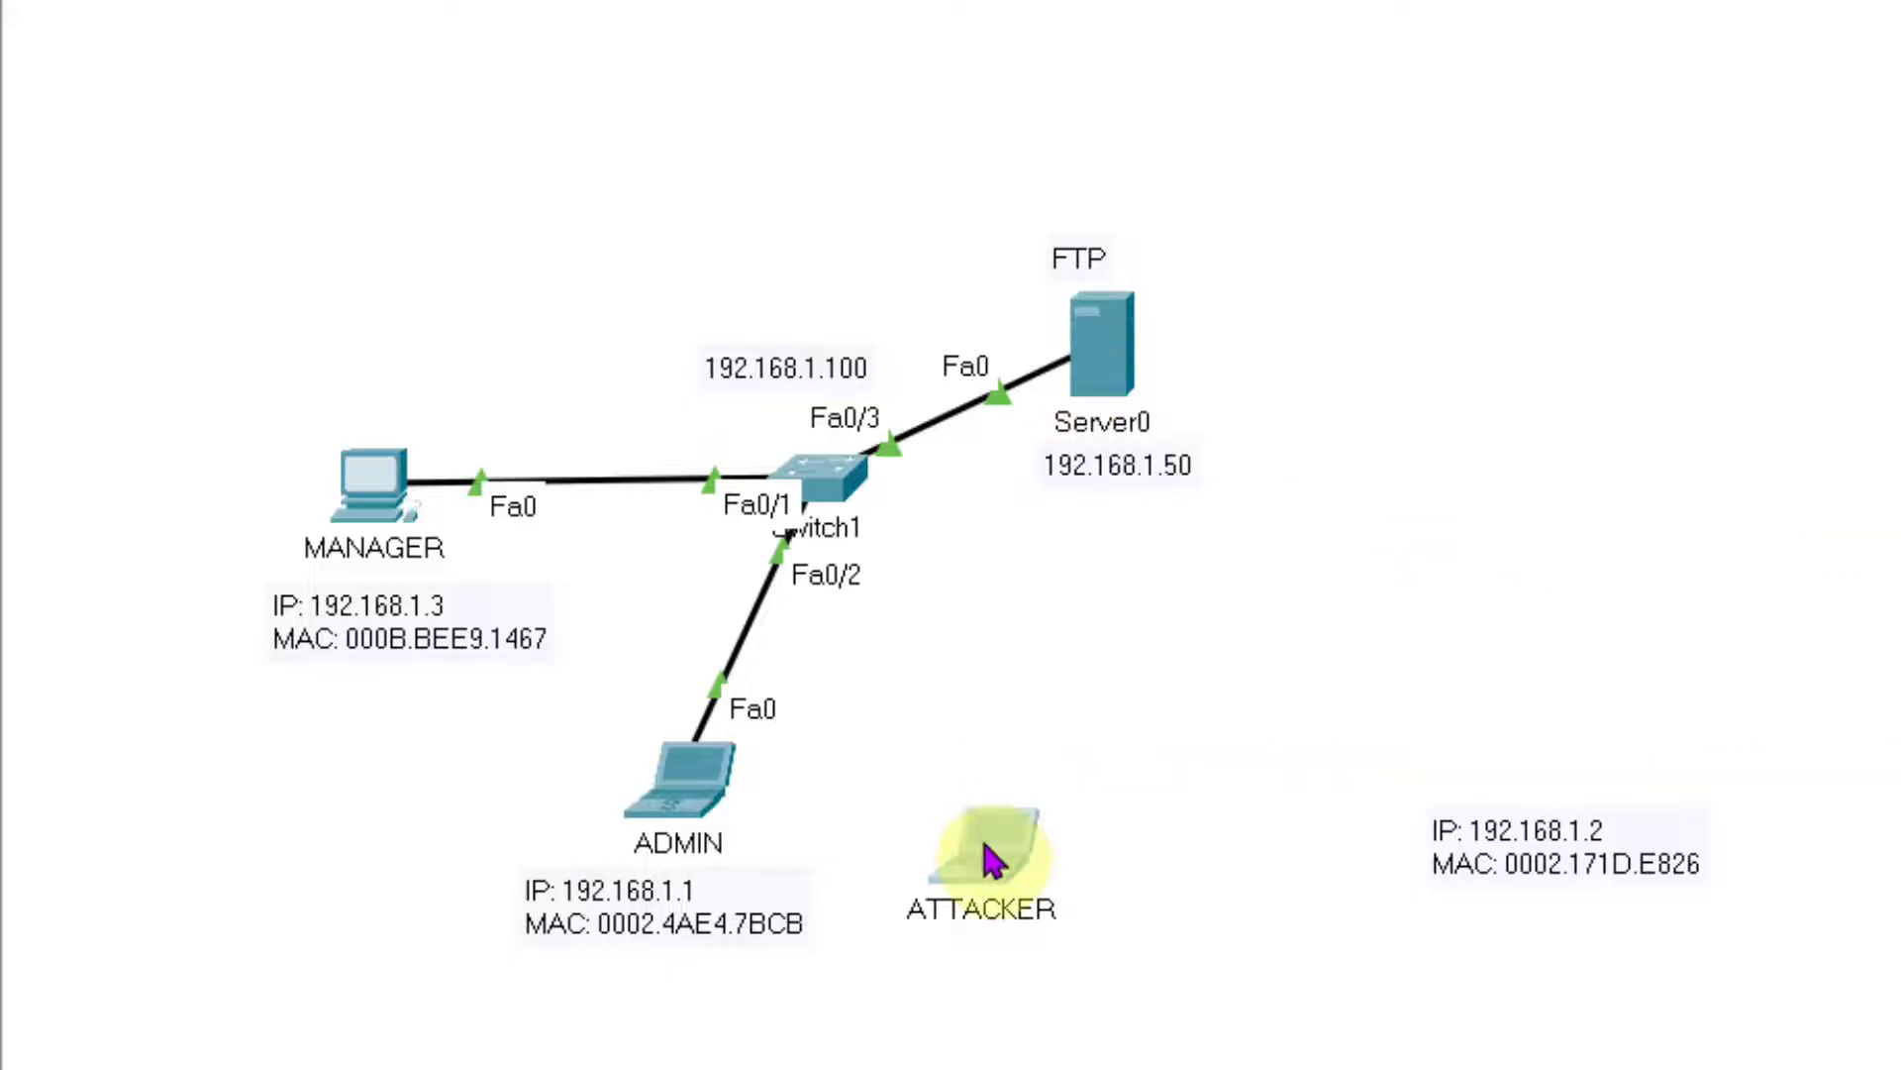
drag(1017, 828, 1041, 798)
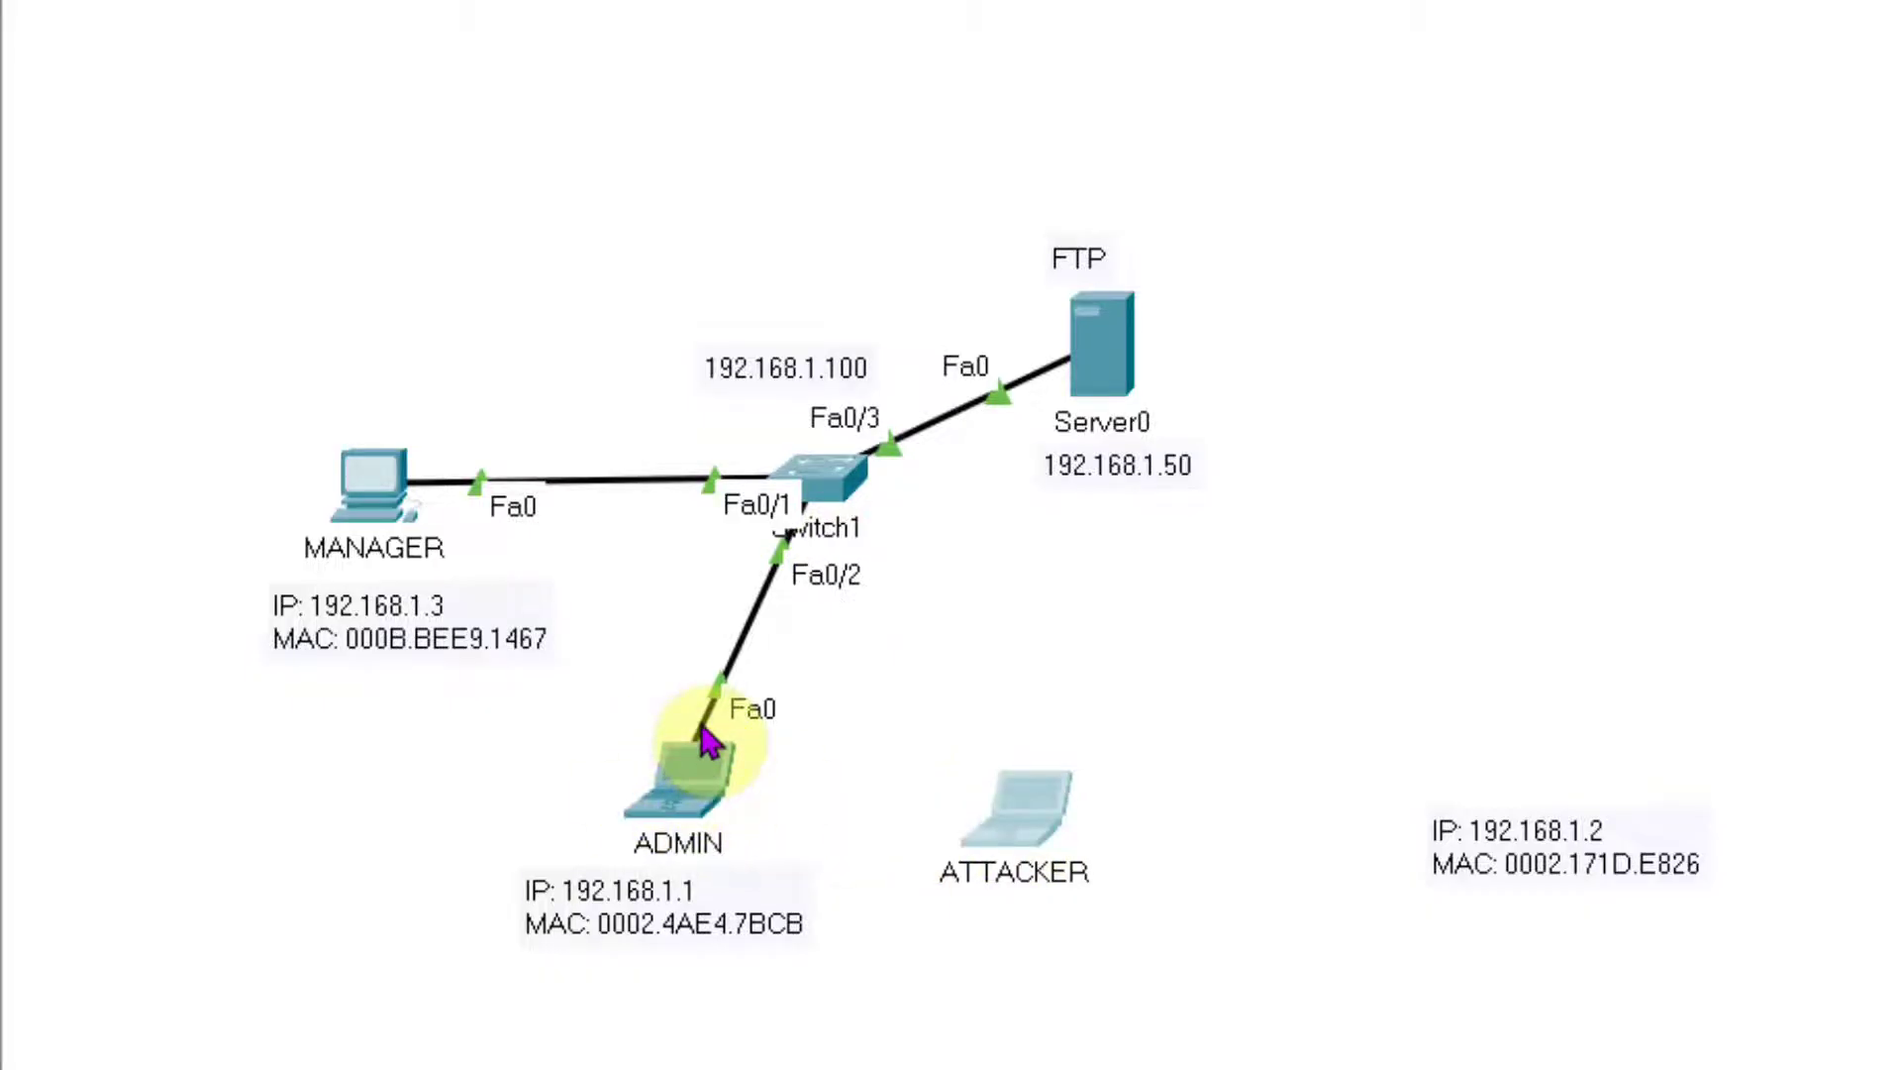
drag(1050, 837, 1016, 838)
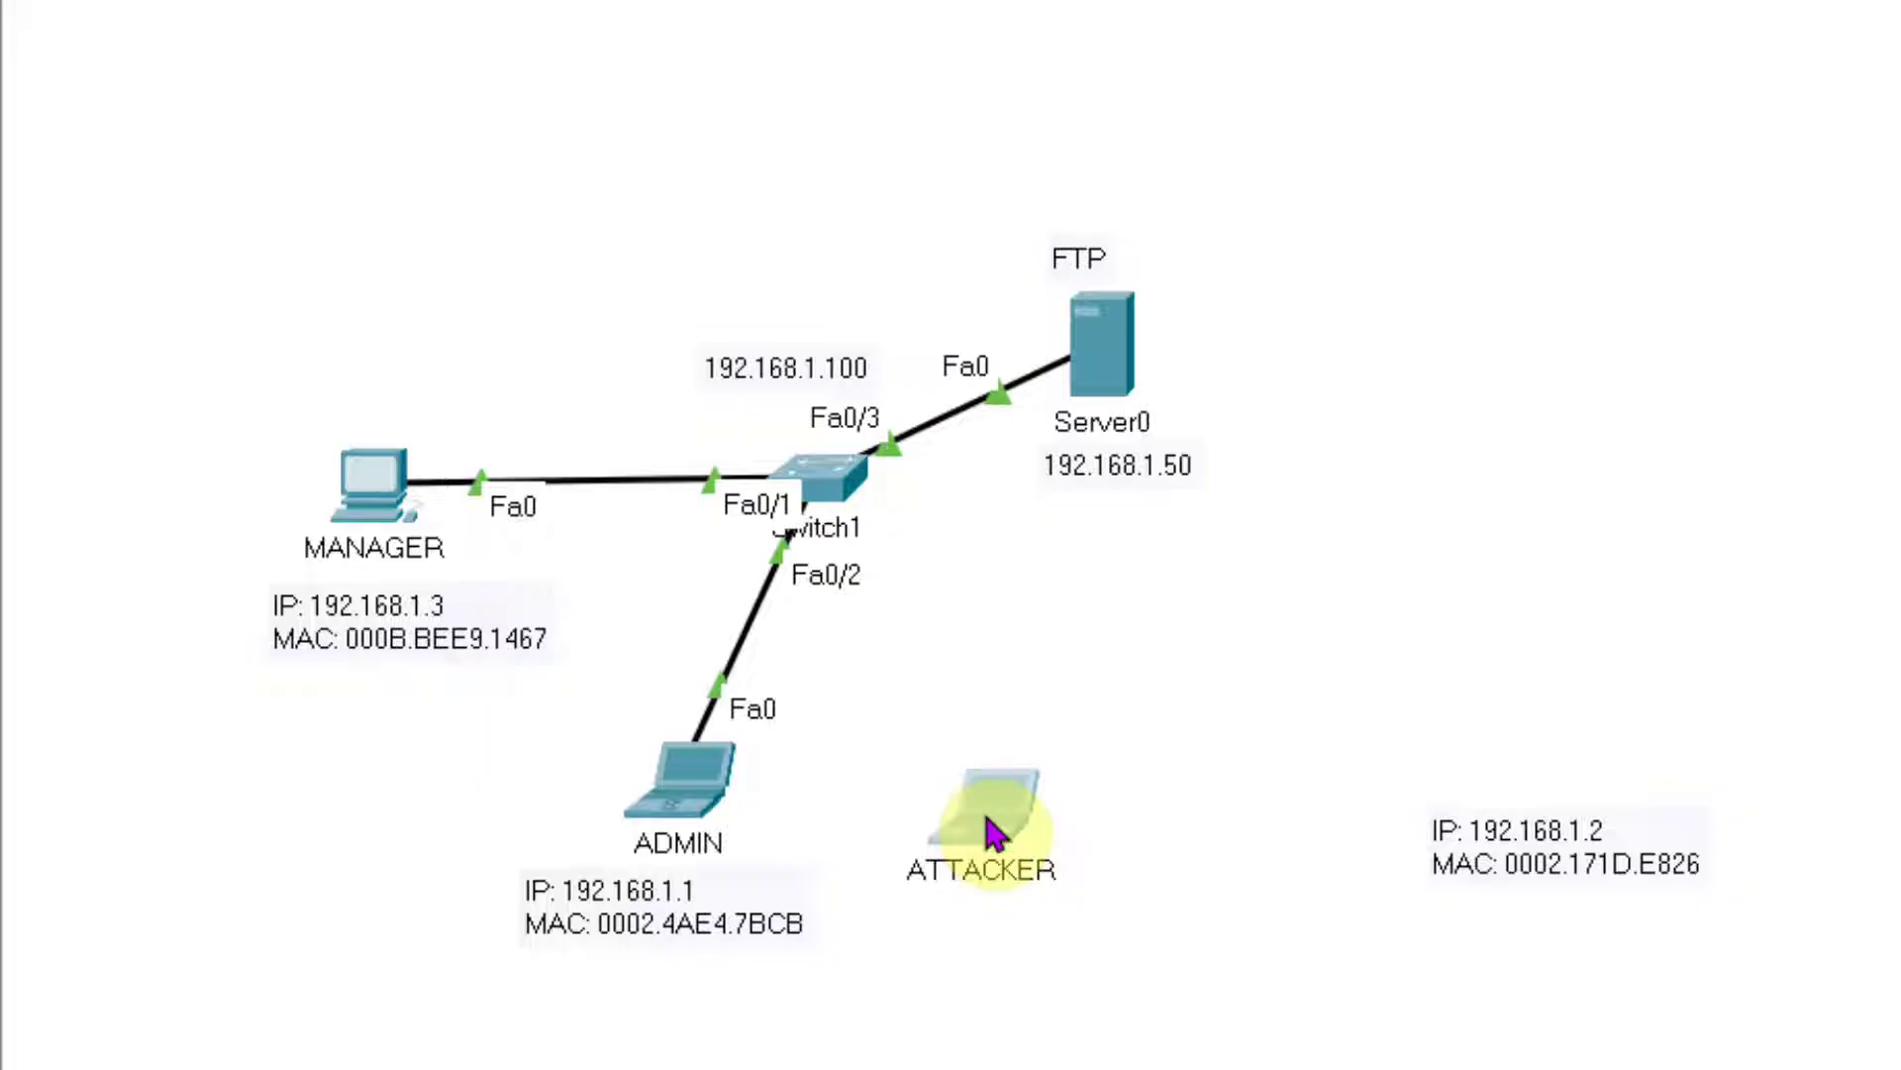
mouse_move(993, 834)
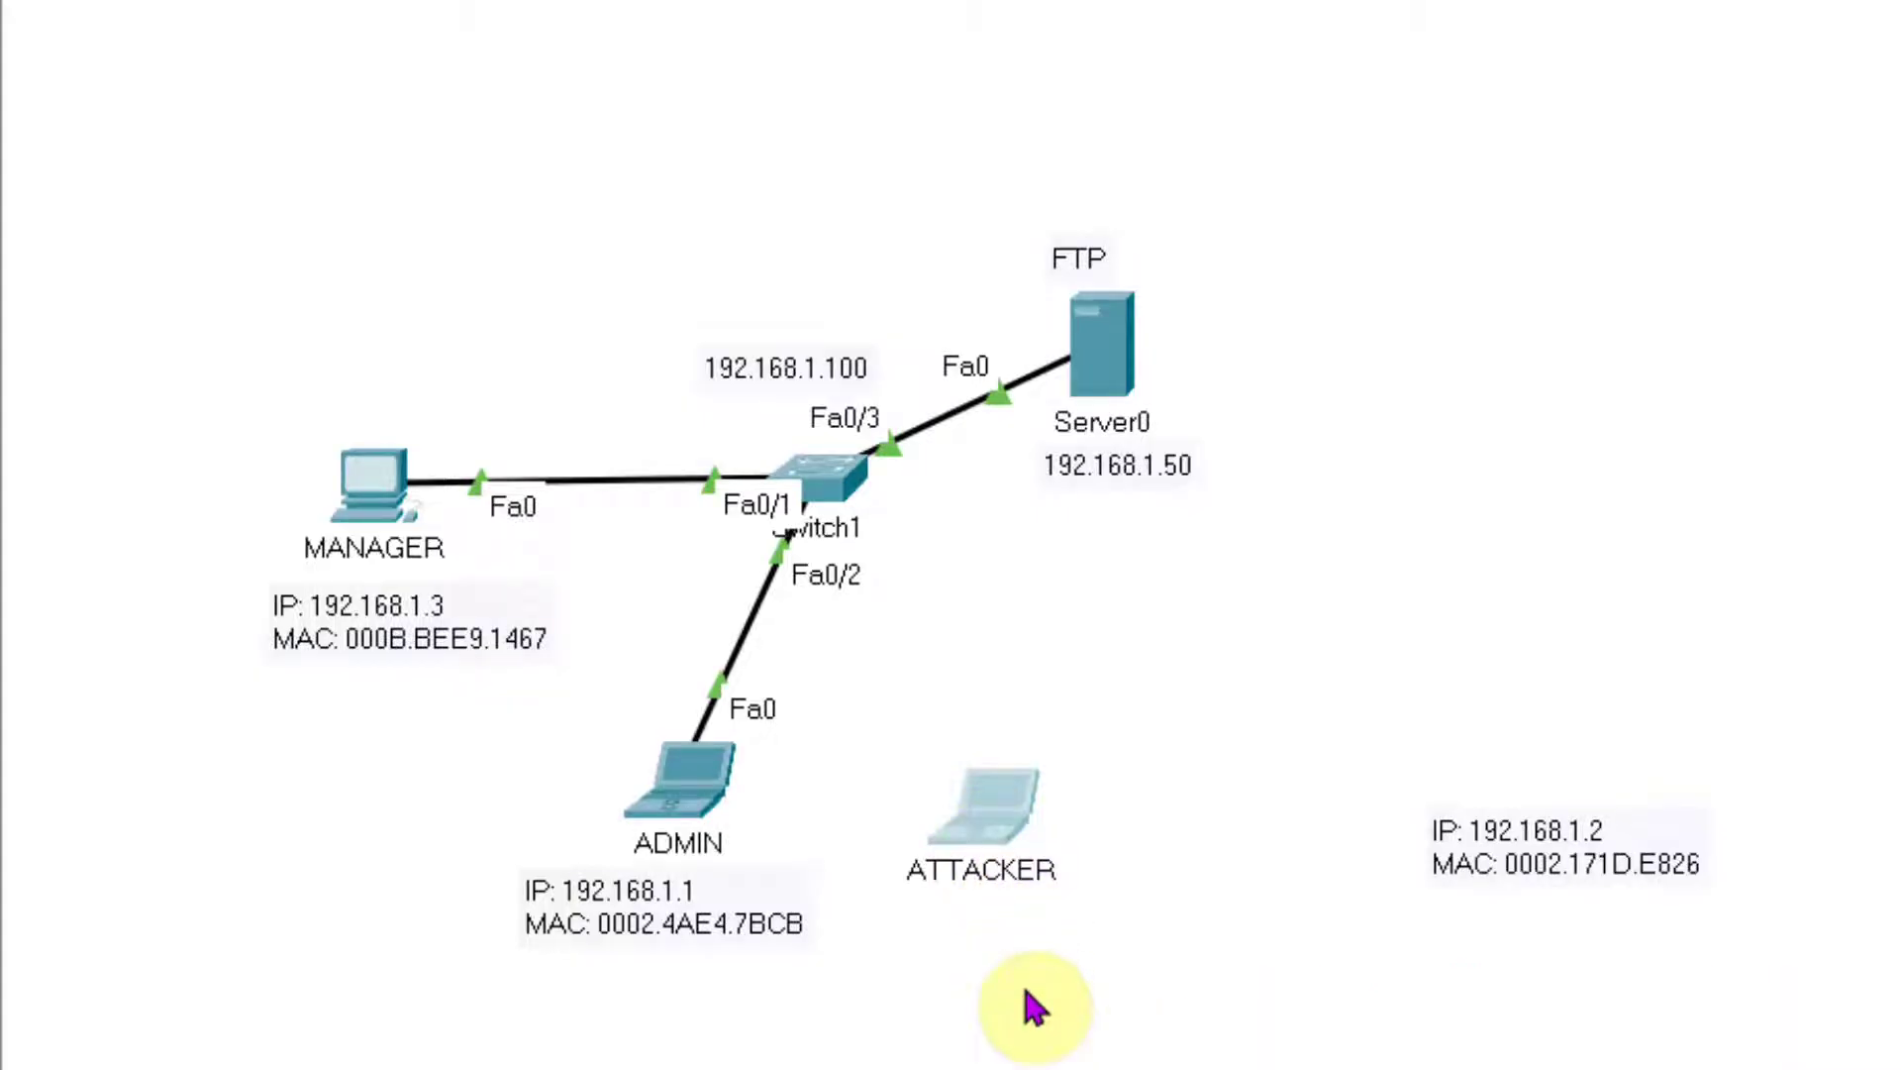
- Ping the FTP server at 192.168.1.50 from the MANAGER PC's Command Prompt and close the device window
click(371, 495)
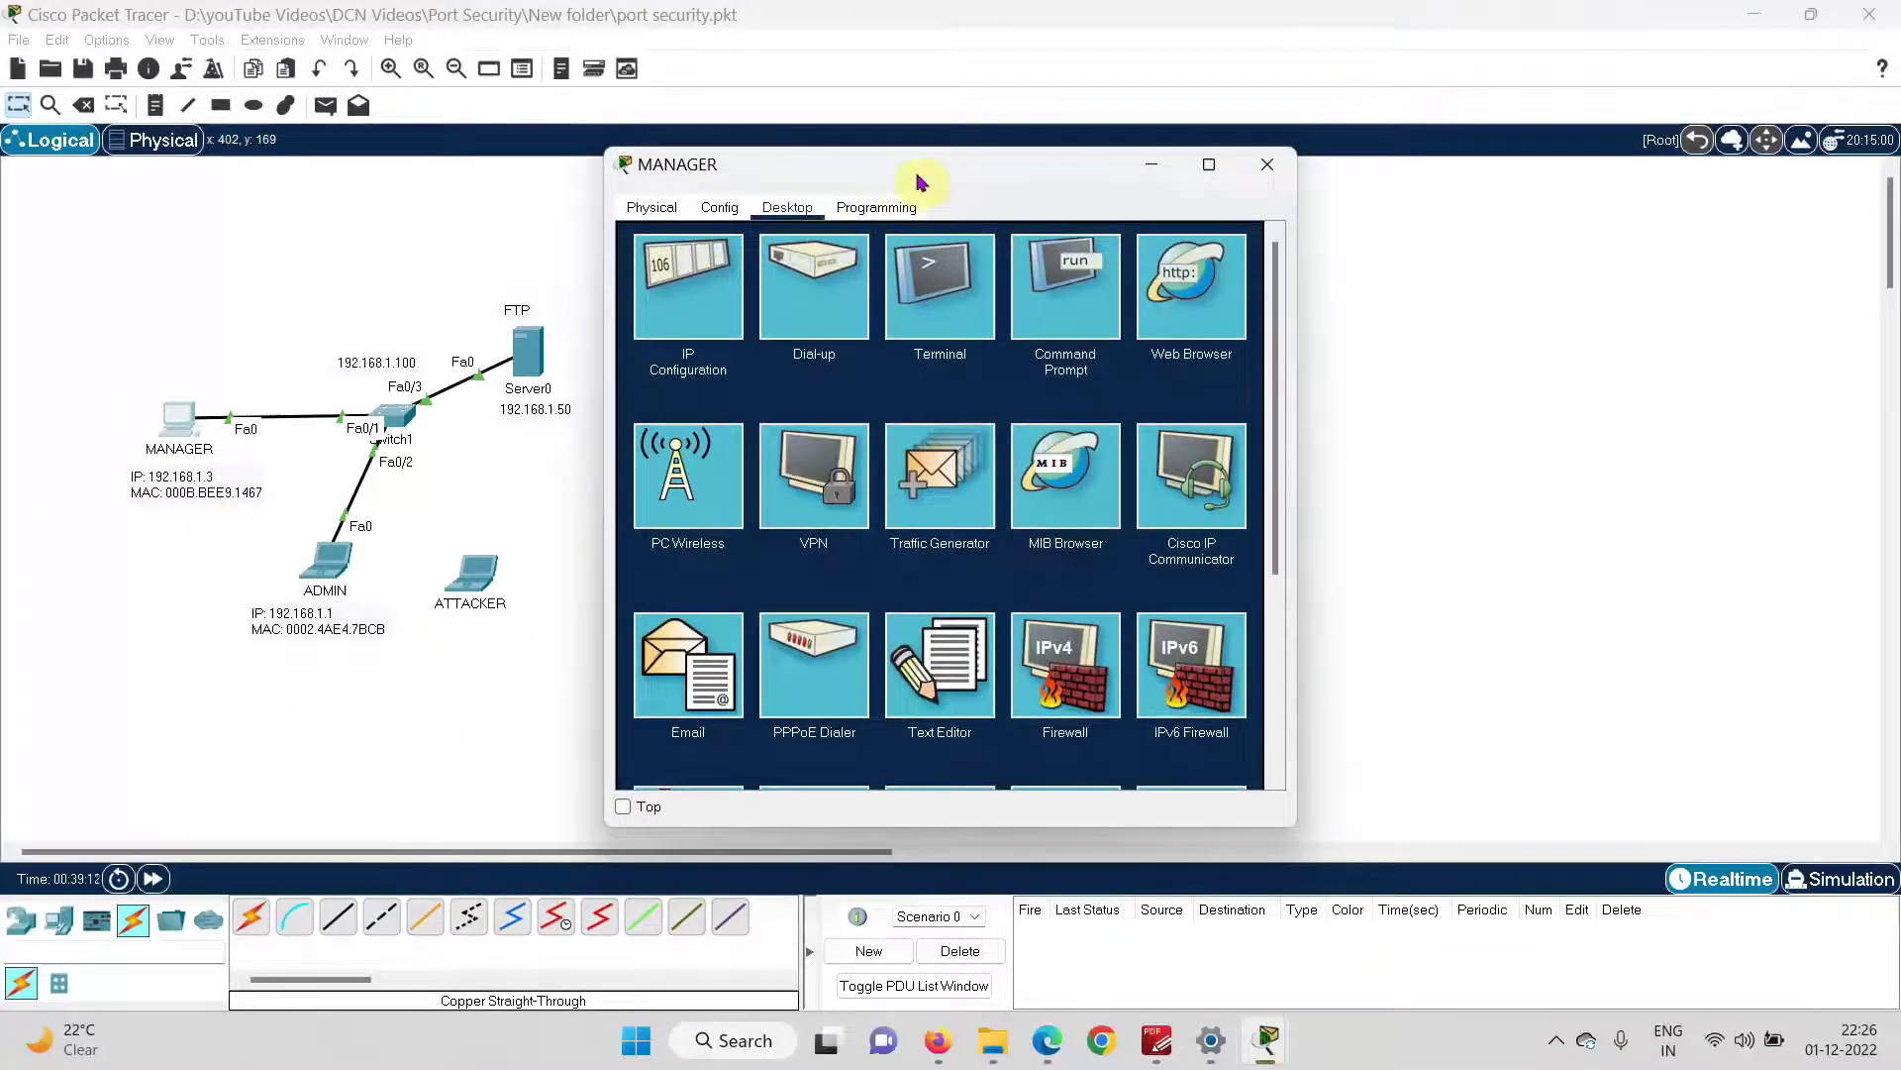
drag(918, 181, 1130, 192)
click(1274, 290)
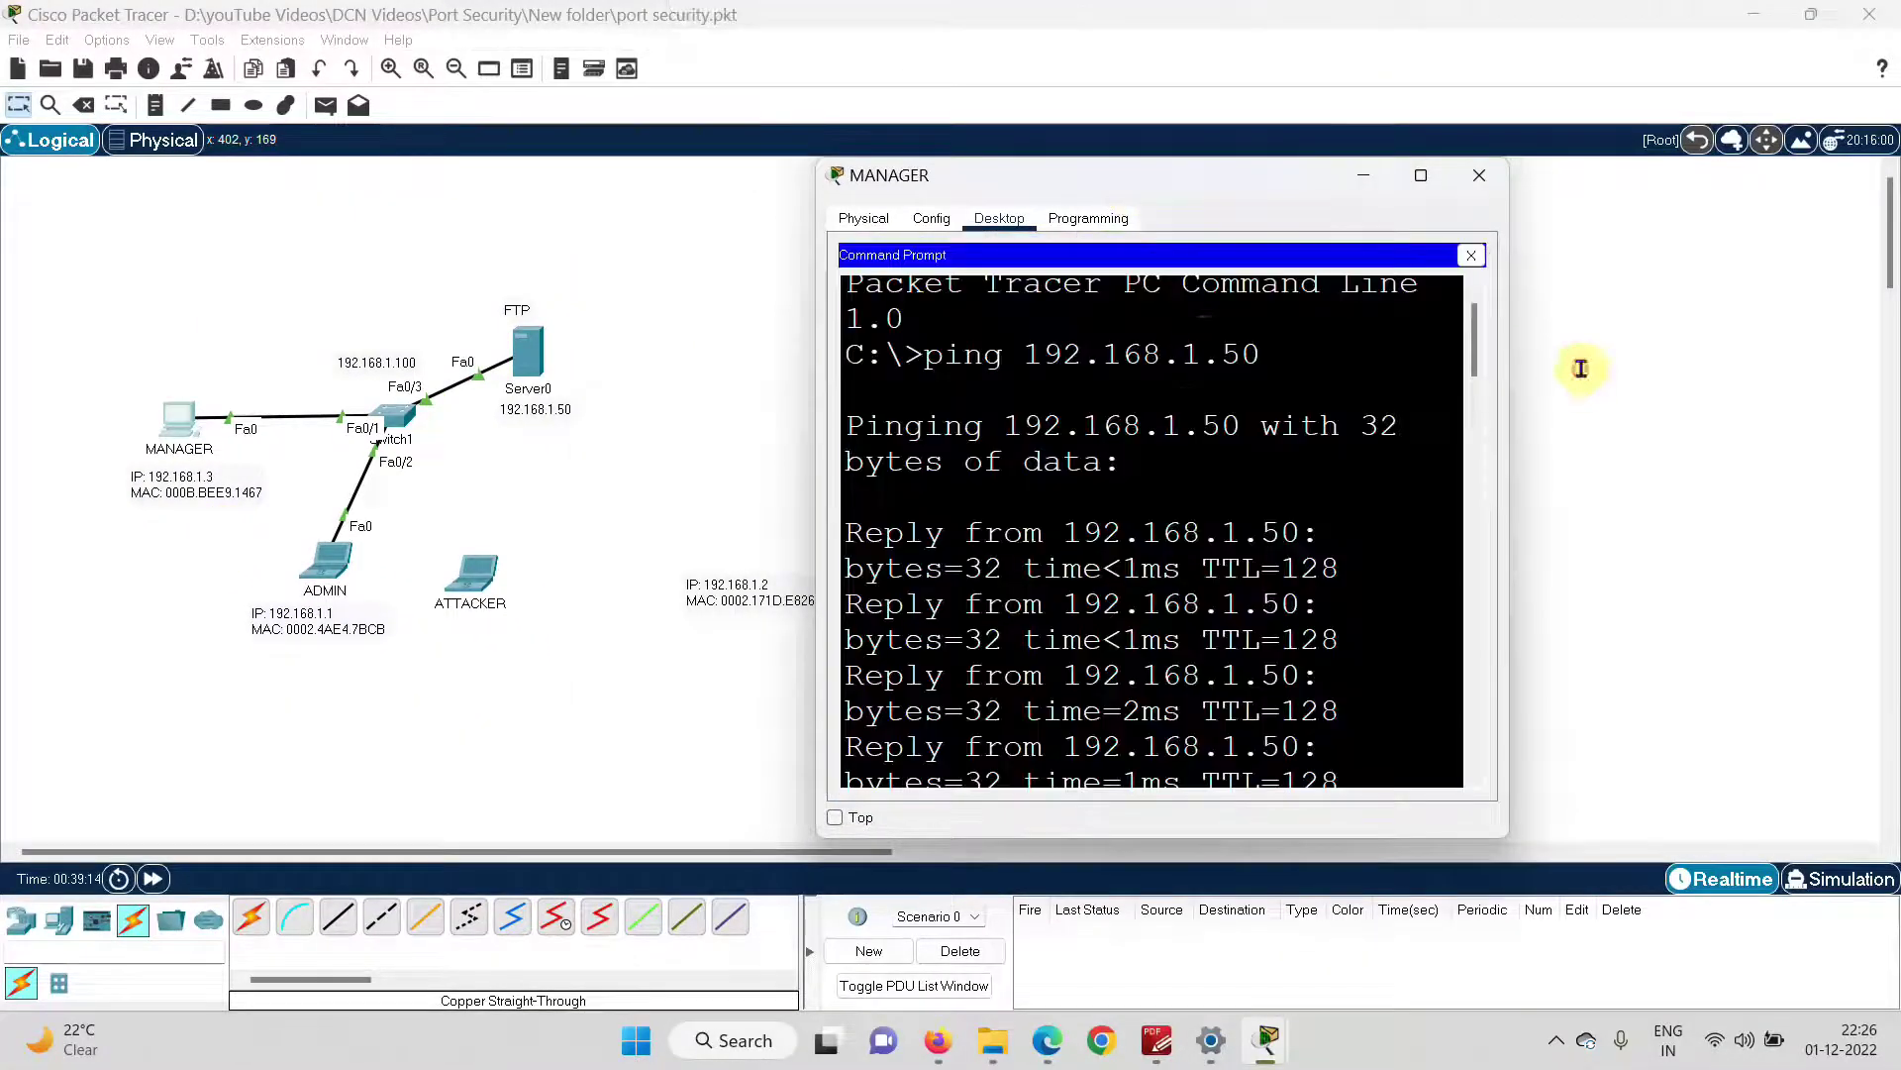
scroll(1254, 492, down, 20)
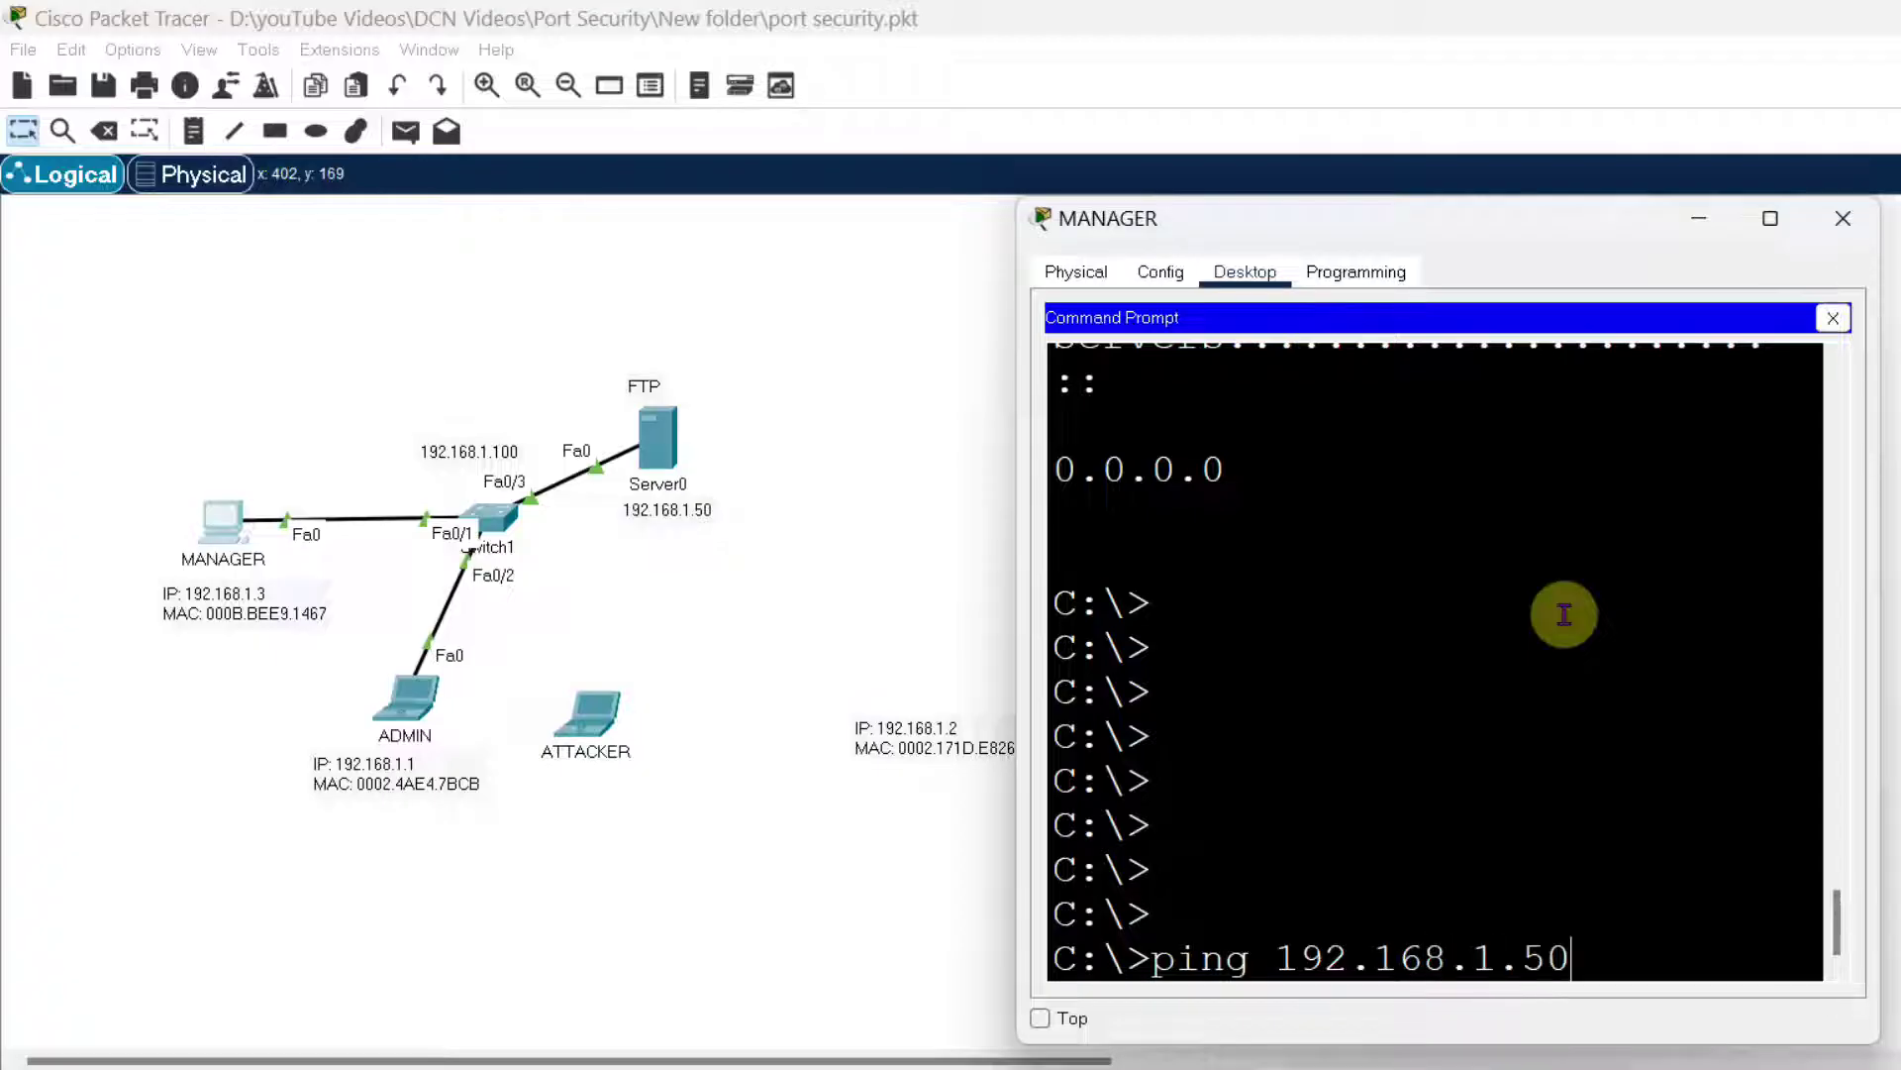
key(Return)
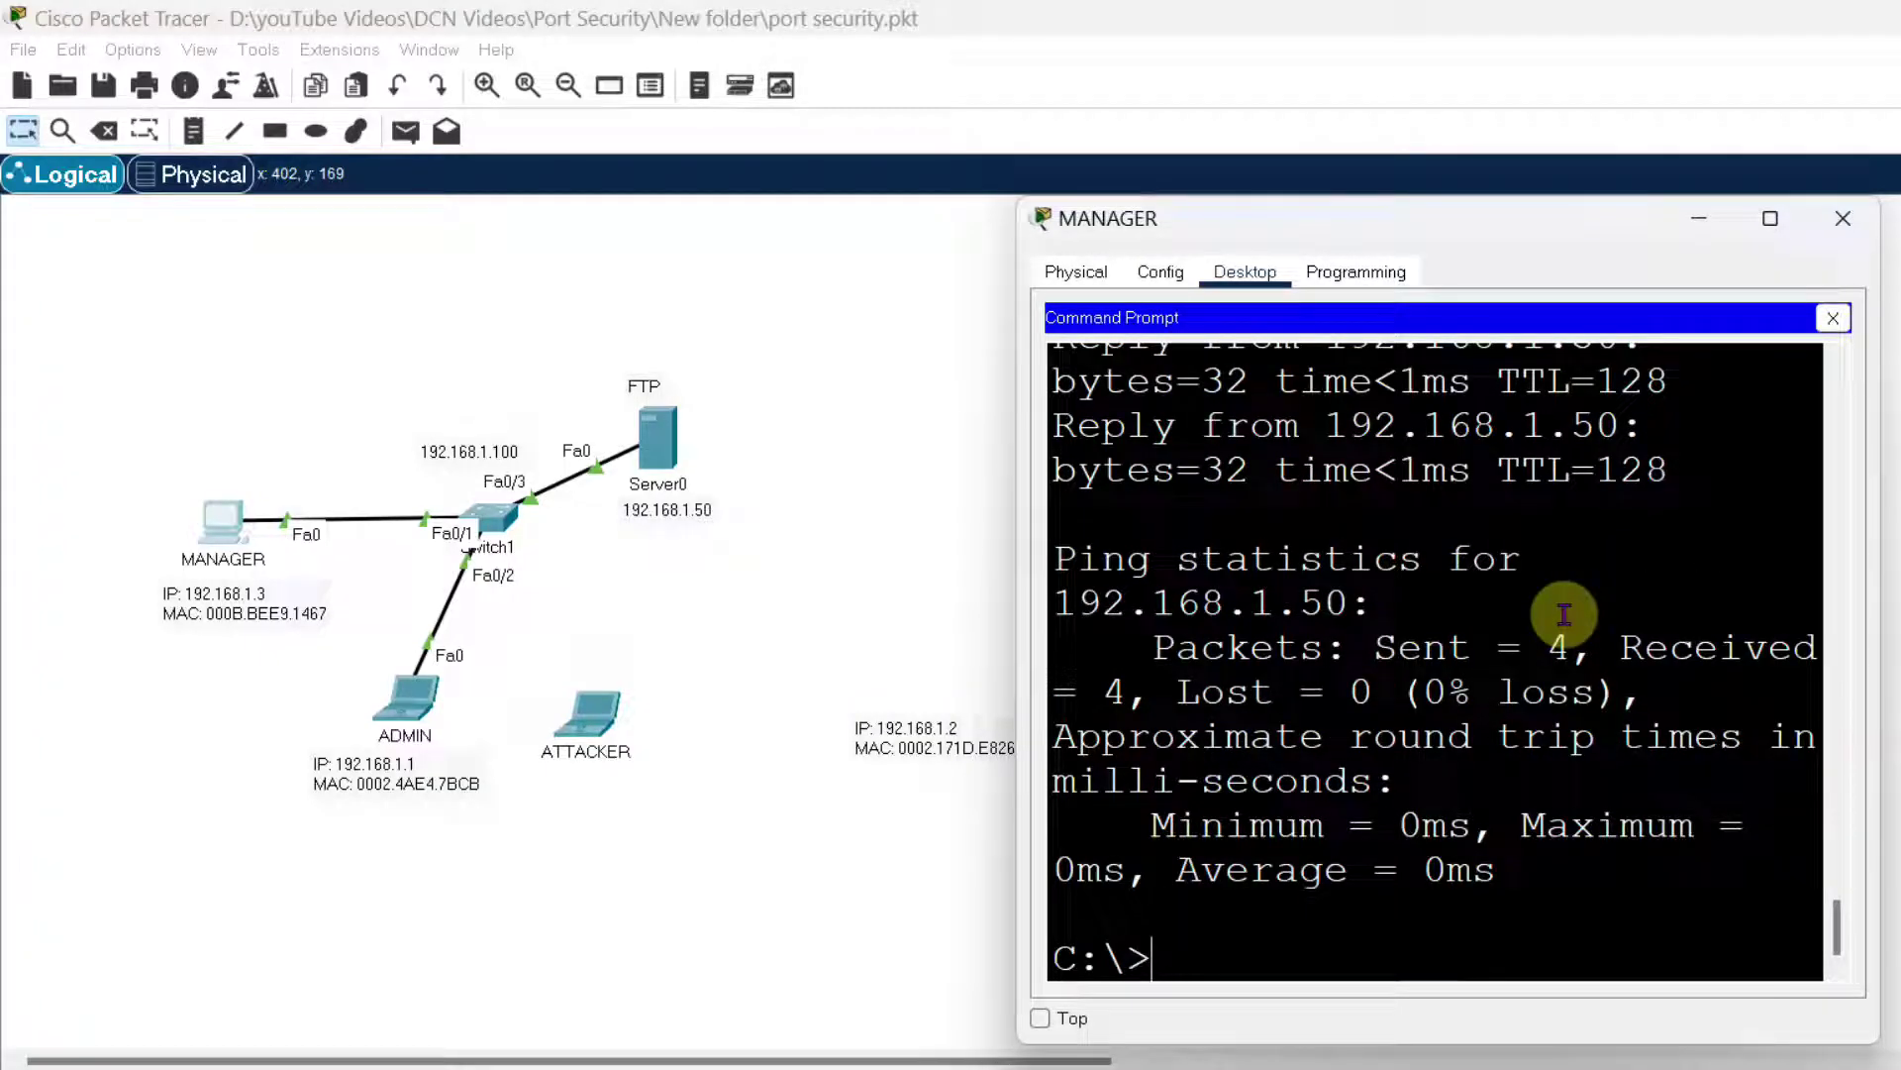
click(1843, 218)
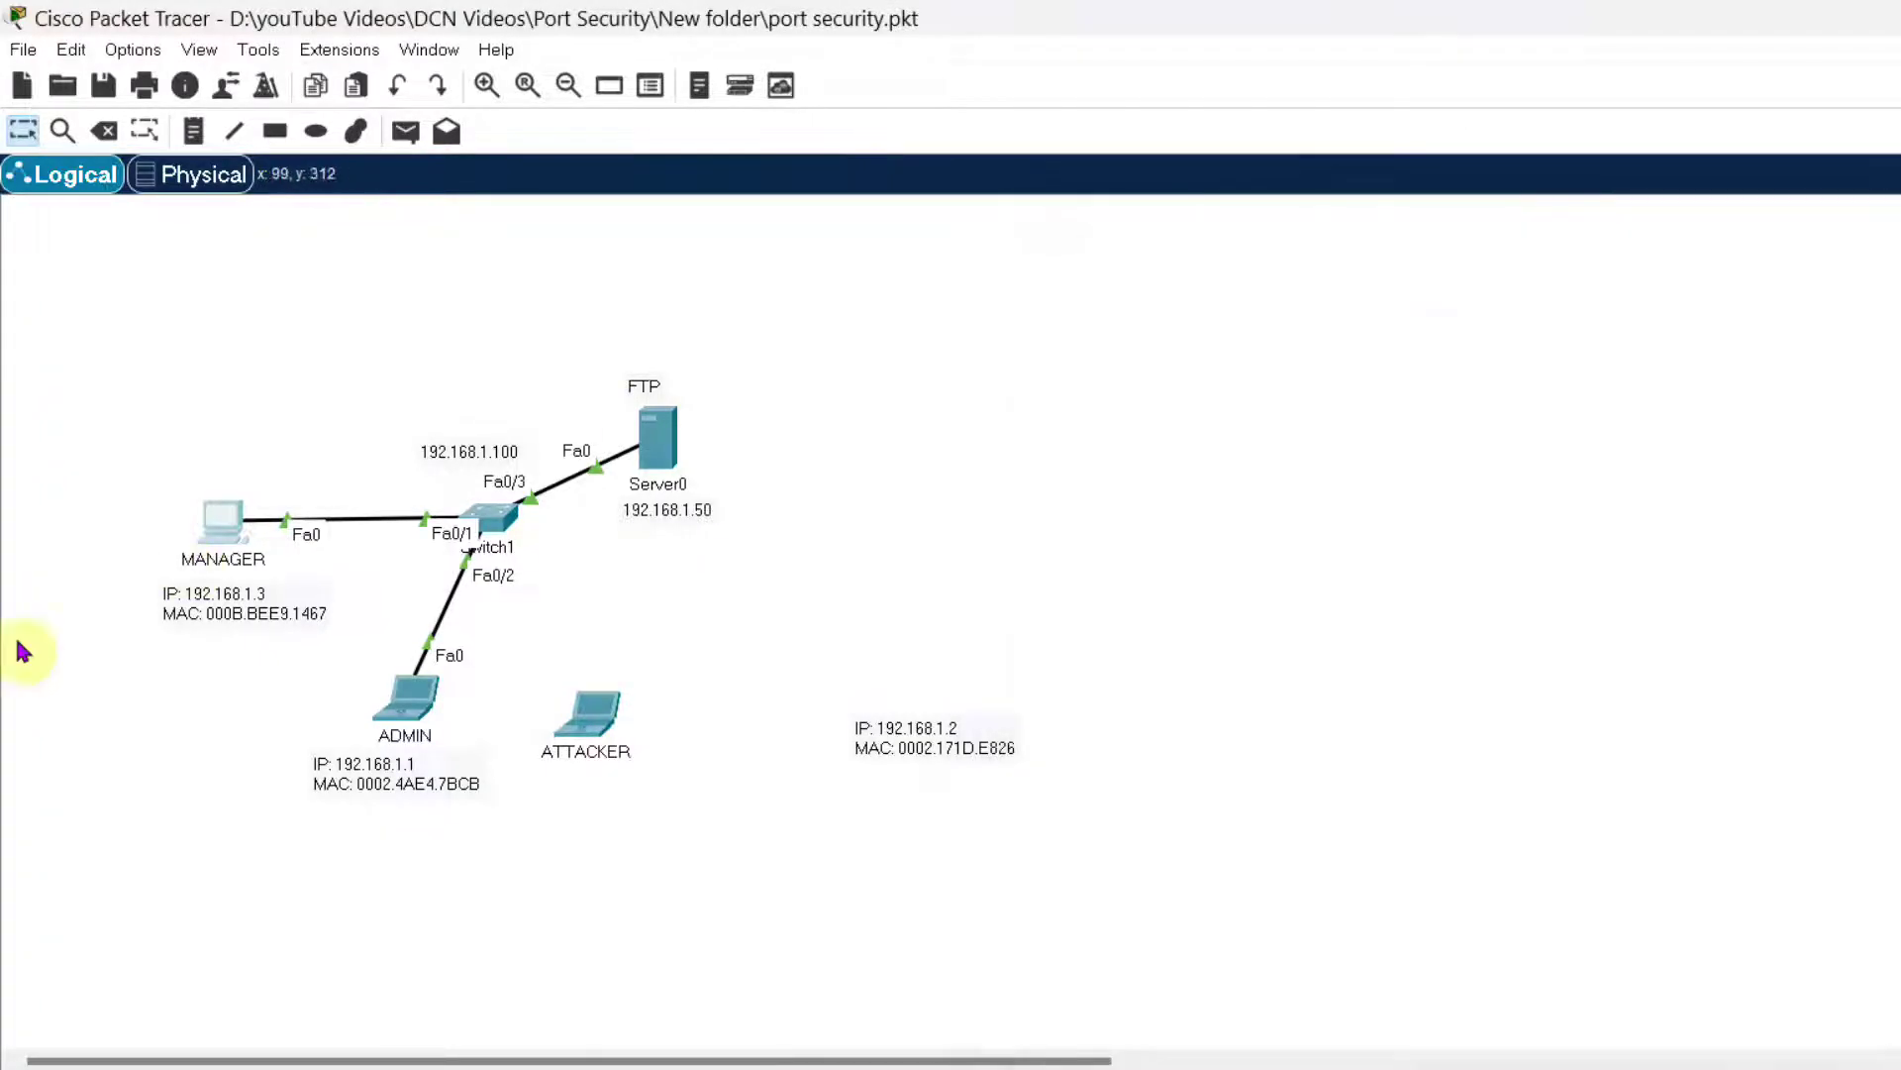
- Place the ATTACKER laptop above the MANAGER PC and delete the cable between MANAGER and Switch1
mouse_move(420, 701)
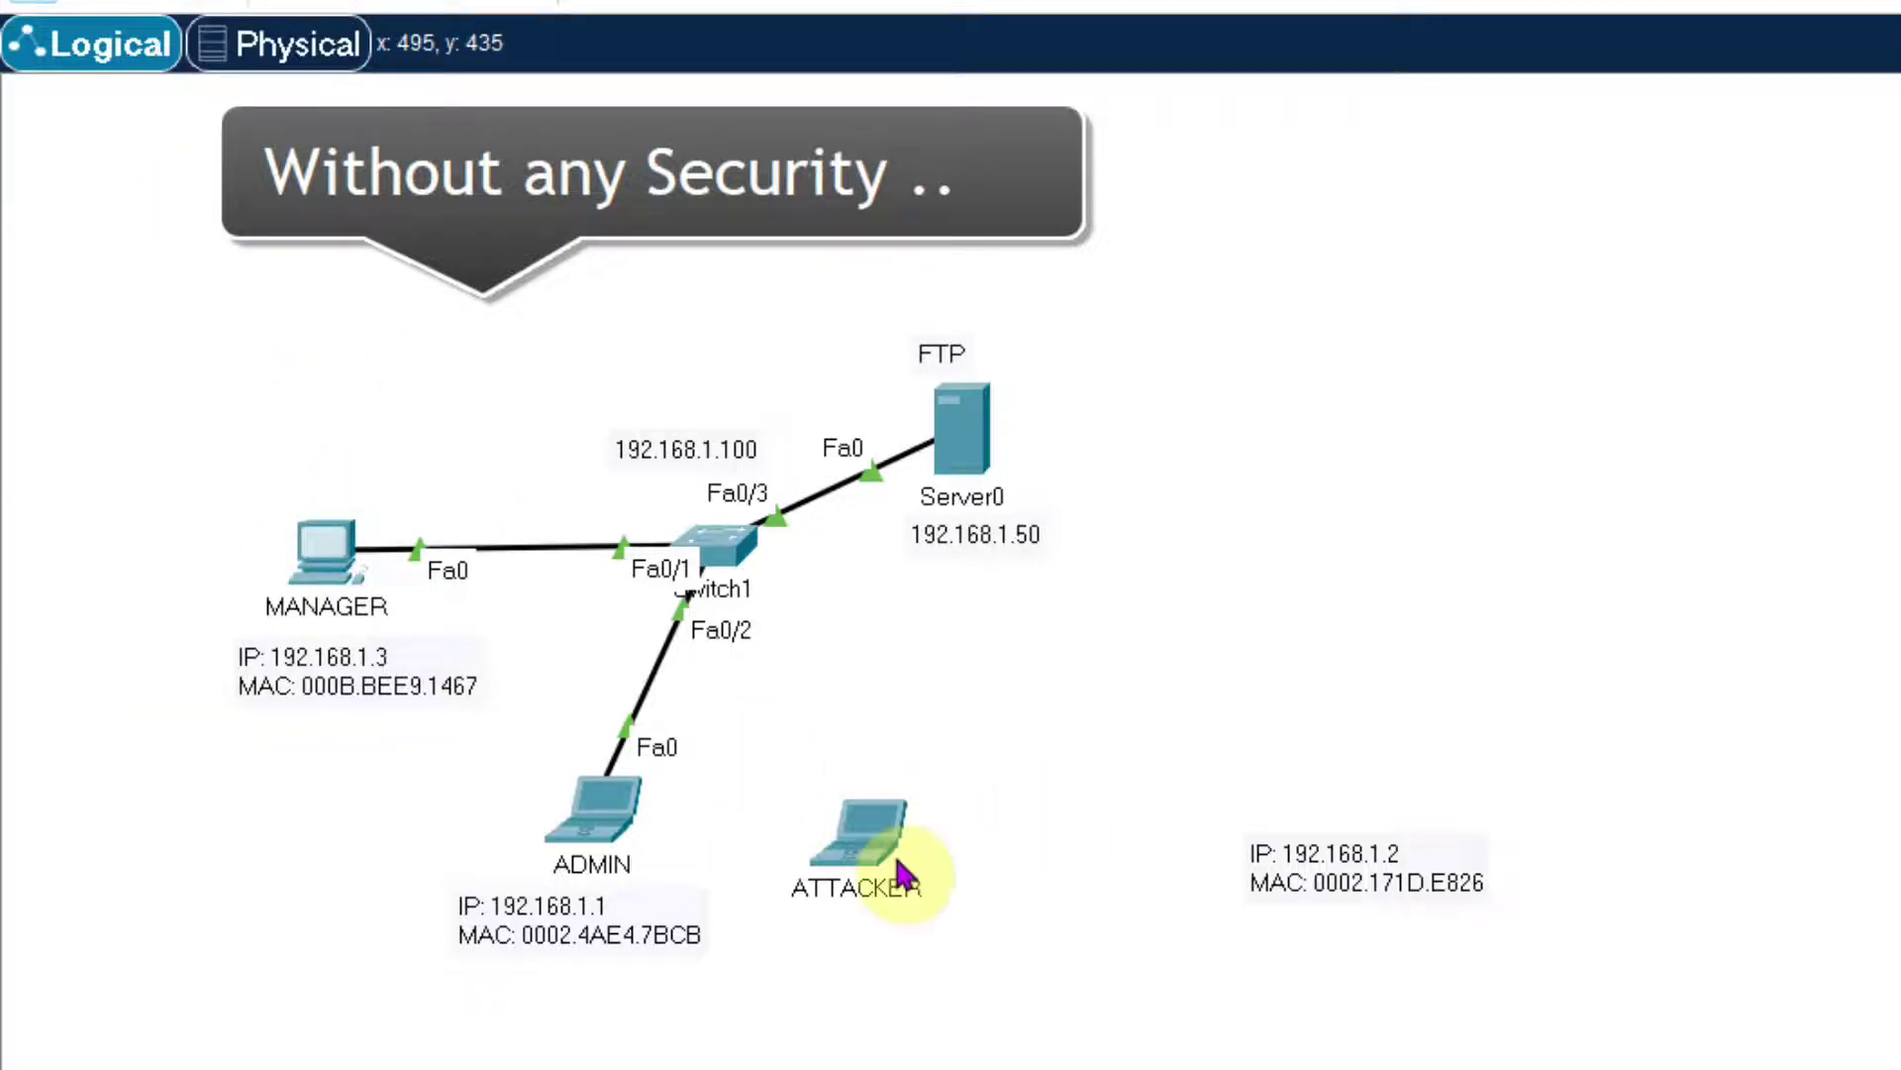
drag(906, 876, 330, 424)
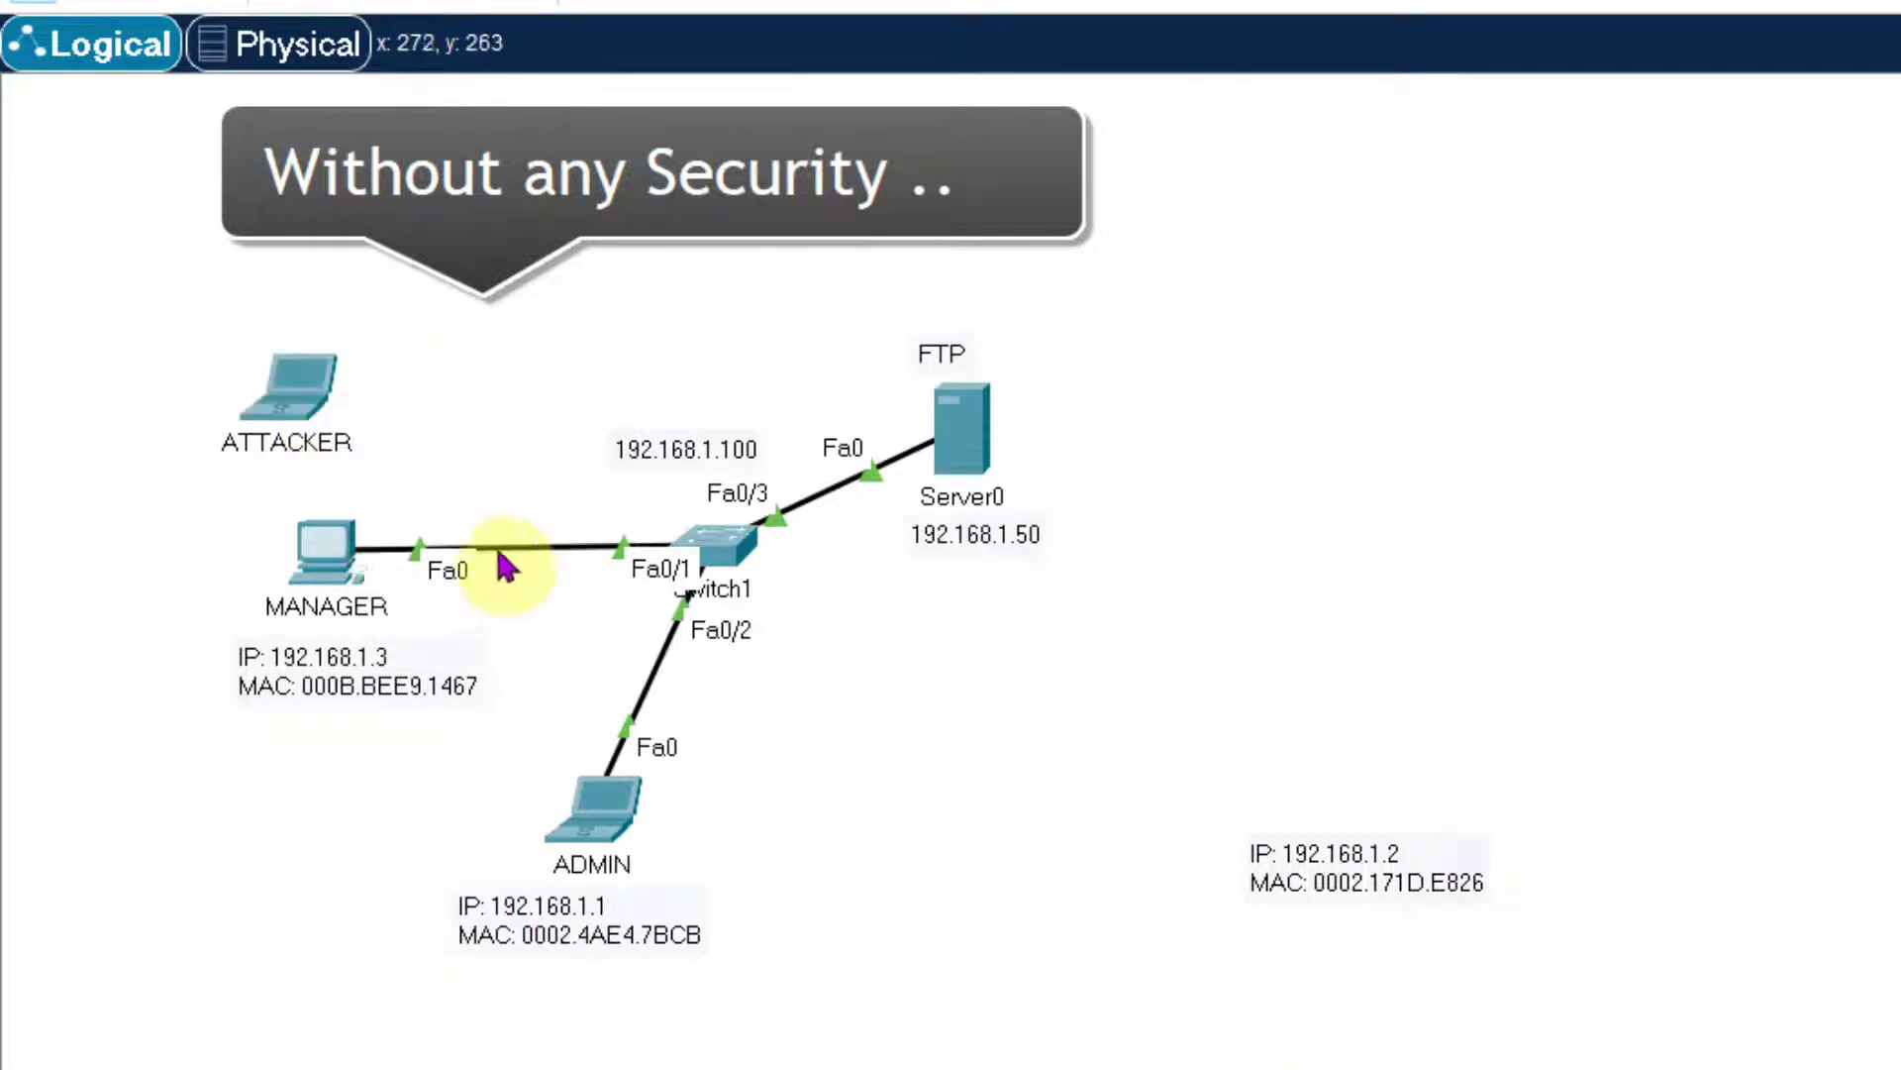
key(Delete)
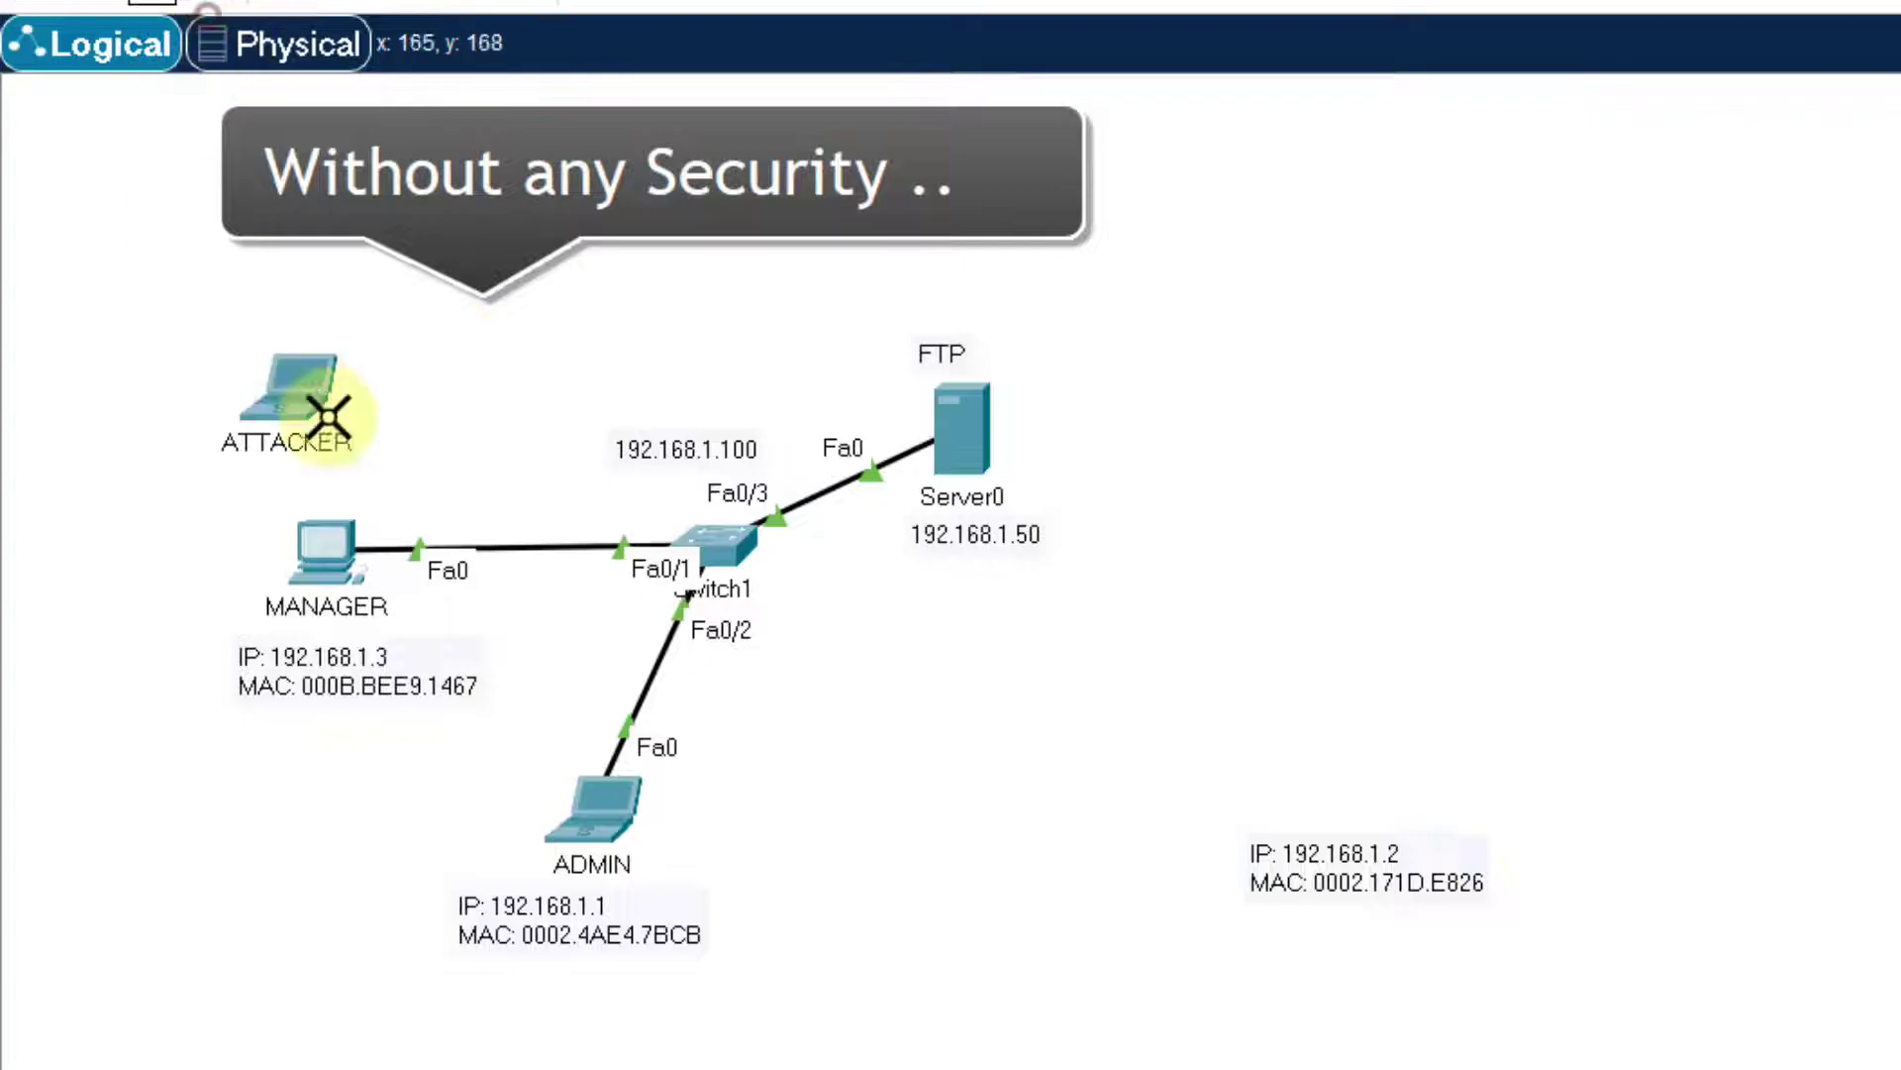
click(483, 546)
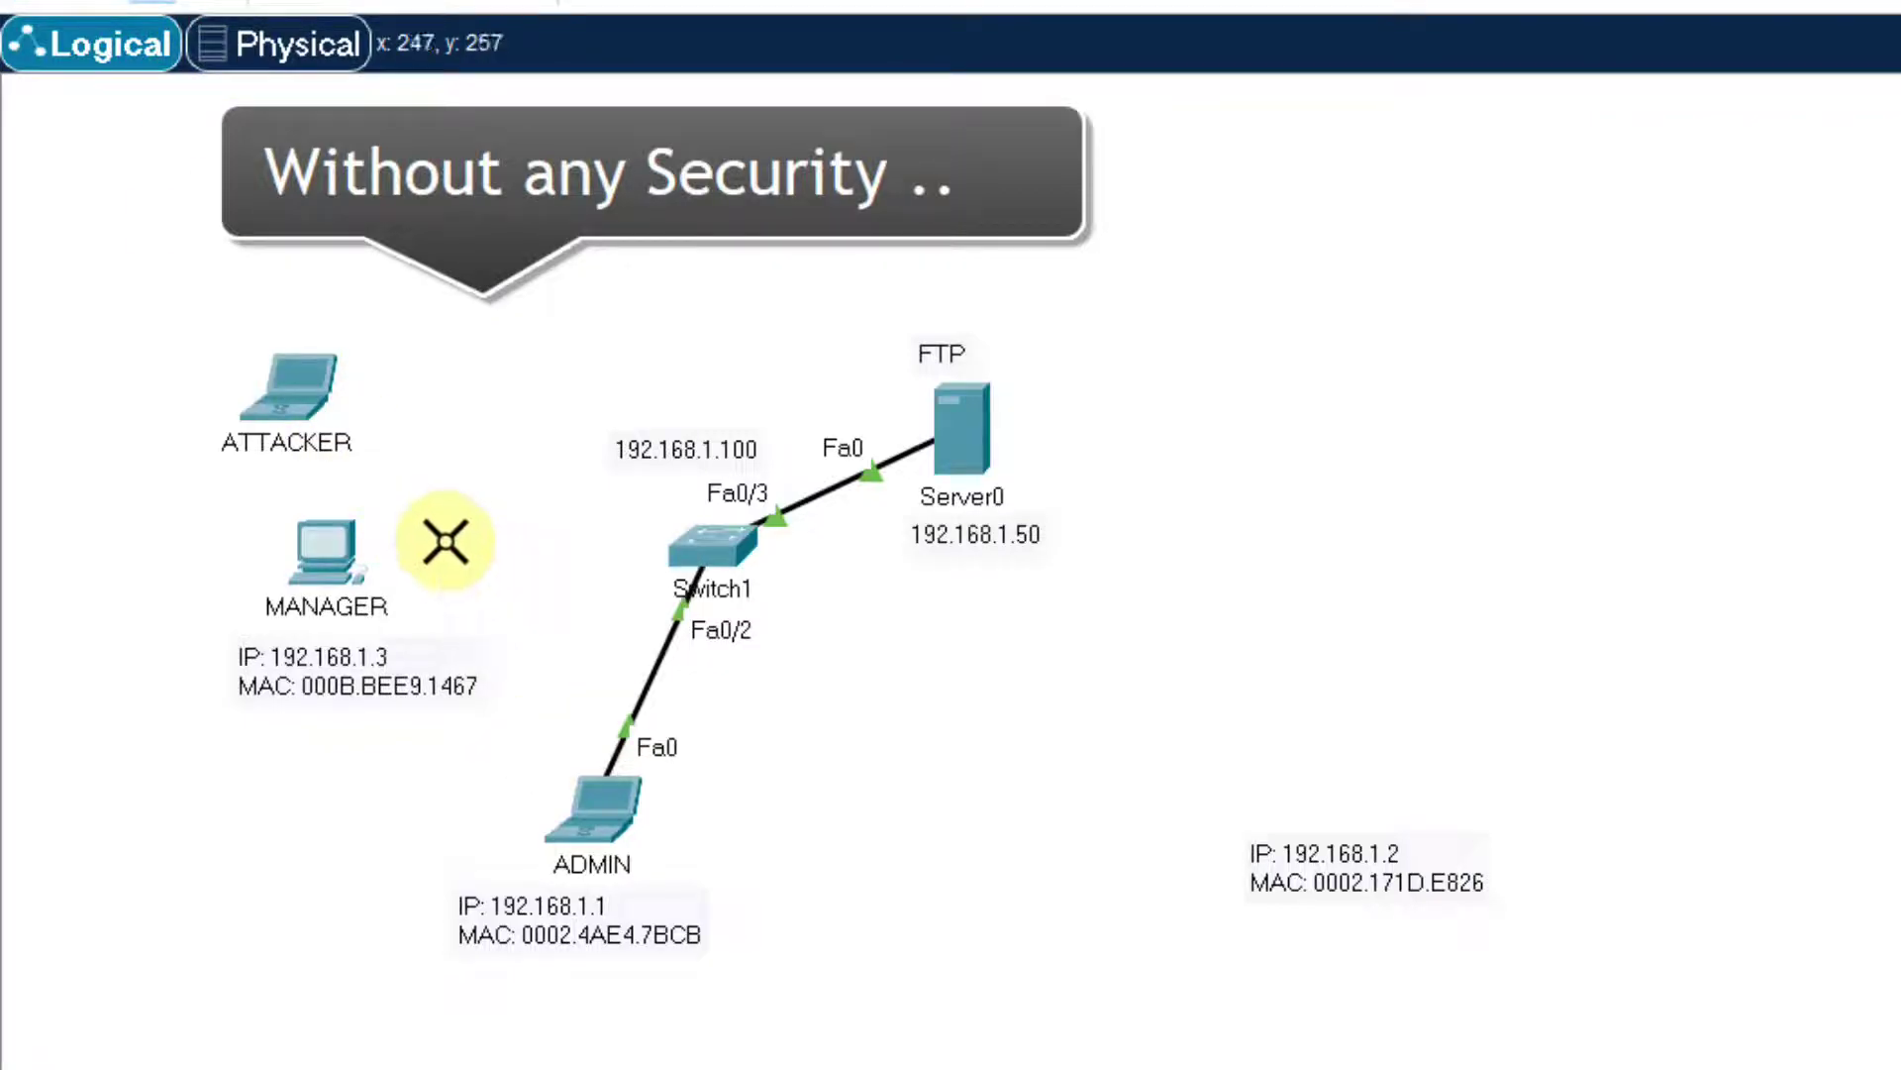
- Cable Switch1's FastEthernet0/1 port to the ATTACKER laptop's FastEthernet0 port with a copper straight-through connection
click(706, 542)
click(793, 616)
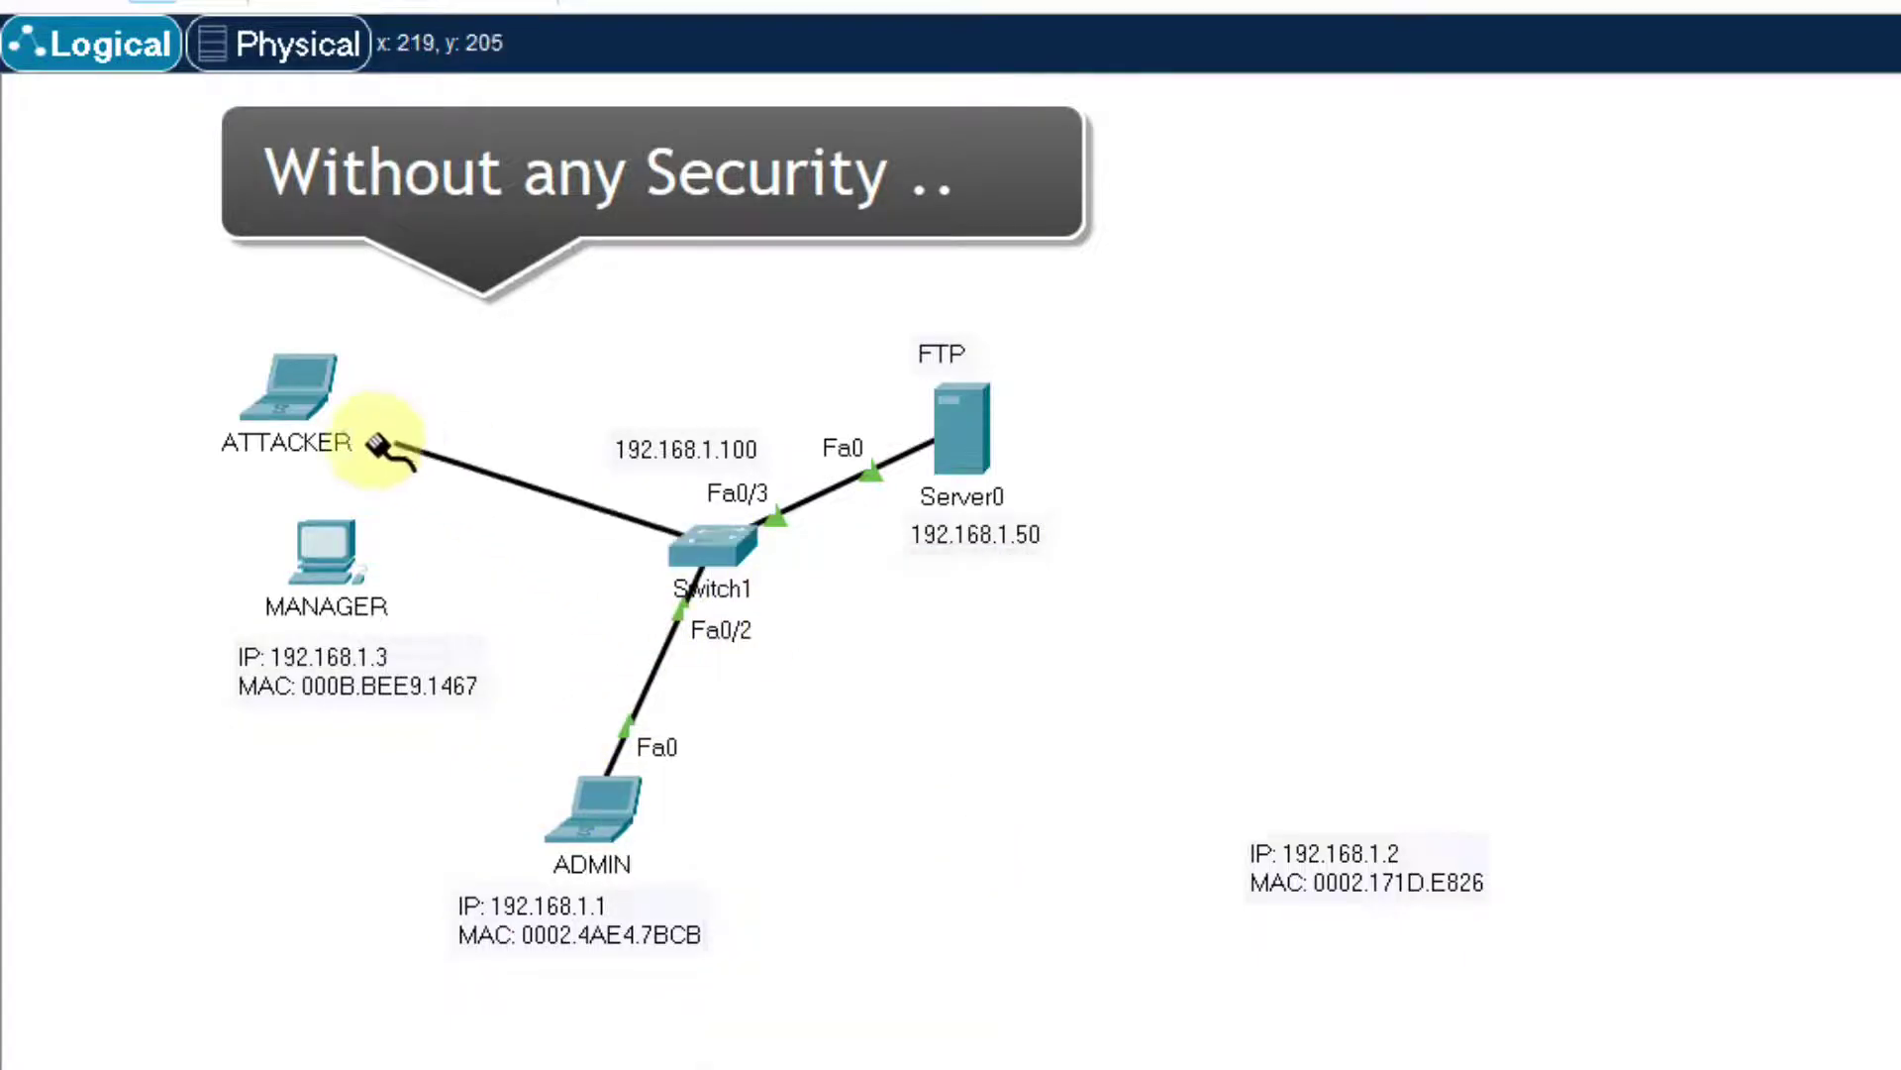
click(309, 416)
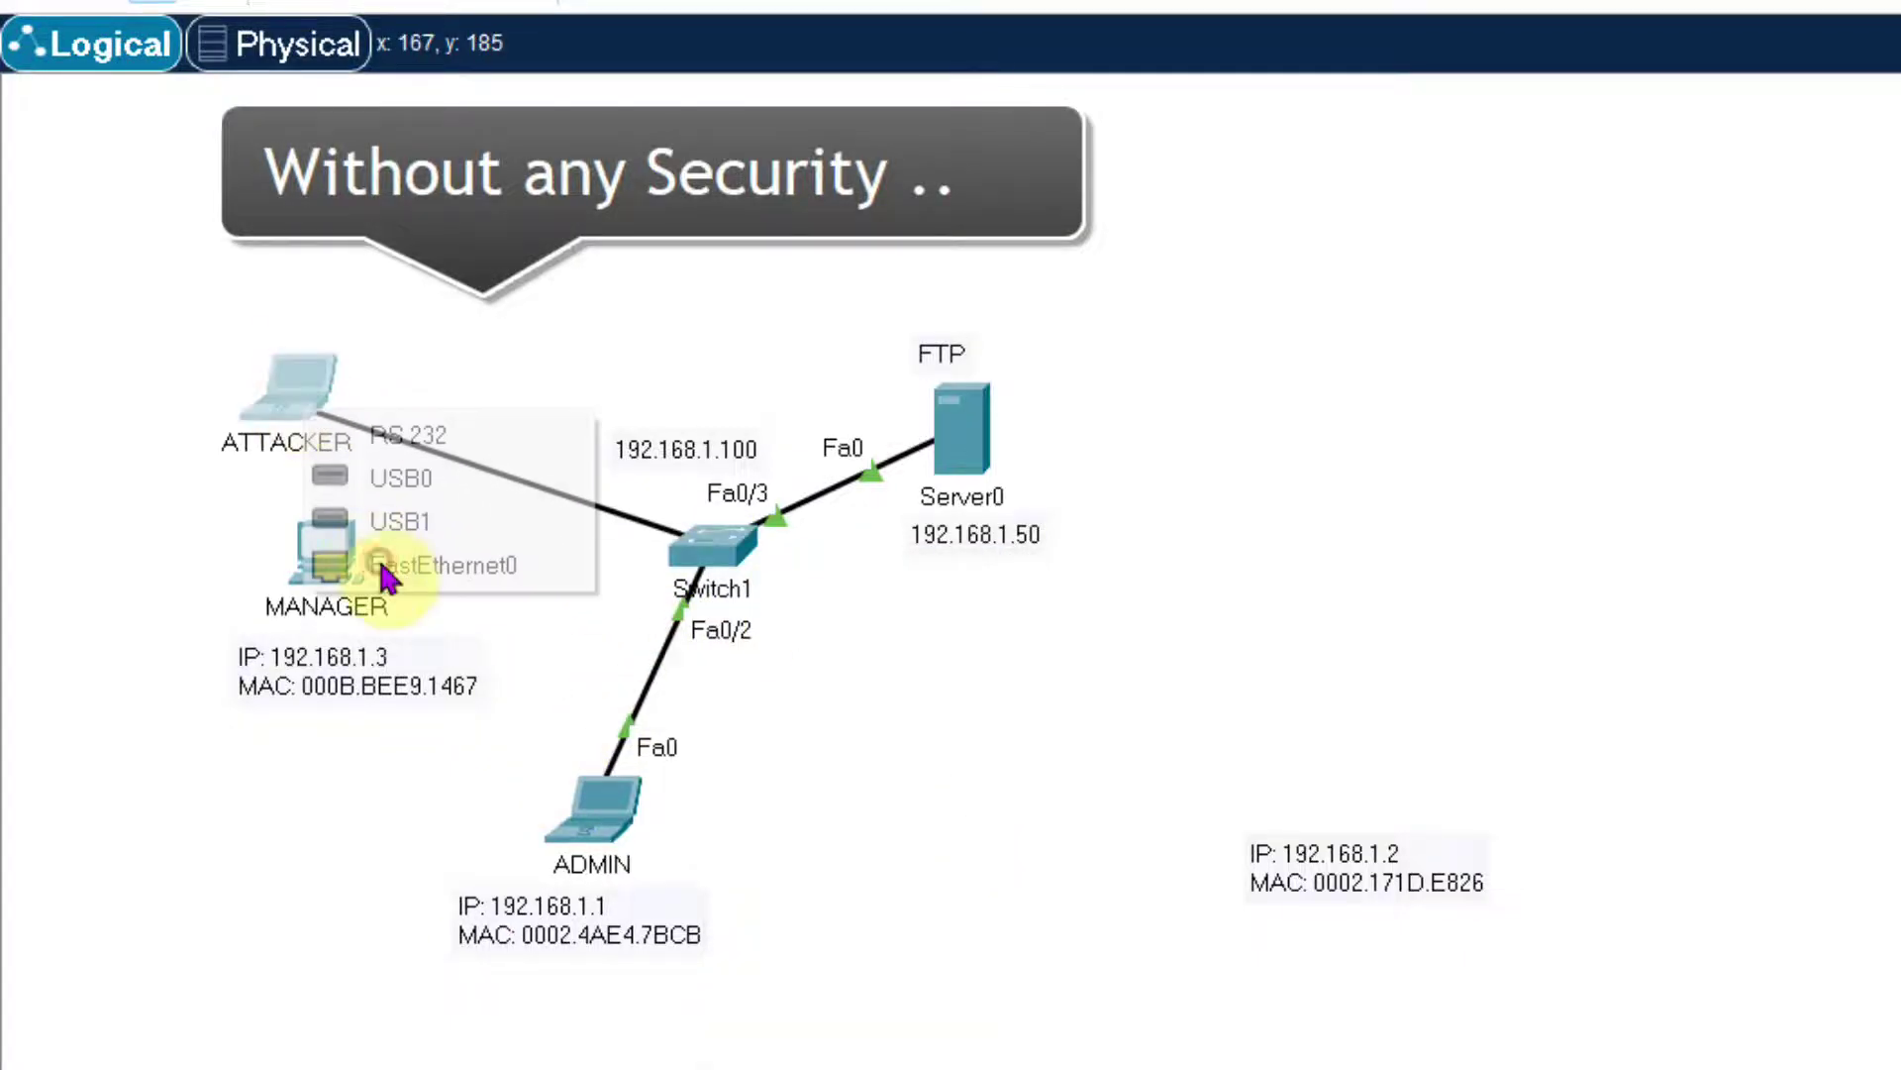
click(473, 564)
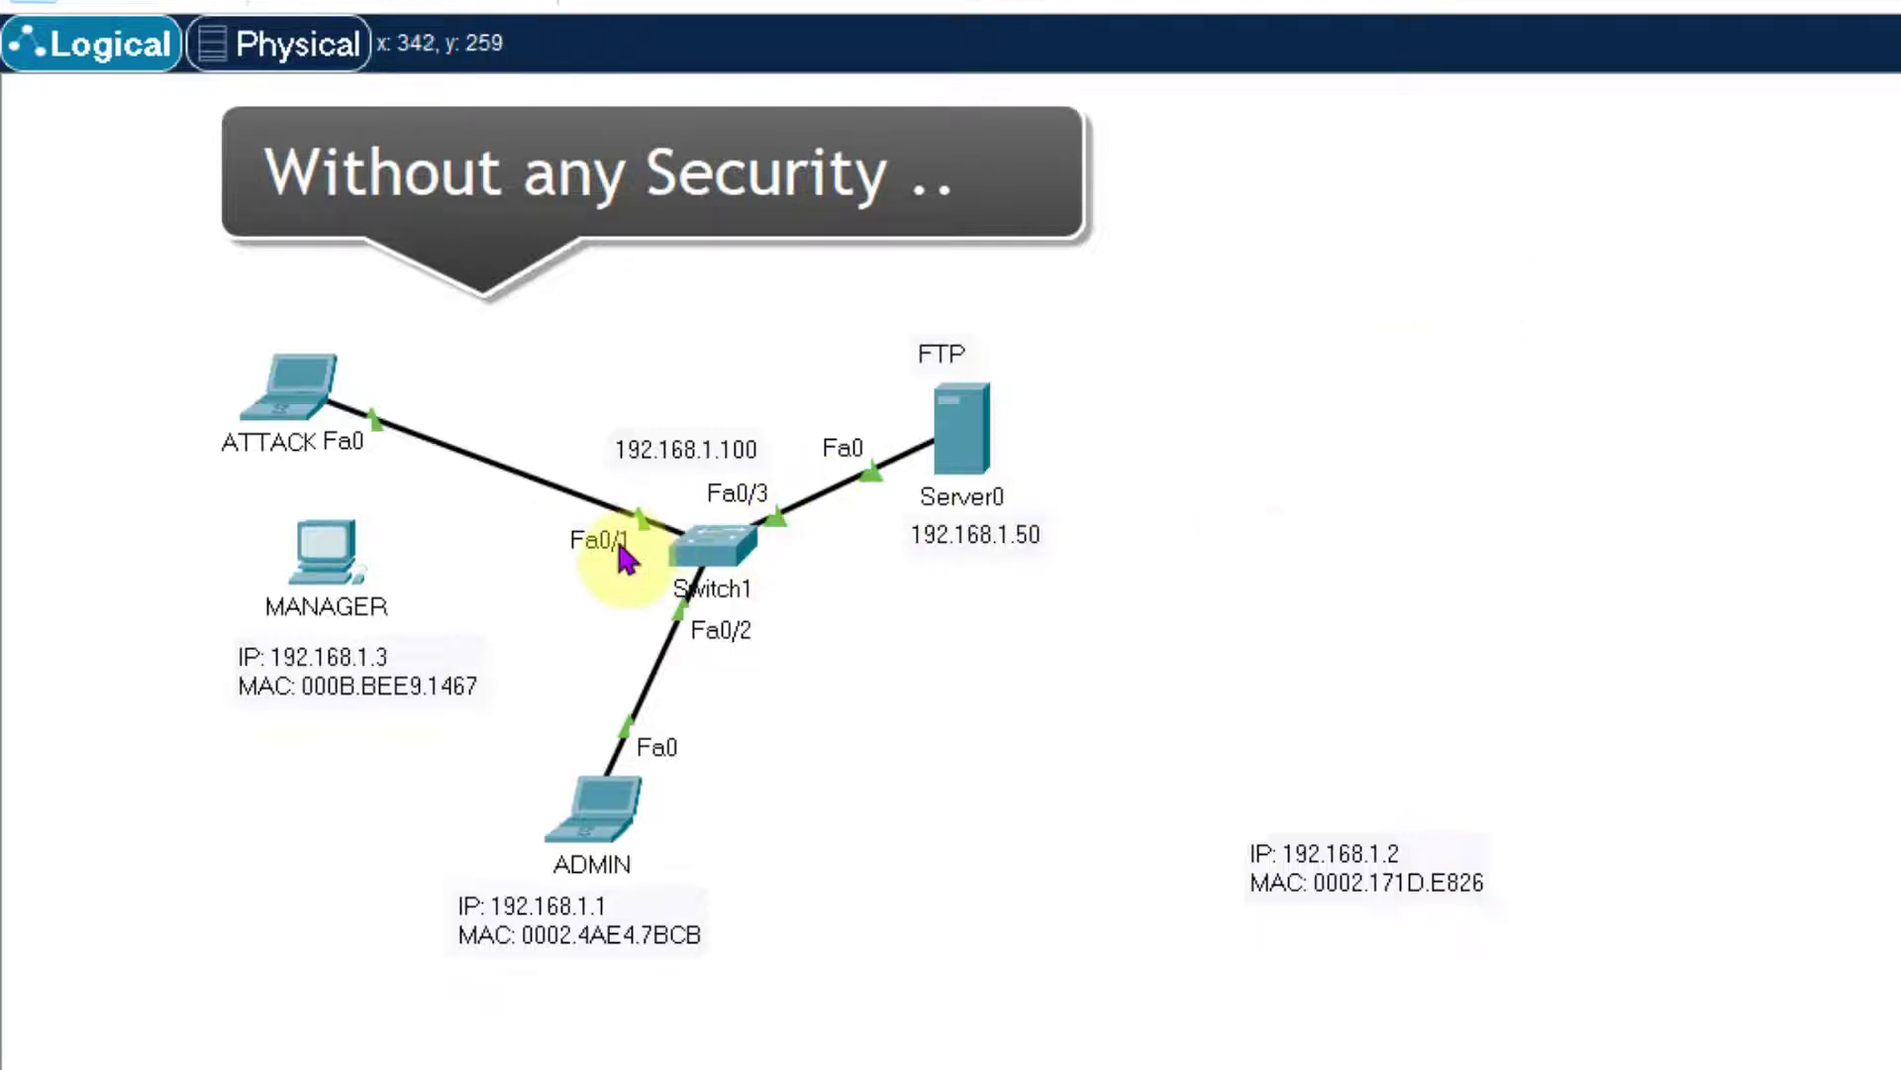
- Ping the FTP server at 192.168.1.50 from the ATTACKER laptop's Command Prompt and close the device window
click(287, 388)
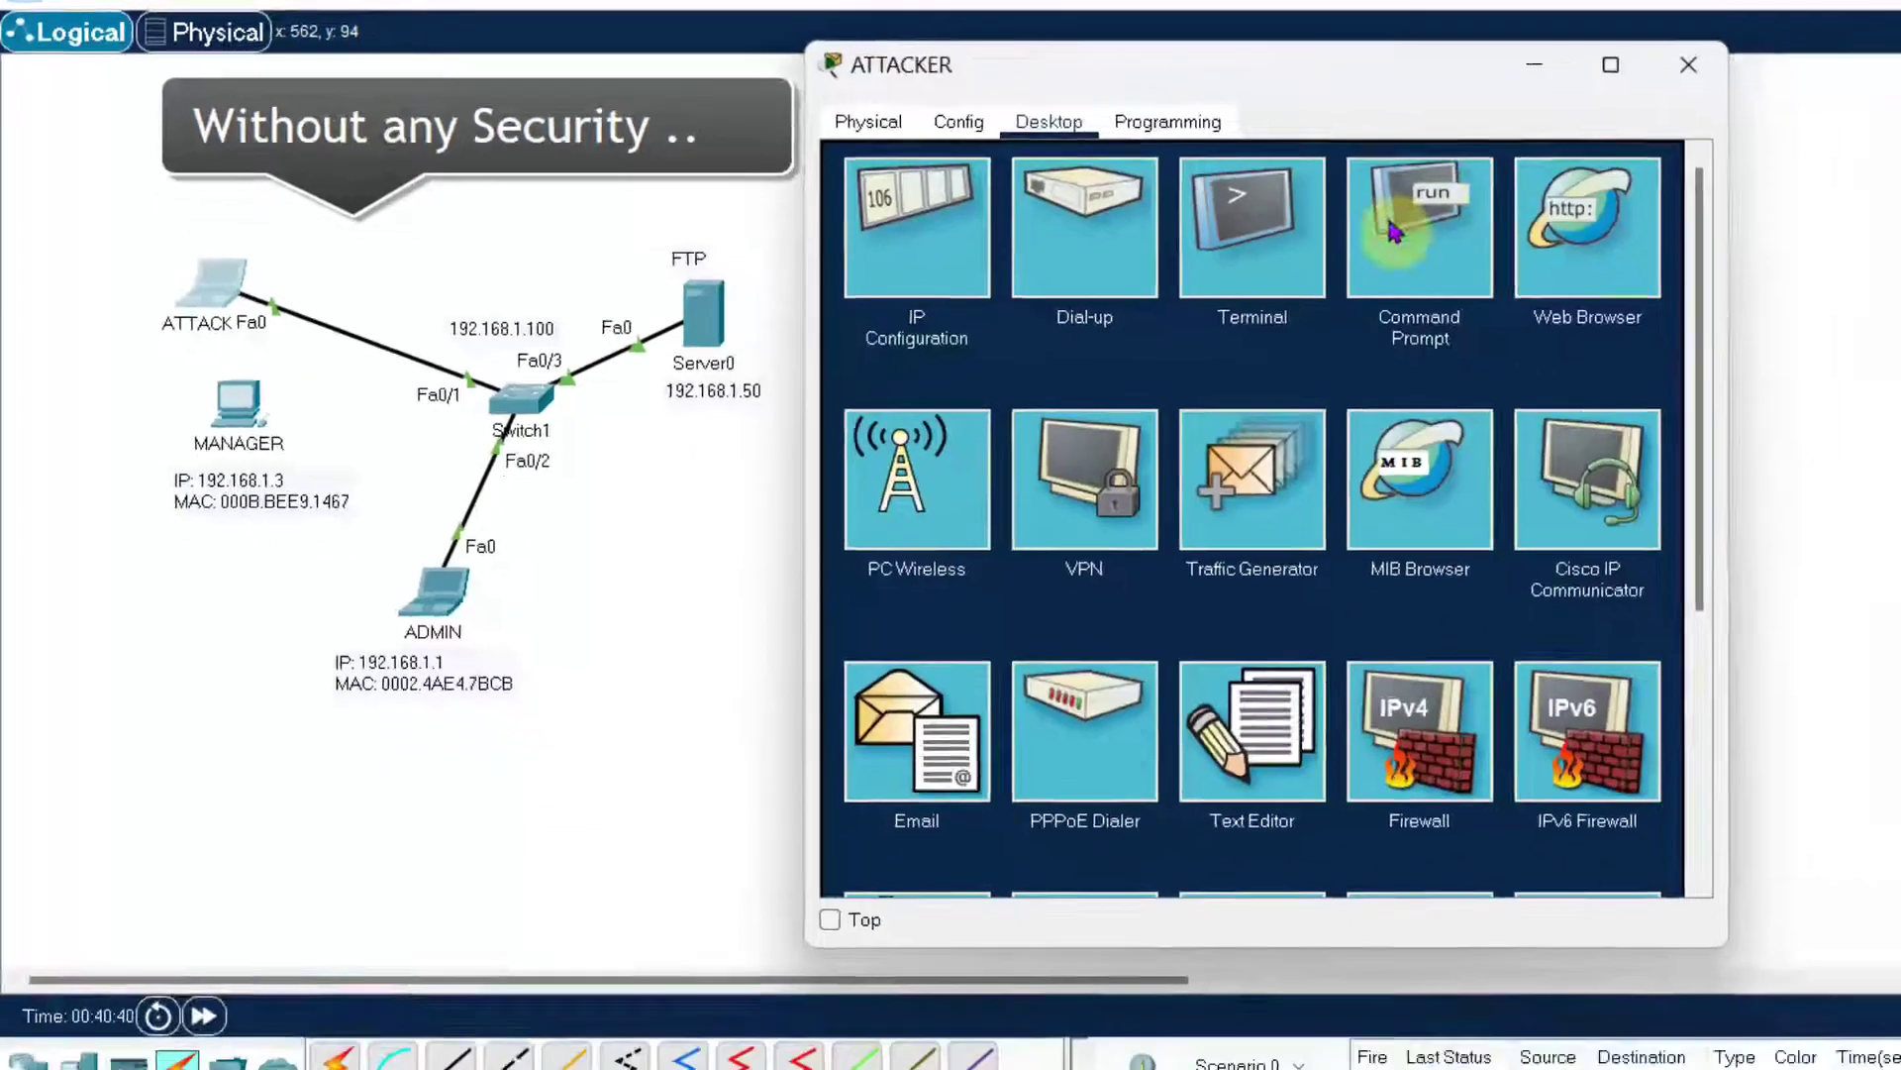
click(1395, 229)
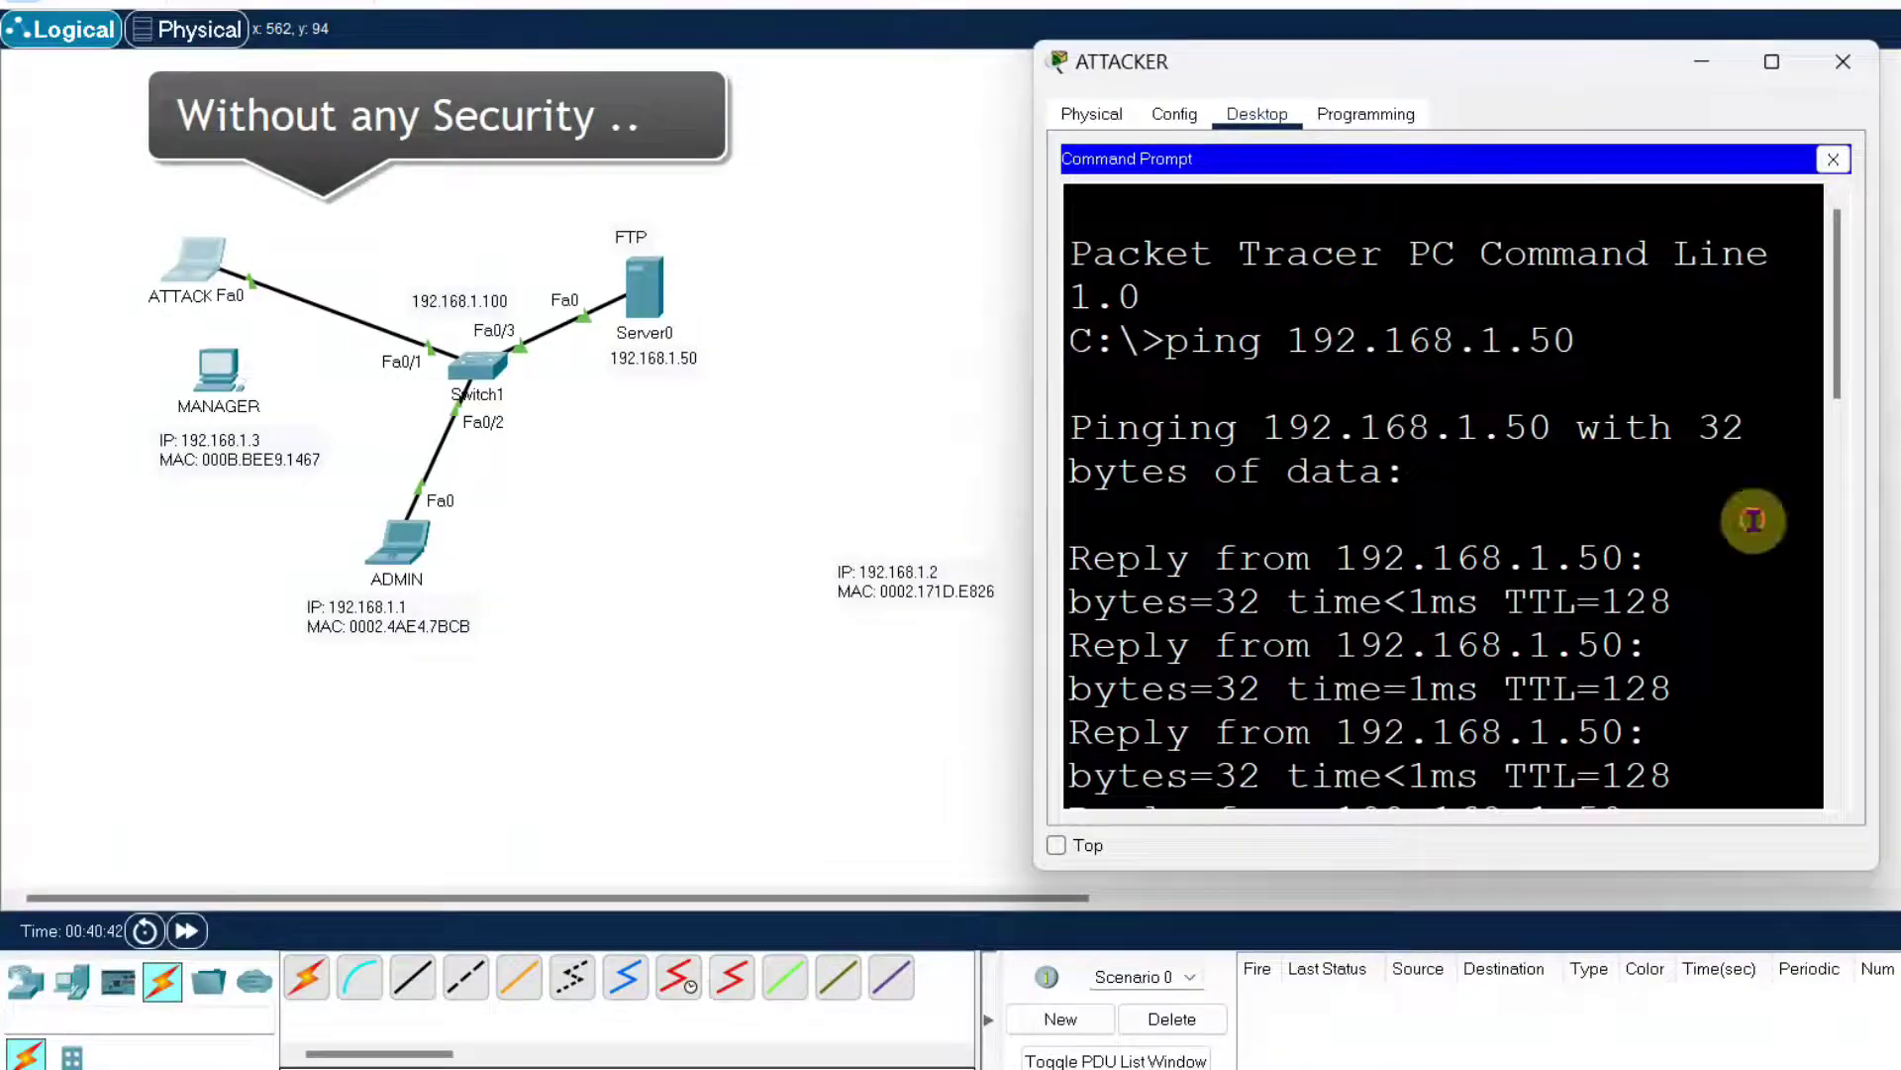
key(Return)
key(Return)
key(Return)
key(Return)
key(Return)
key(Return)
key(Return)
key(Return)
key(Return)
key(Return)
key(Return)
key(Return)
key(Return)
key(Return)
key(Return)
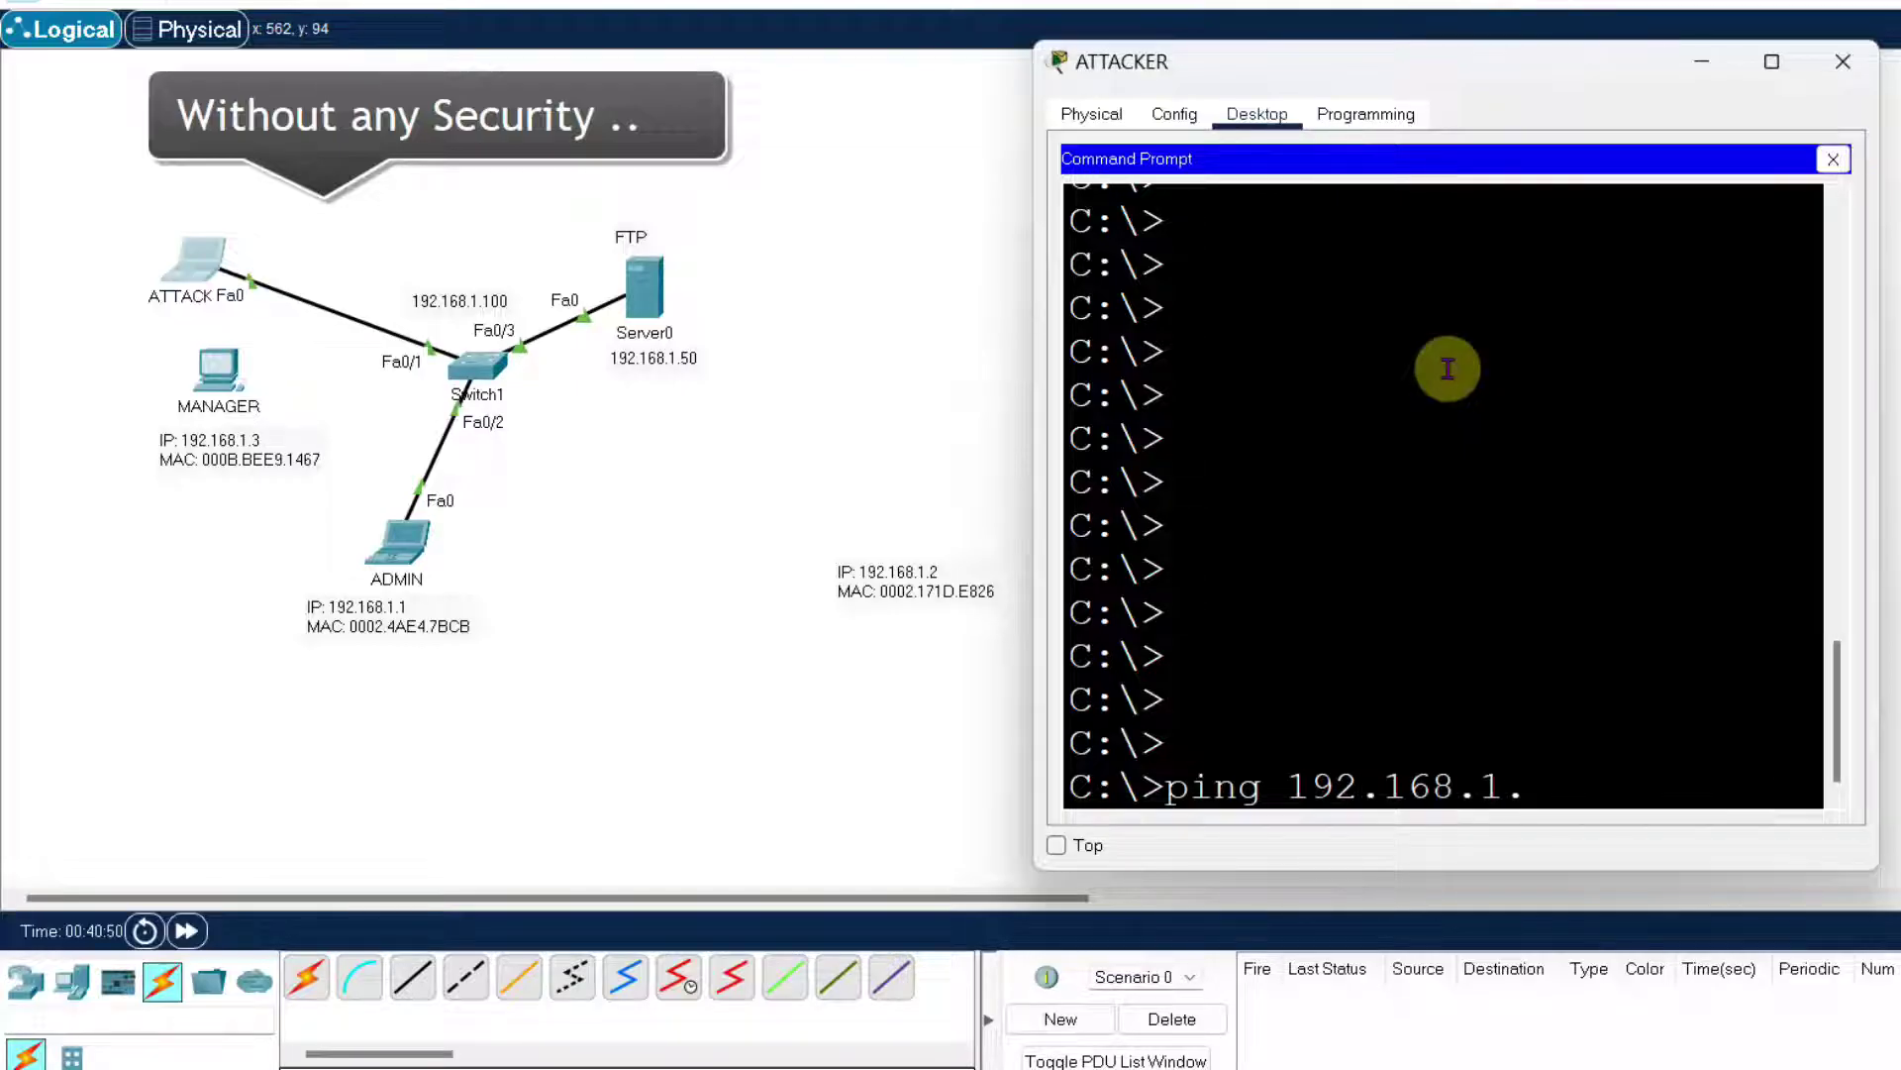
key(Return)
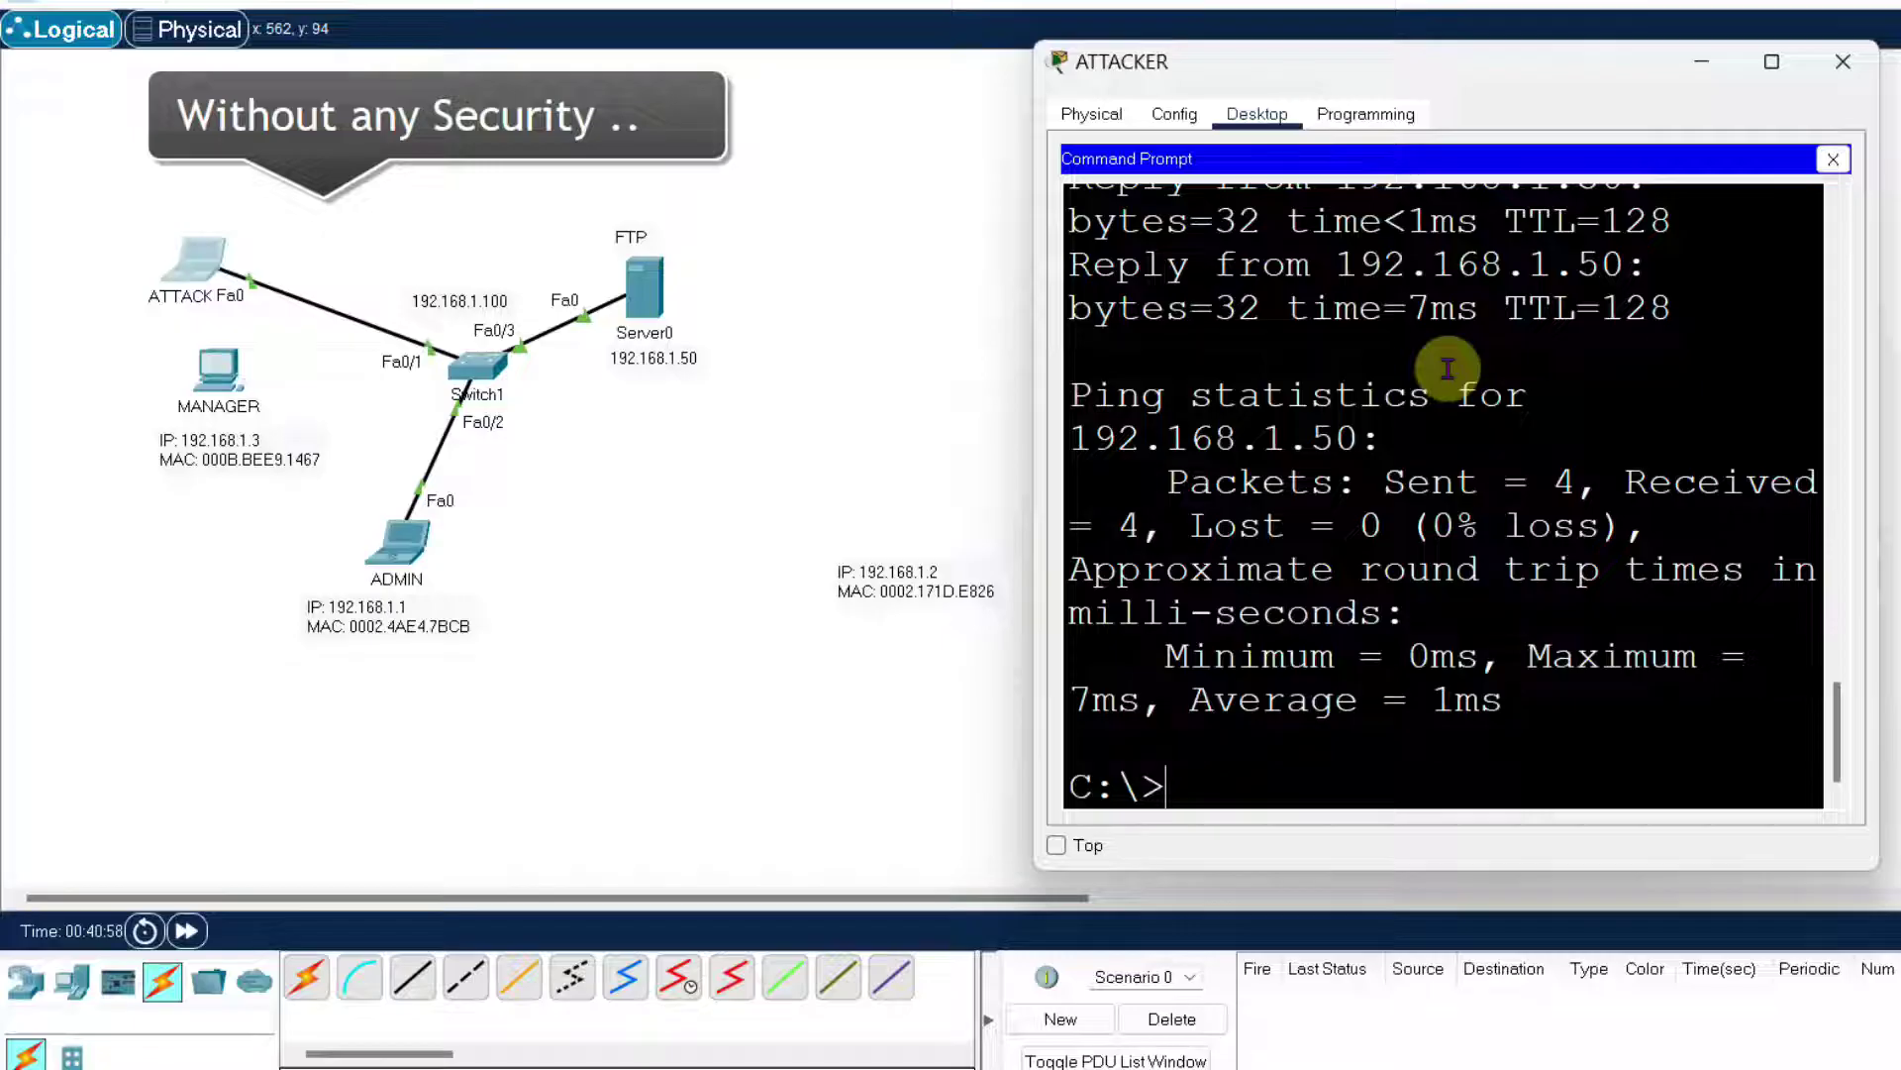
click(1843, 61)
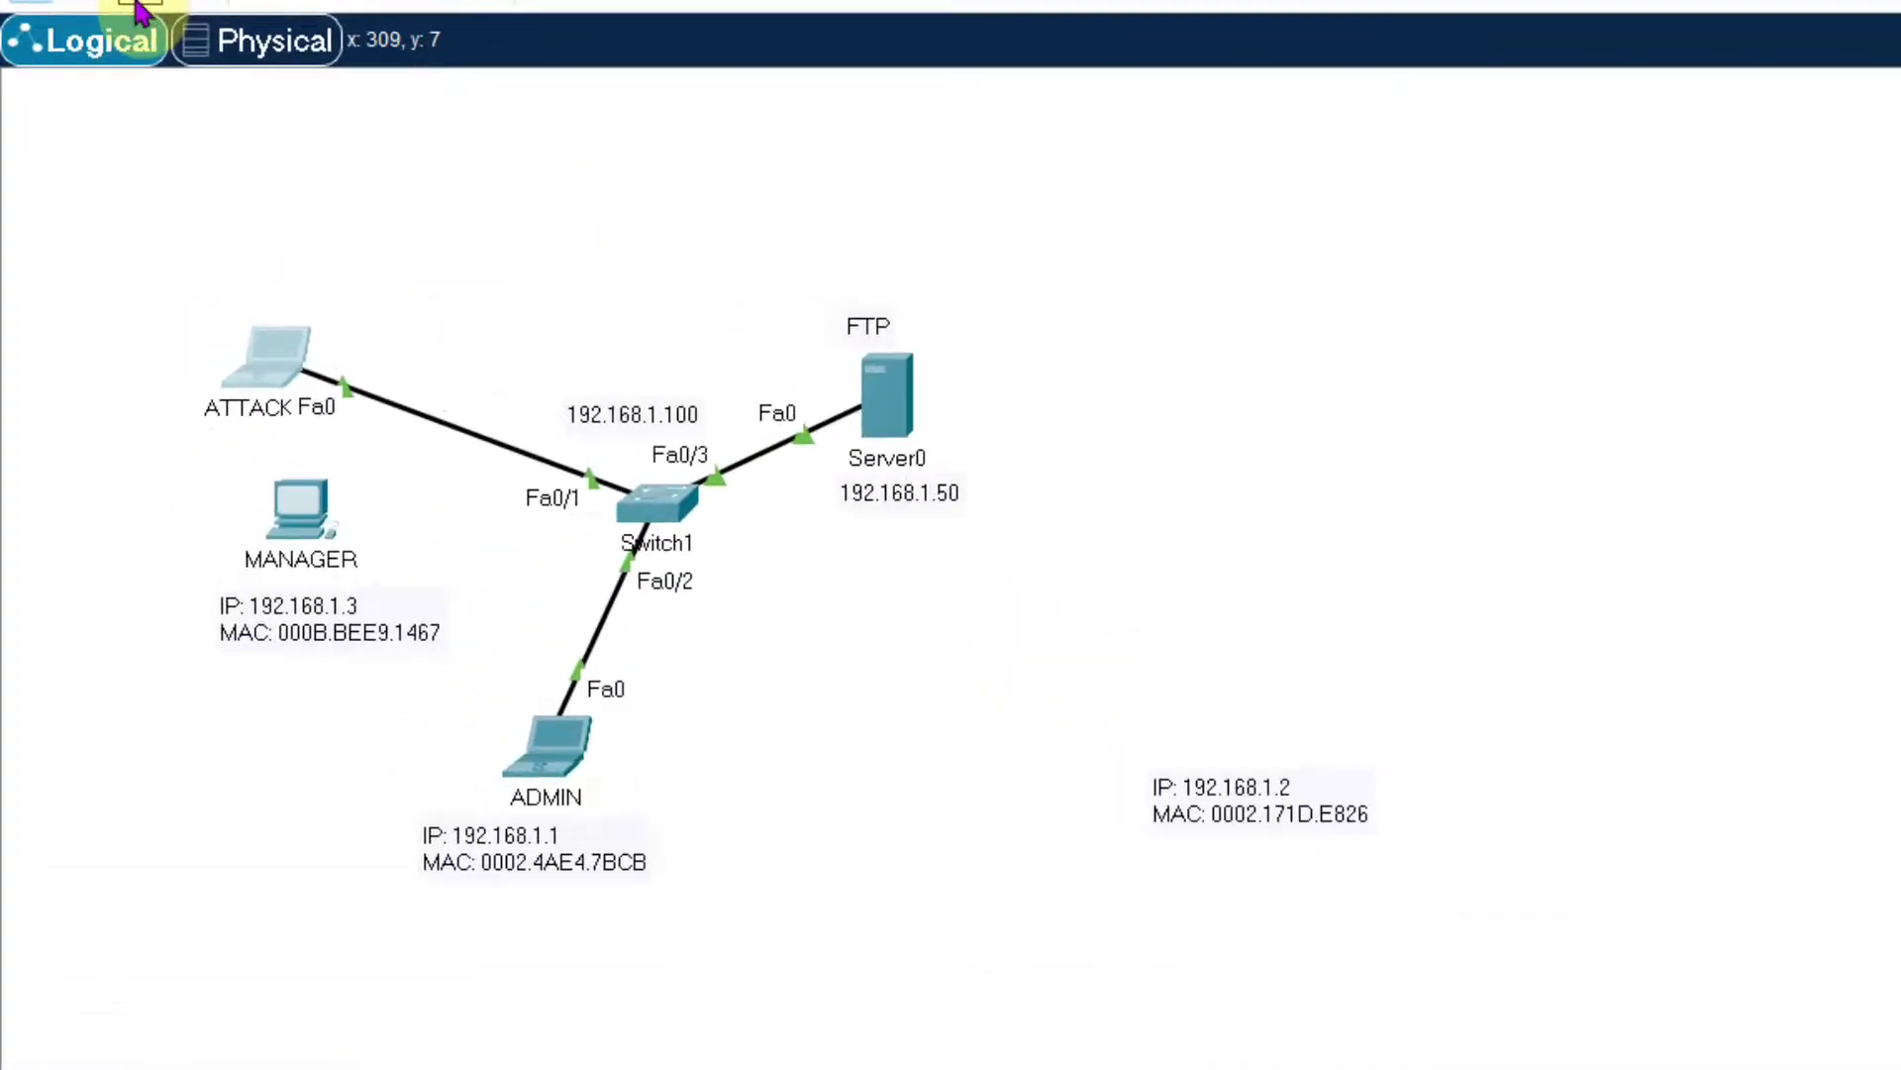
- Delete the cable between ATTACKER and Switch1 and move the ATTACKER laptop back above its IP and MAC note
click(599, 305)
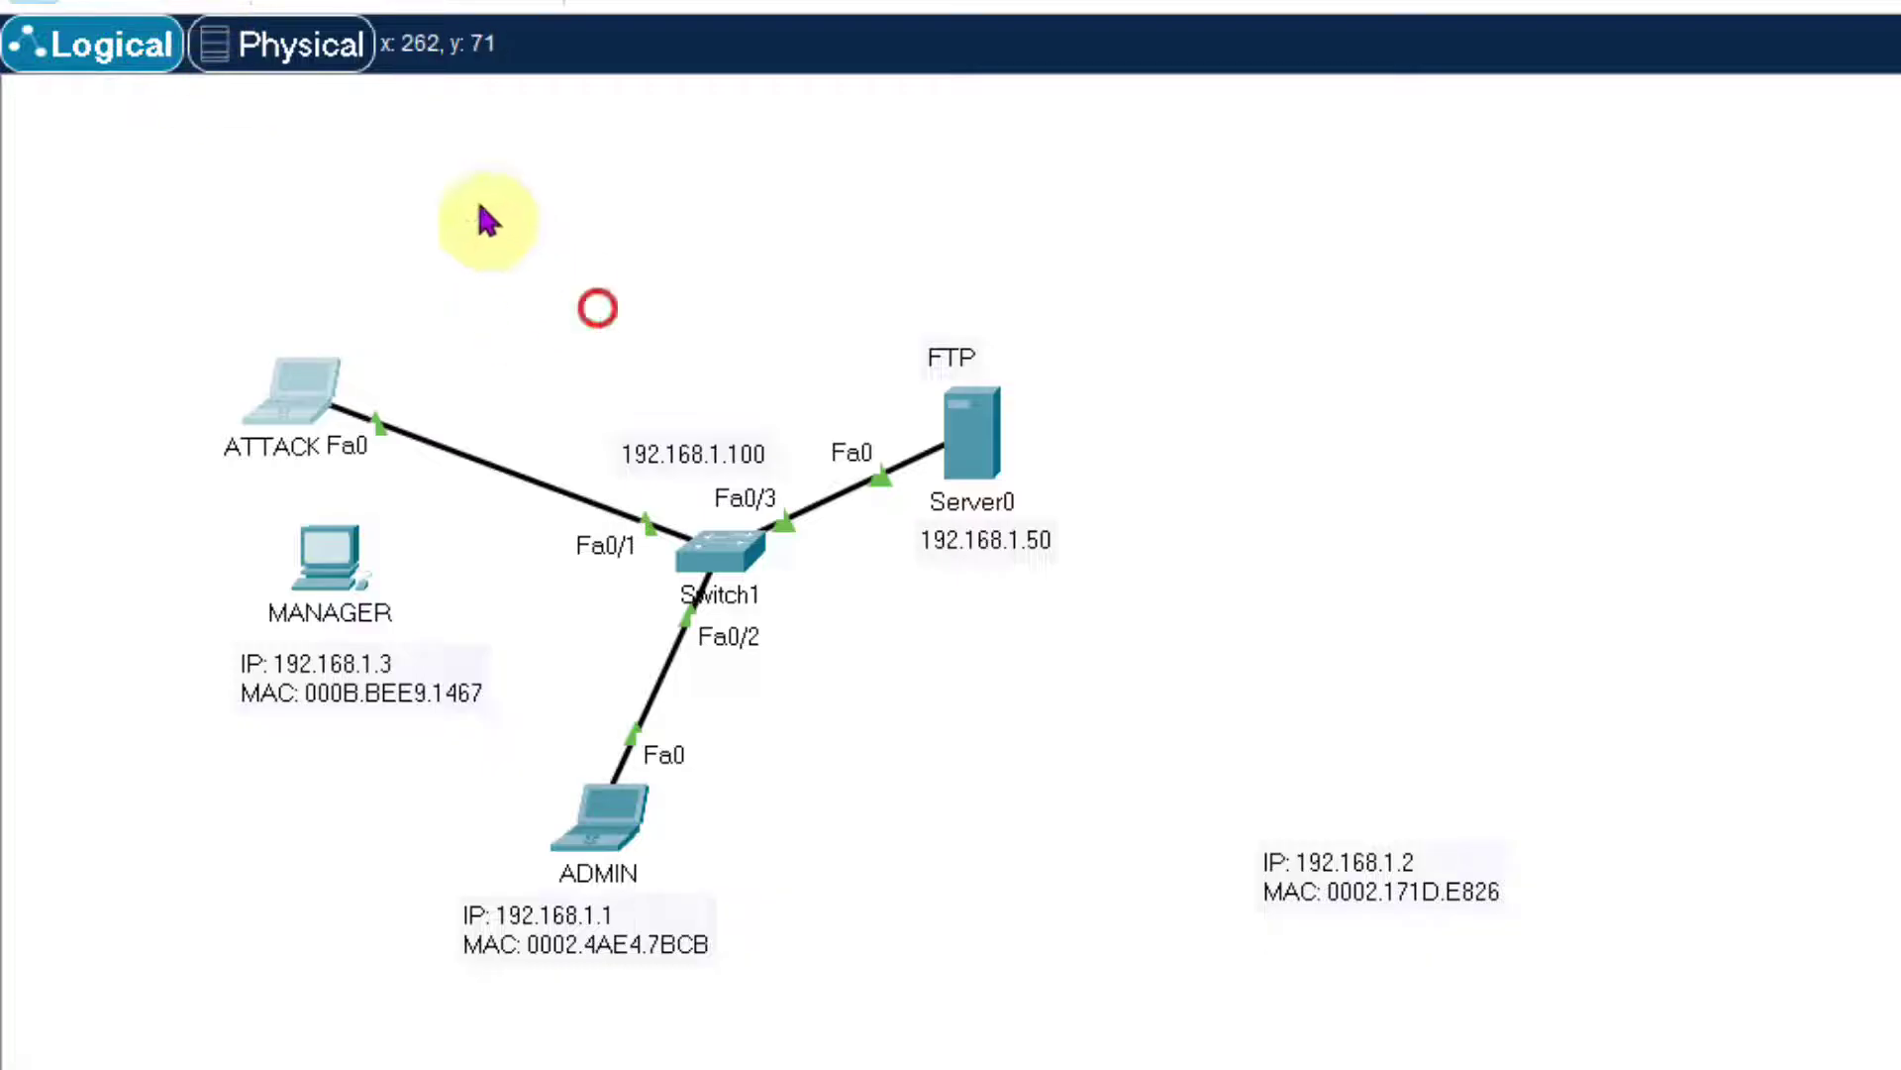
click(459, 455)
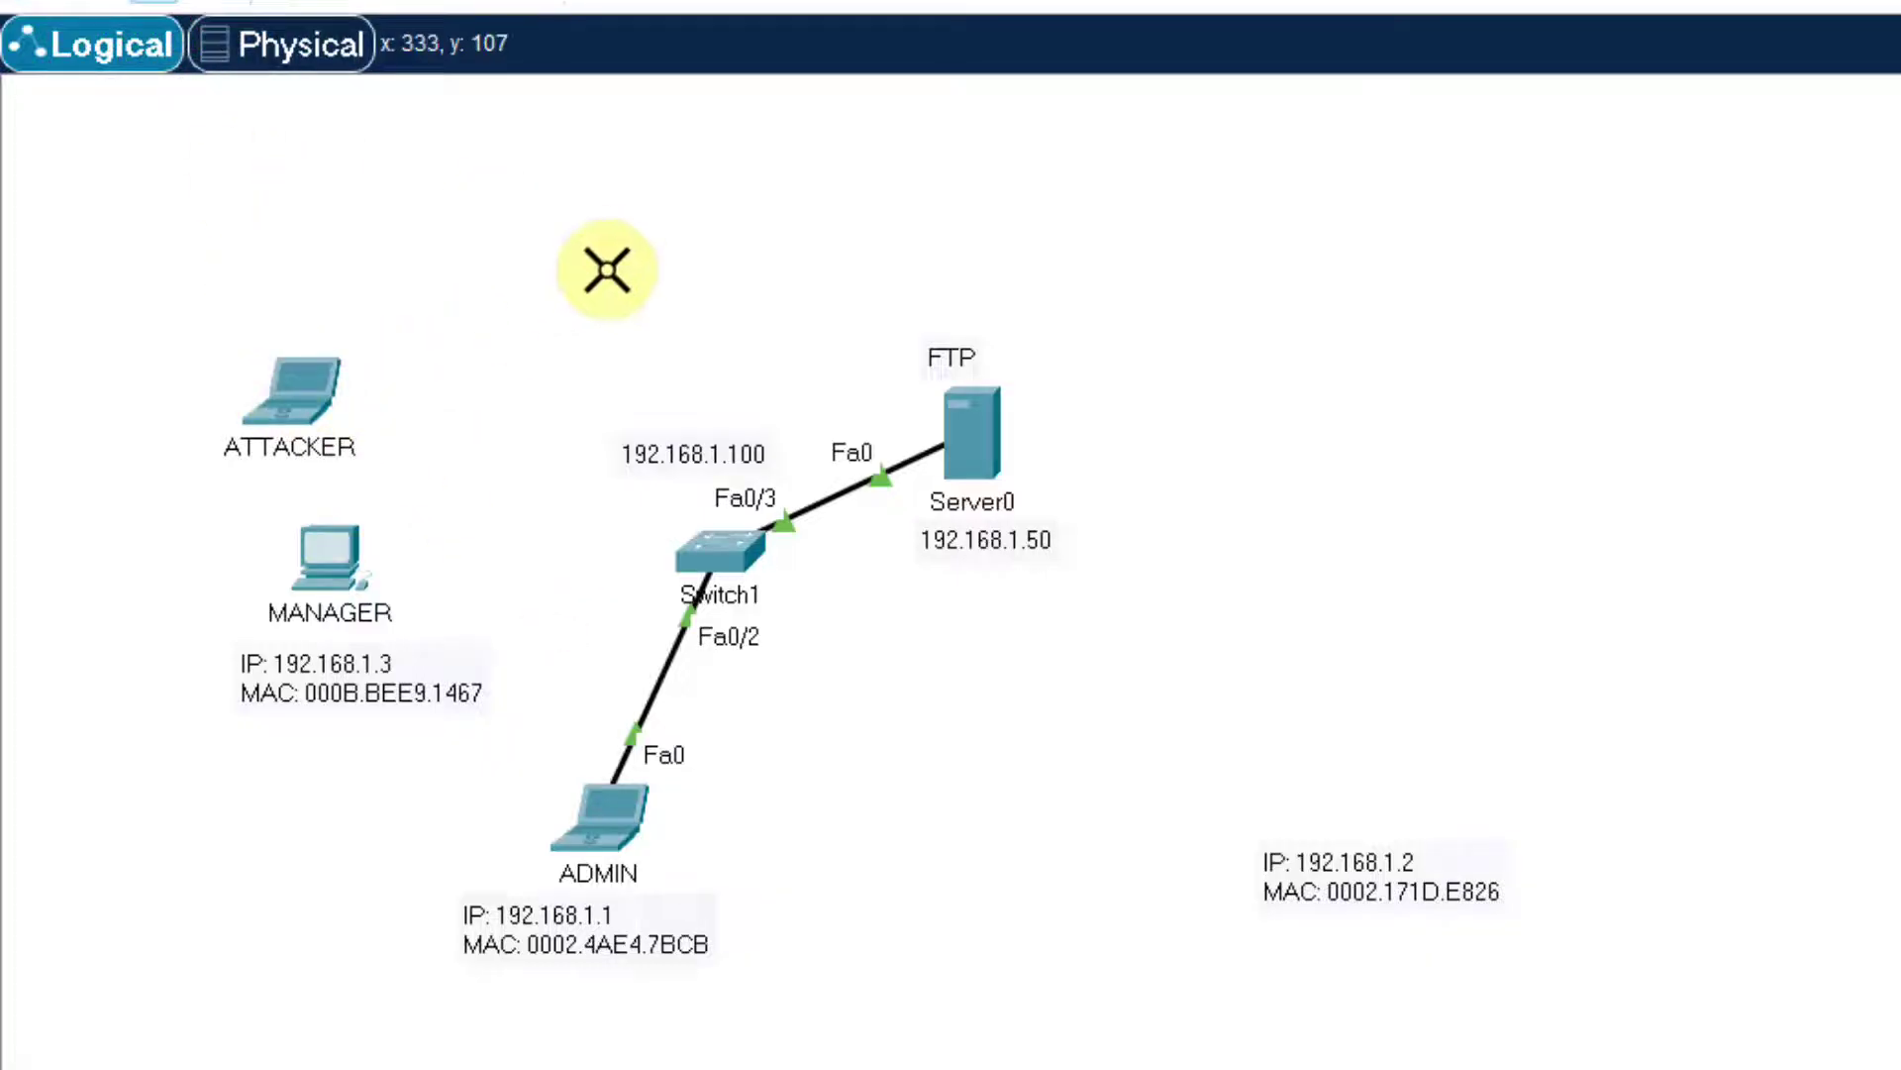
key(Escape)
drag(297, 386, 1395, 739)
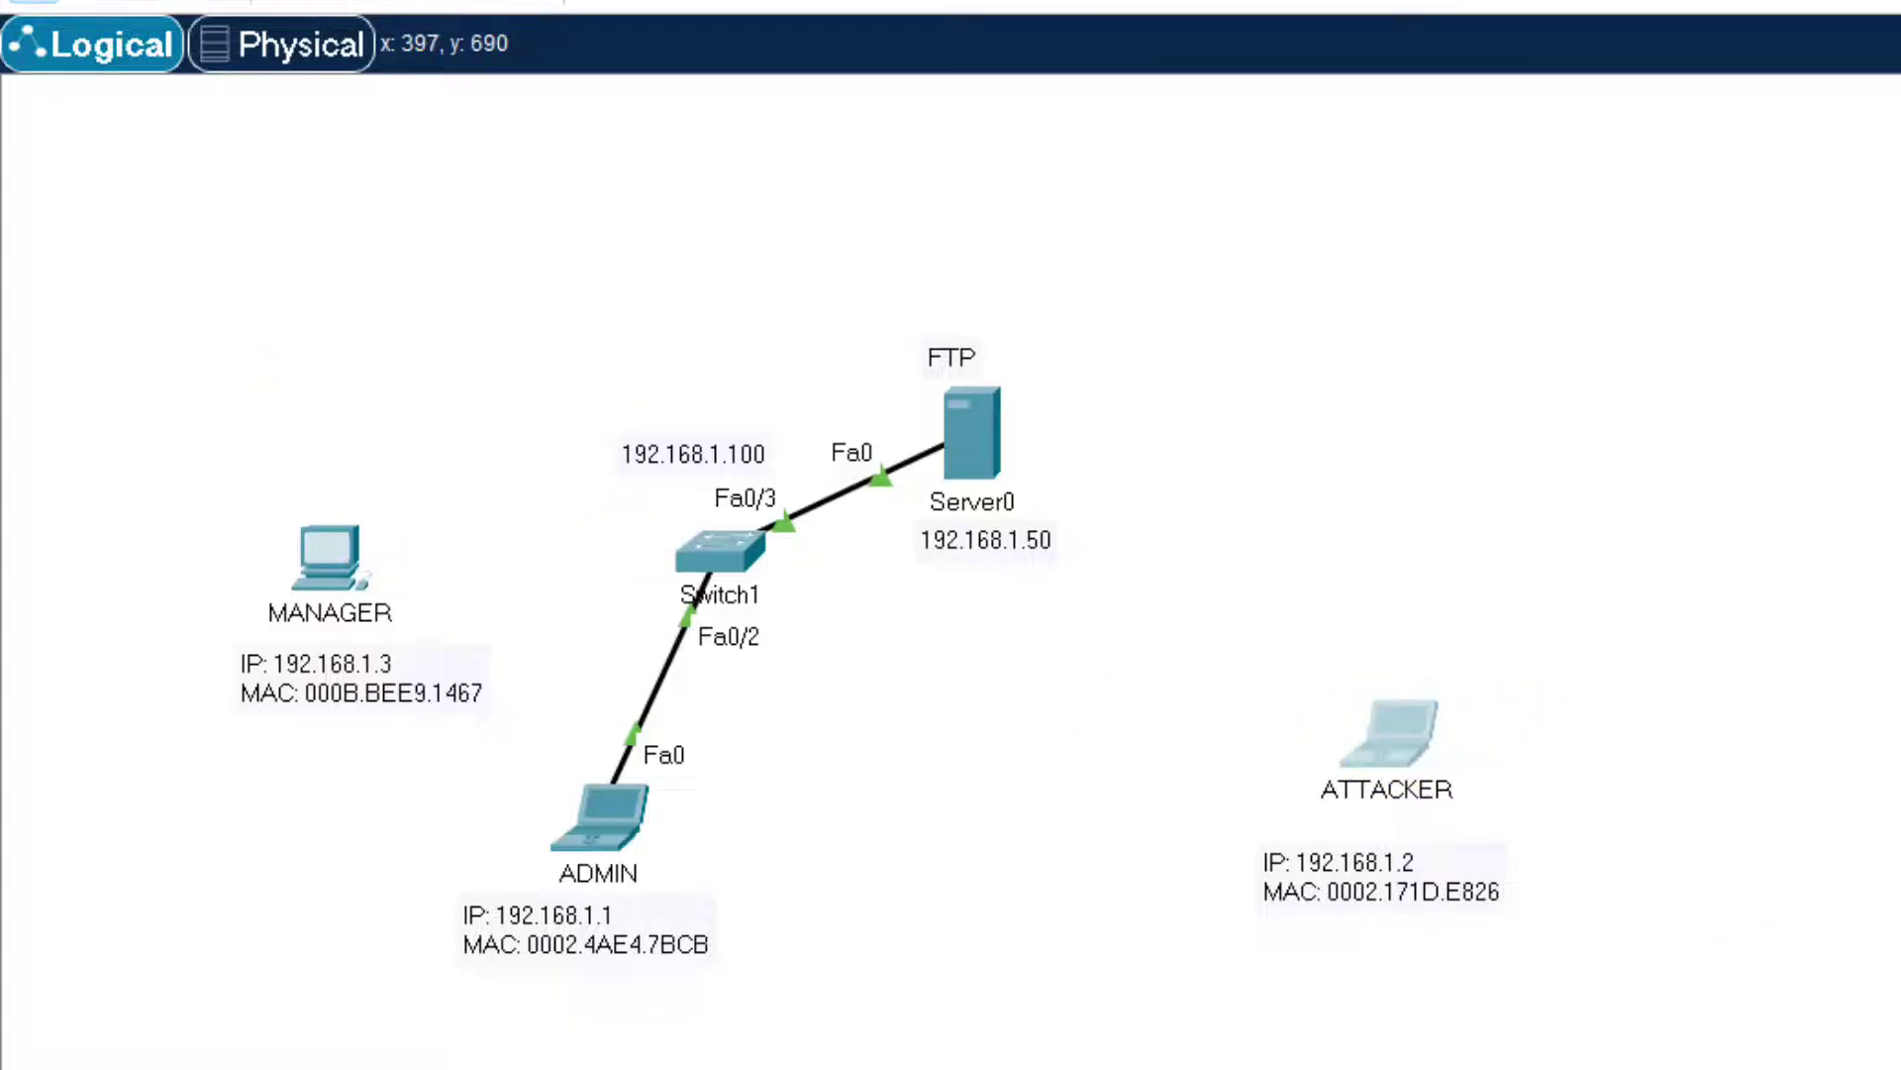
- Reconnect Switch1's FastEthernet0/1 port to the MANAGER PC's FastEthernet0 port with a copper straight-through cable
click(715, 545)
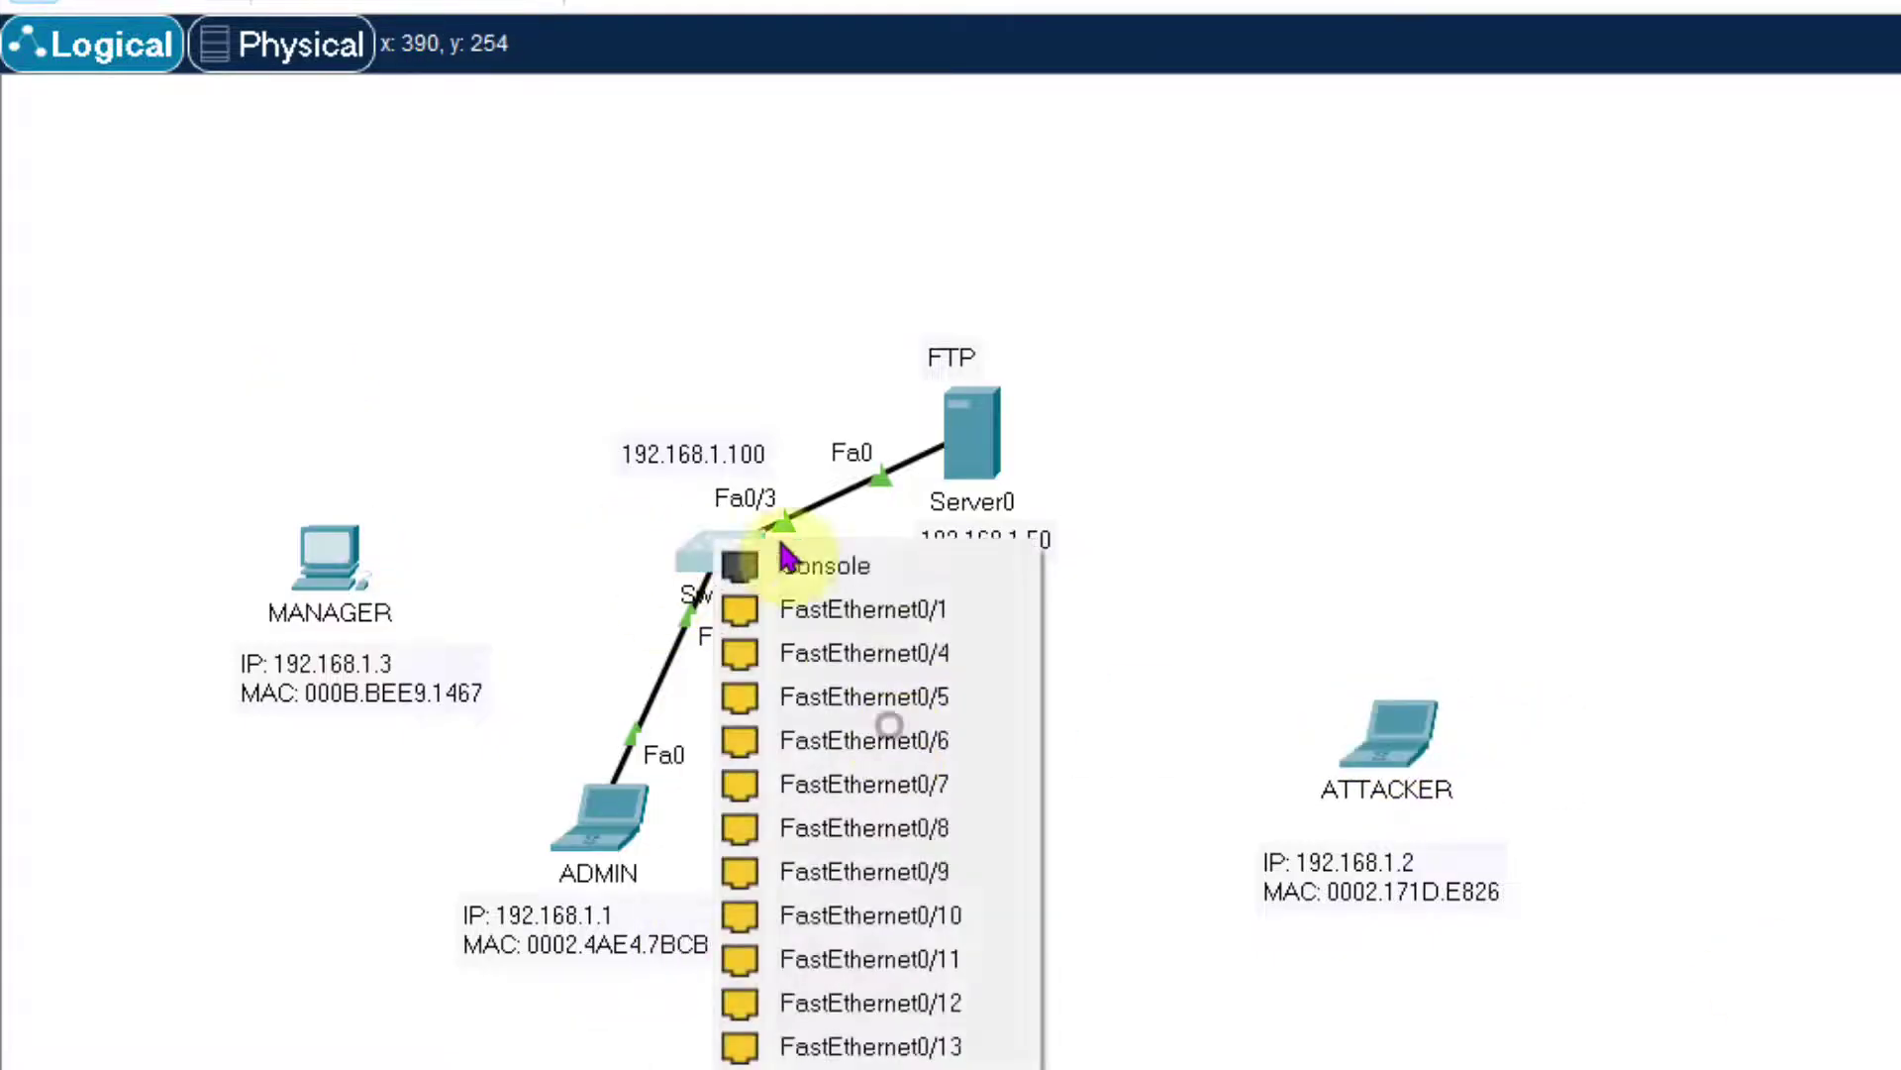
click(909, 612)
click(319, 555)
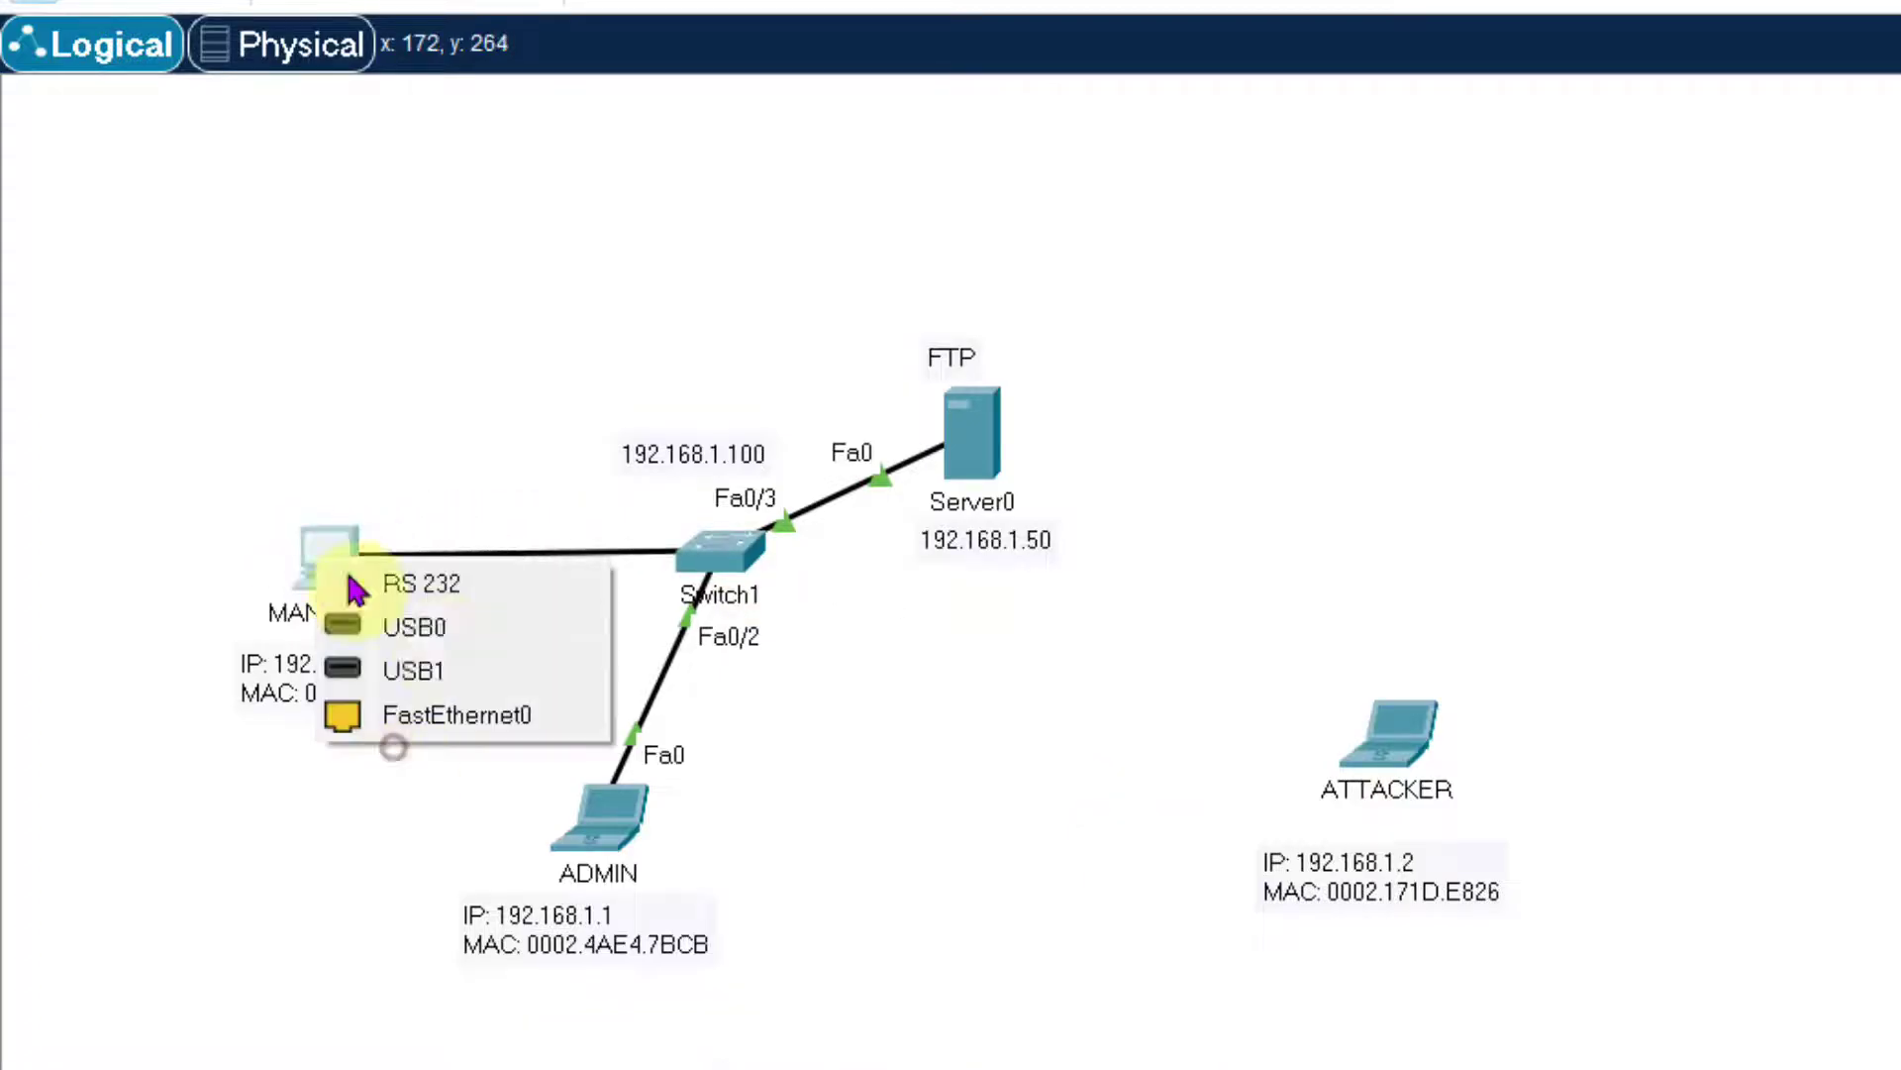
click(446, 715)
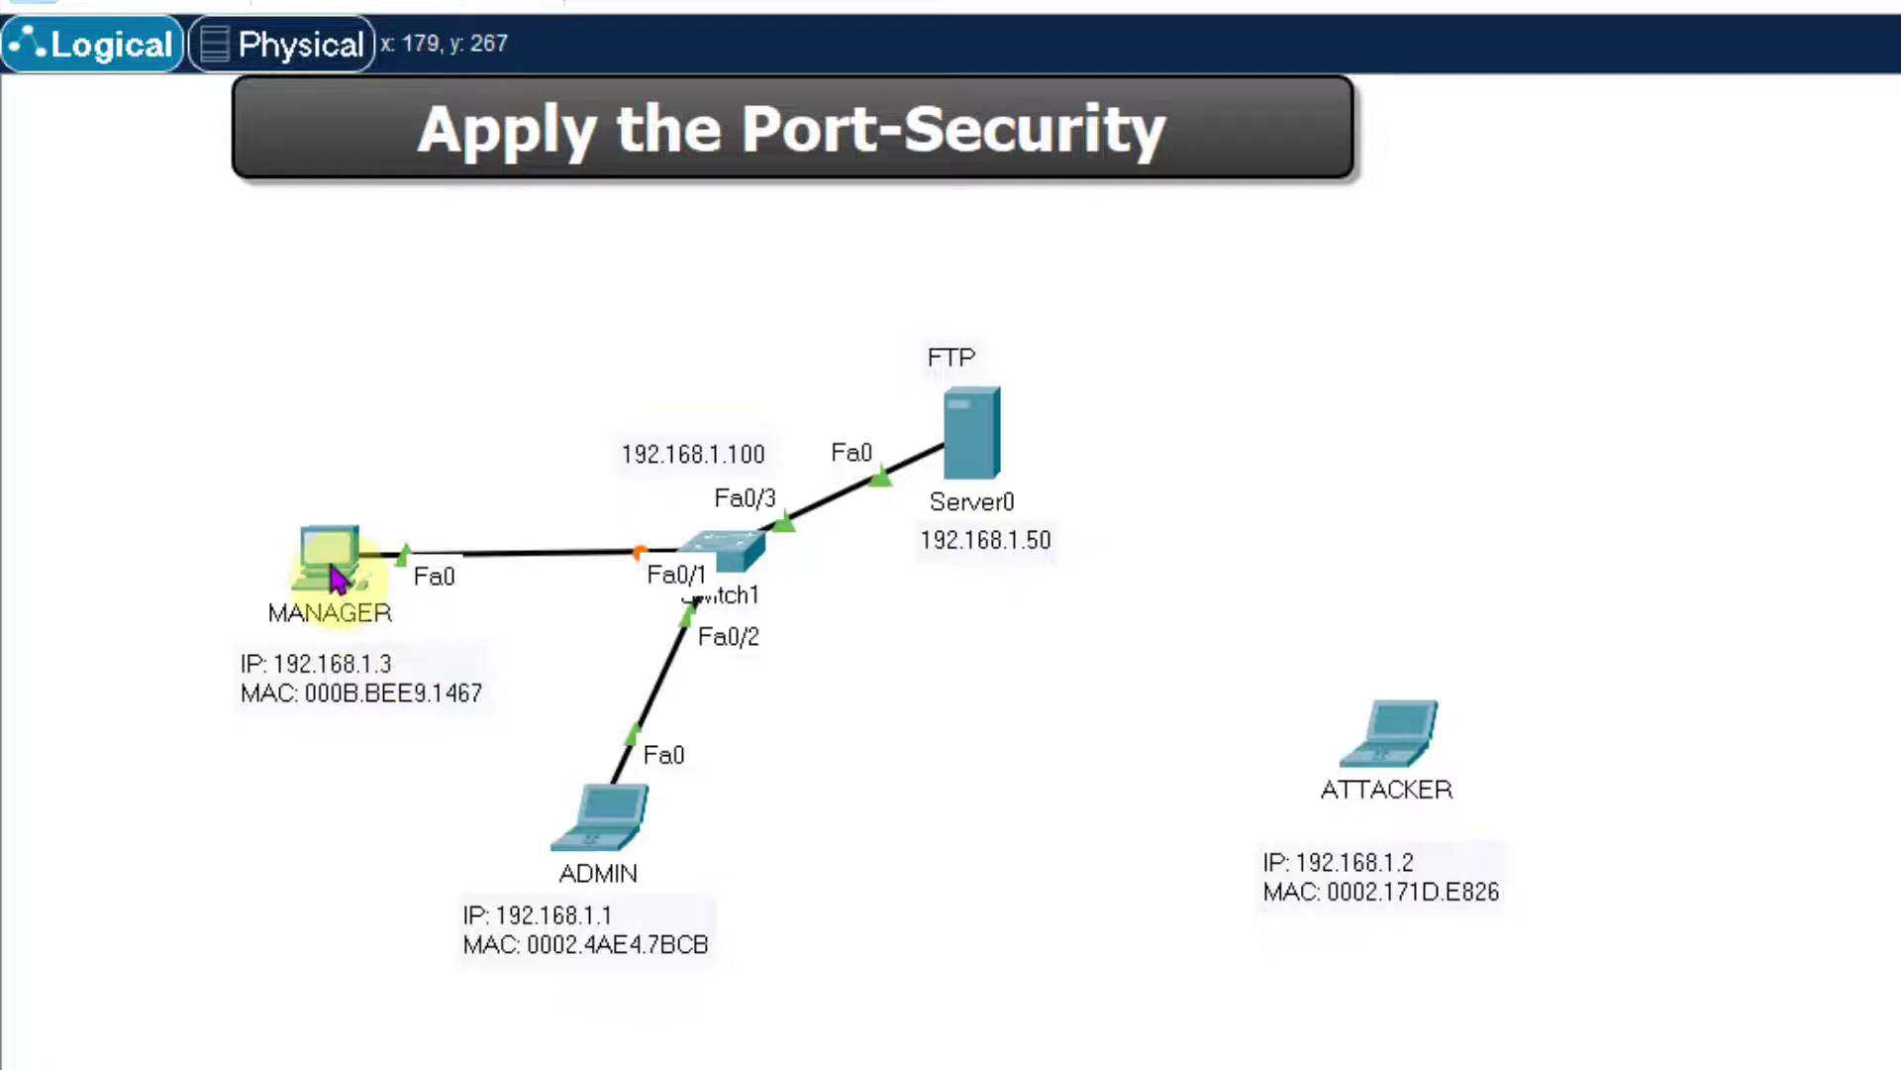
- Reposition the MANAGER and ADMIN devices slightly and move MANAGER's IP and MAC note directly beneath the PC
drag(331, 557, 342, 450)
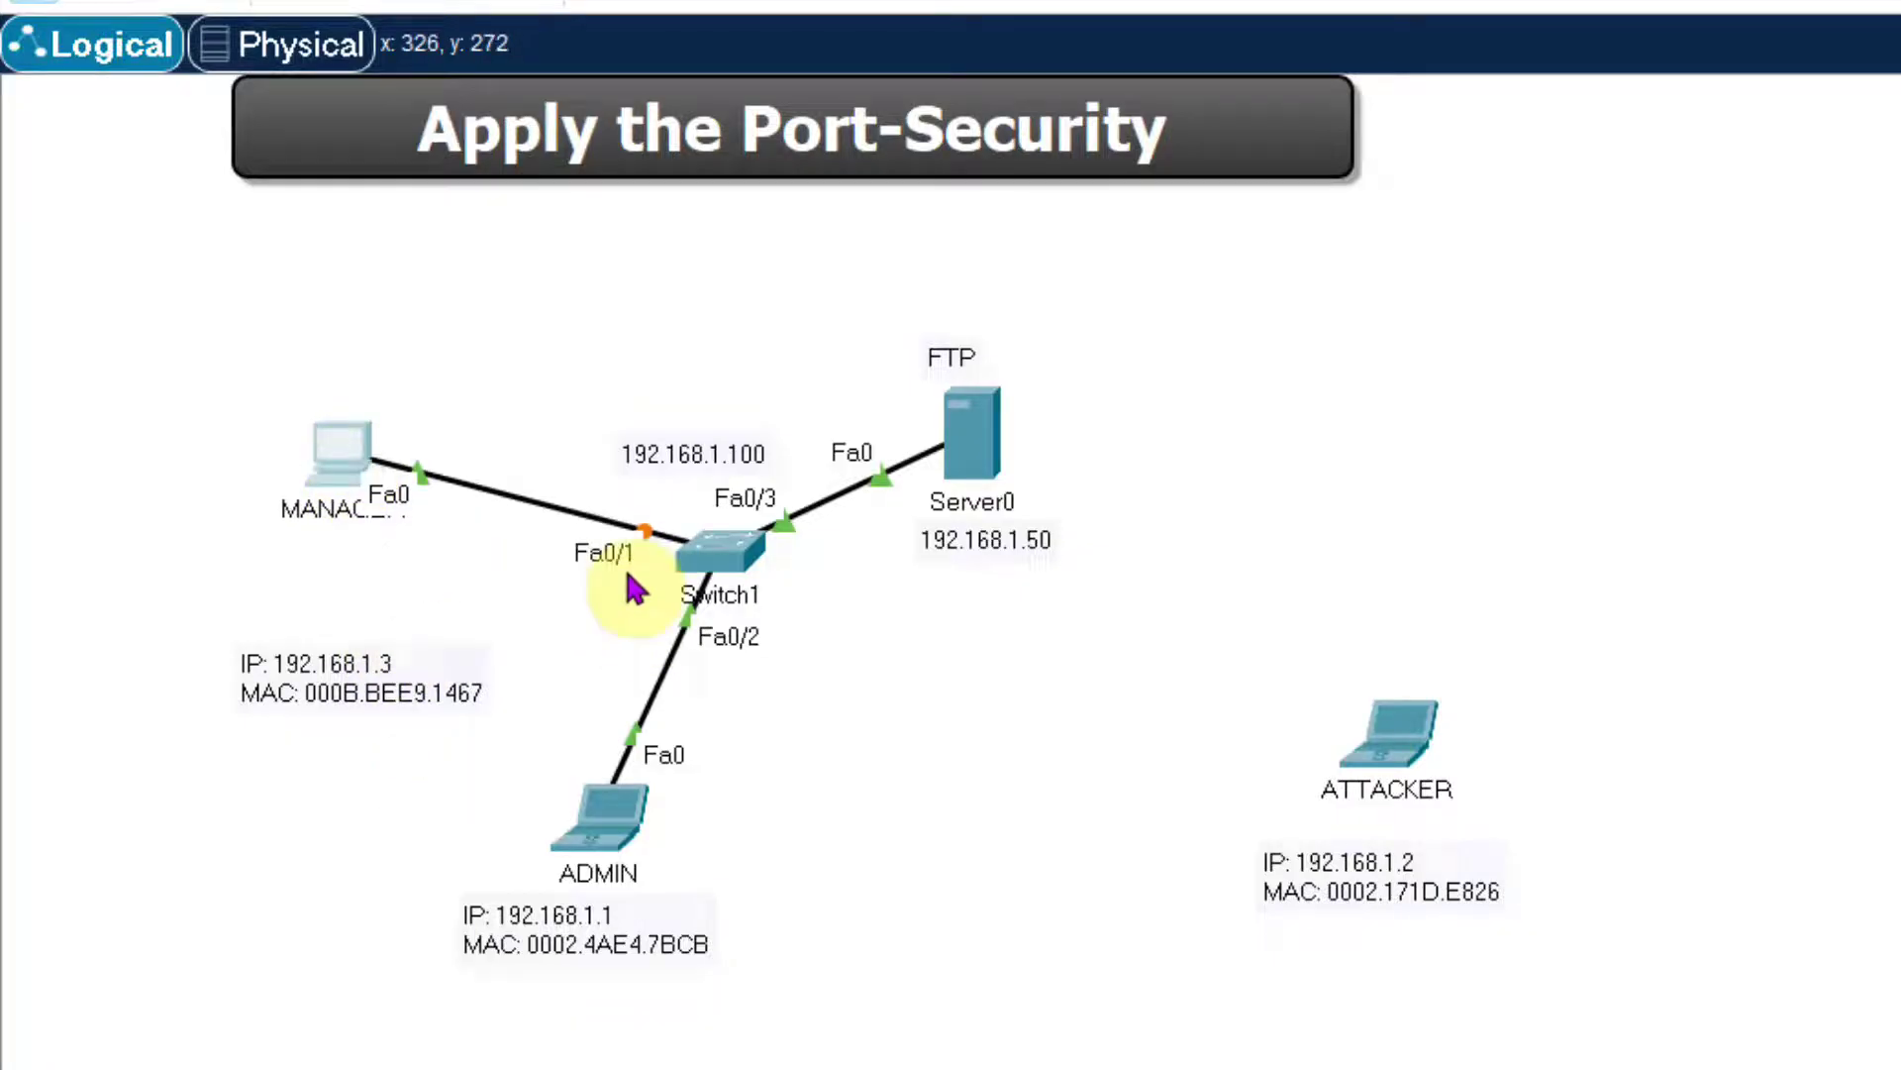
drag(634, 836, 655, 836)
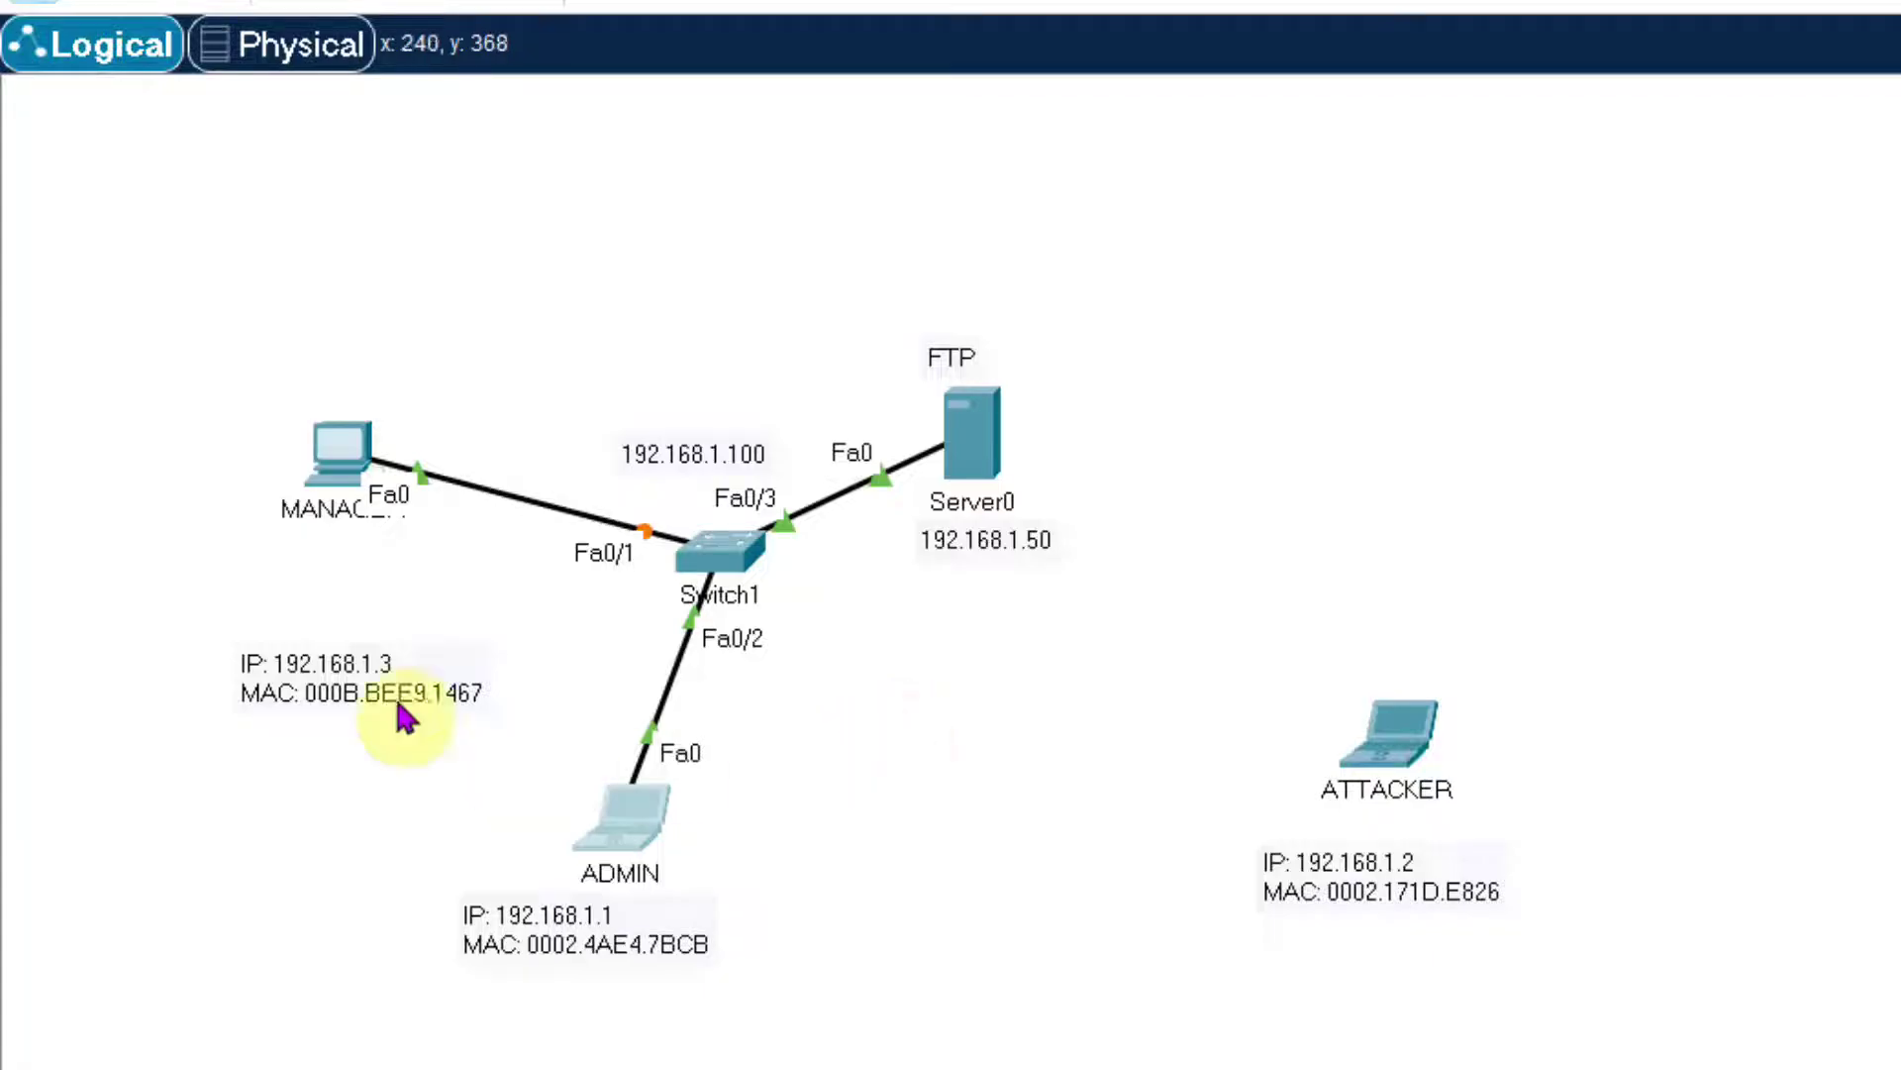
drag(361, 497, 428, 690)
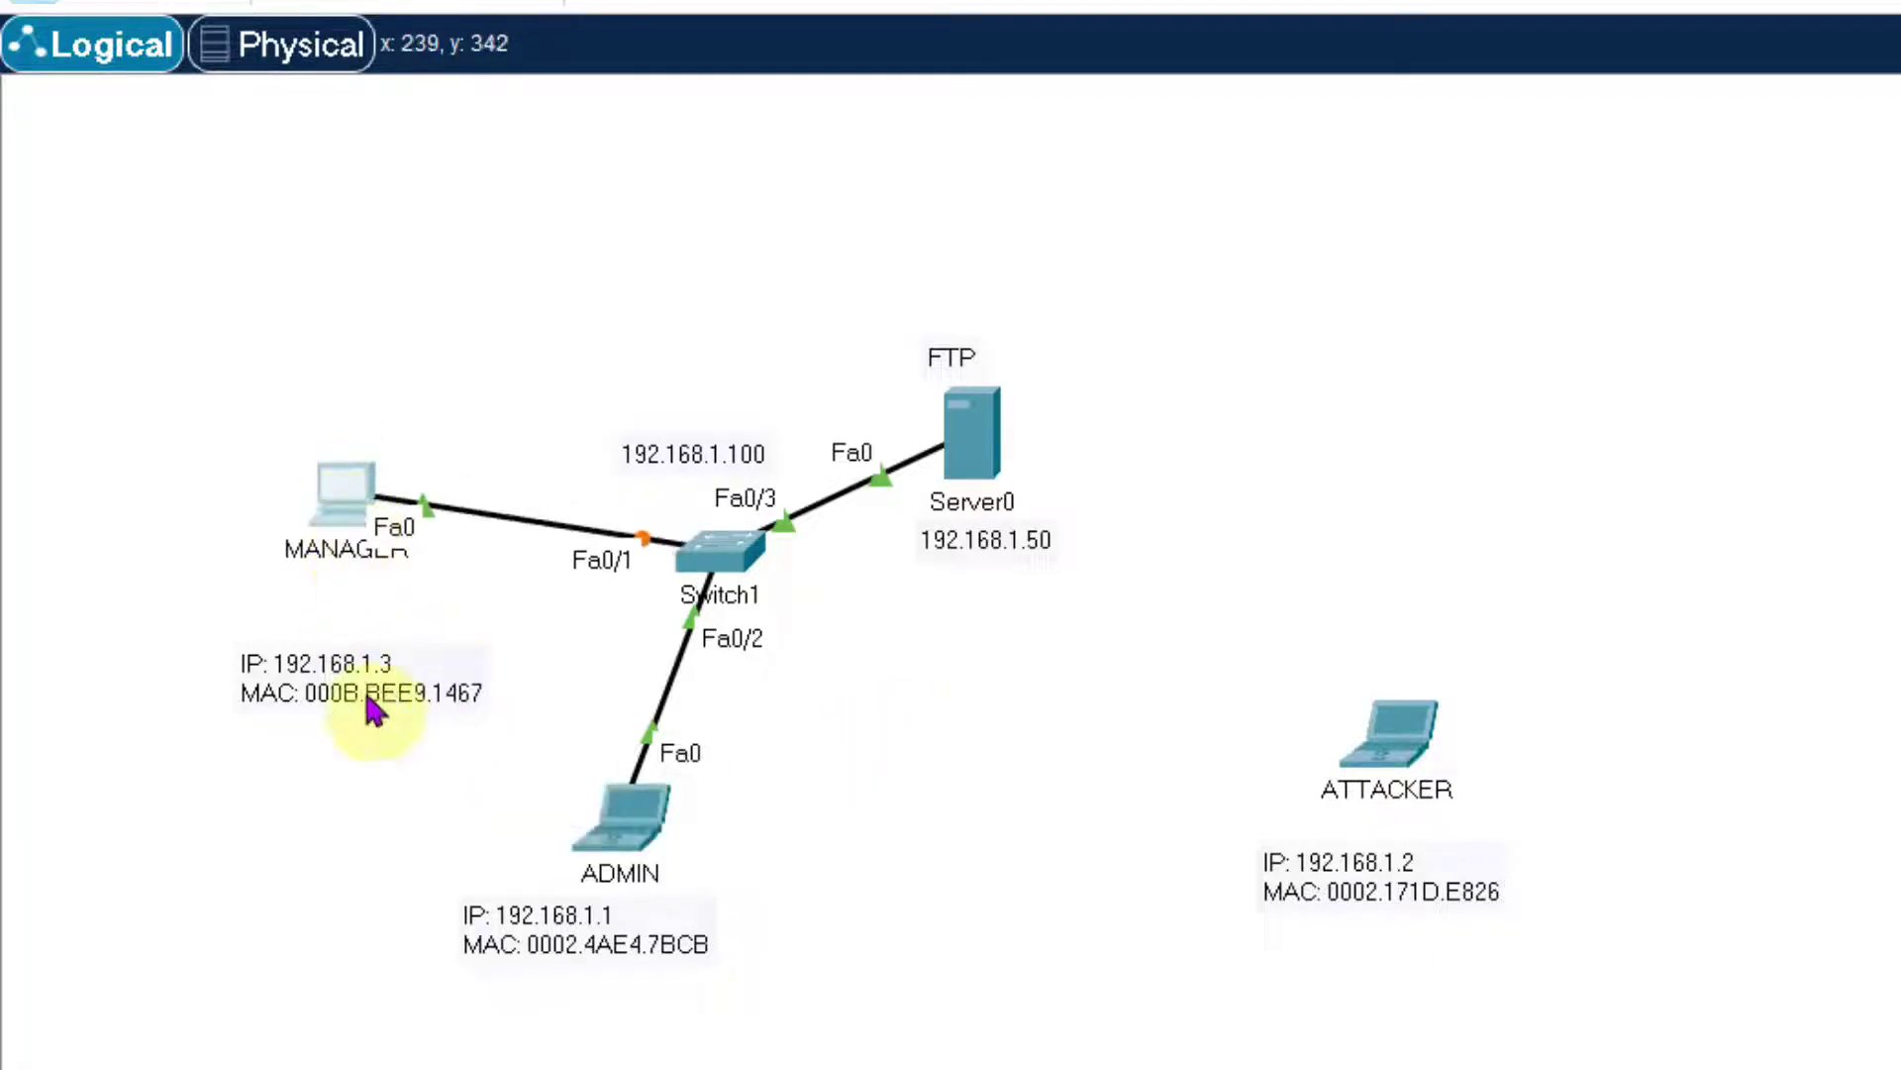
drag(360, 507, 376, 537)
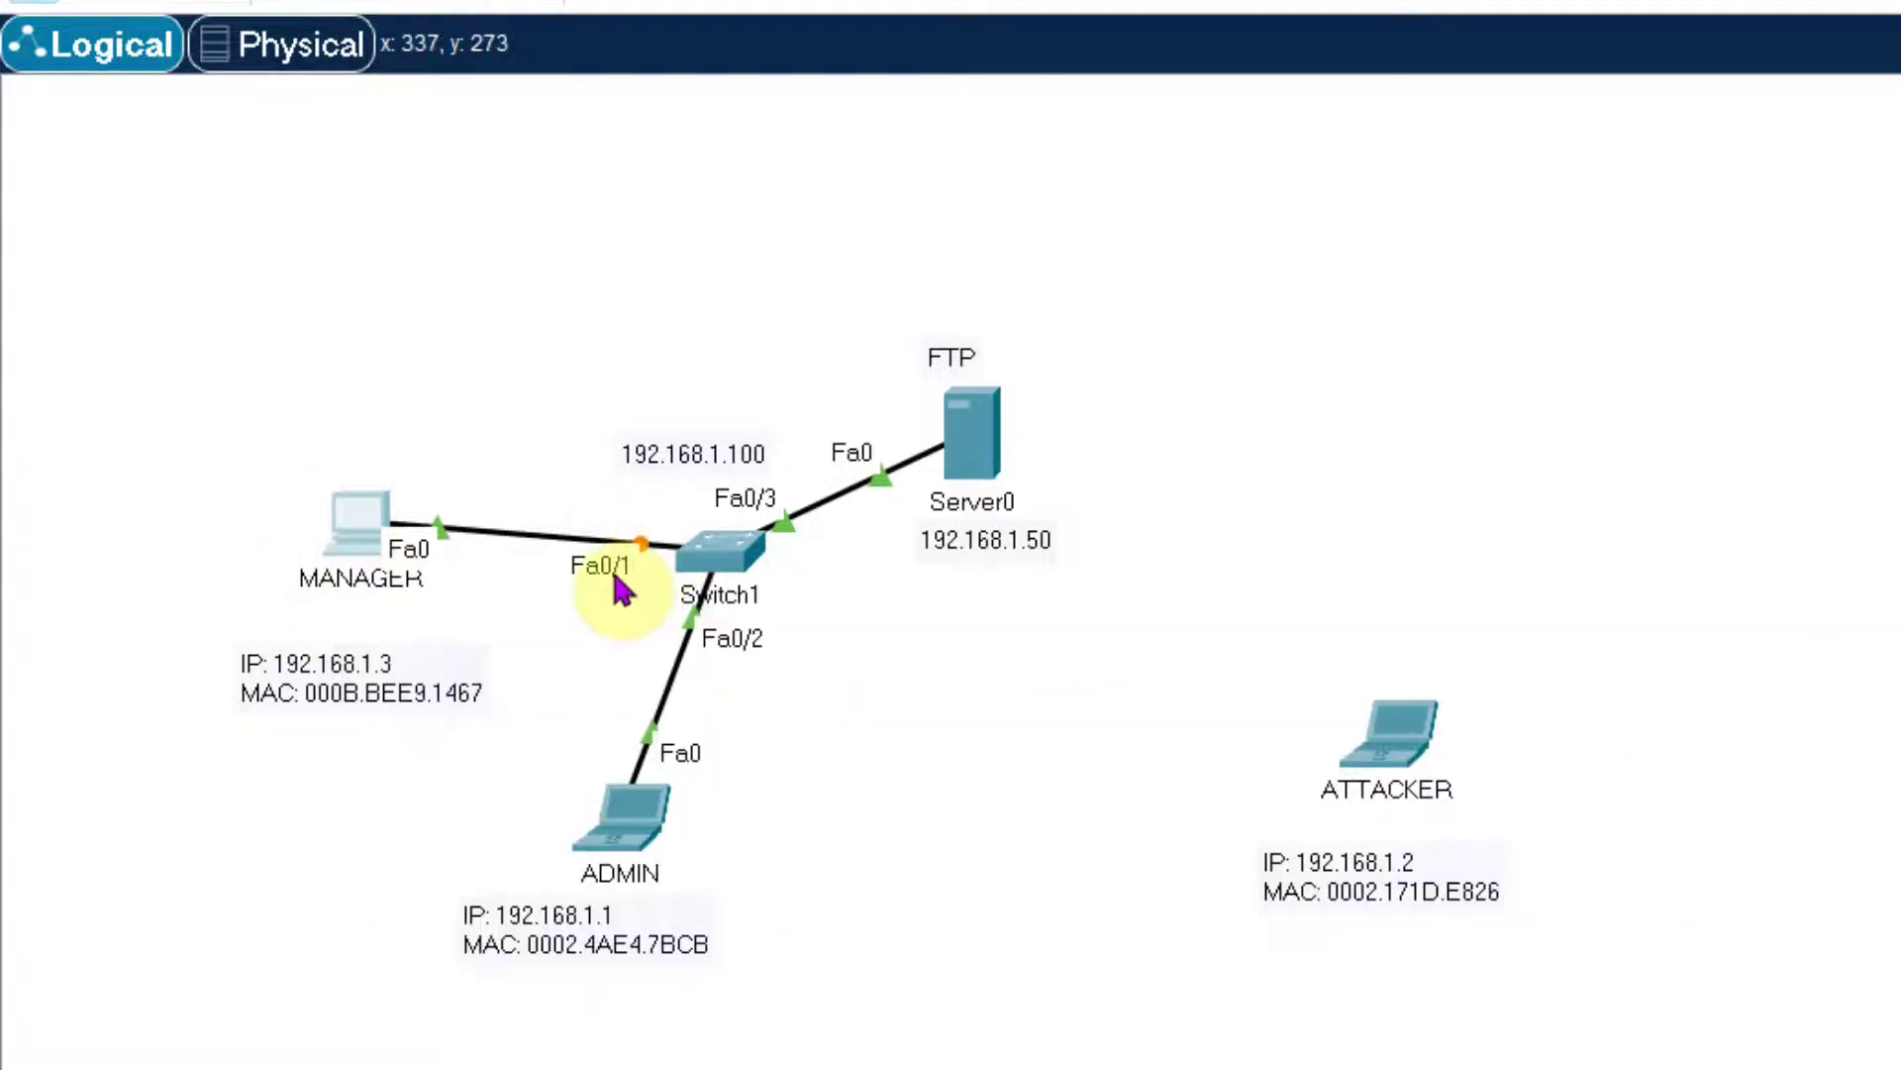
mouse_move(376, 683)
mouse_down()
mouse_move(364, 653)
mouse_move(376, 669)
mouse_up()
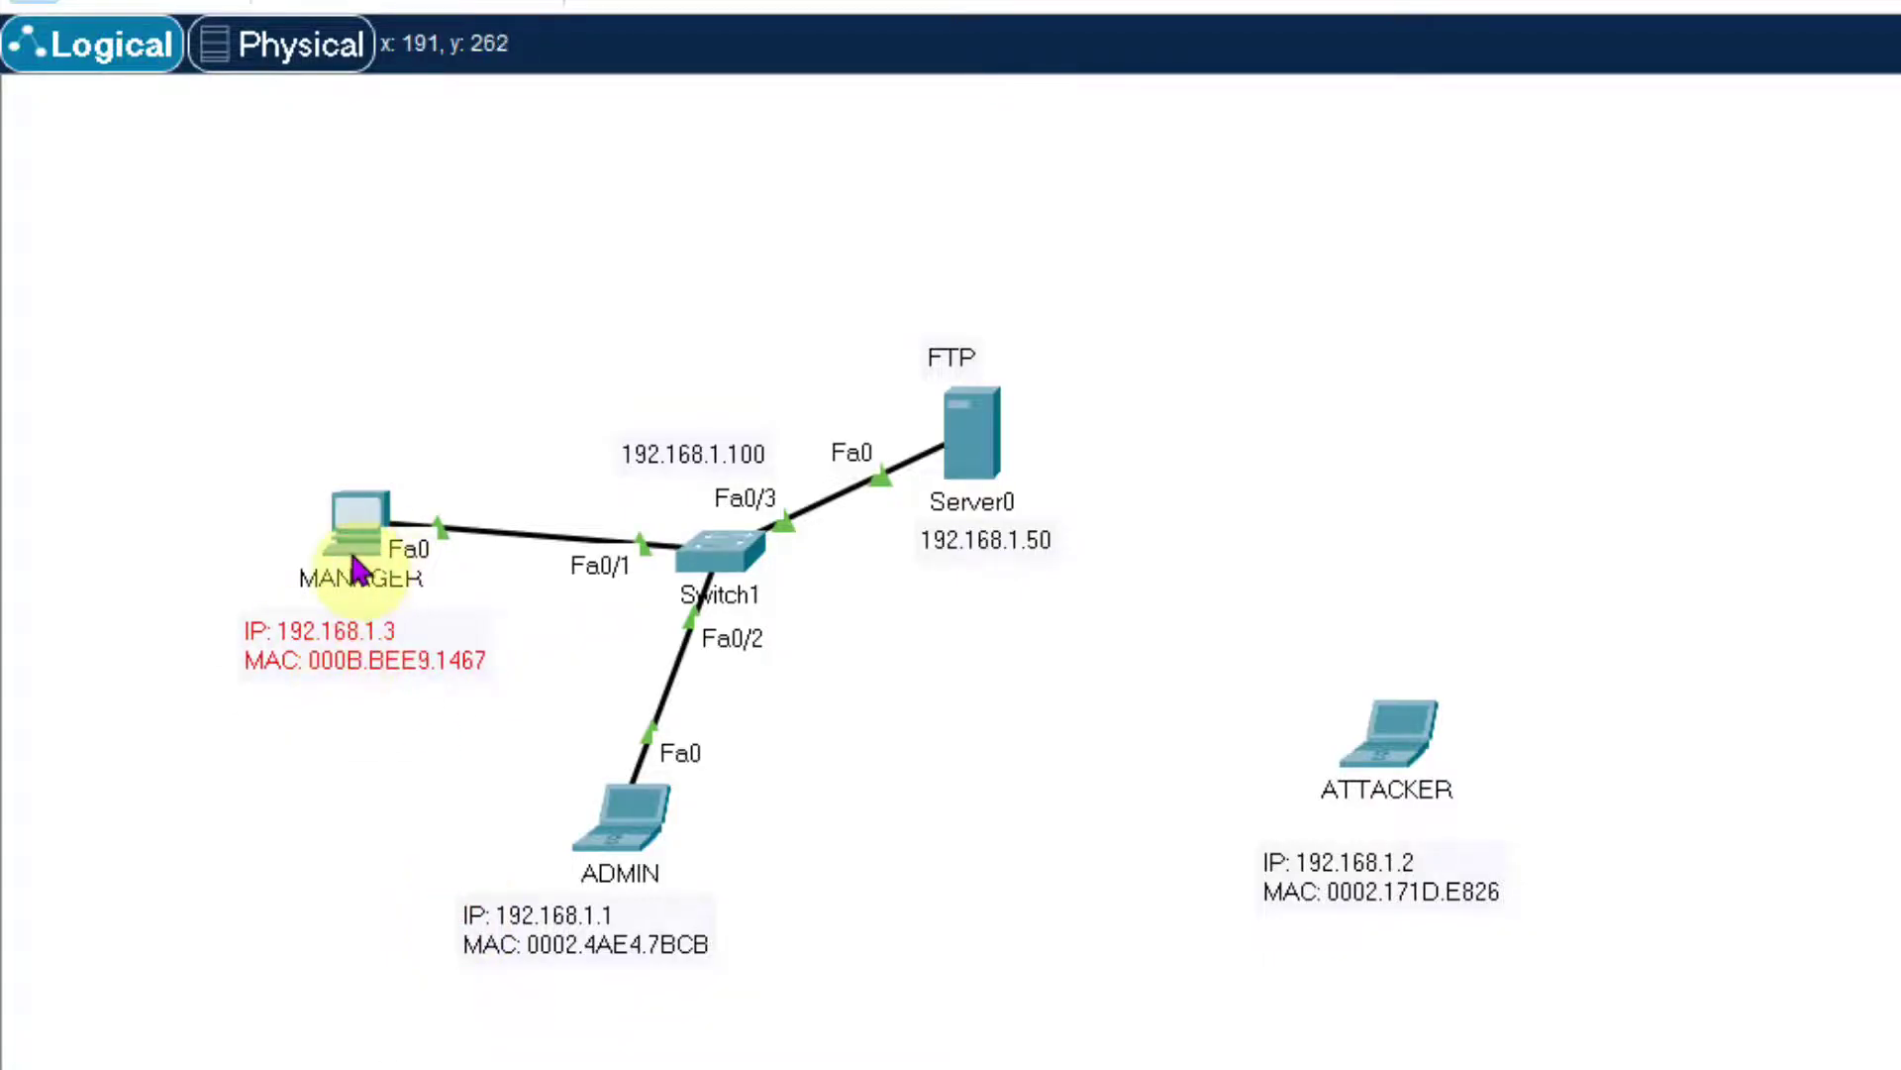
mouse_move(362, 553)
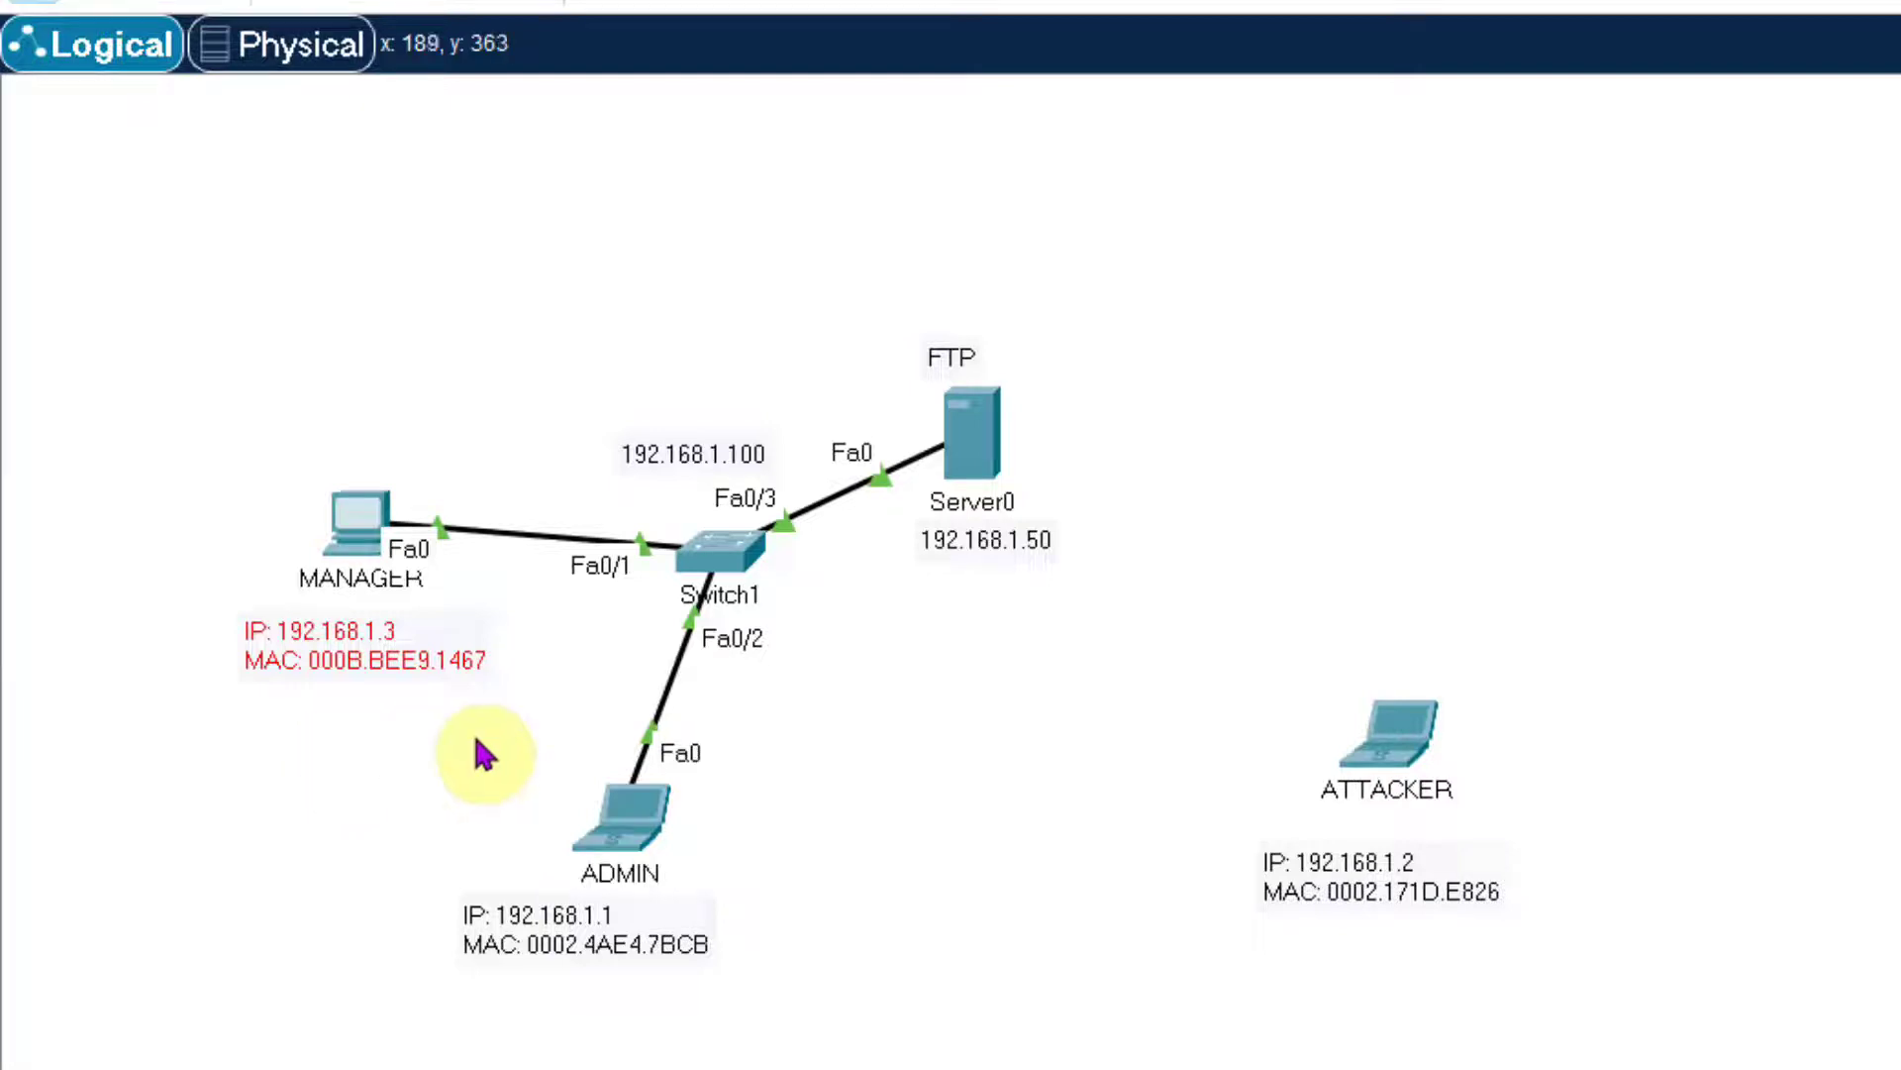
mouse_move(653, 836)
mouse_down()
mouse_move(685, 815)
mouse_move(645, 806)
mouse_up()
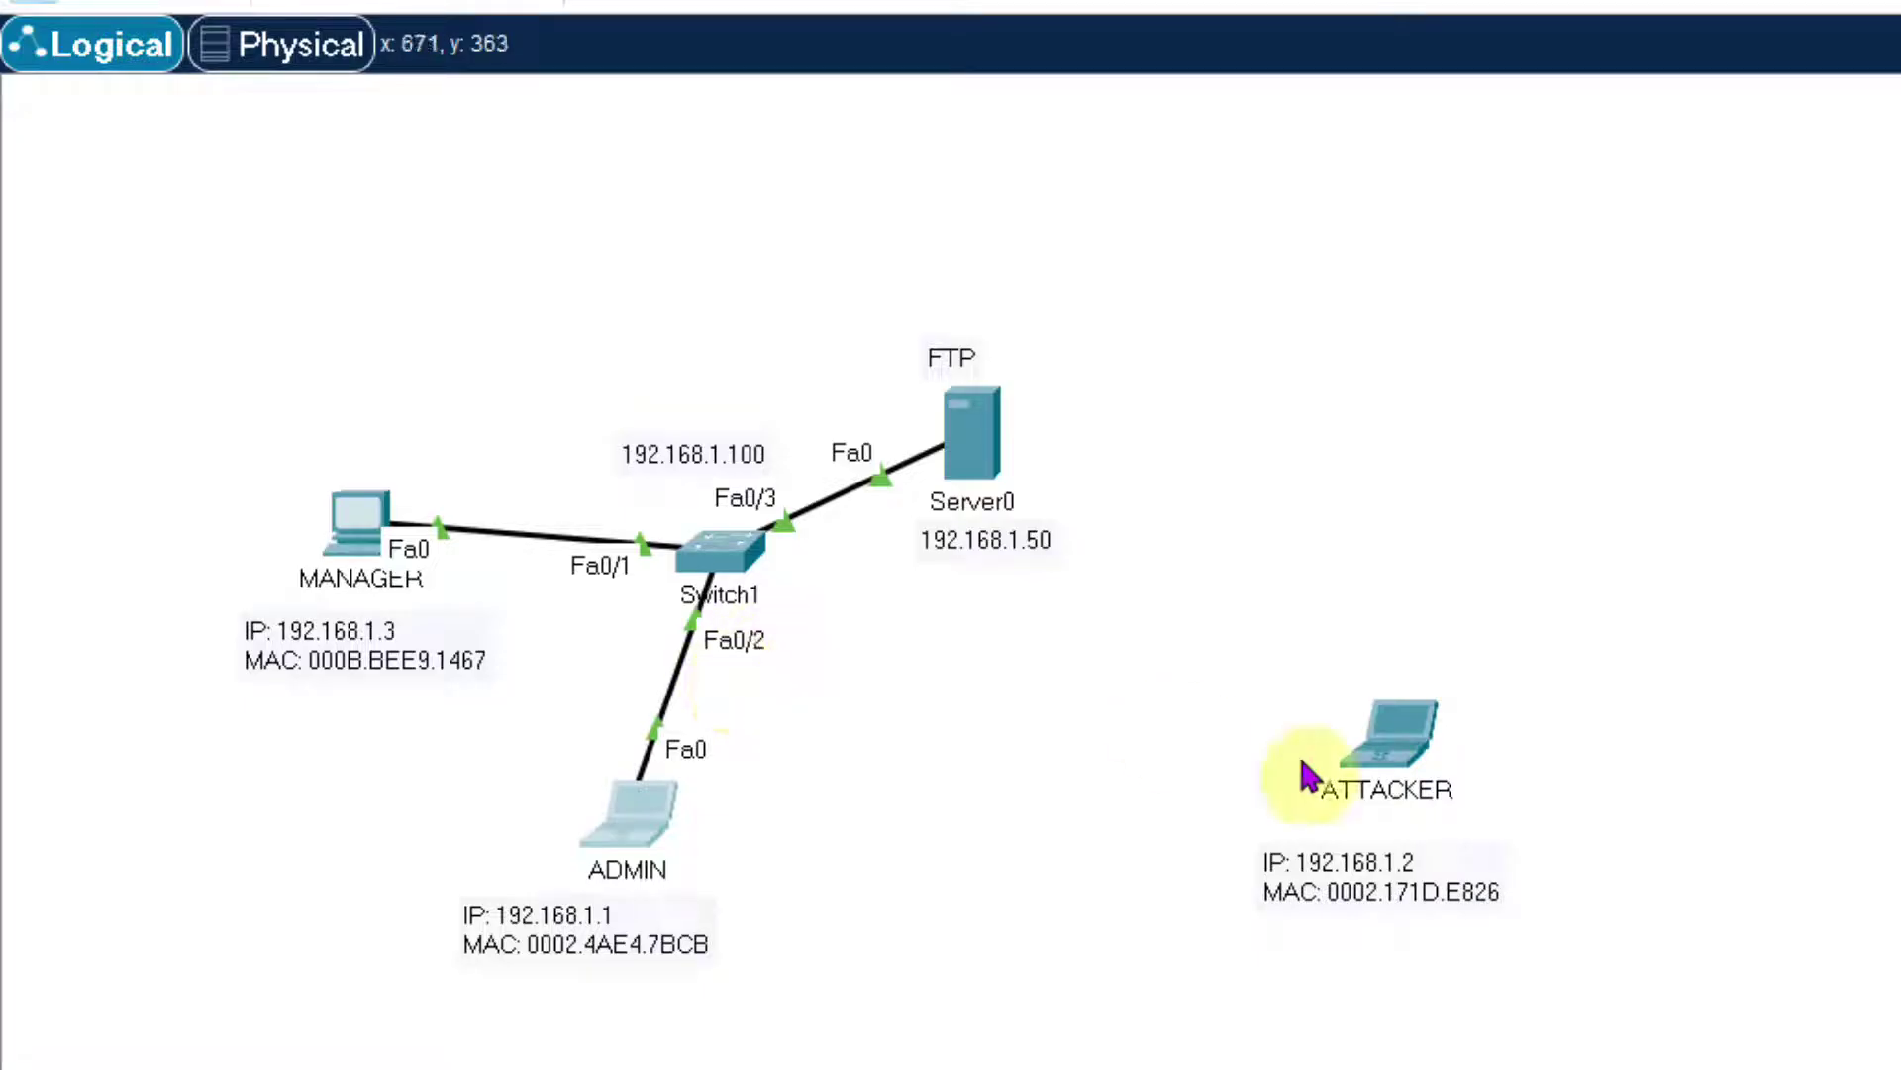
- Move the ATTACKER laptop slightly so it sits centred above its IP and MAC note
drag(1384, 751, 1355, 756)
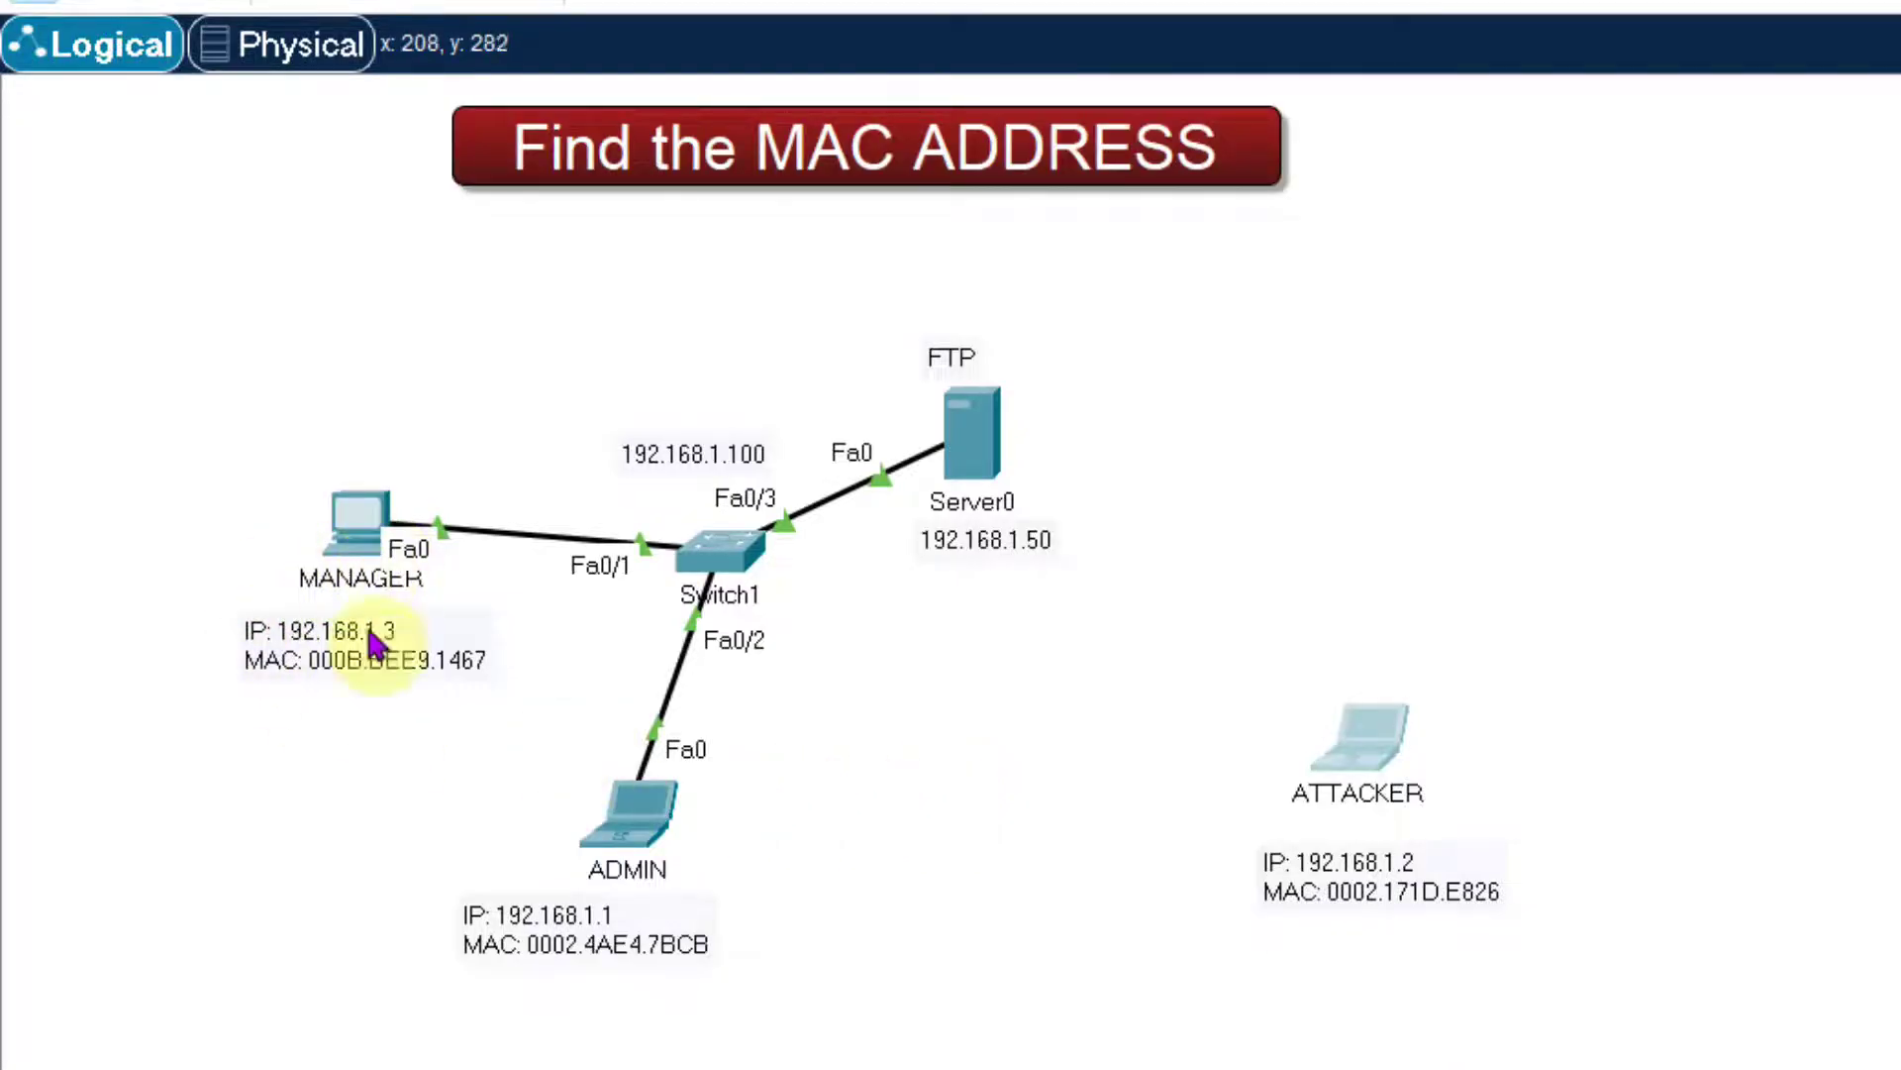
- Open the MANAGER PC's Command Prompt, maximize its window and advance past the old output with blank prompt lines
mouse_move(355, 520)
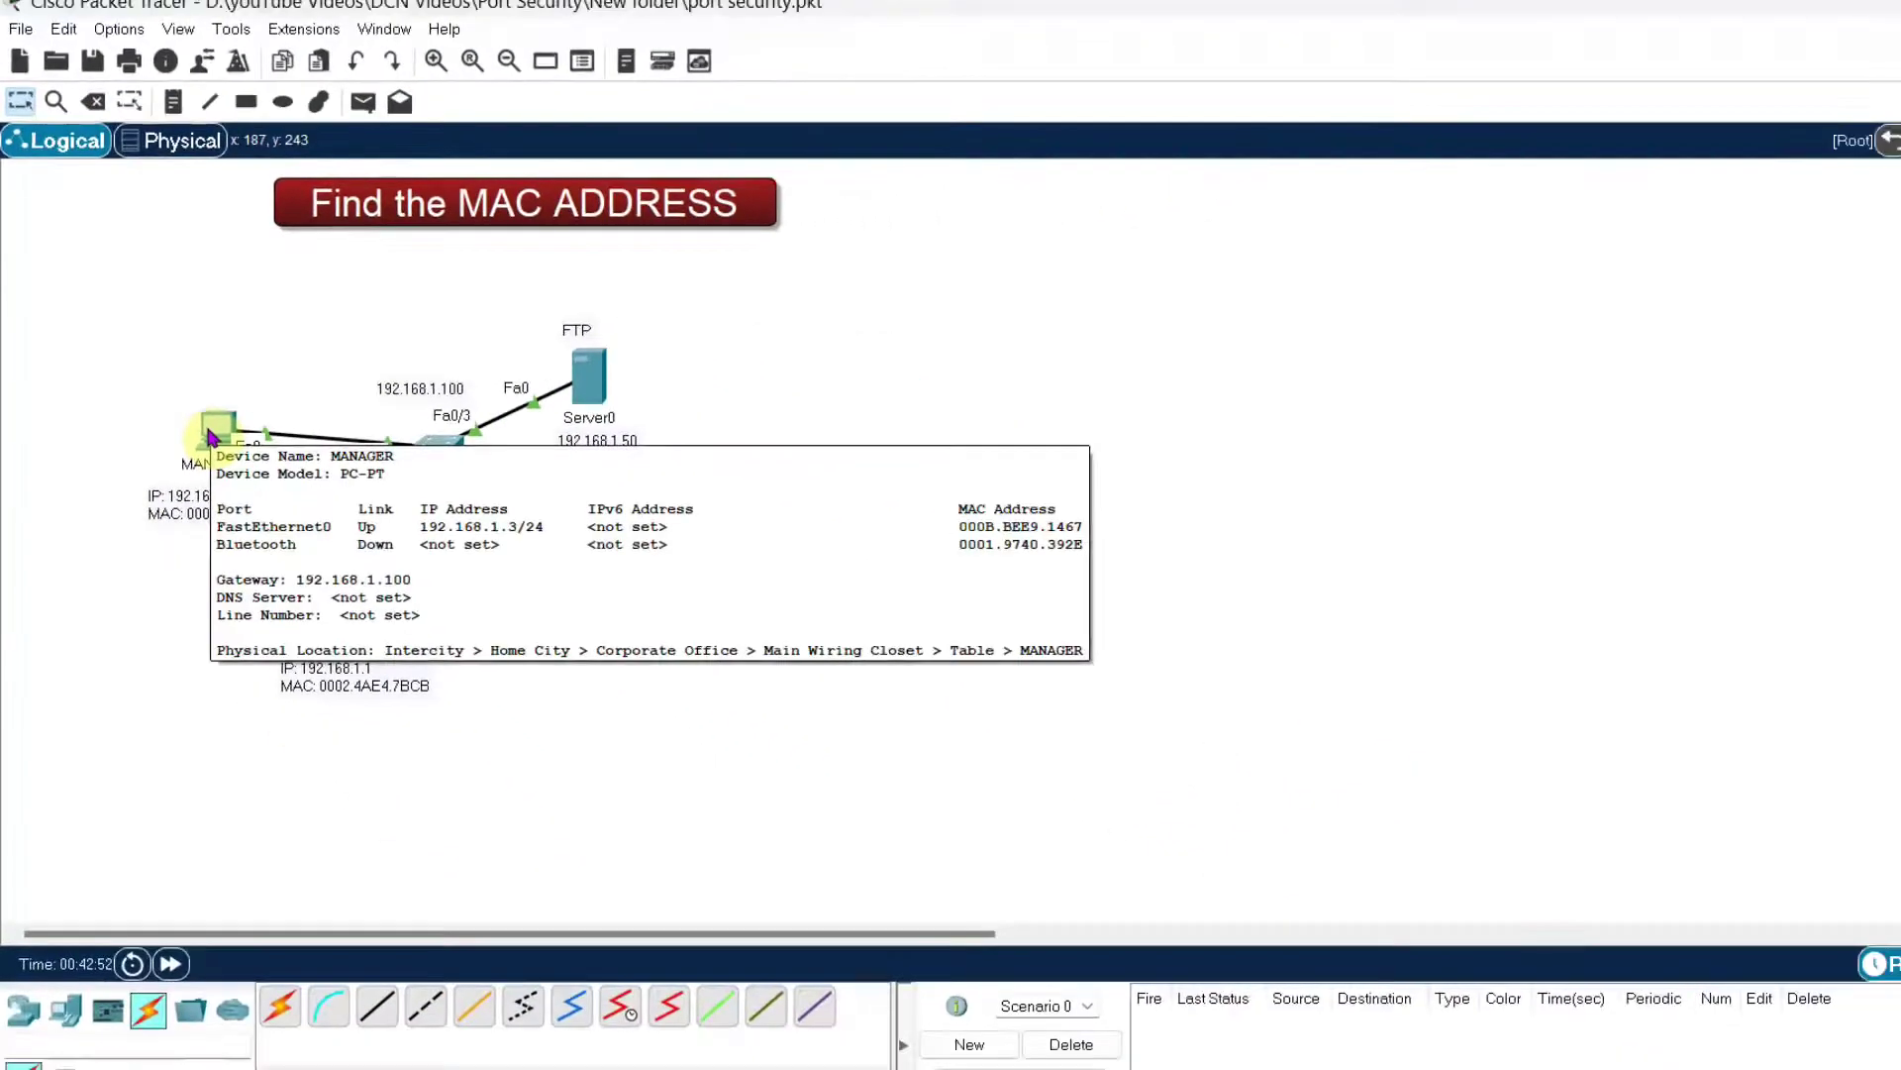
click(211, 437)
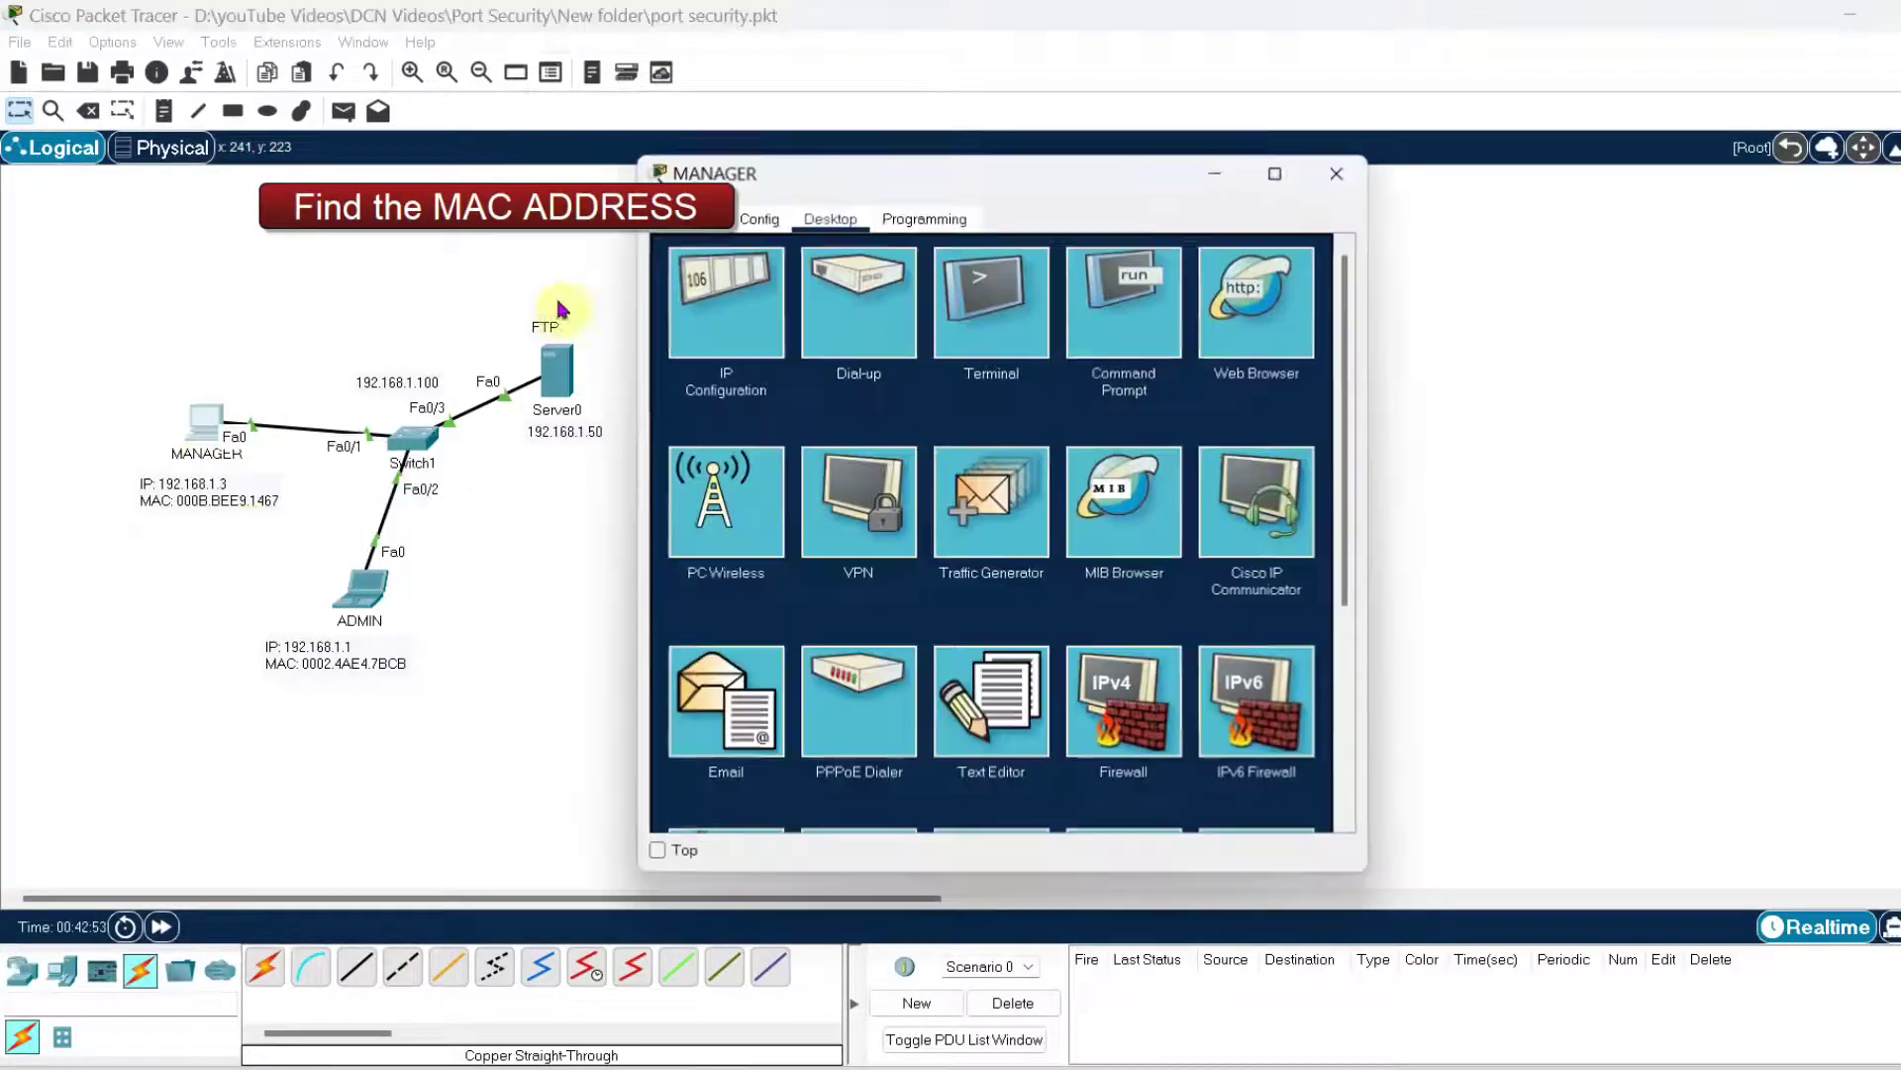
click(1129, 302)
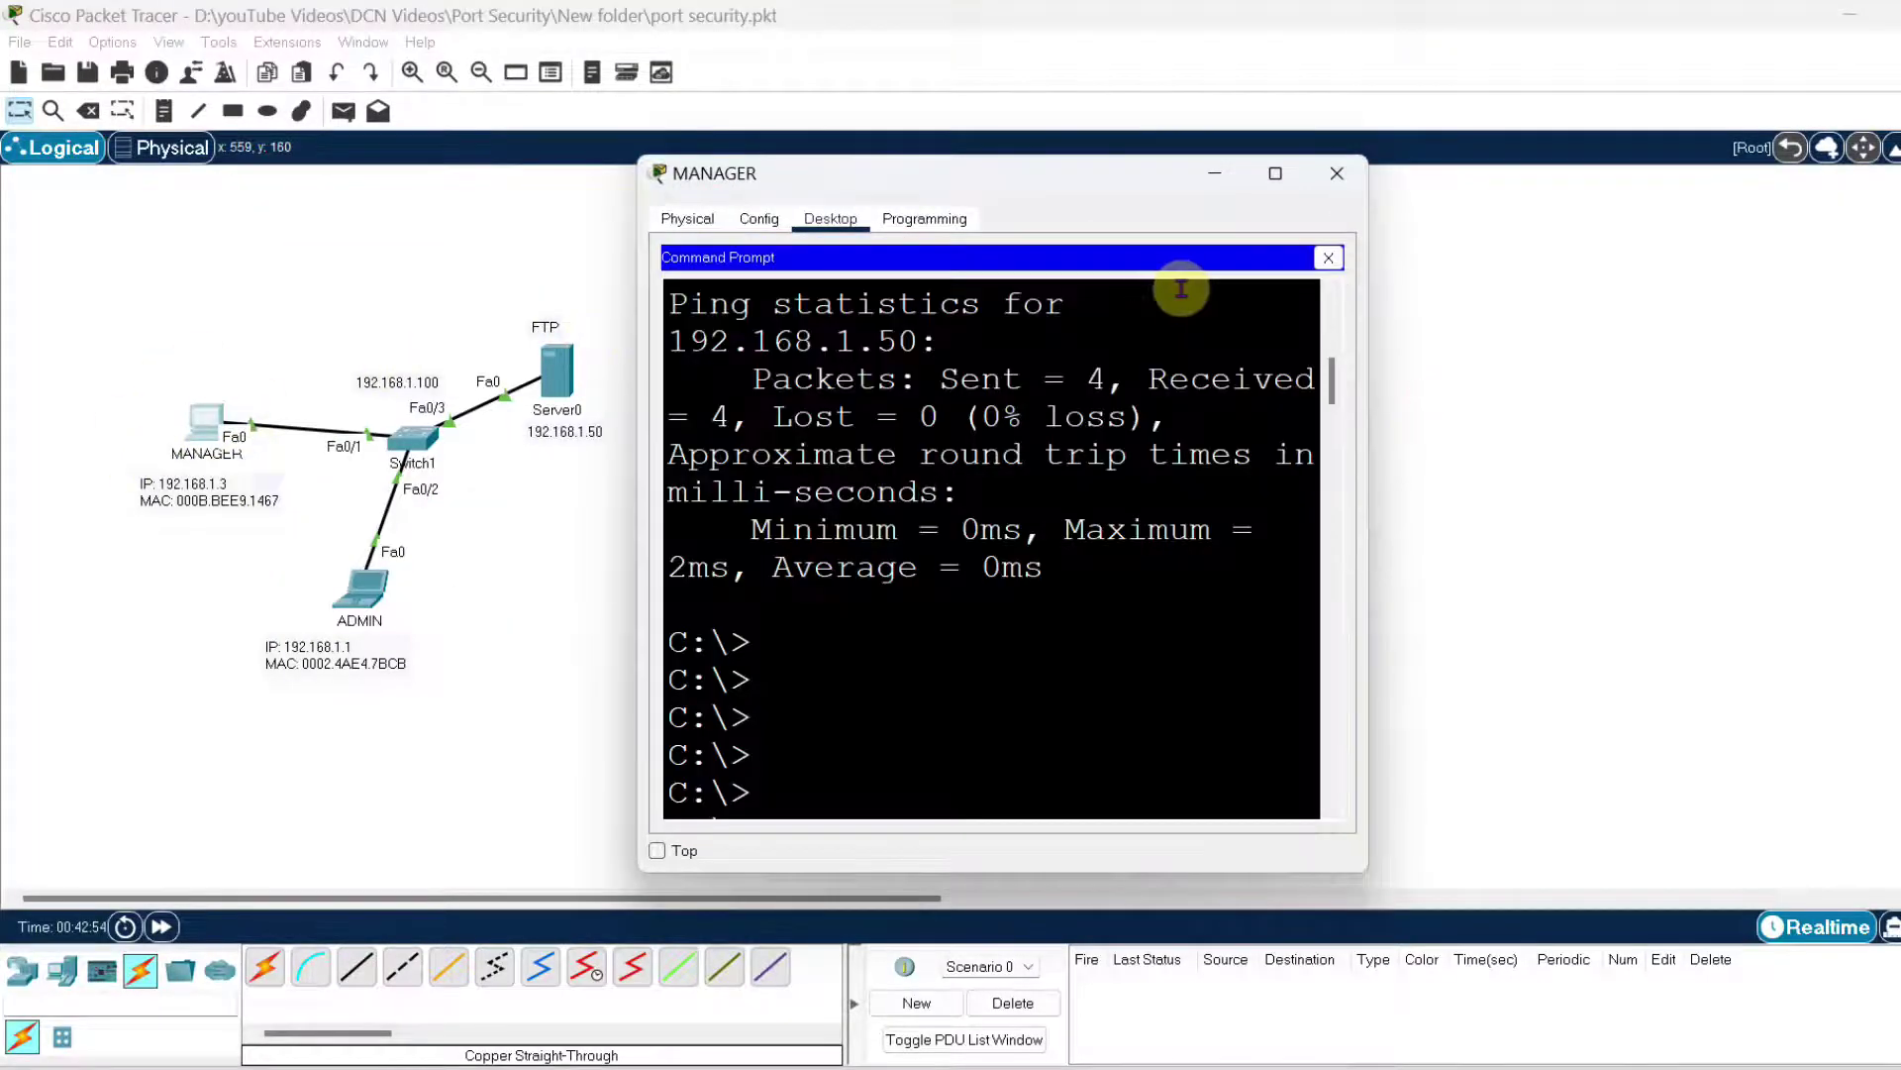
click(1275, 173)
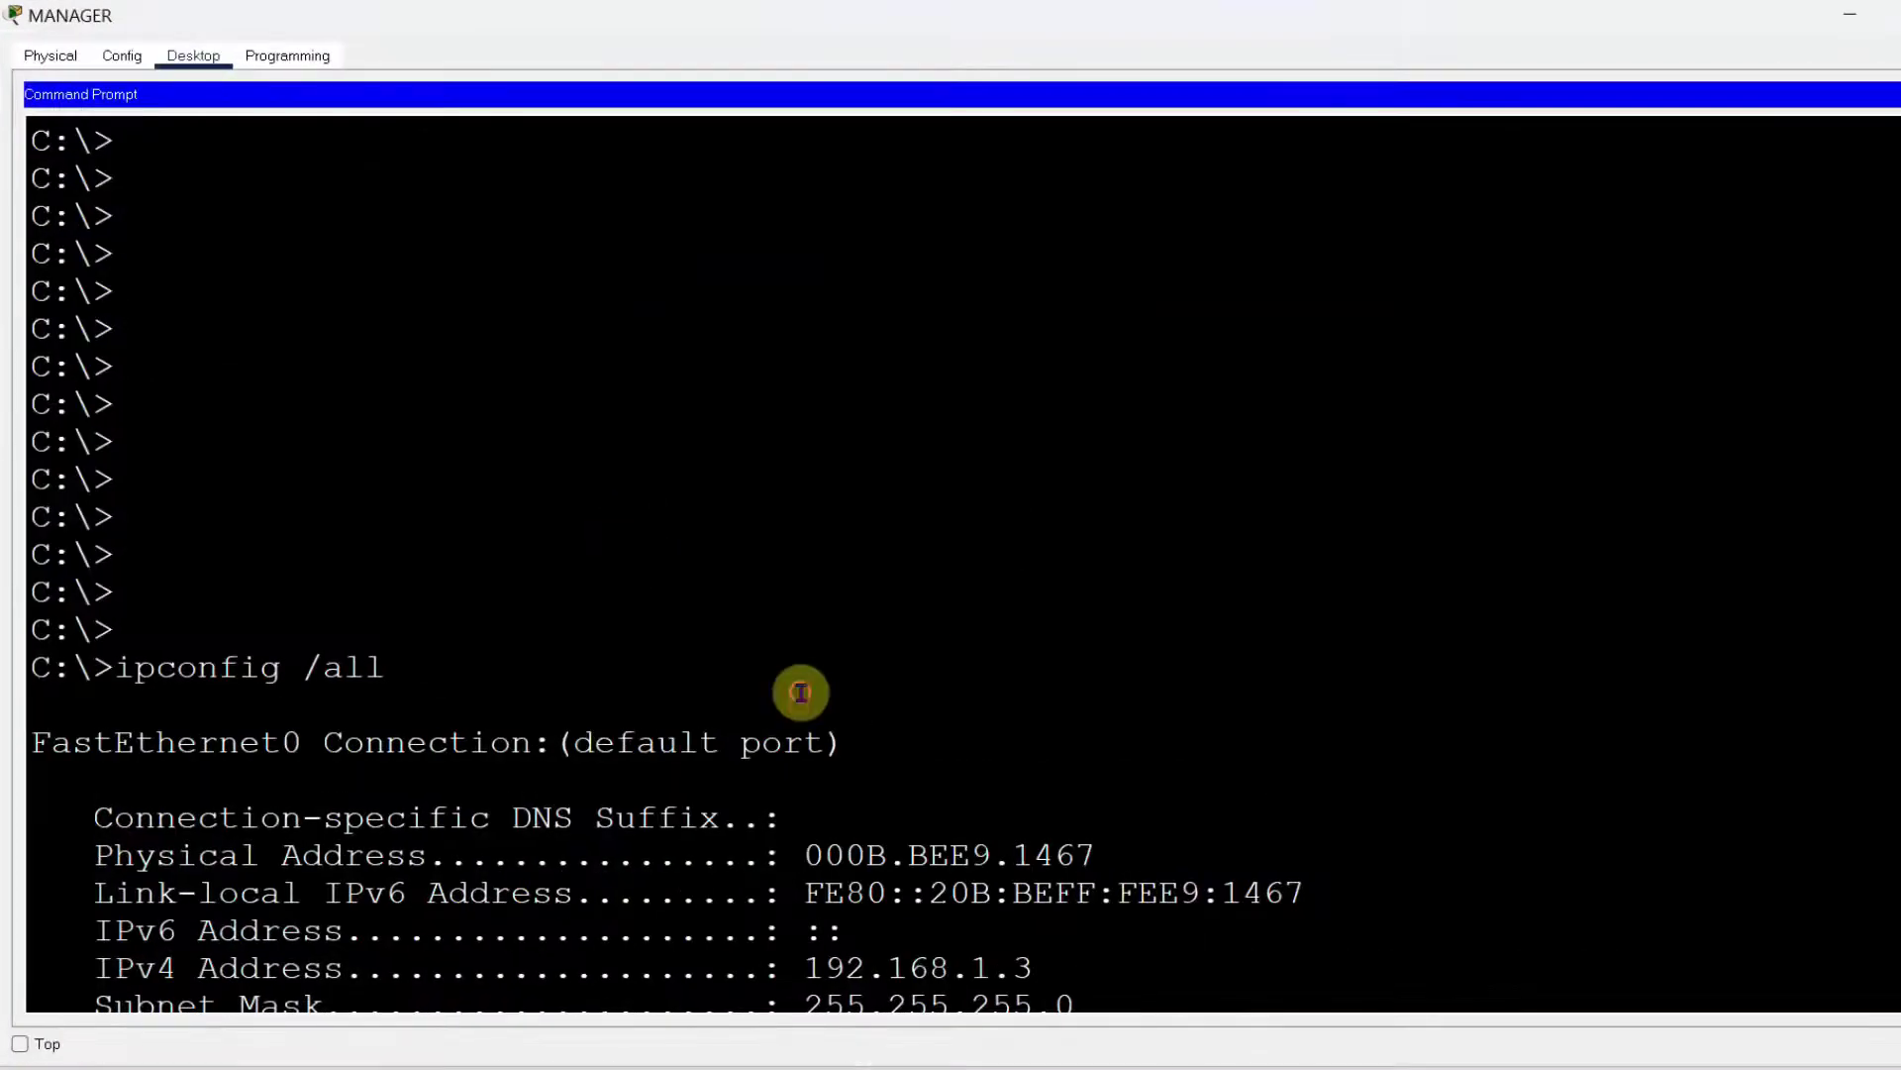
scroll(627, 514, down, 5)
key(Return)
key(Return)
key(Return)
key(Return)
key(Return)
key(Return)
key(Return)
key(Return)
key(Return)
key(Return)
key(Return)
key(Return)
key(Return)
key(Return)
key(Return)
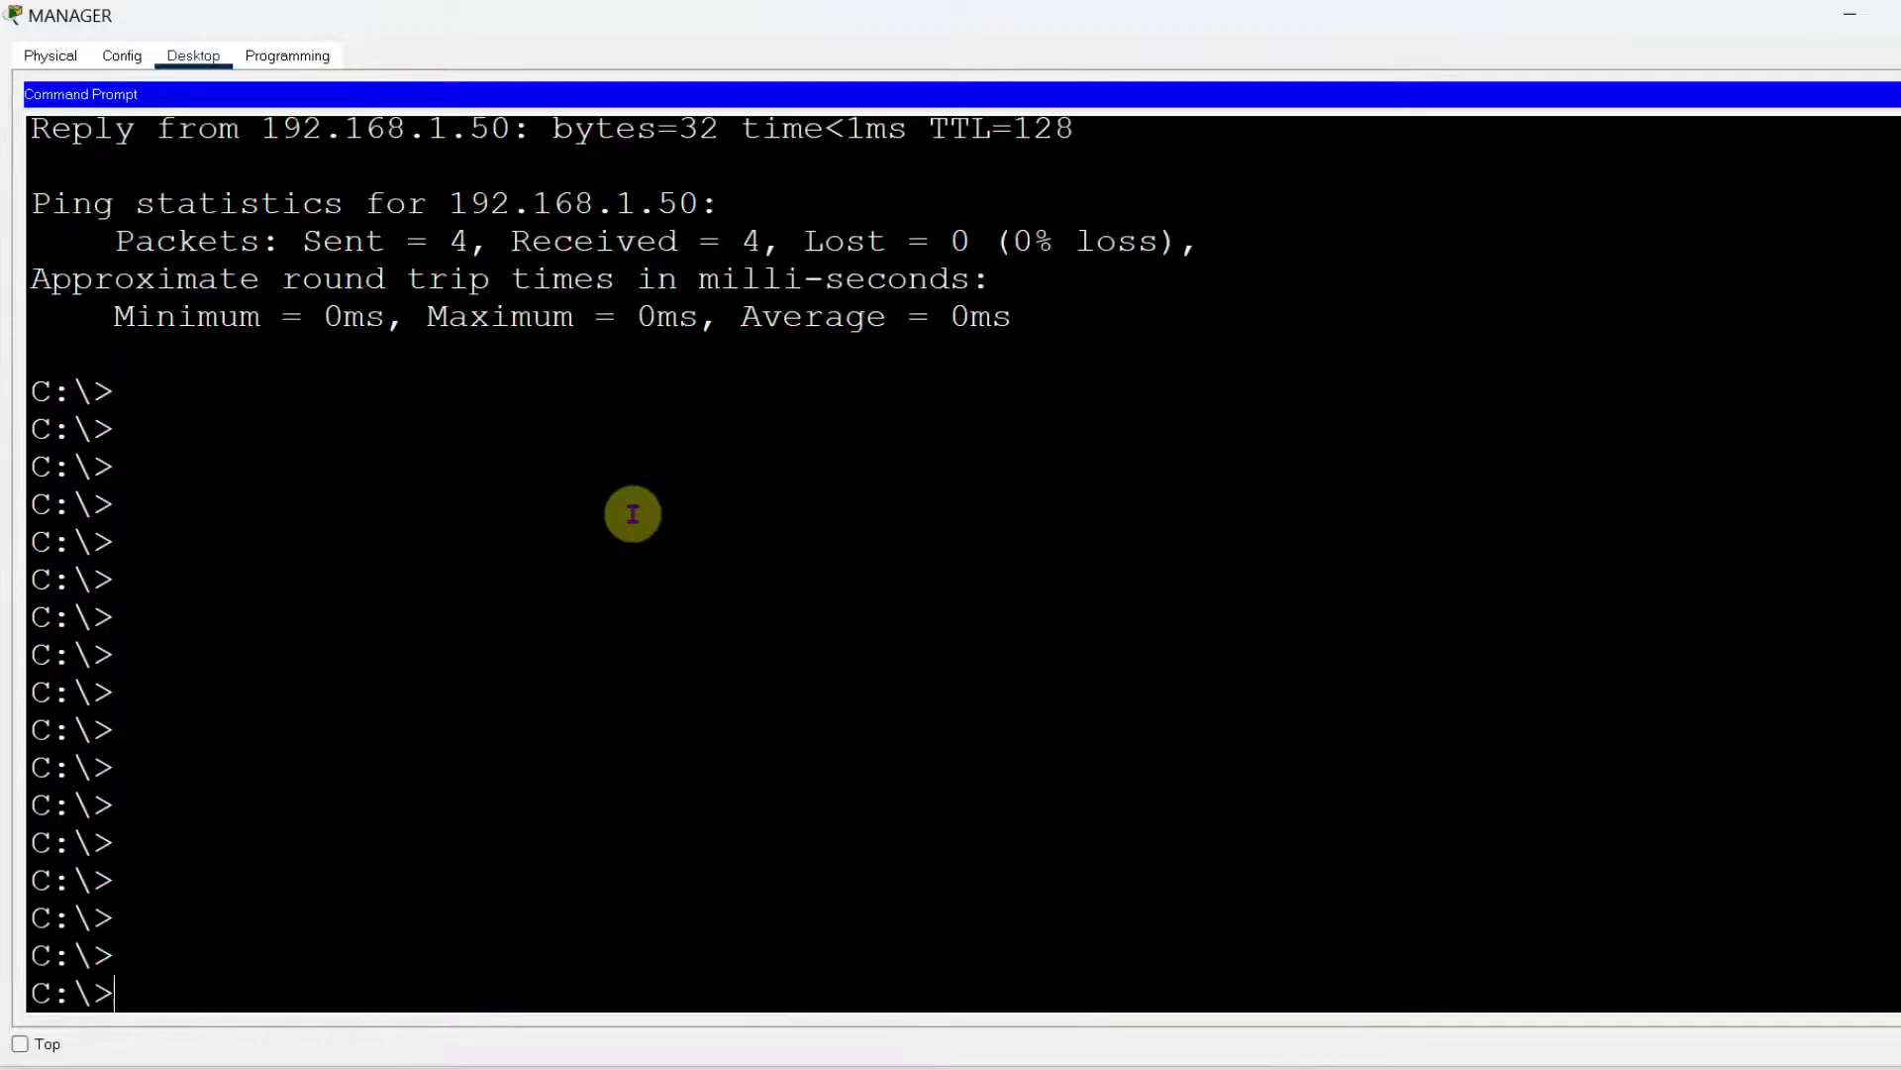
- Run ipconfig /all on MANAGER and compare its FastEthernet0 physical address with the MAC in its topology note
text(ipconfig /all)
key(Return)
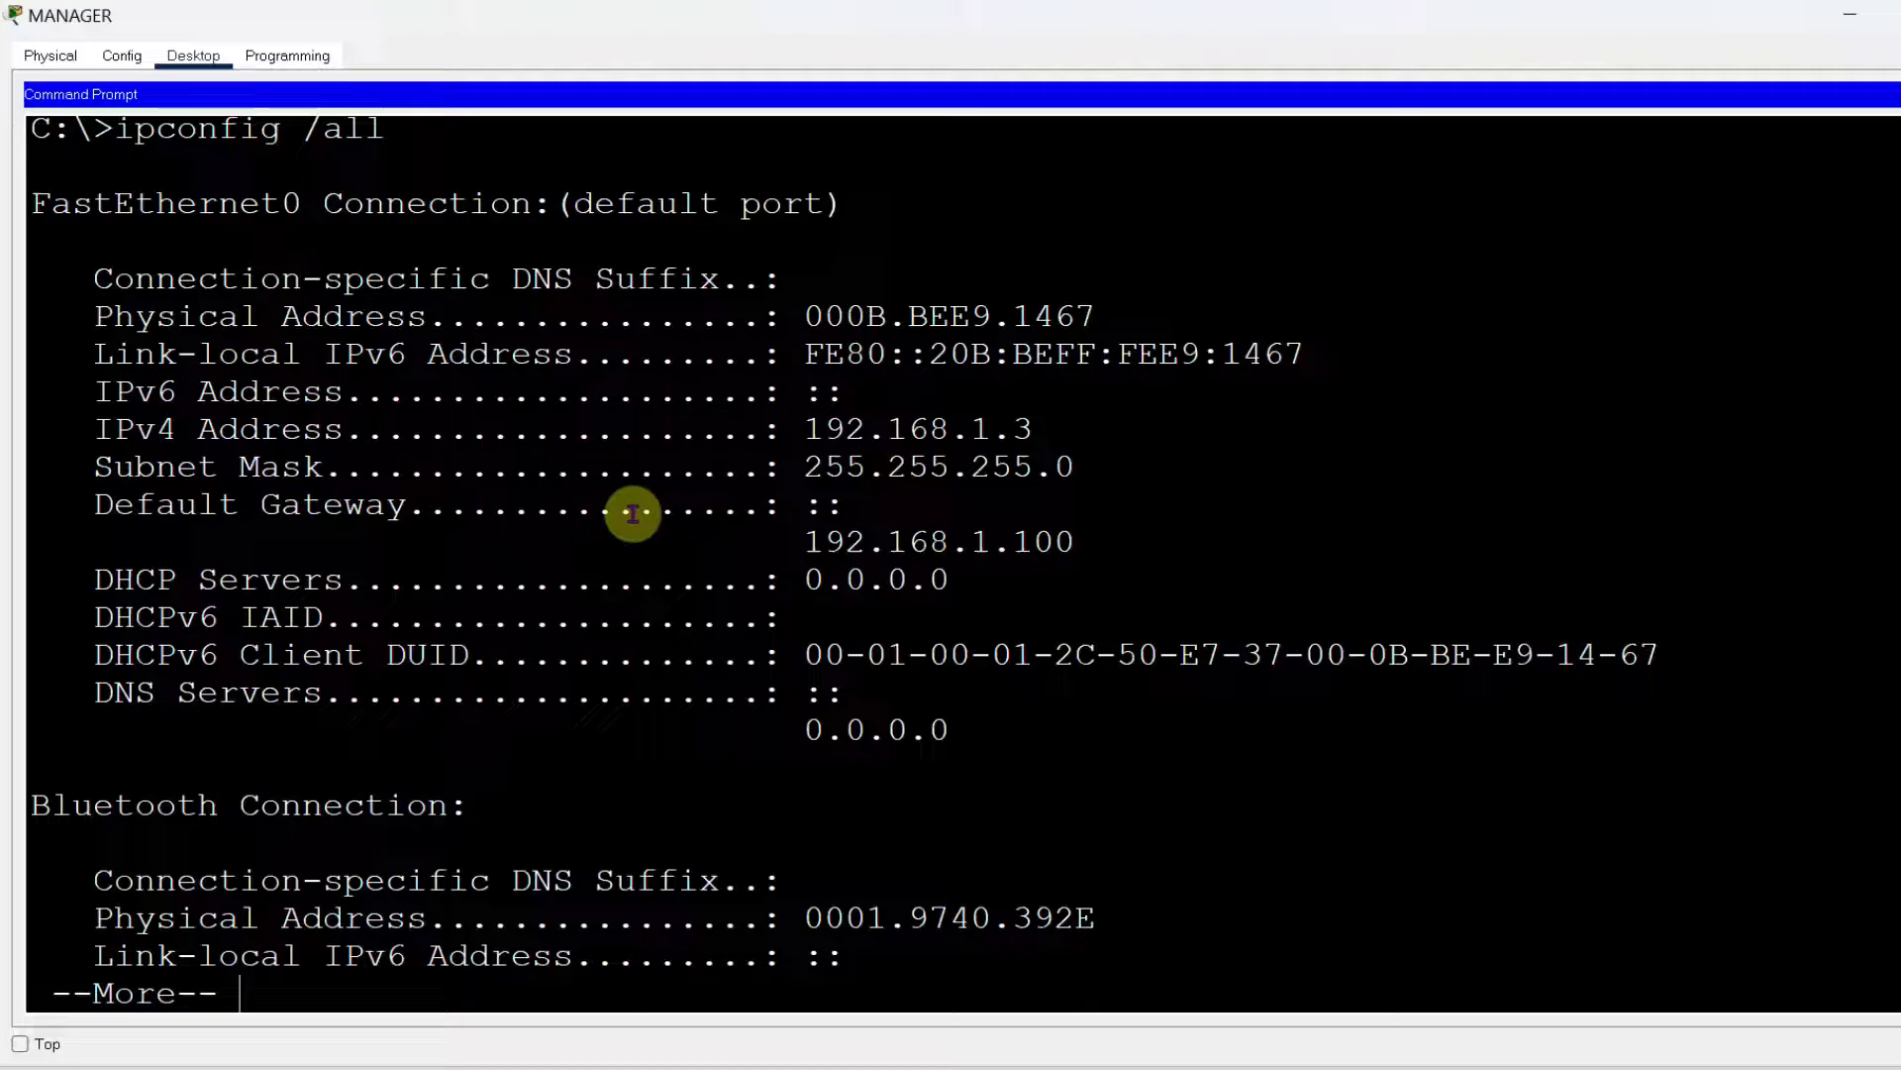
drag(1104, 315, 807, 318)
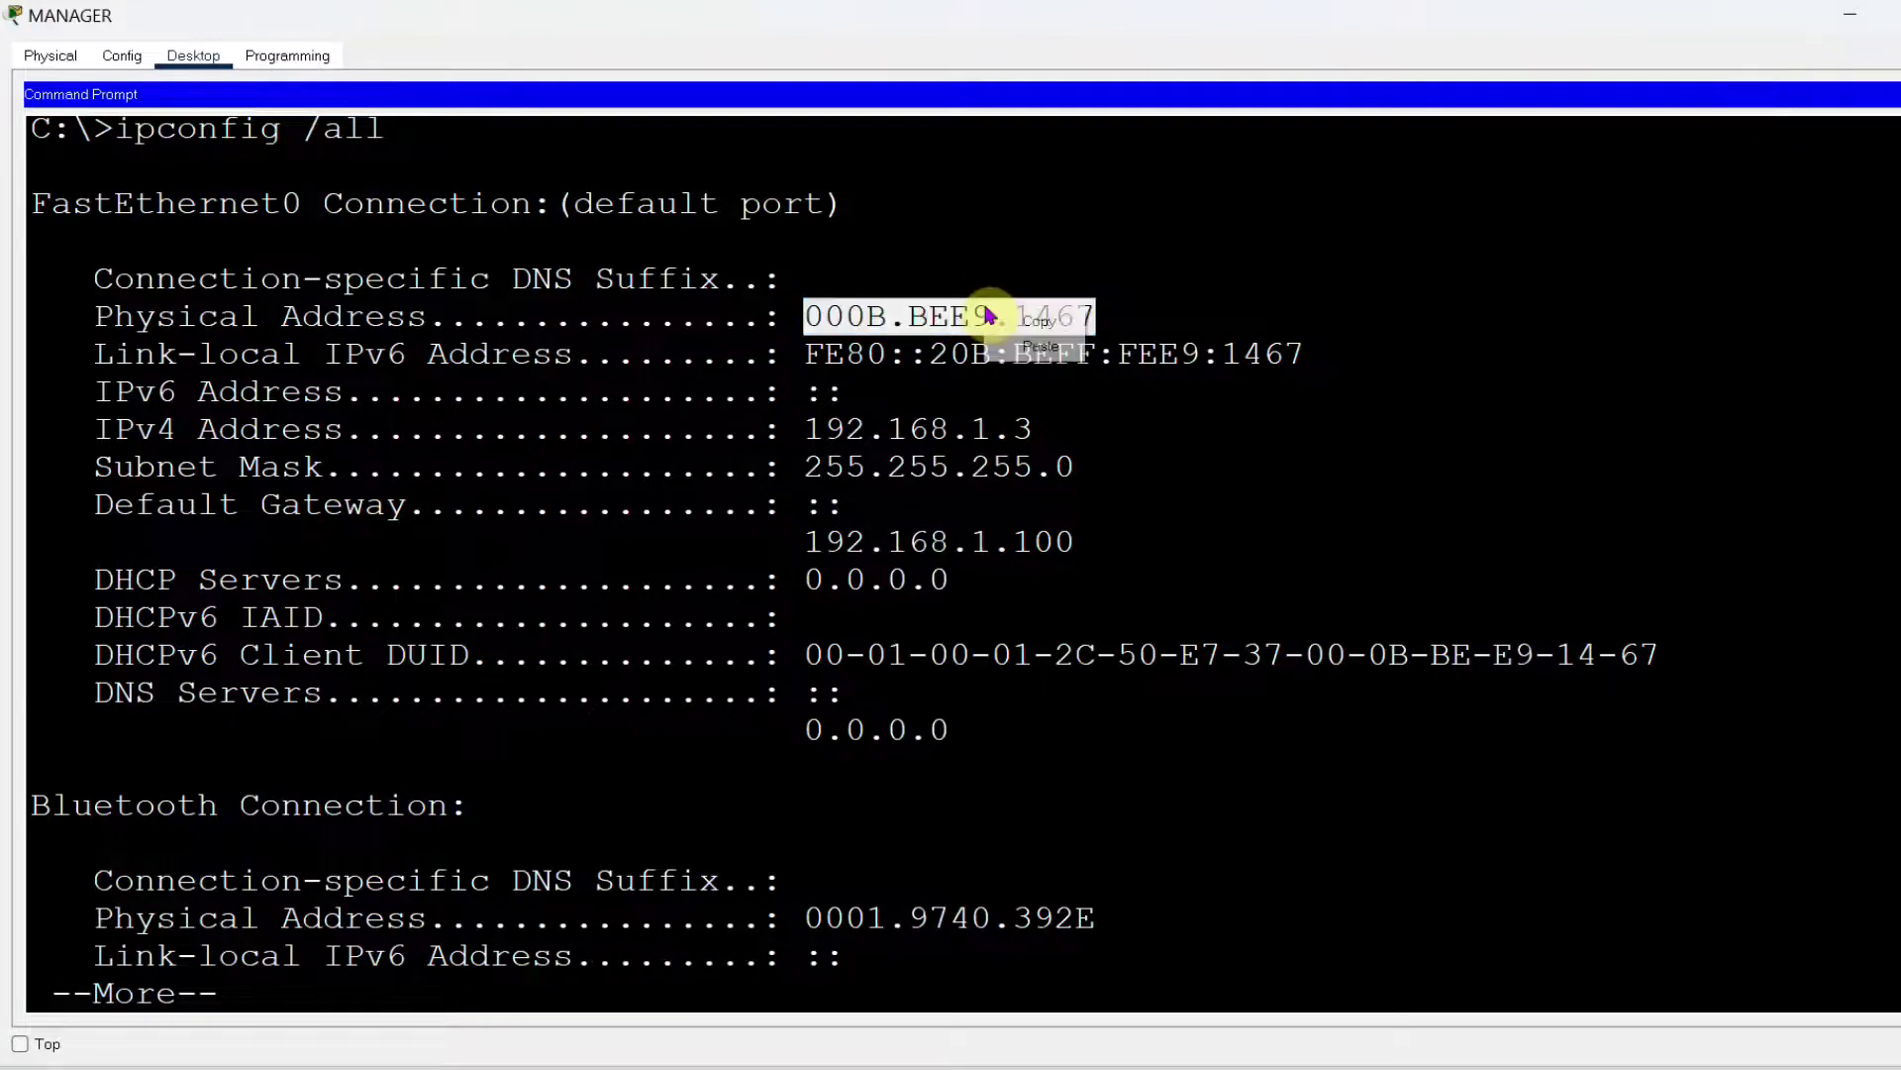
click(1875, 12)
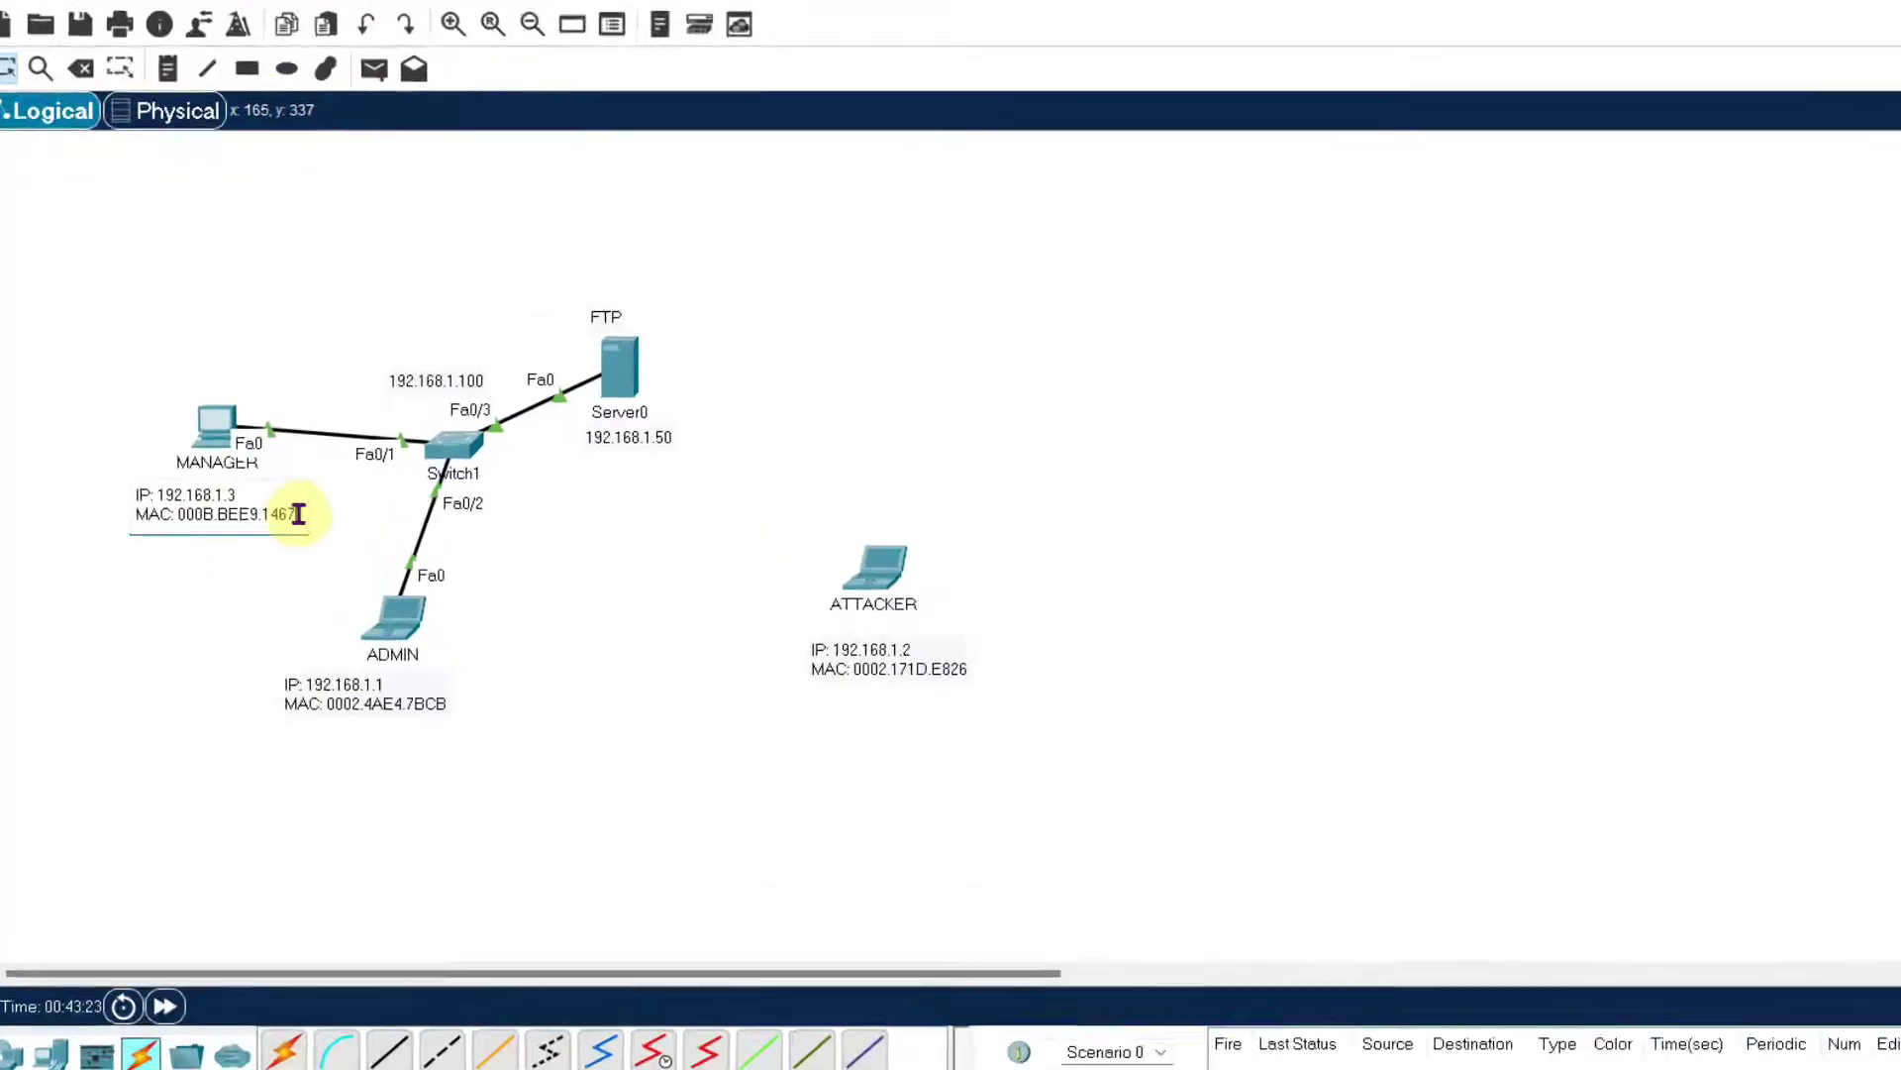
drag(296, 514, 178, 514)
click(643, 1058)
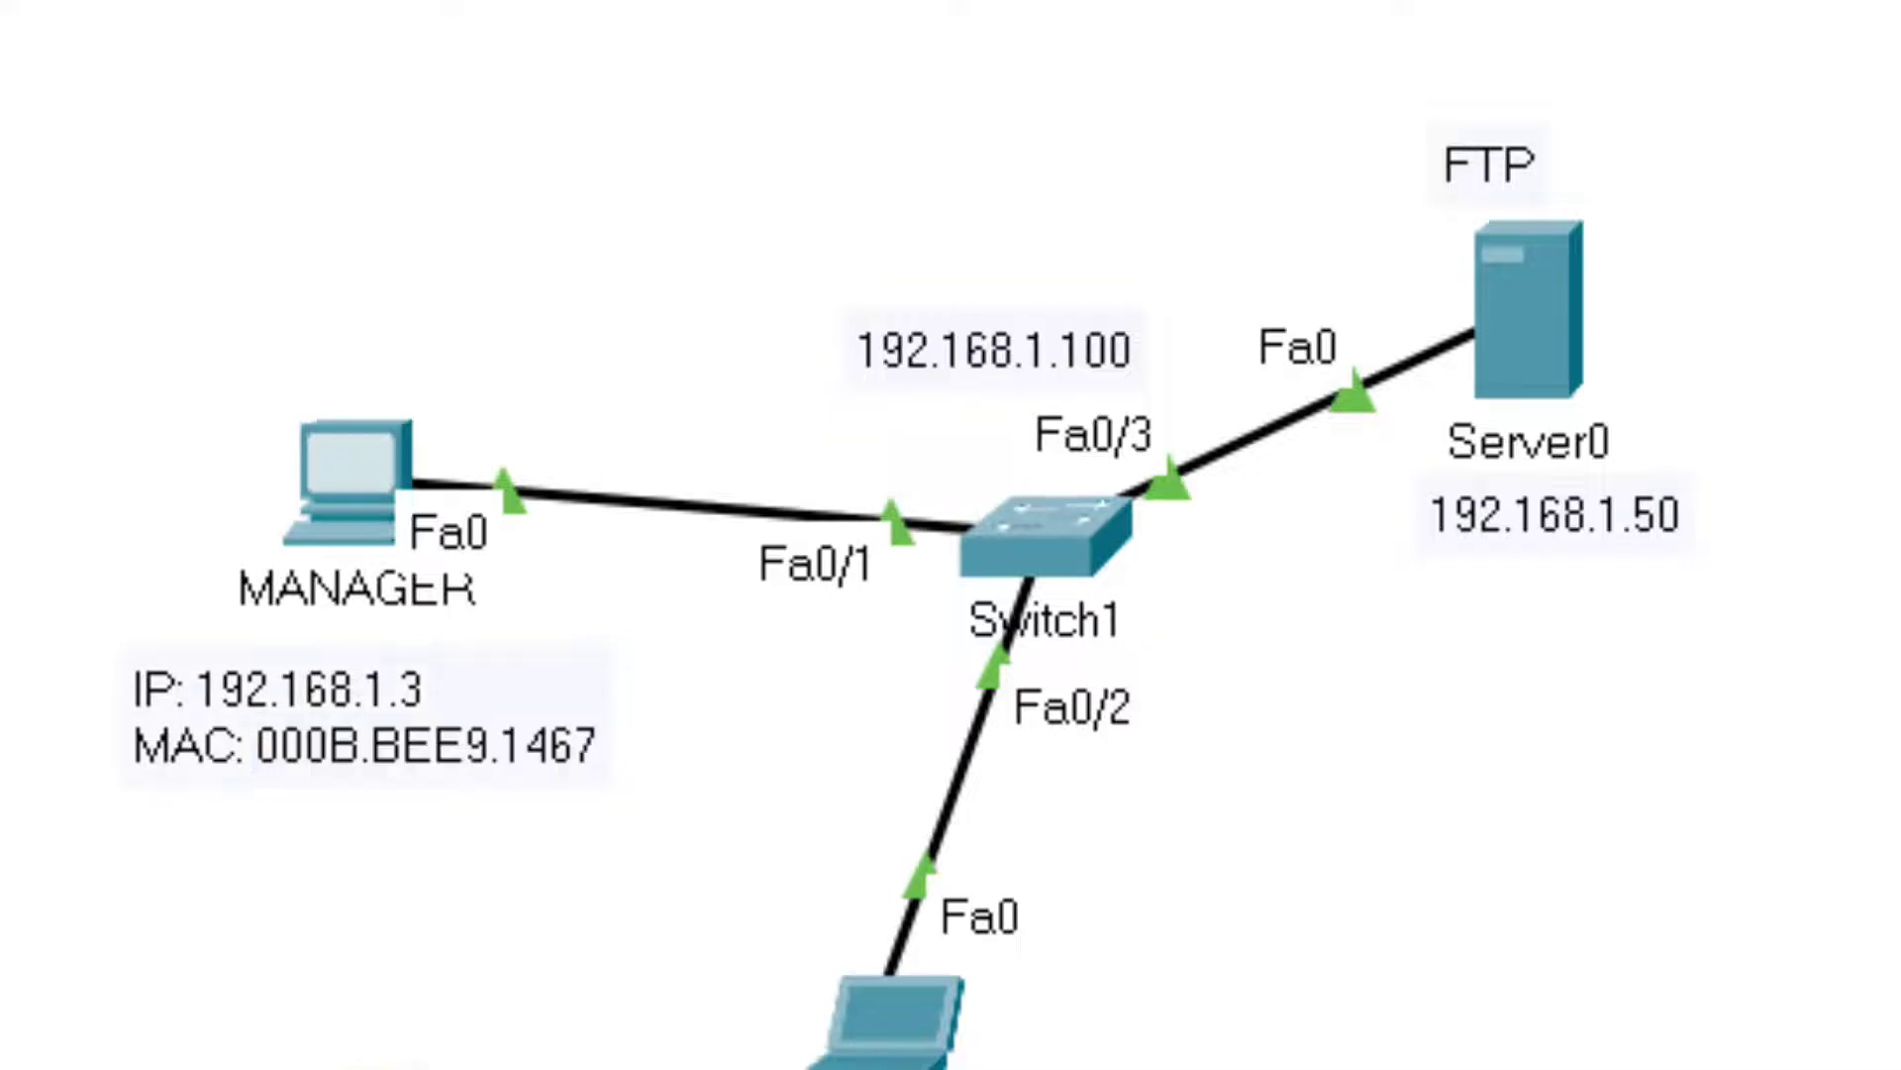
- Open the ADMIN laptop's Command Prompt and advance past the old ping output with blank prompt lines
click(436, 649)
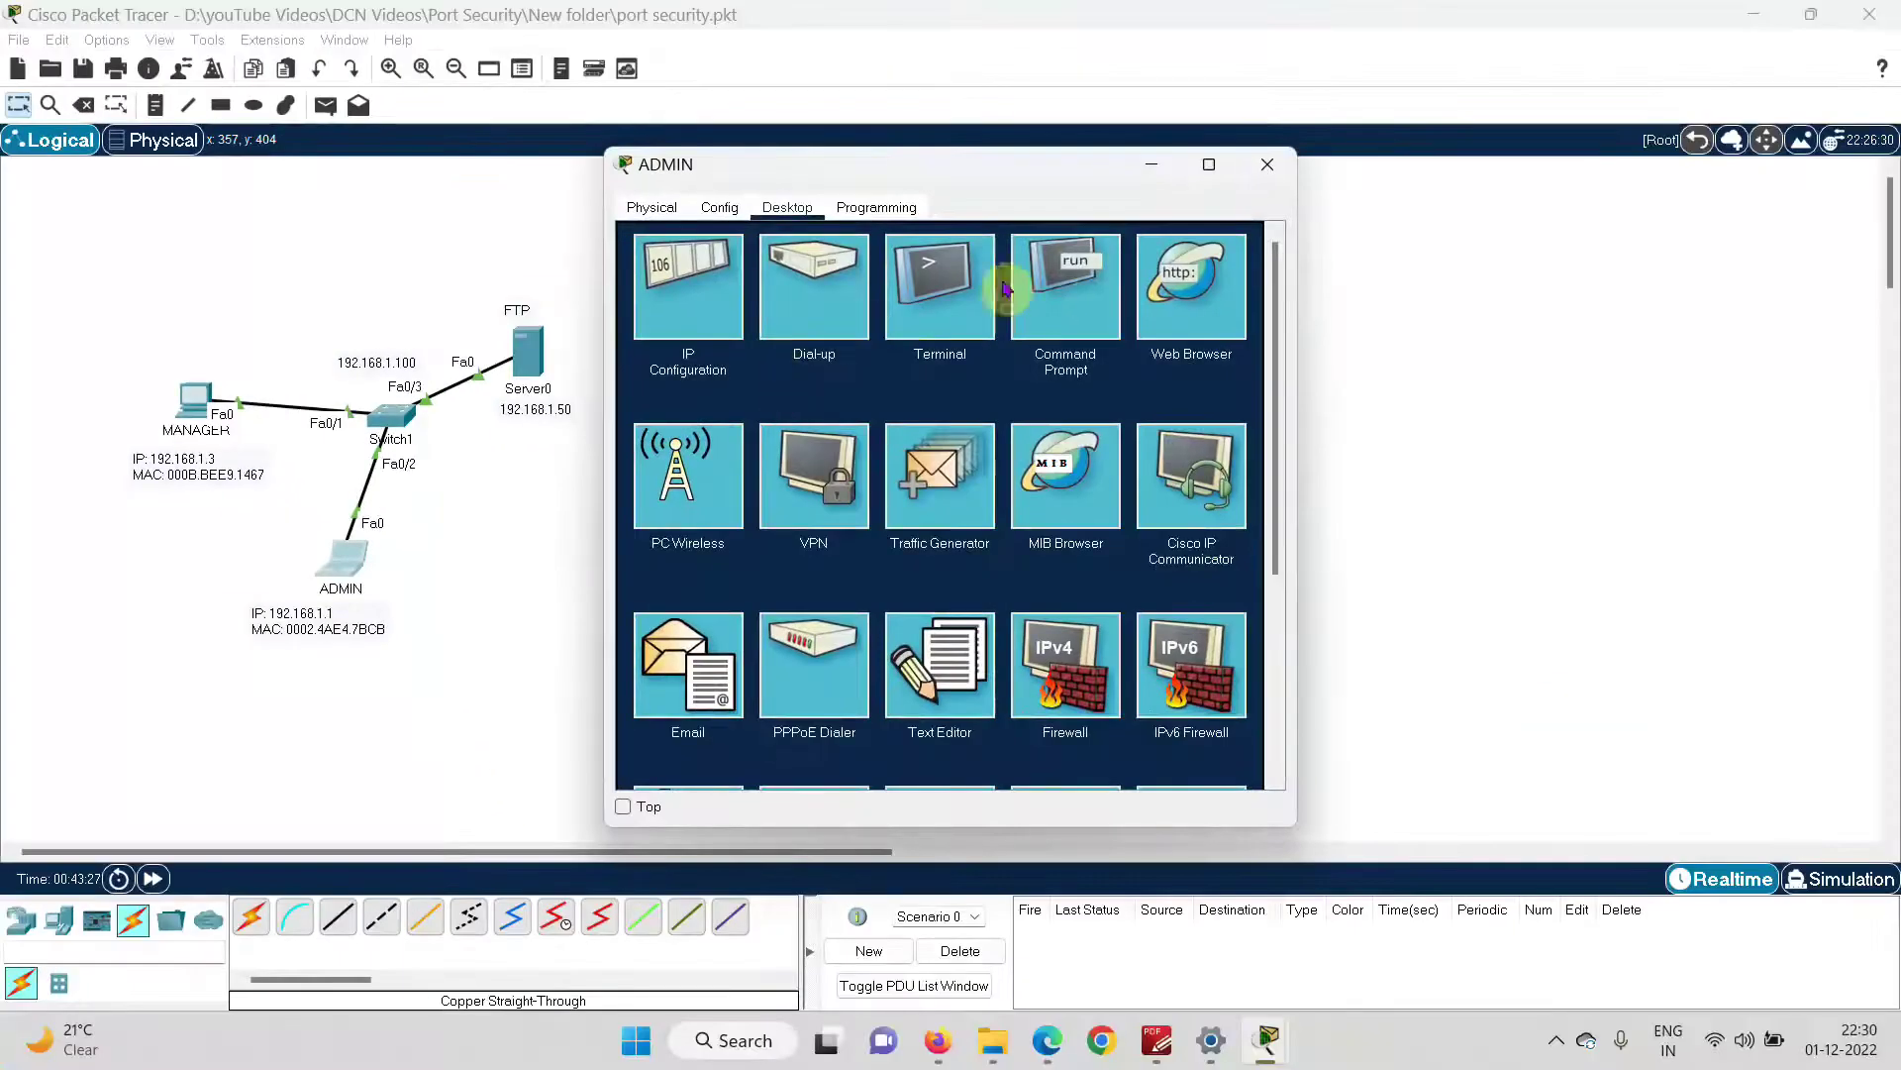
click(934, 288)
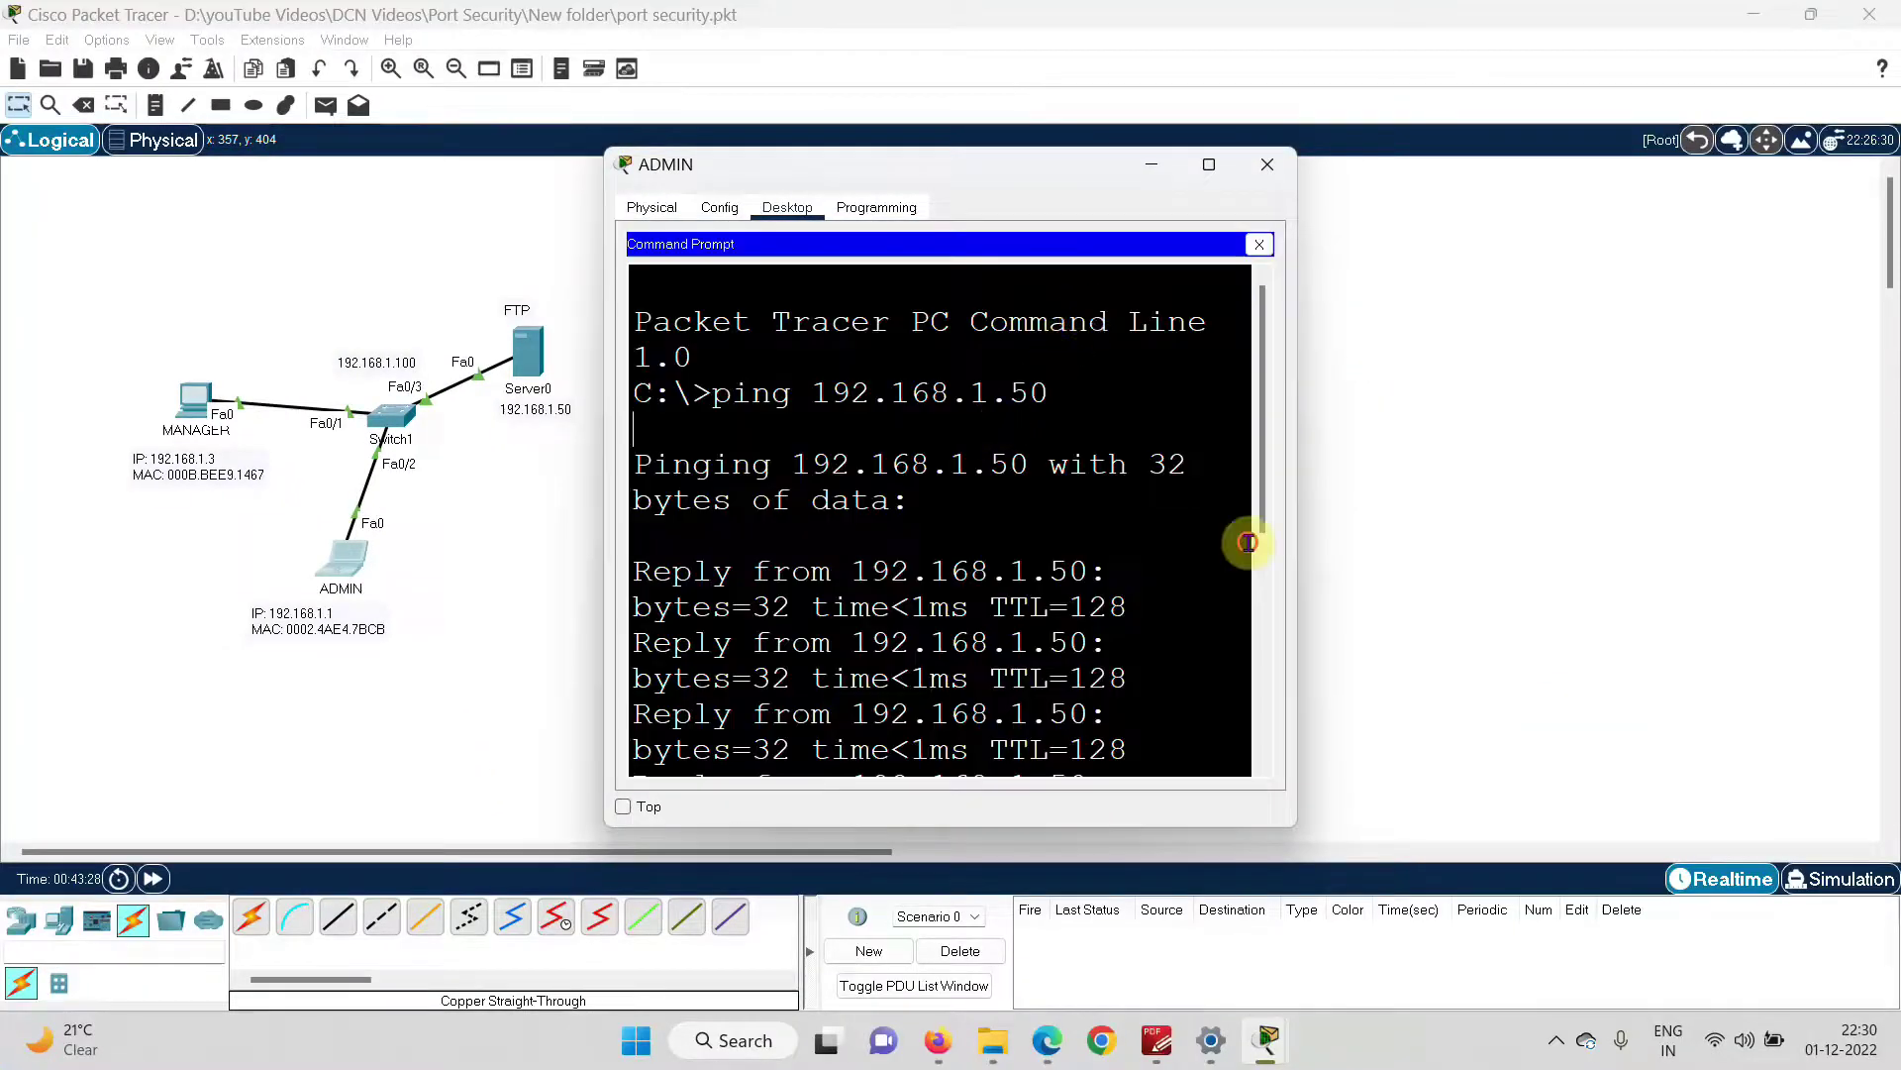
key(Return)
key(Return)
key(Return)
key(Return)
key(Return)
key(Return)
key(Return)
key(Return)
key(Return)
key(Return)
key(Return)
key(Return)
key(Return)
key(Return)
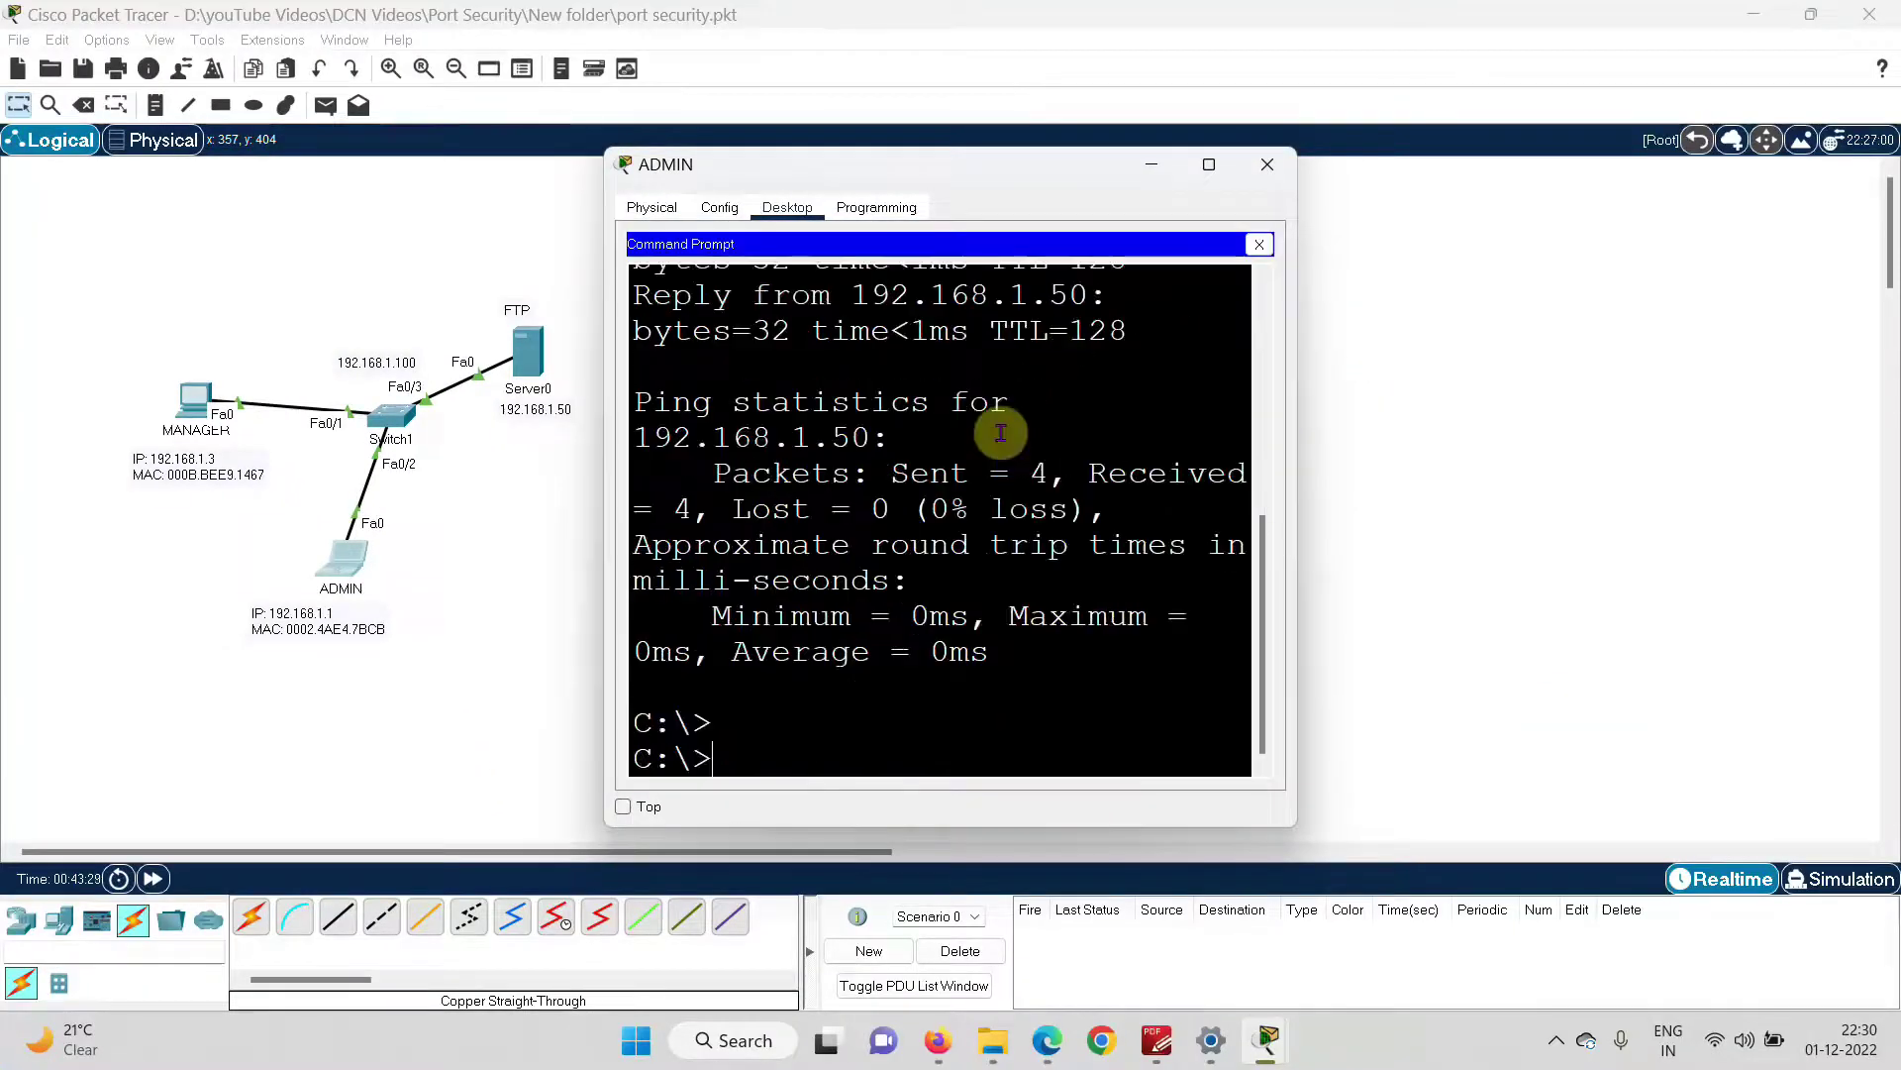
- Run ipconfig /all on ADMIN, examine the FastEthernet0 physical address in a maximized window, and close the device window
text(ipco)
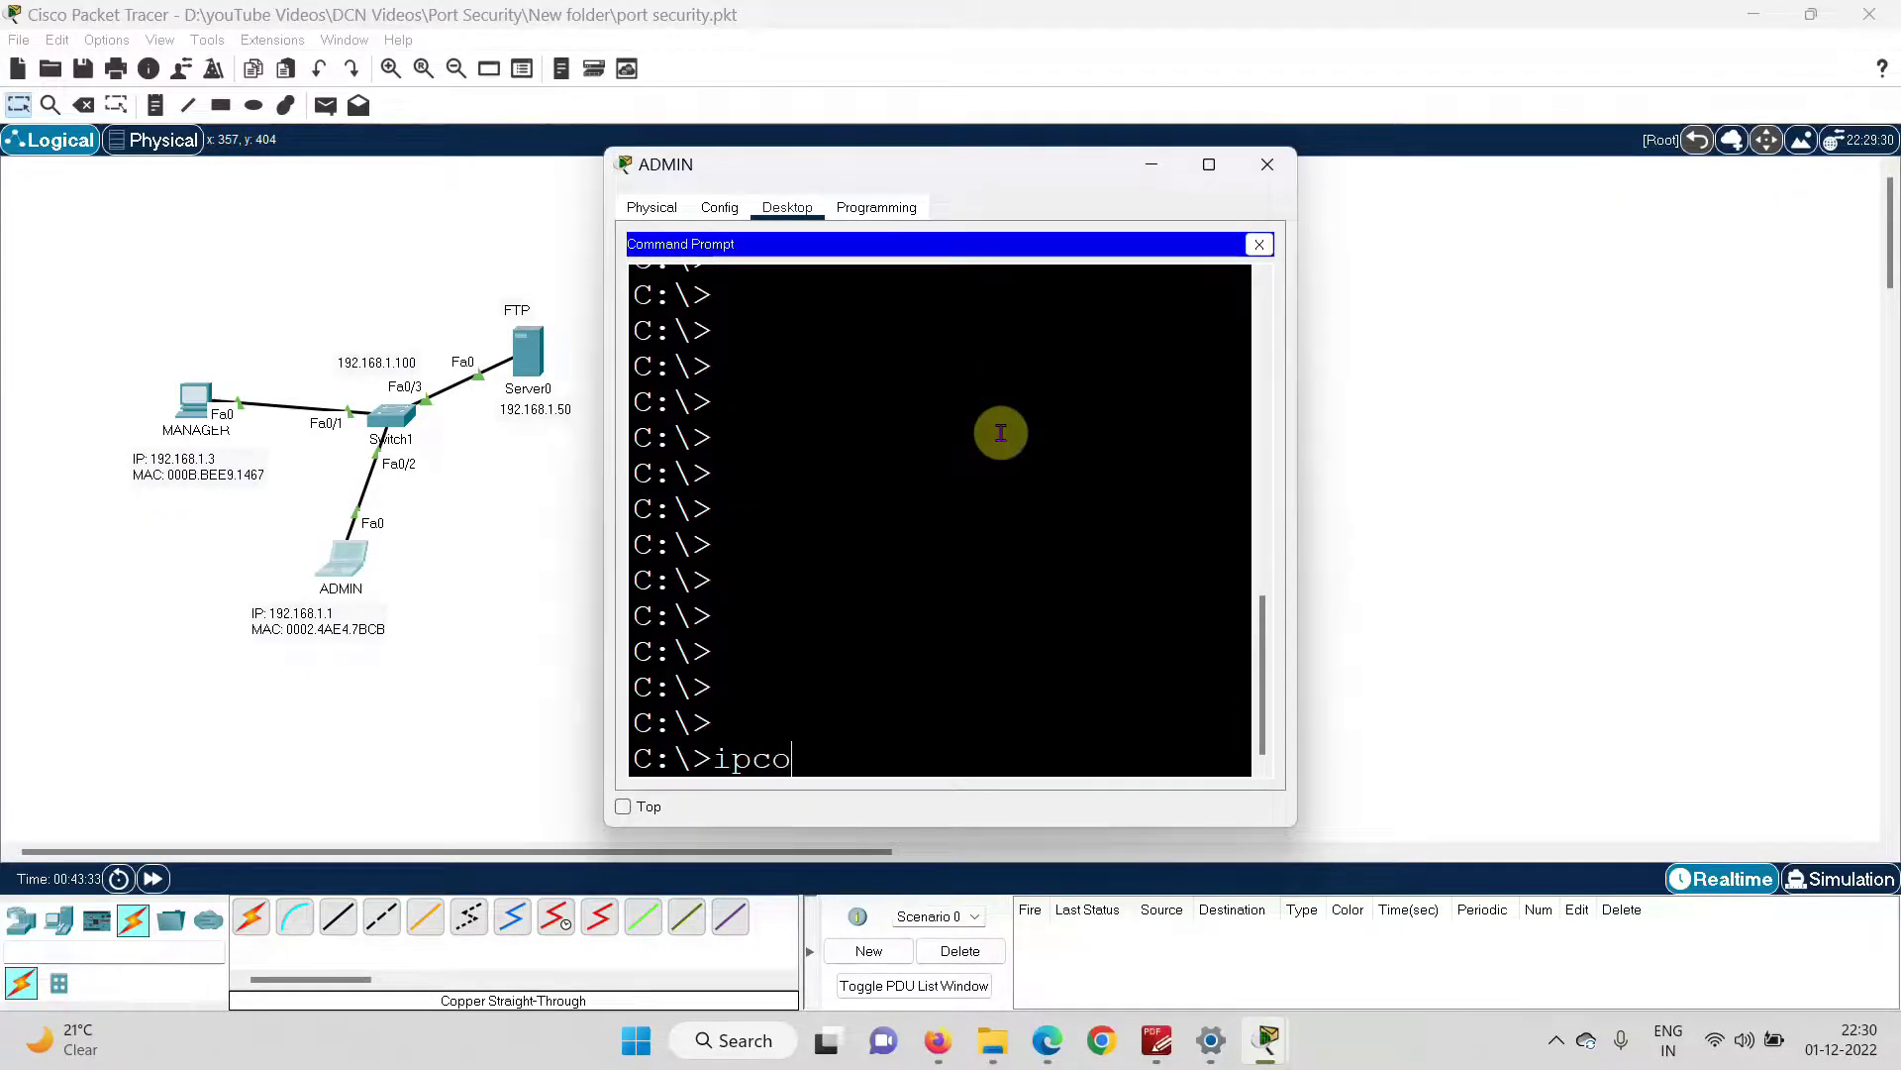
text(nfig /al)
key(Return)
key(Up)
text(l)
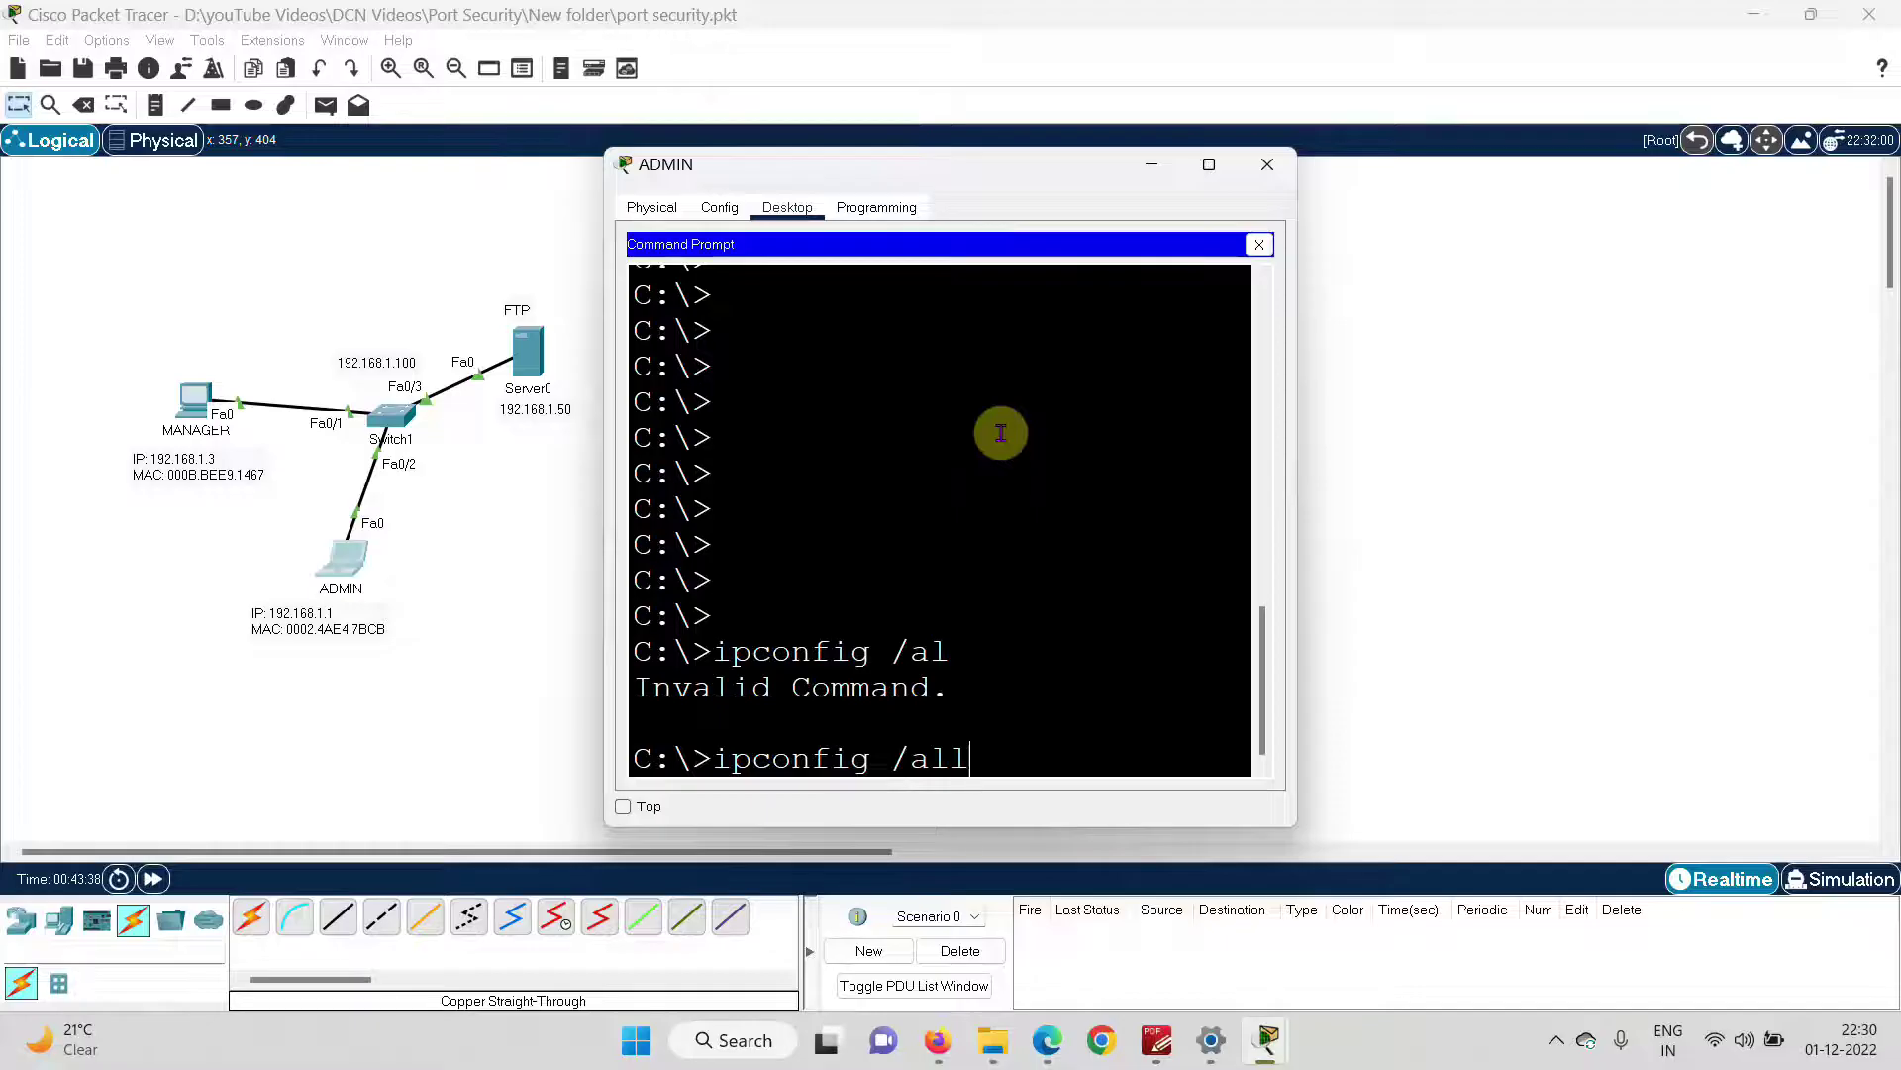
key(Return)
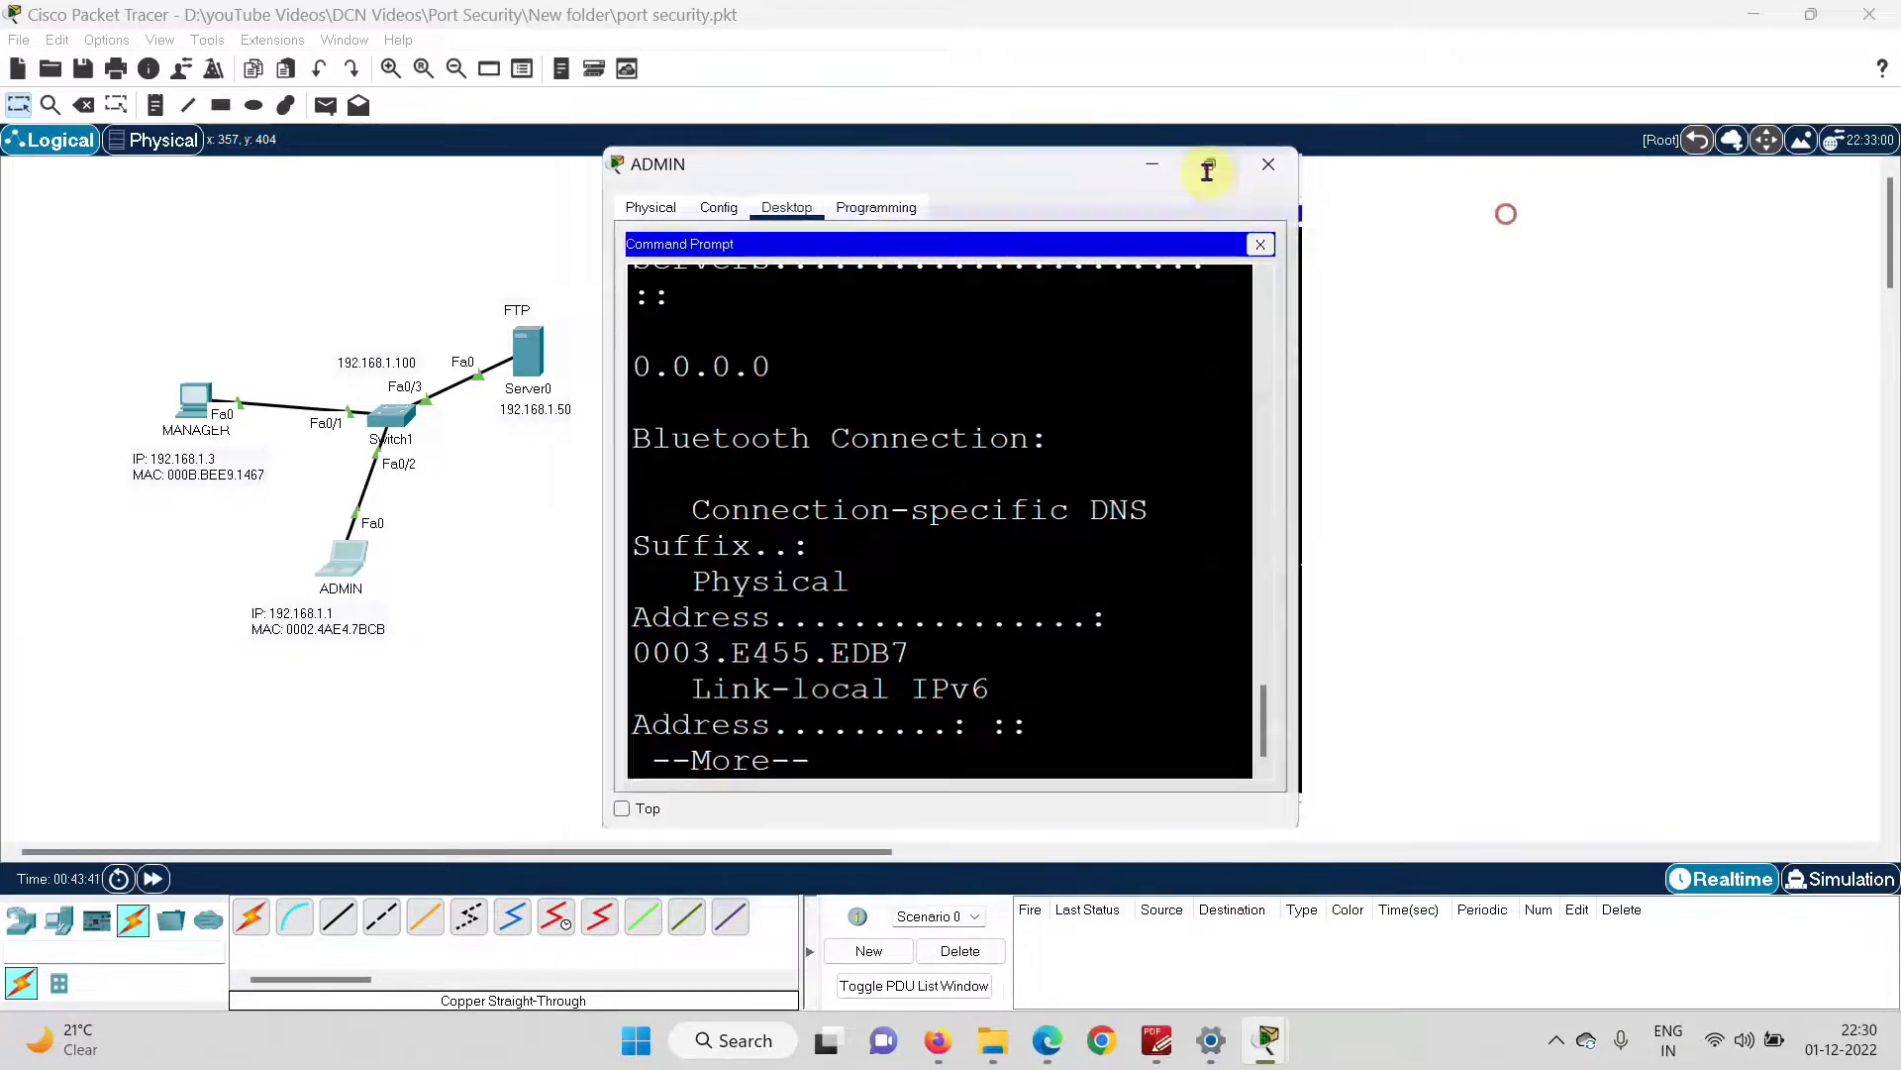
click(1209, 165)
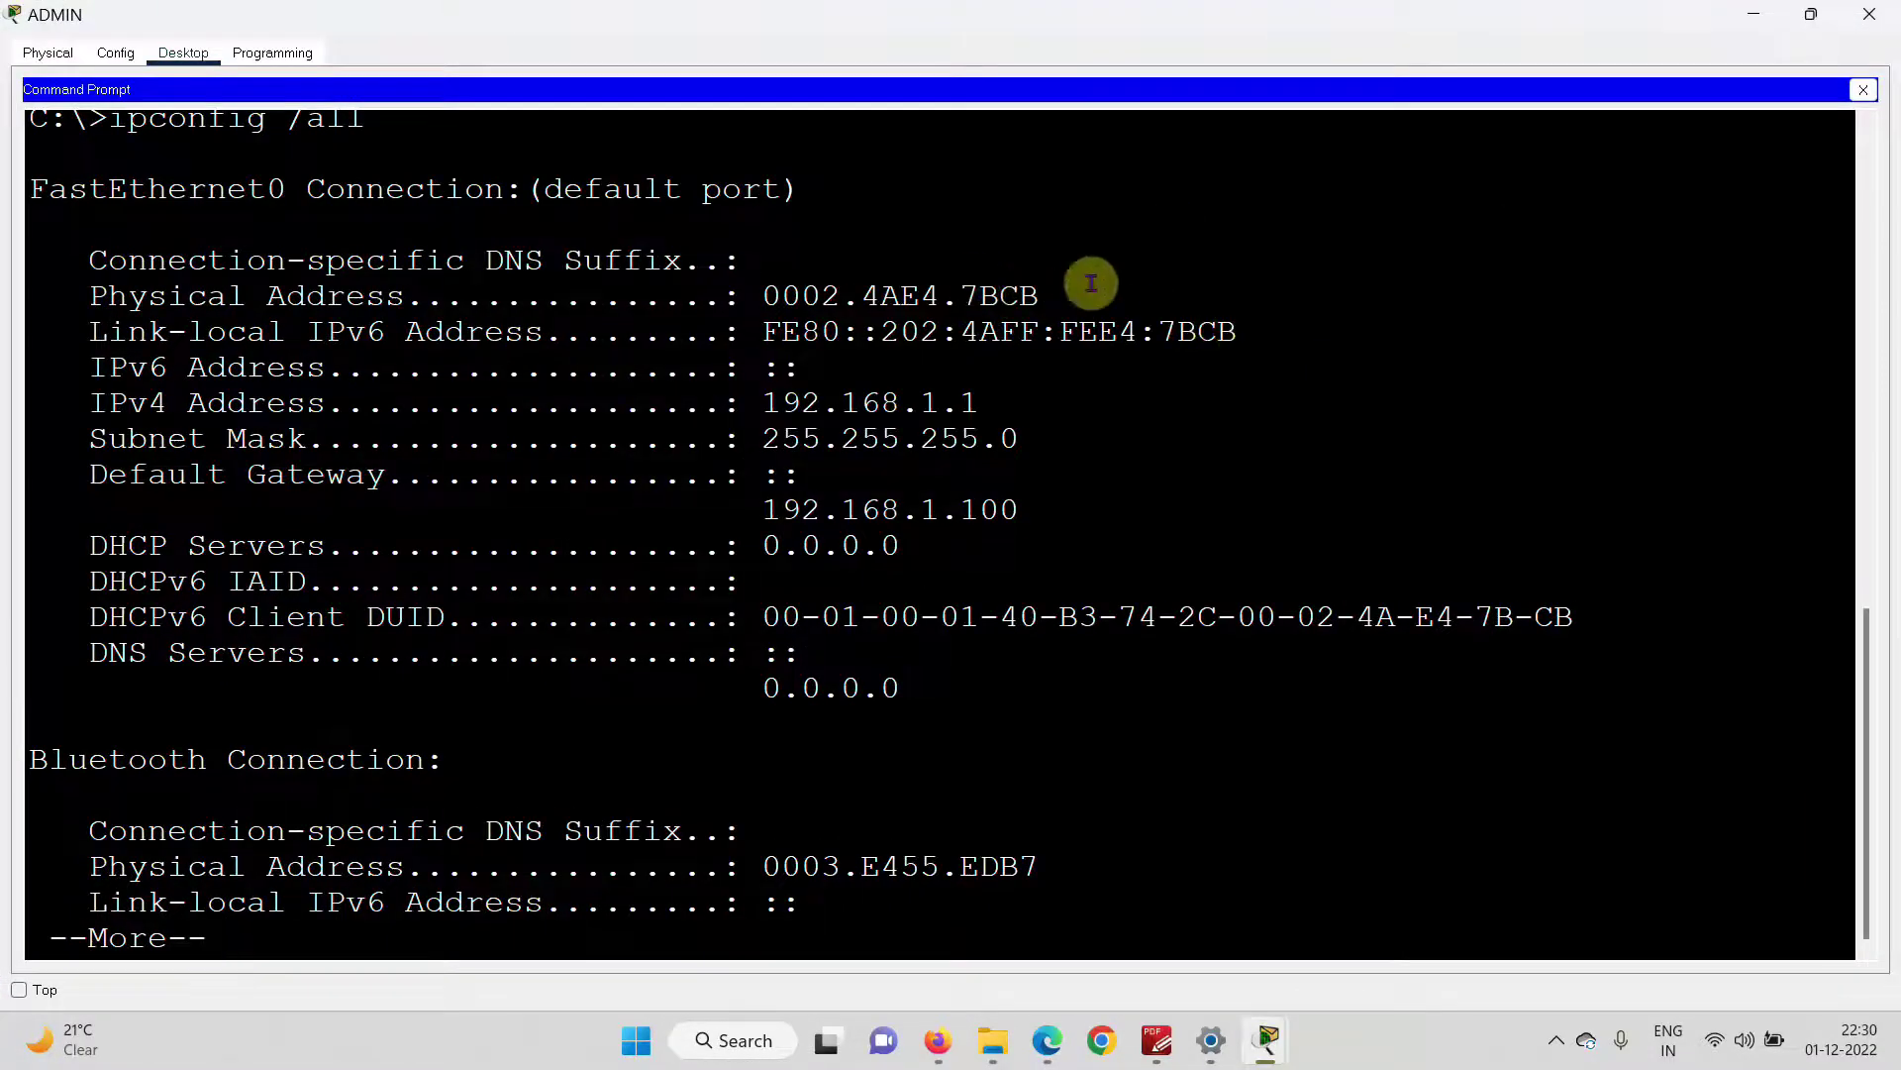
mouse_move(1040, 296)
mouse_down()
mouse_move(908, 281)
mouse_move(1073, 298)
mouse_move(1036, 294)
mouse_up()
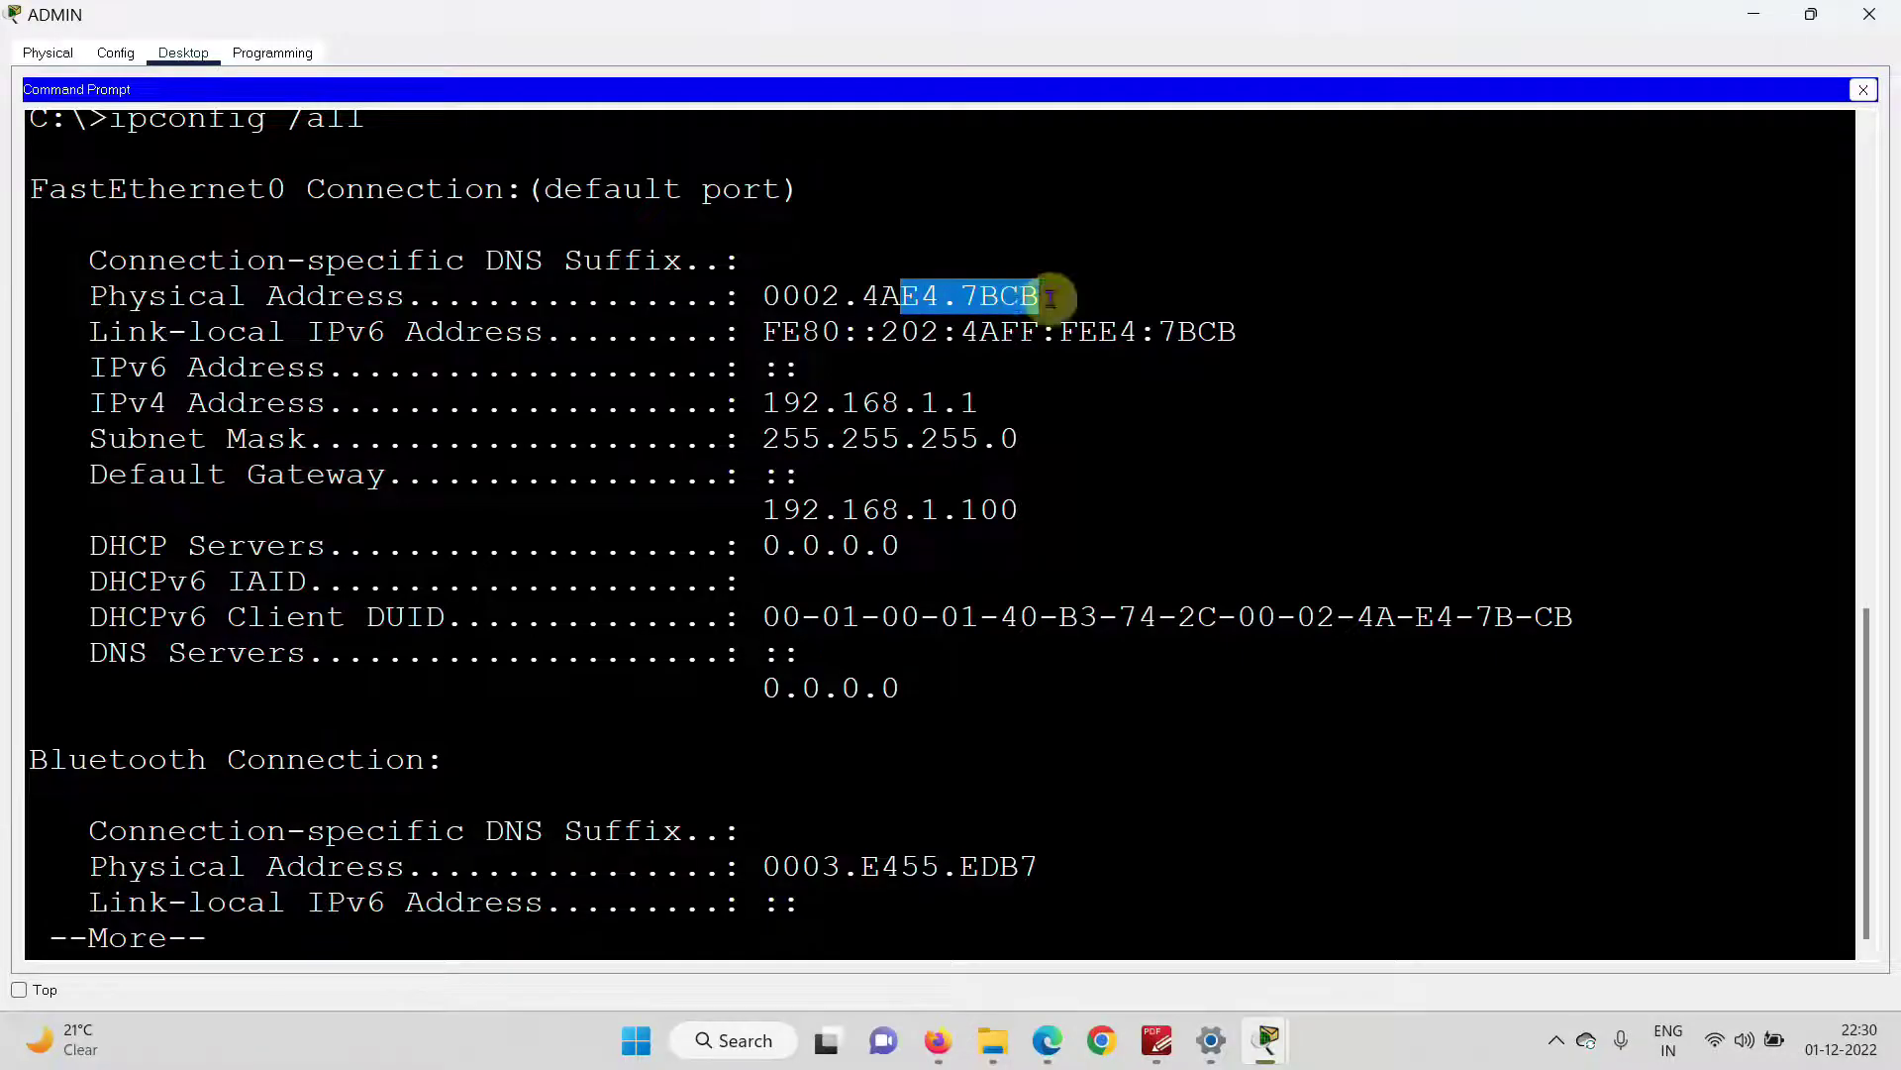
click(1052, 288)
click(1855, 16)
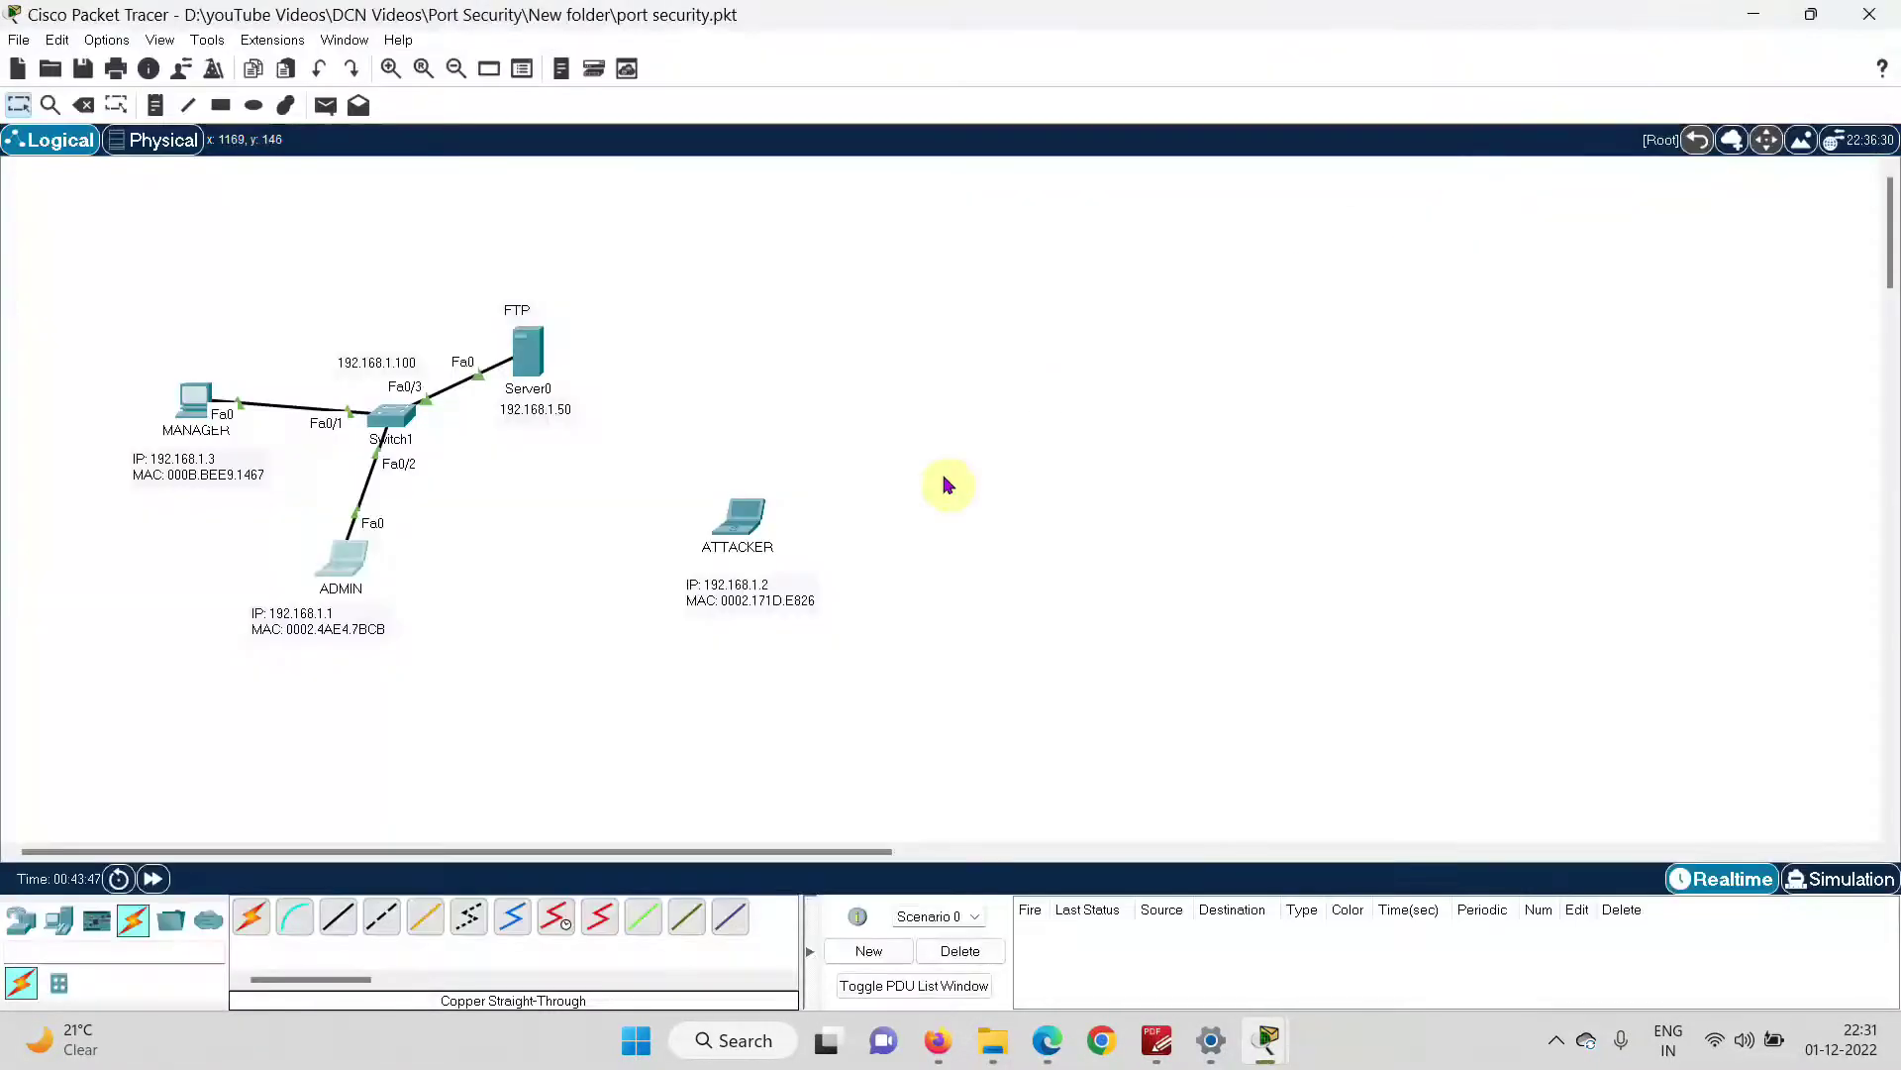
- Open Switch1's command line, place its window beside the topology and enter privileged mode with enable
click(388, 418)
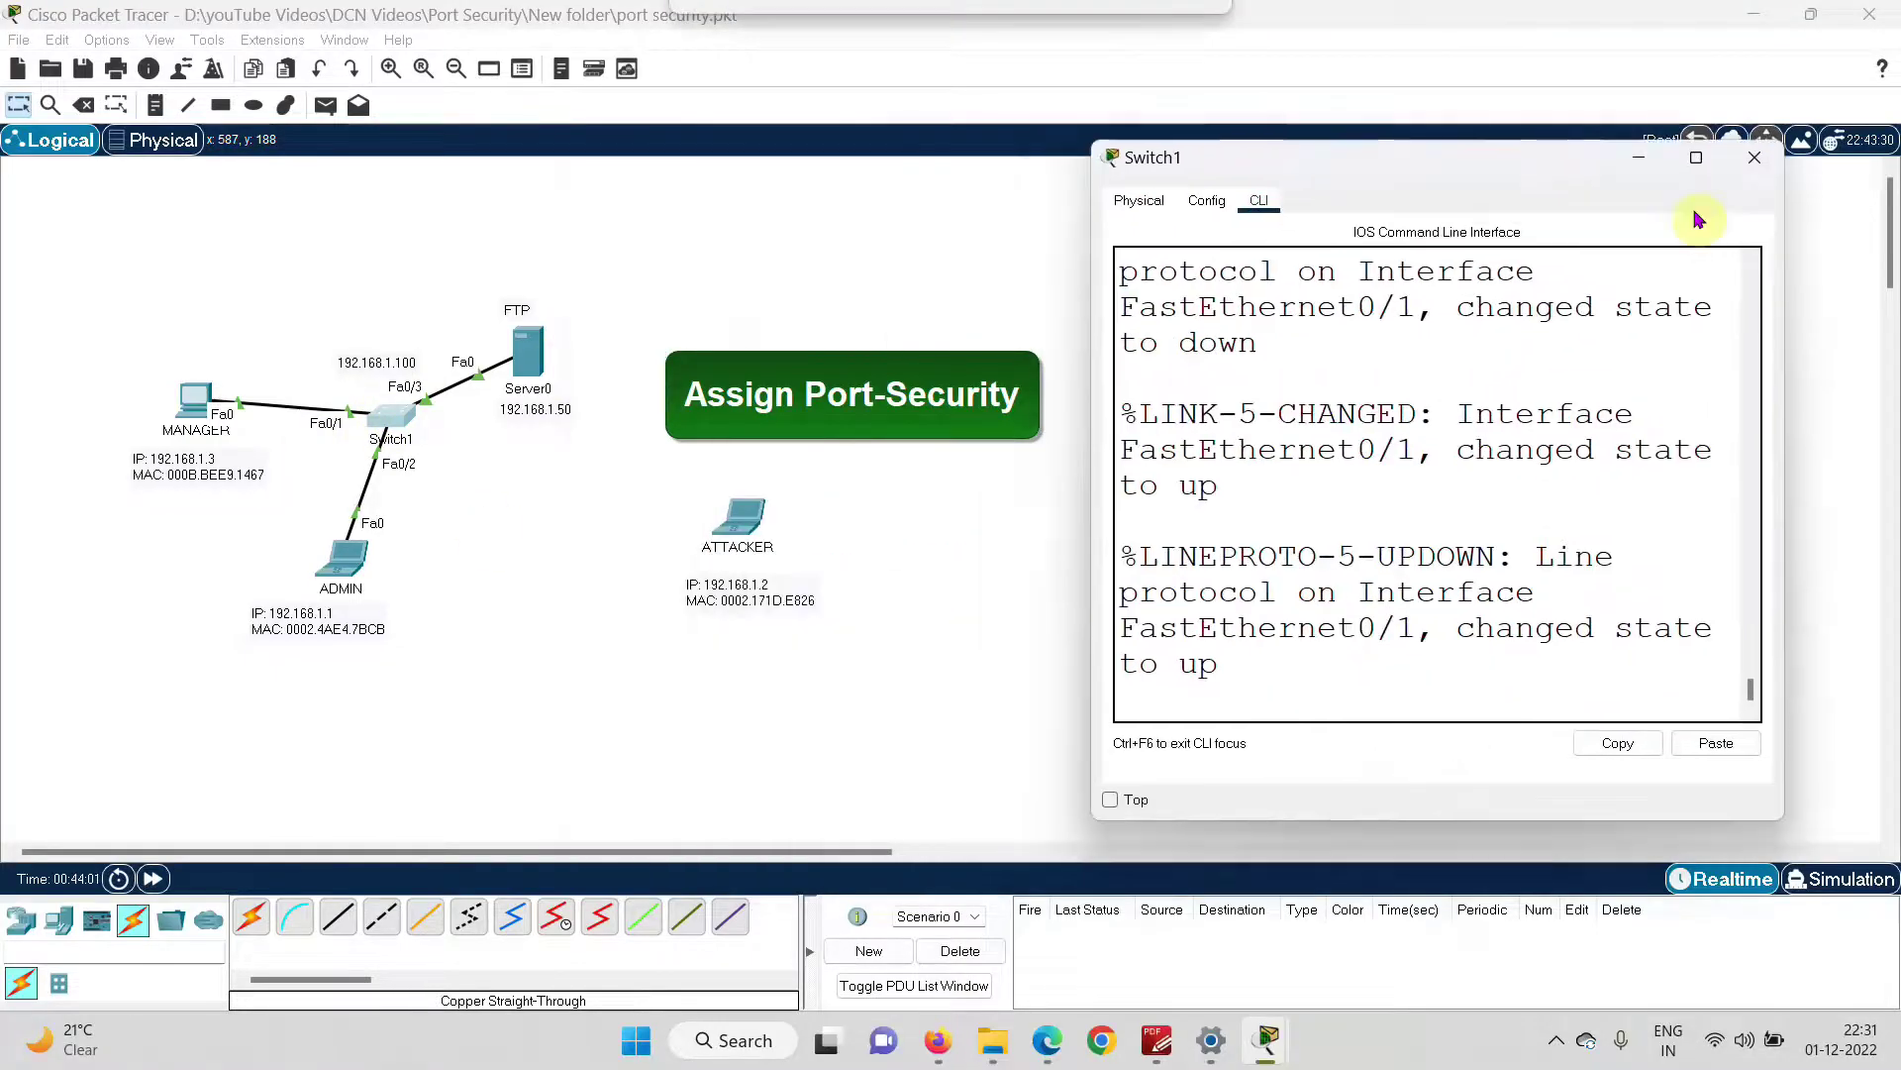
key(super+Right)
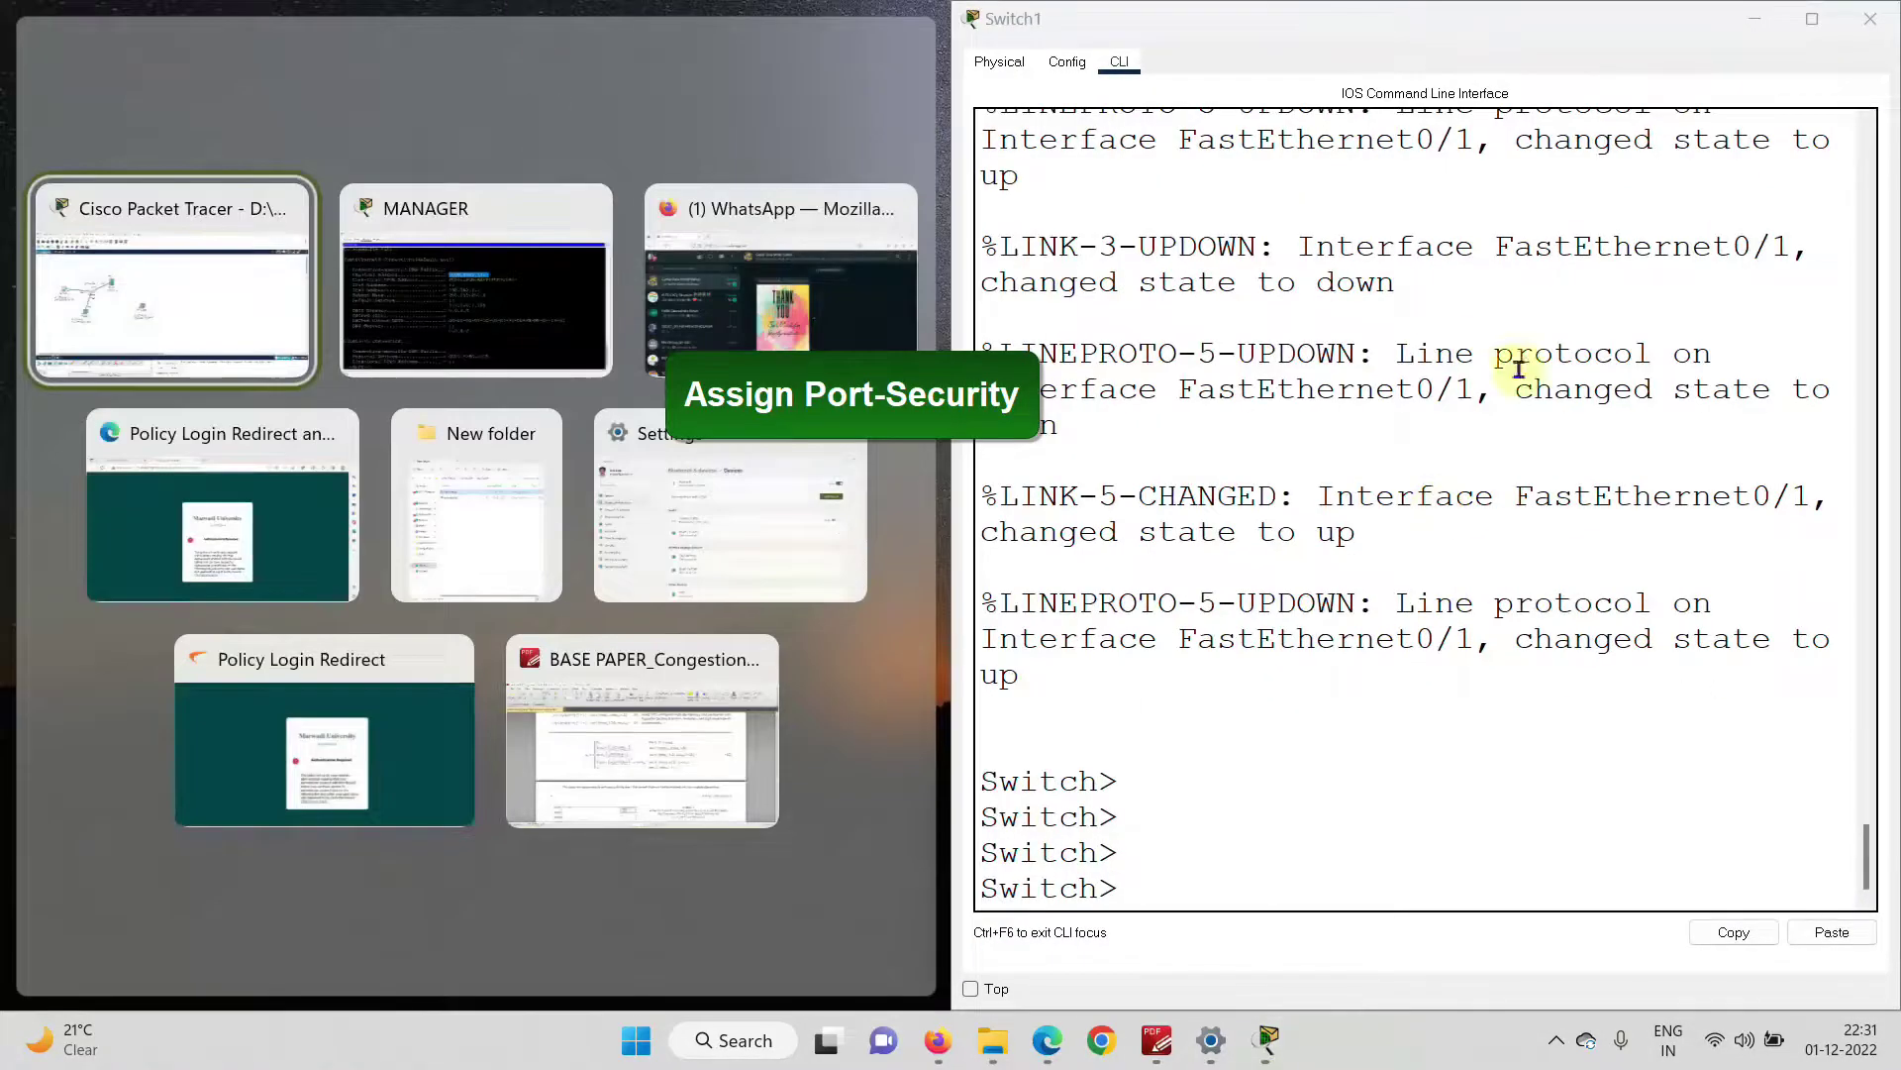
click(1422, 531)
text(en)
key(Tab)
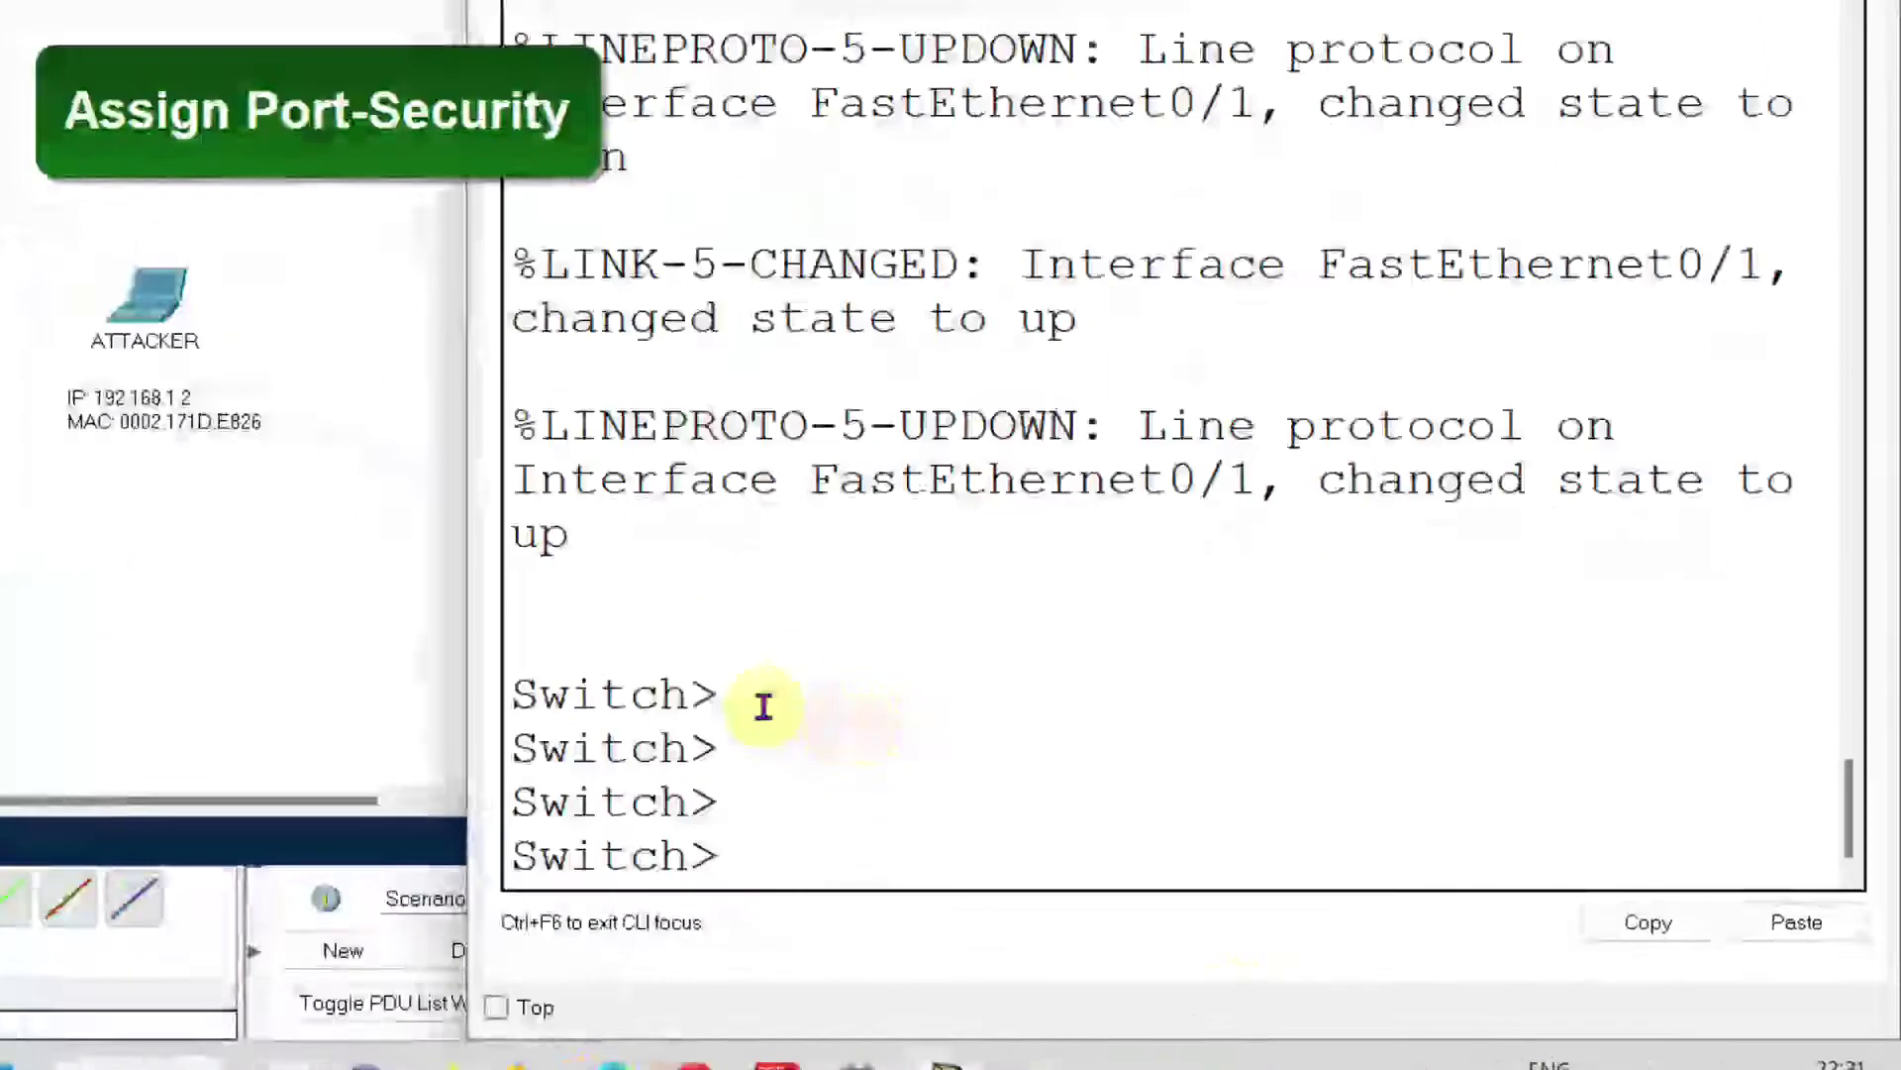
key(Return)
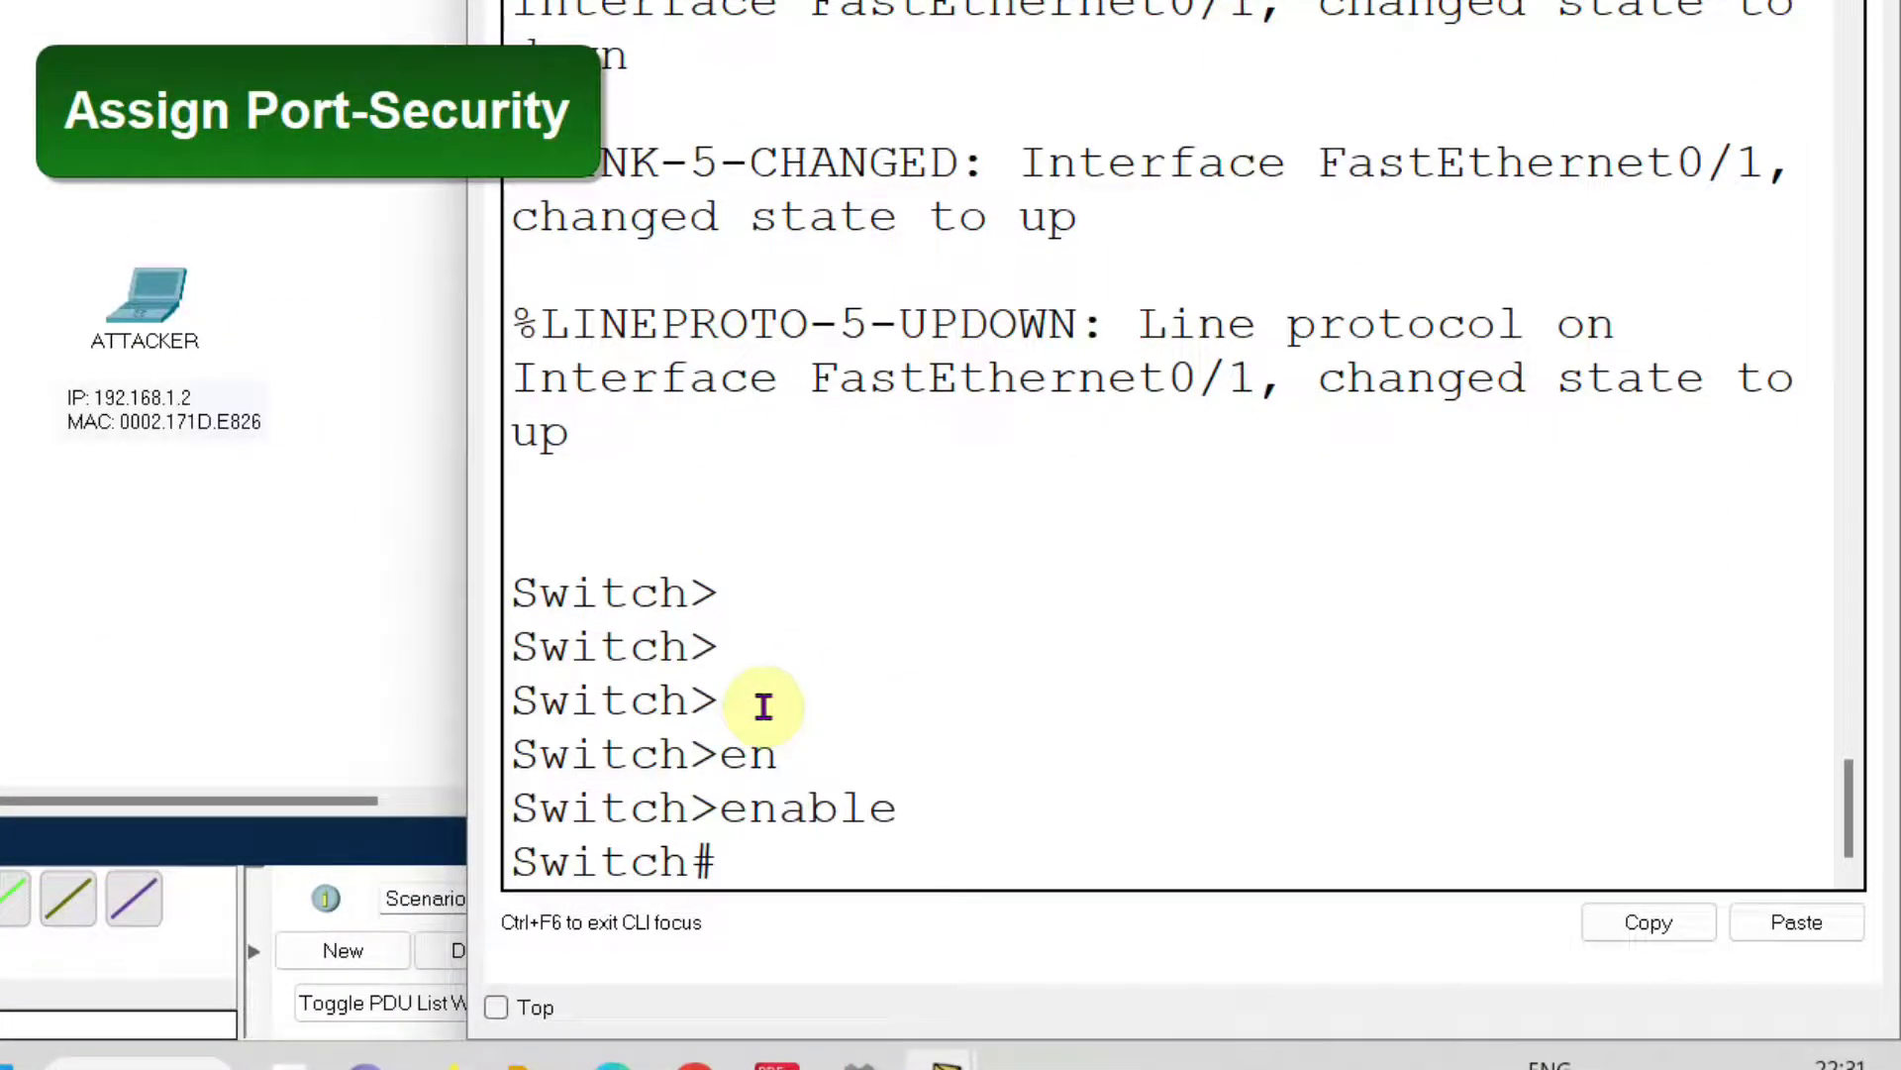
- Check Switch1's current port security status with show port-security
text(show )
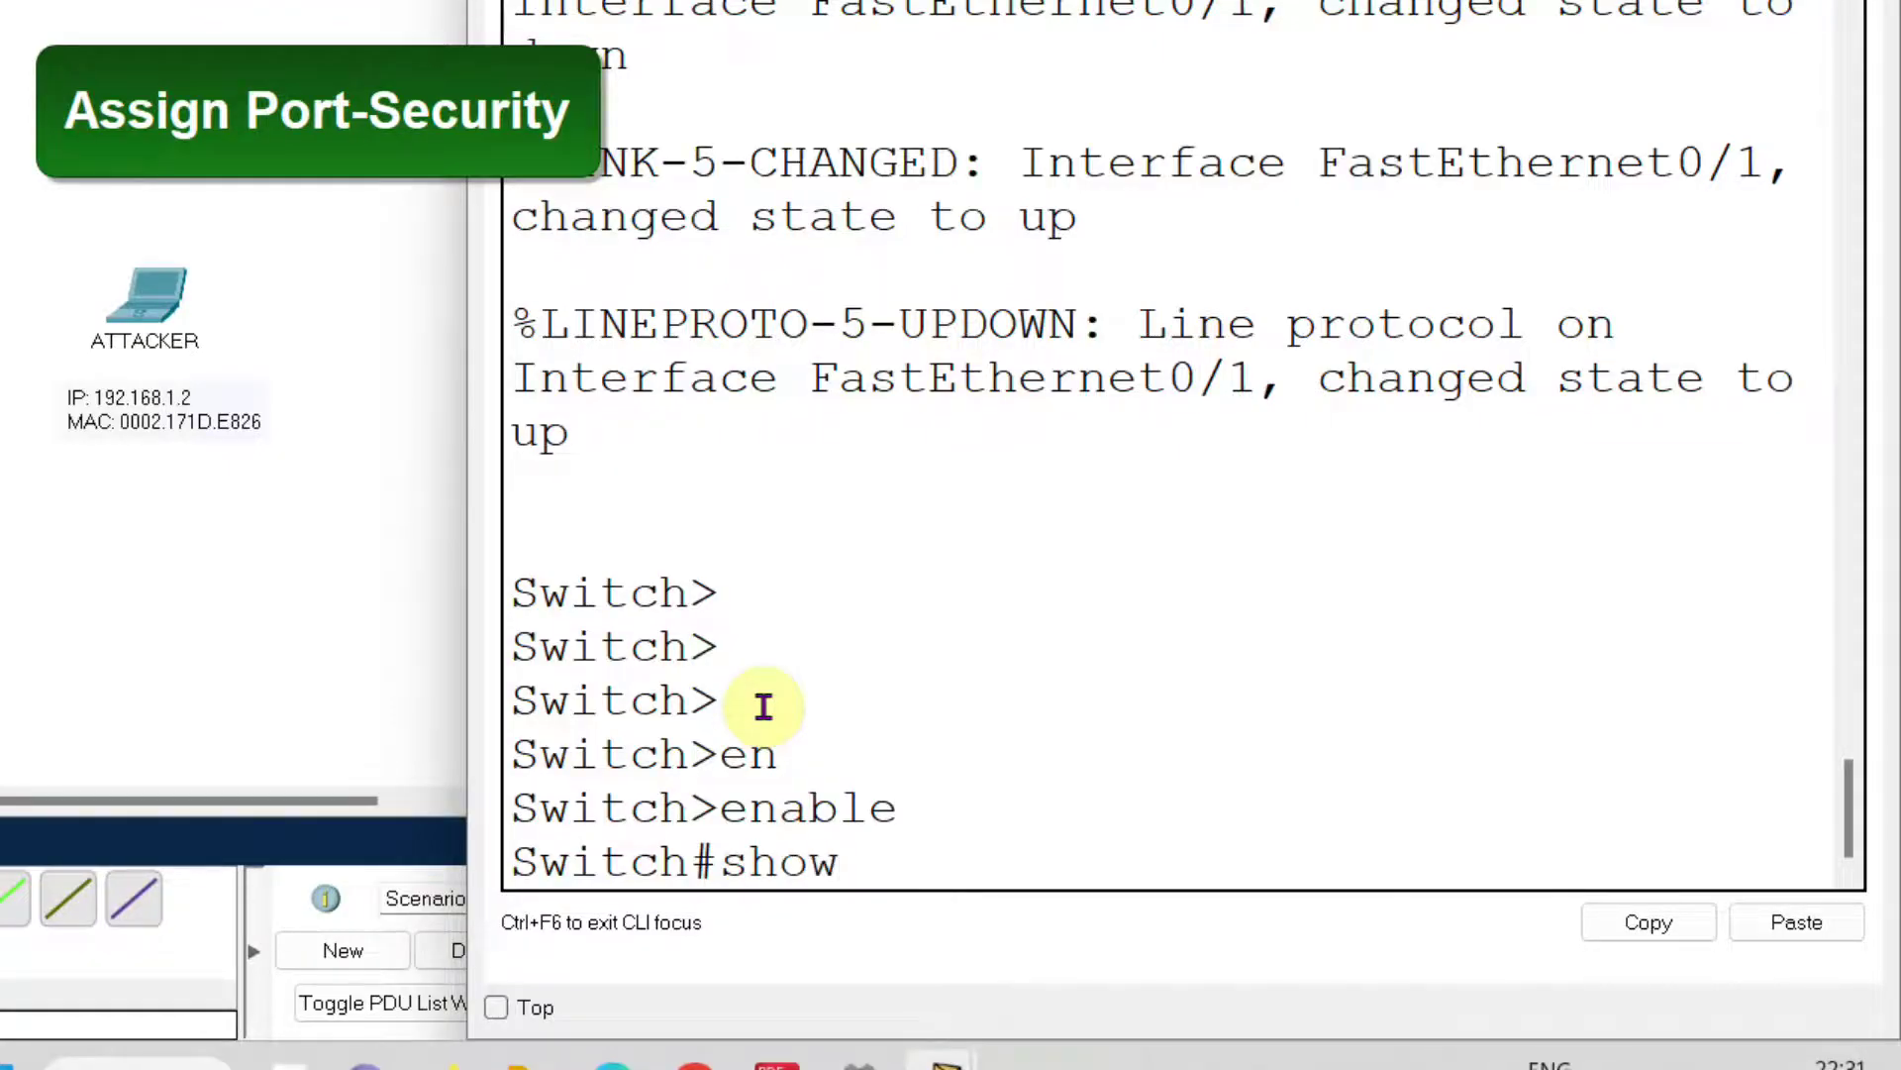
text(po)
key(Tab)
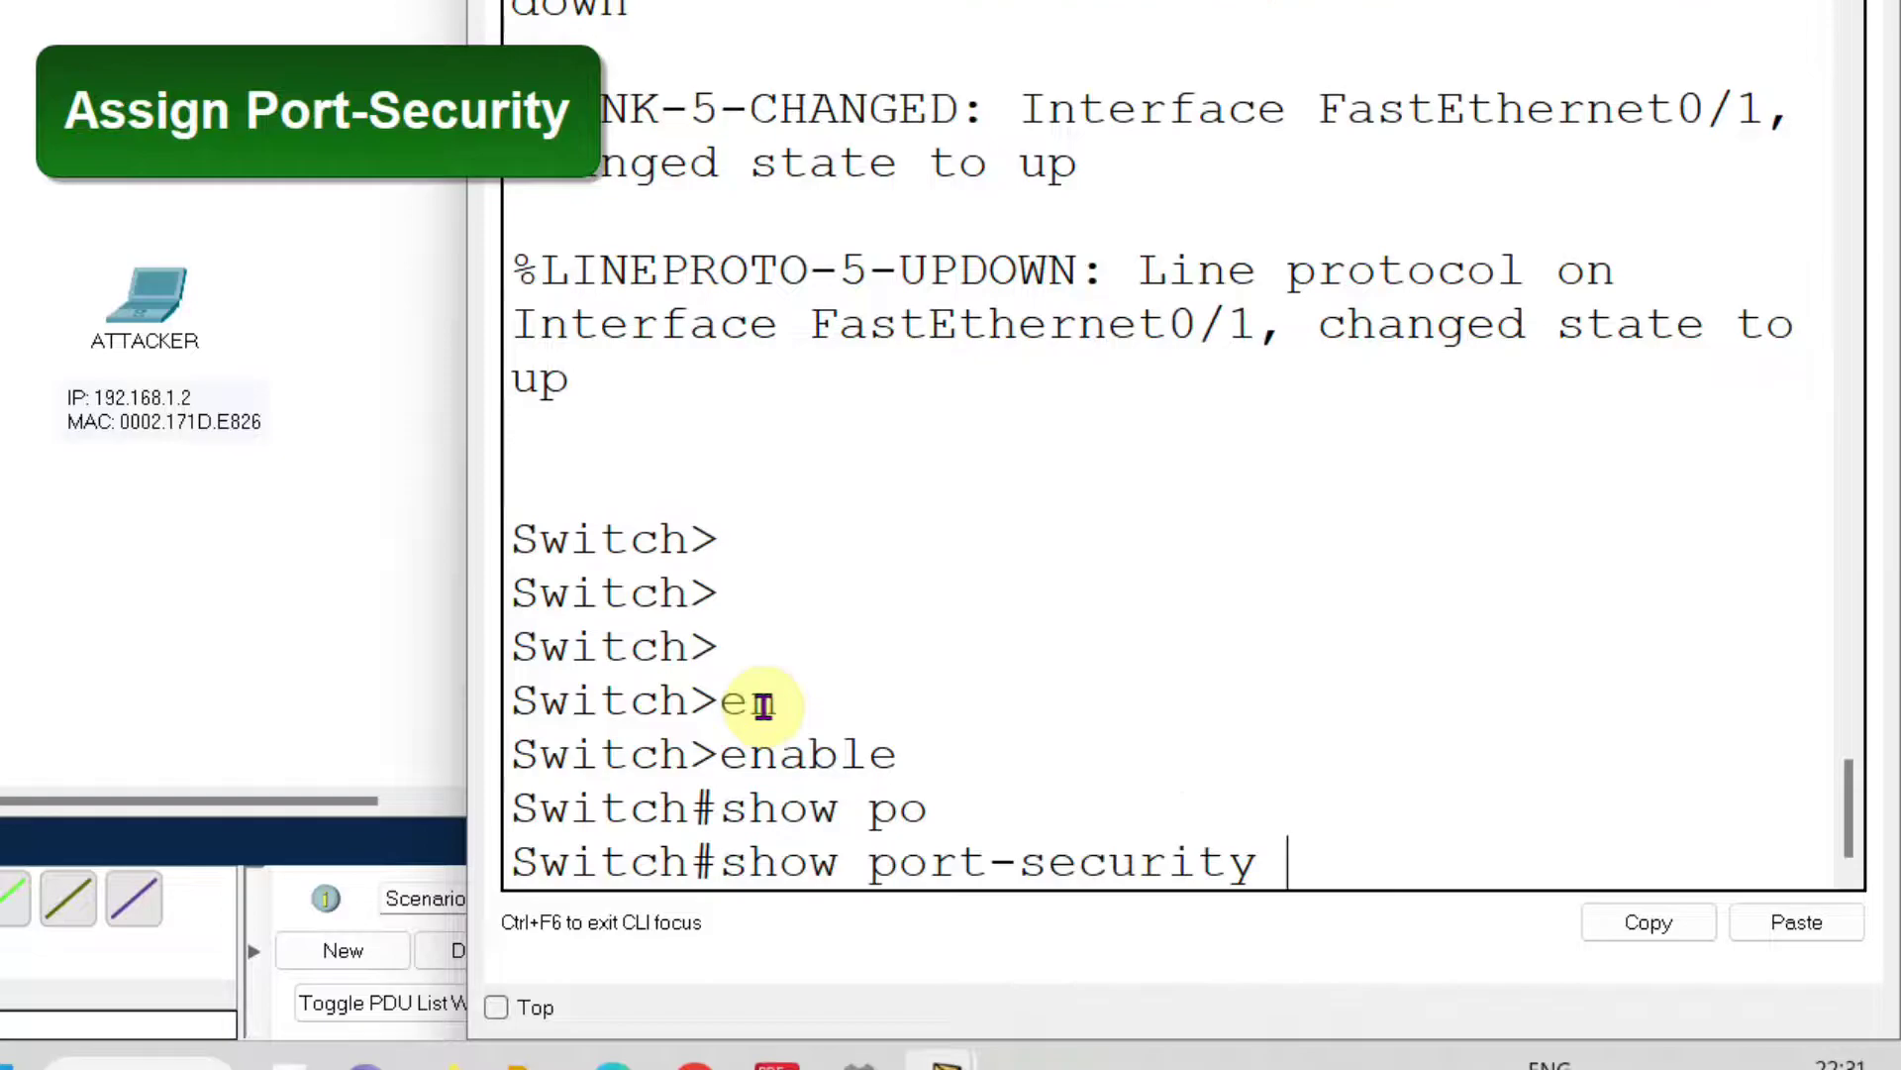
key(Return)
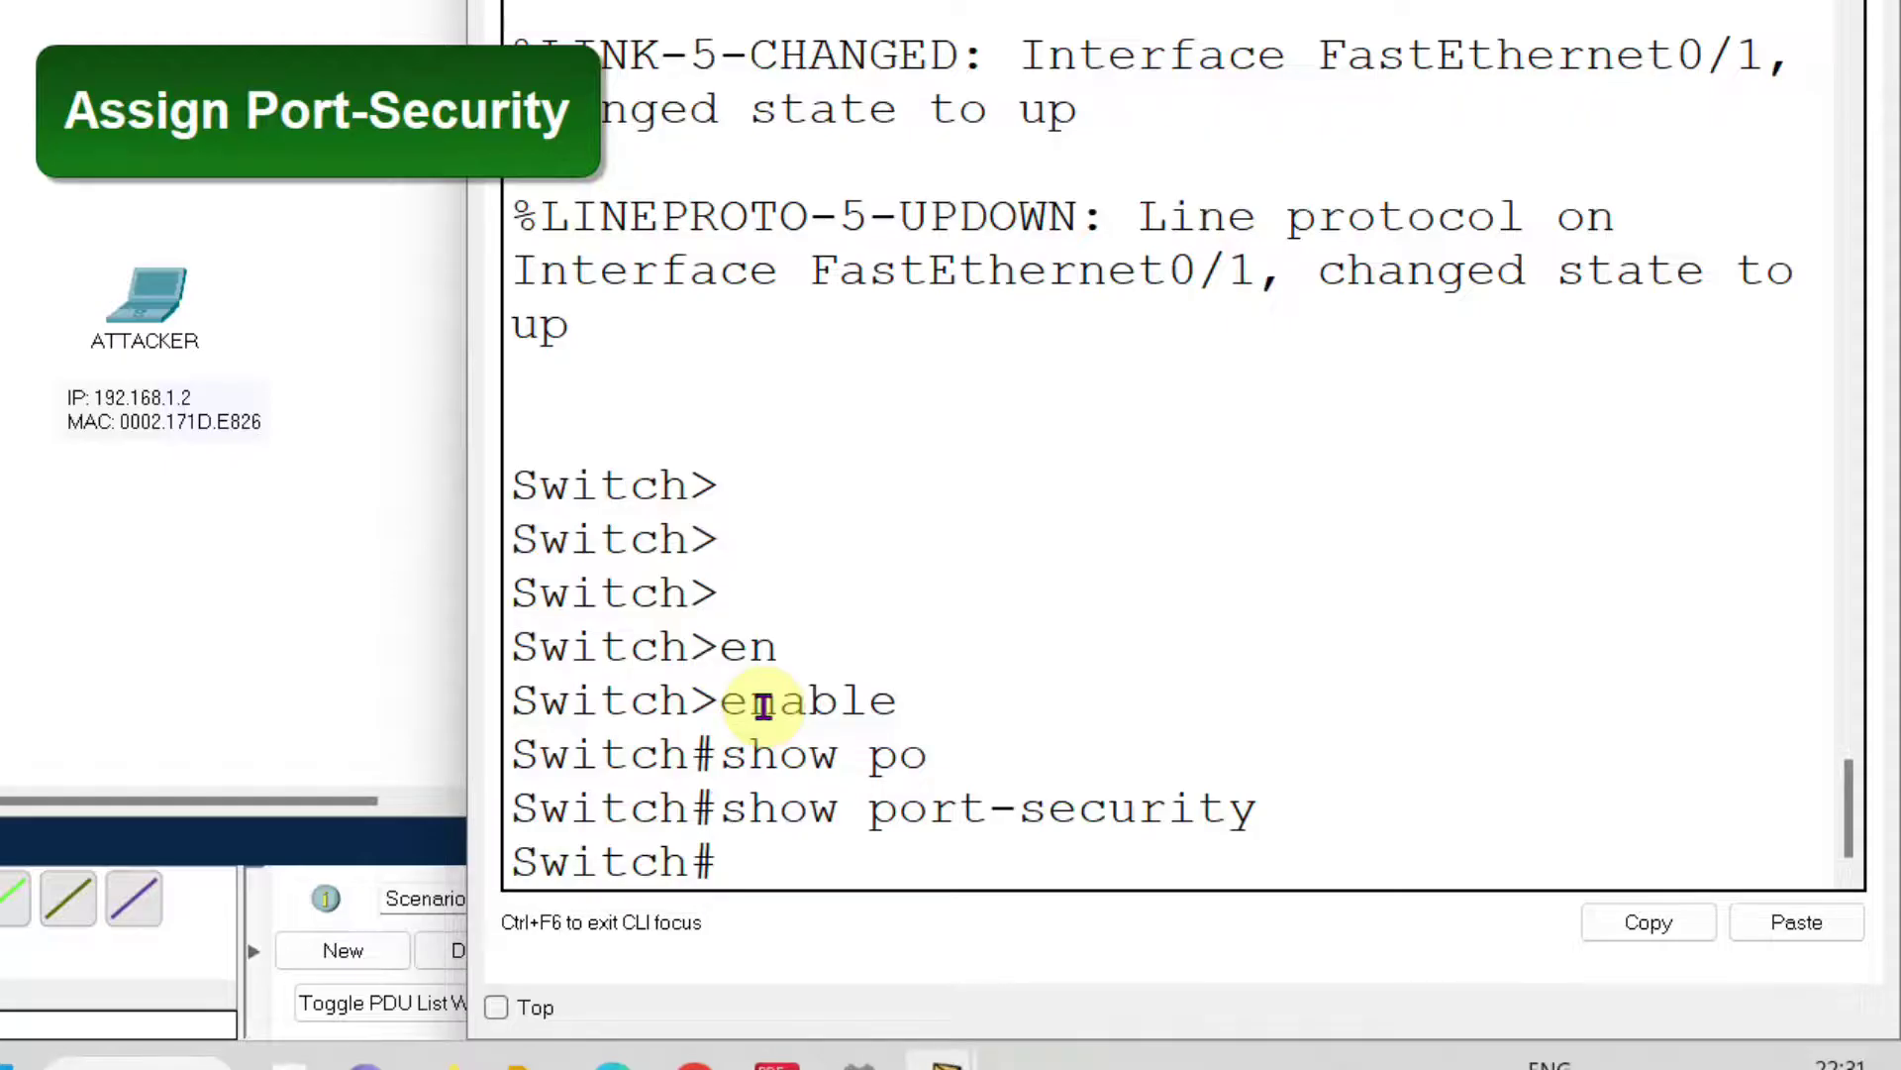
- Enter global configuration mode on Switch1 and open interface fastEthernet 0/1 for configuration
text(conf)
key(Tab)
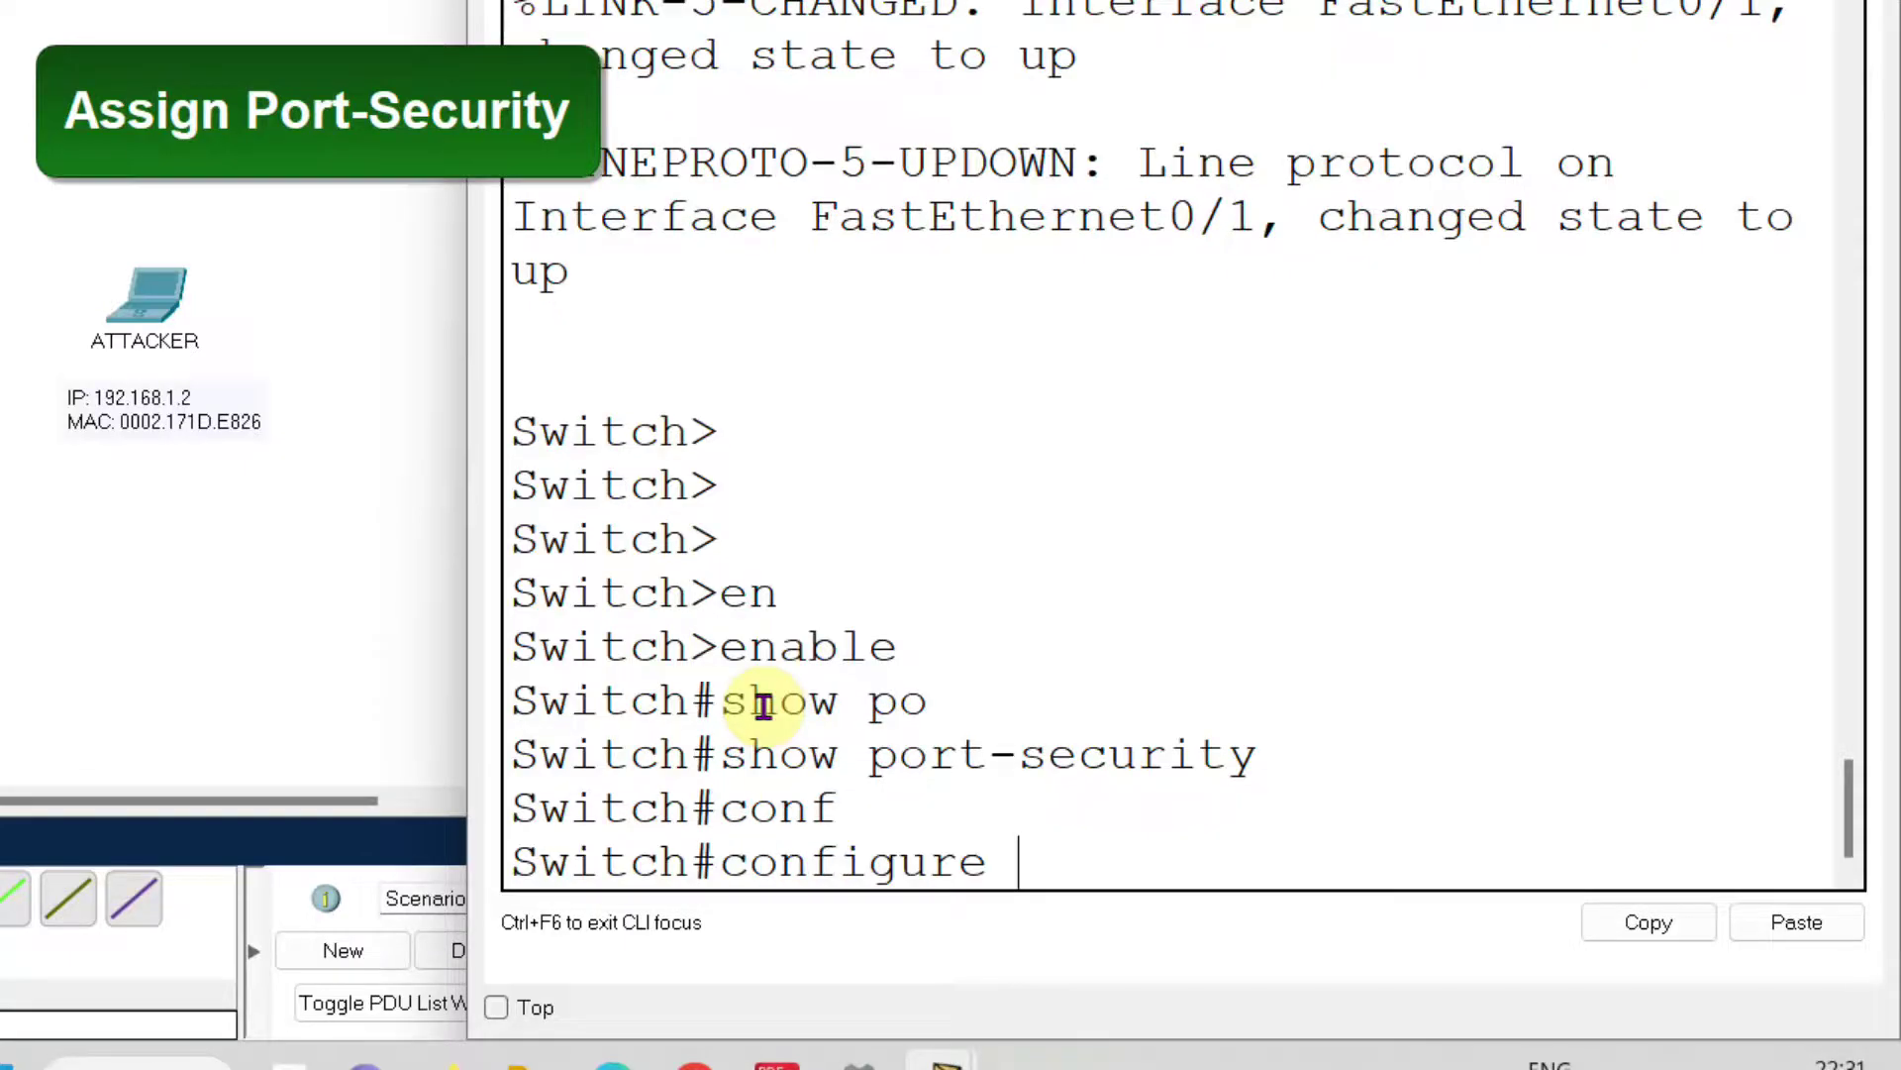
text(t)
key(Return)
text(in)
key(Tab)
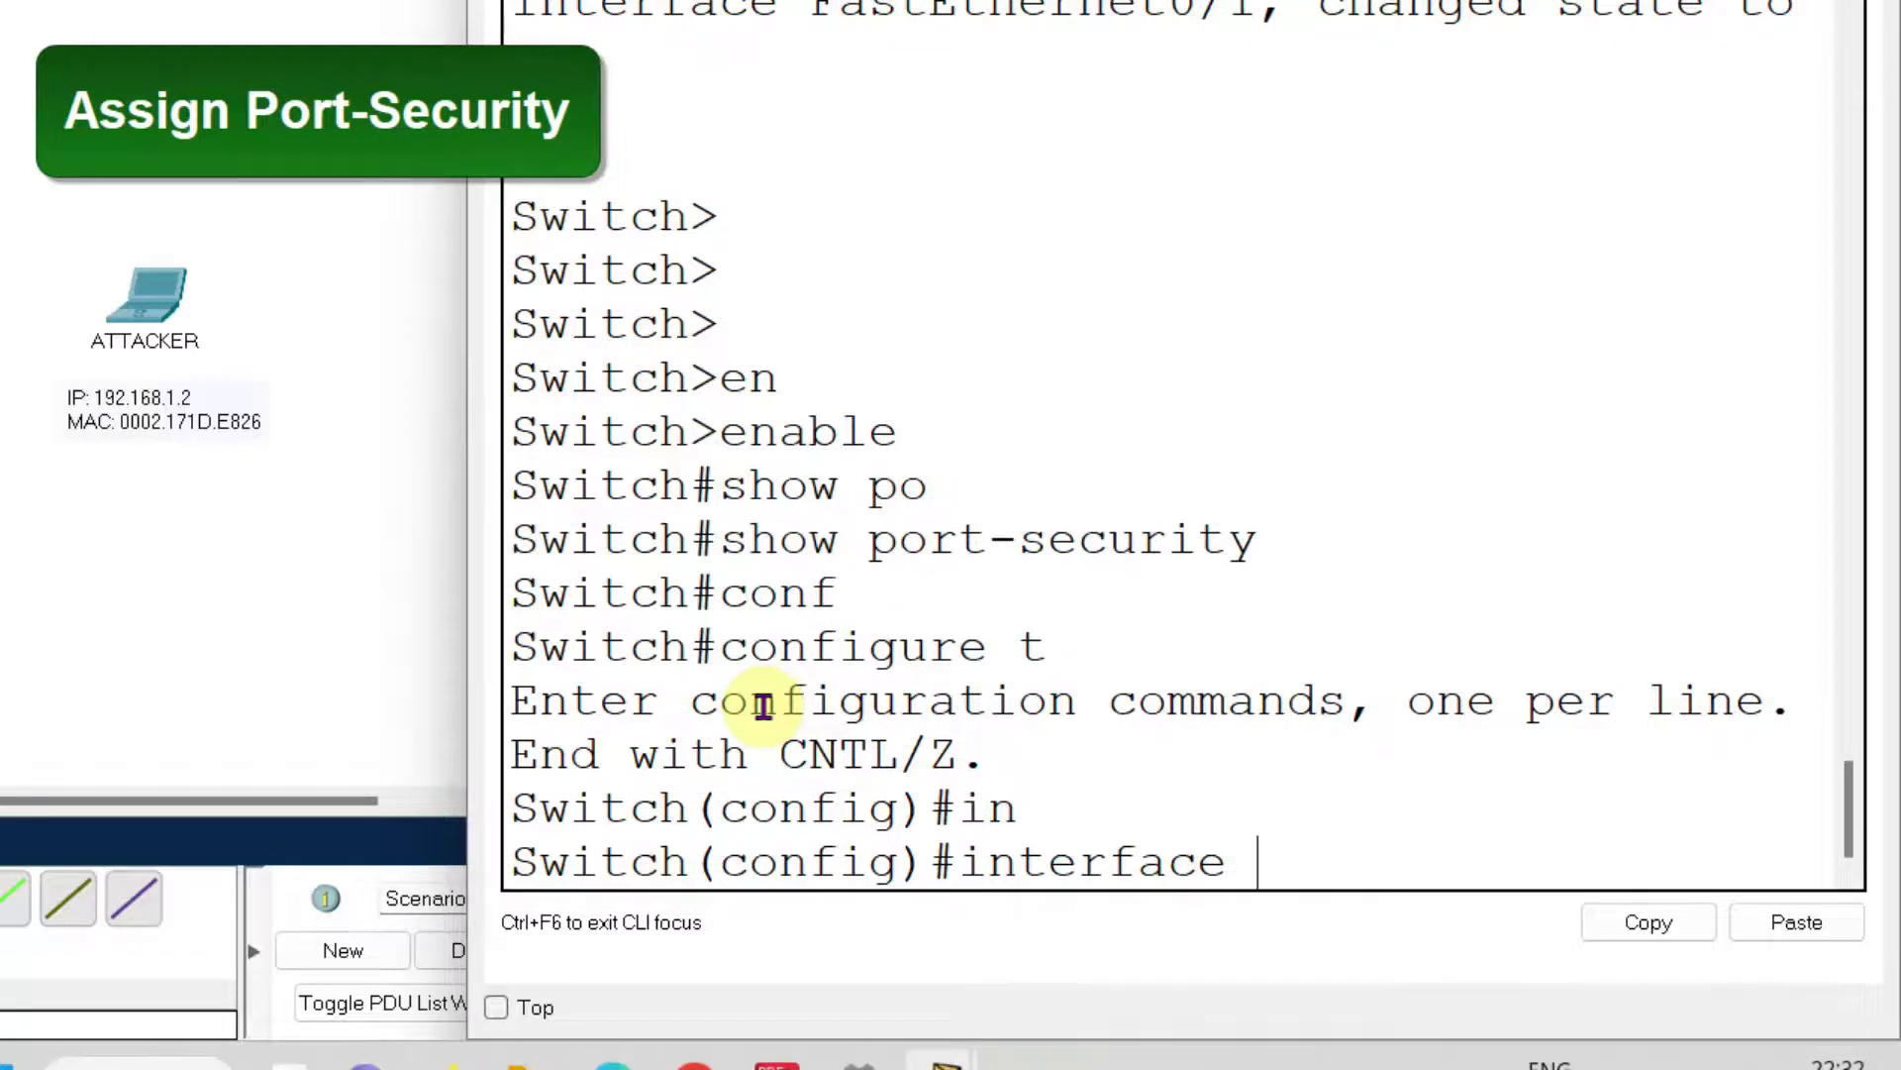
text(fa)
key(Tab)
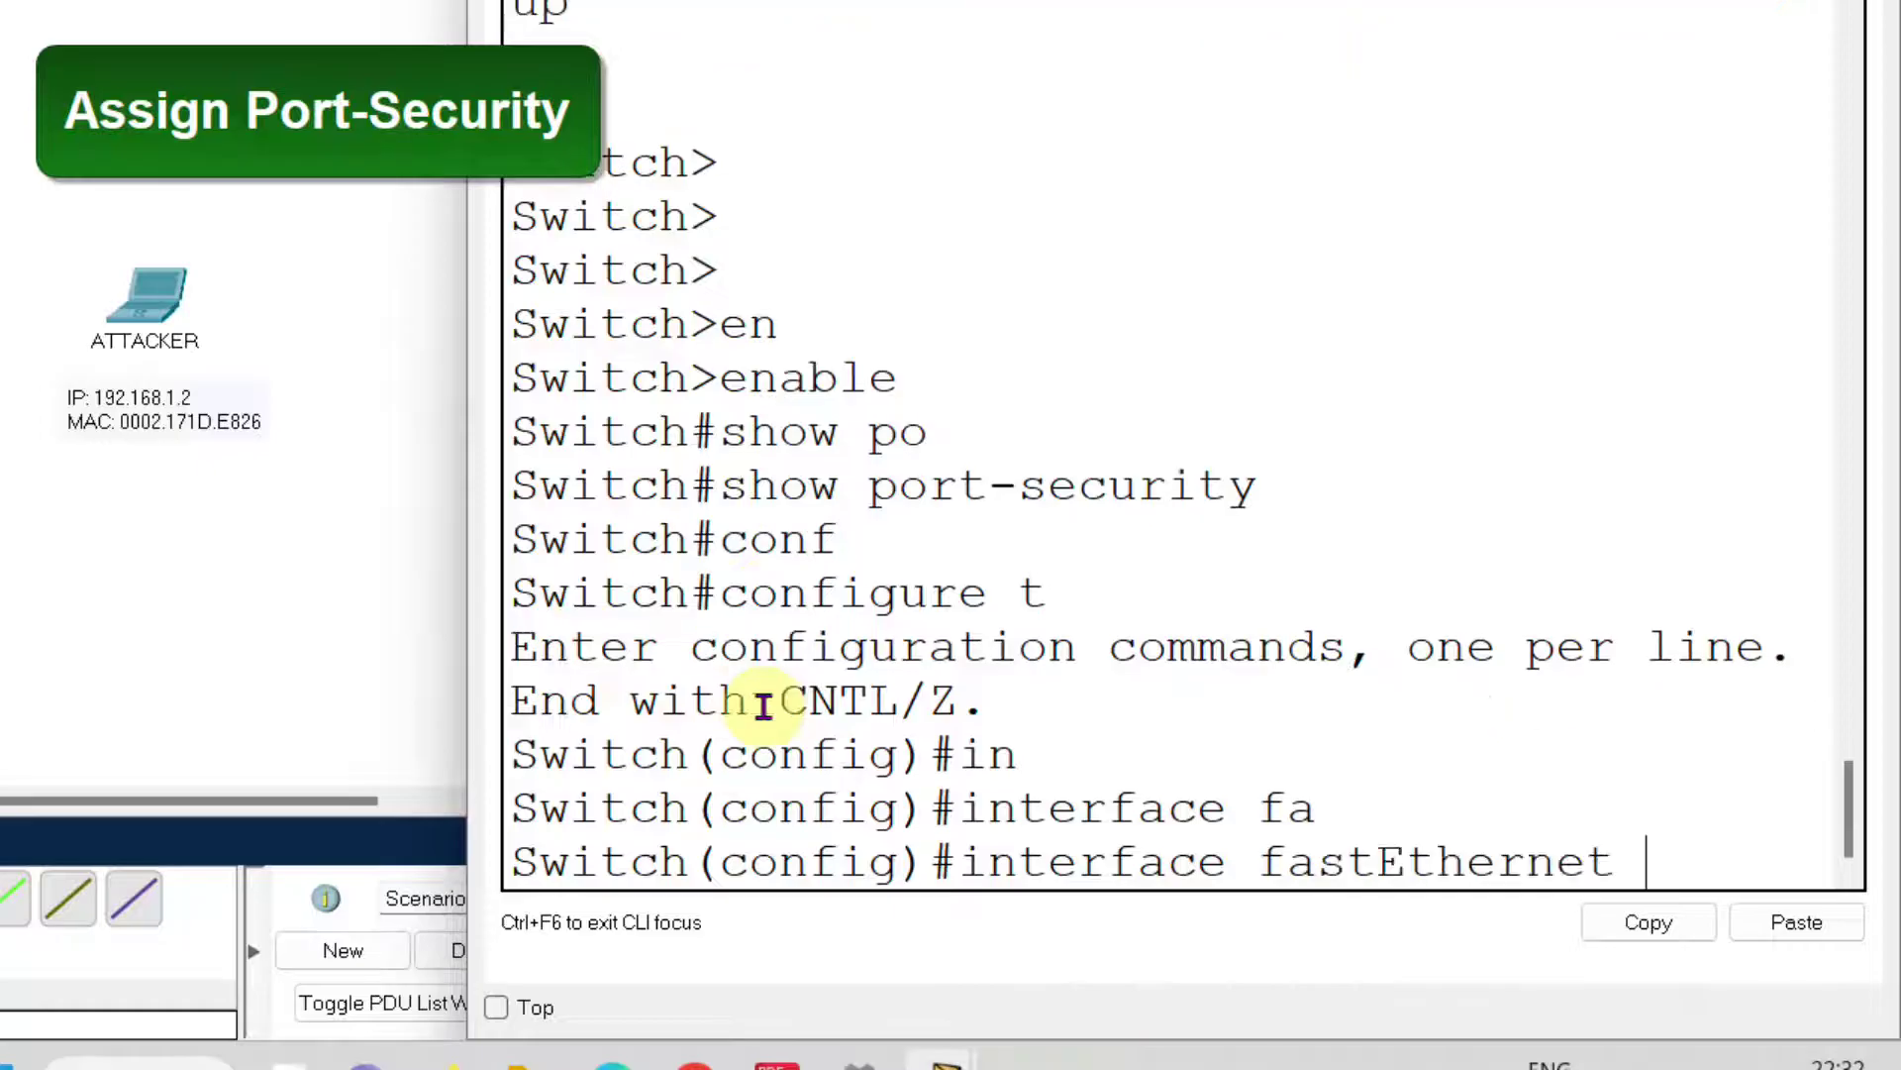
text(0/a)
key(BackSpace)
text(1)
key(Return)
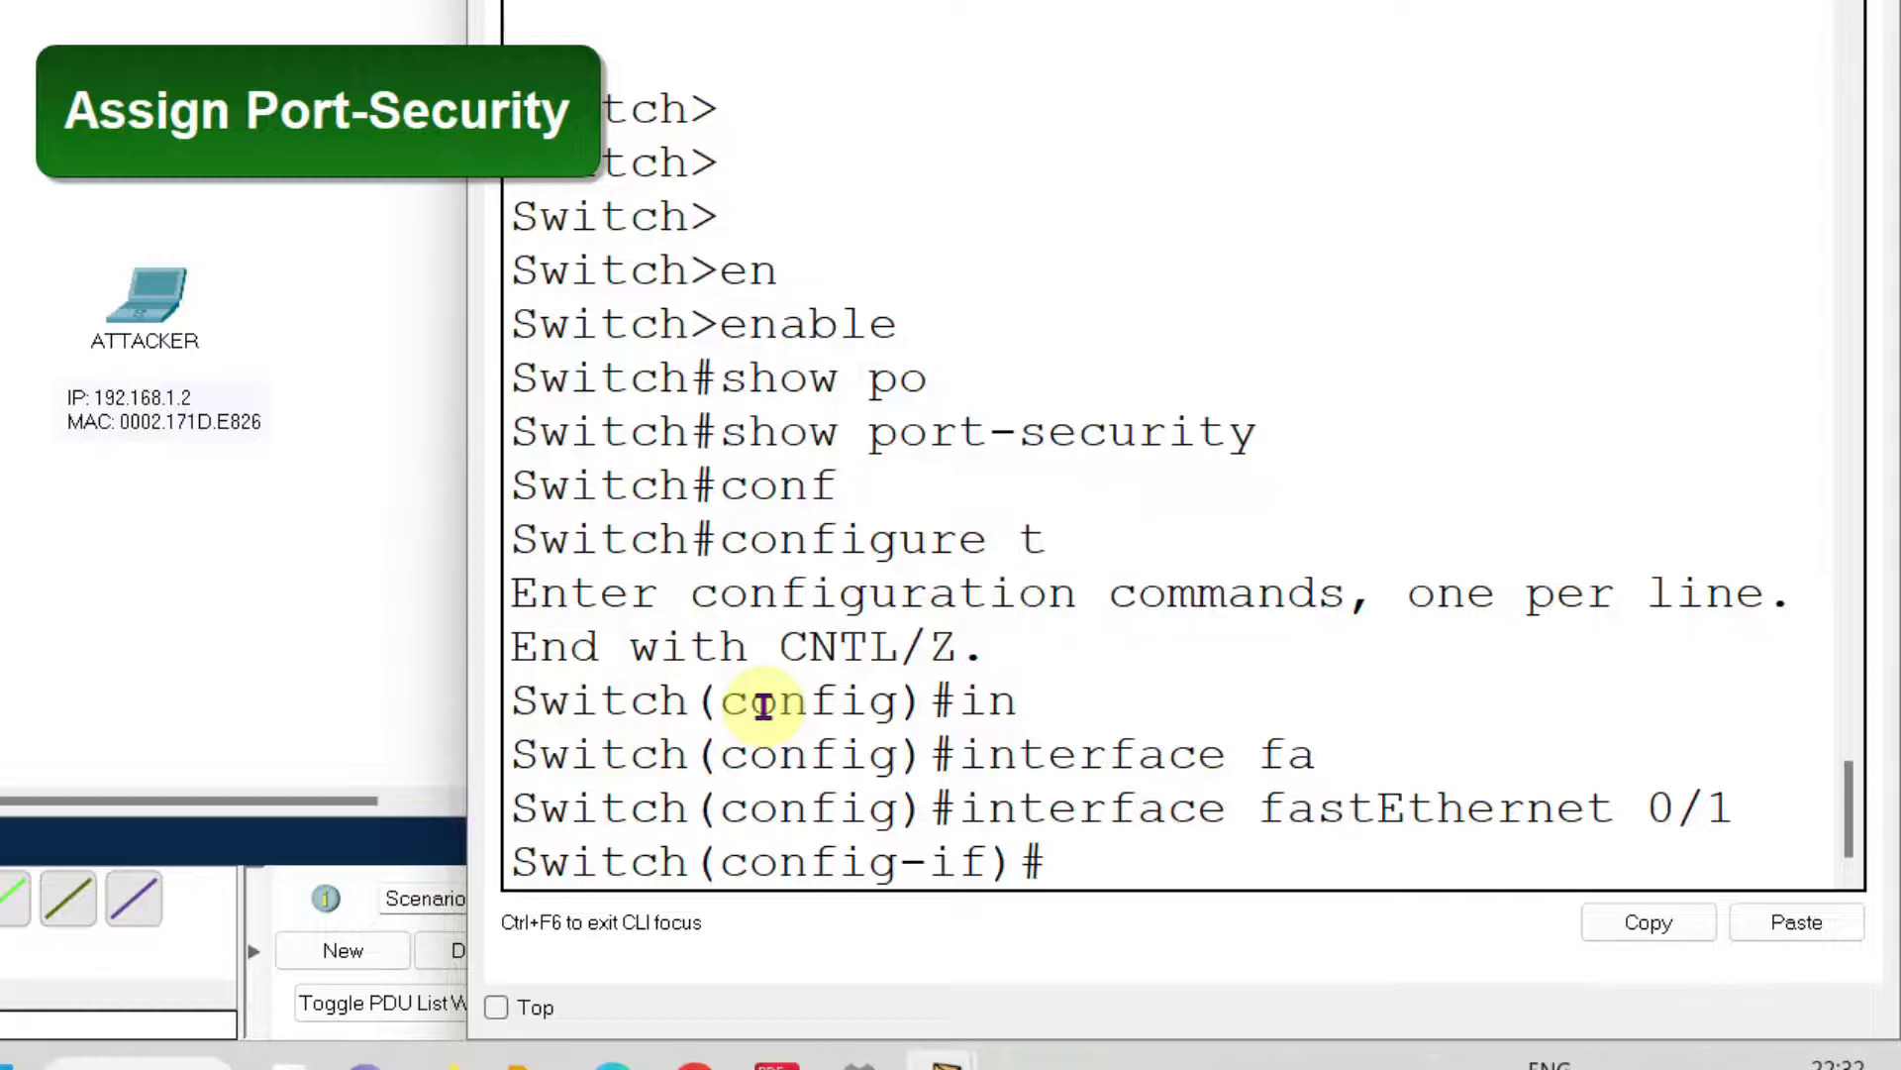
- Try to enable port security on FastEthernet0/1 with switchport port-security
text(w)
key(Tab)
text(po)
key(Tab)
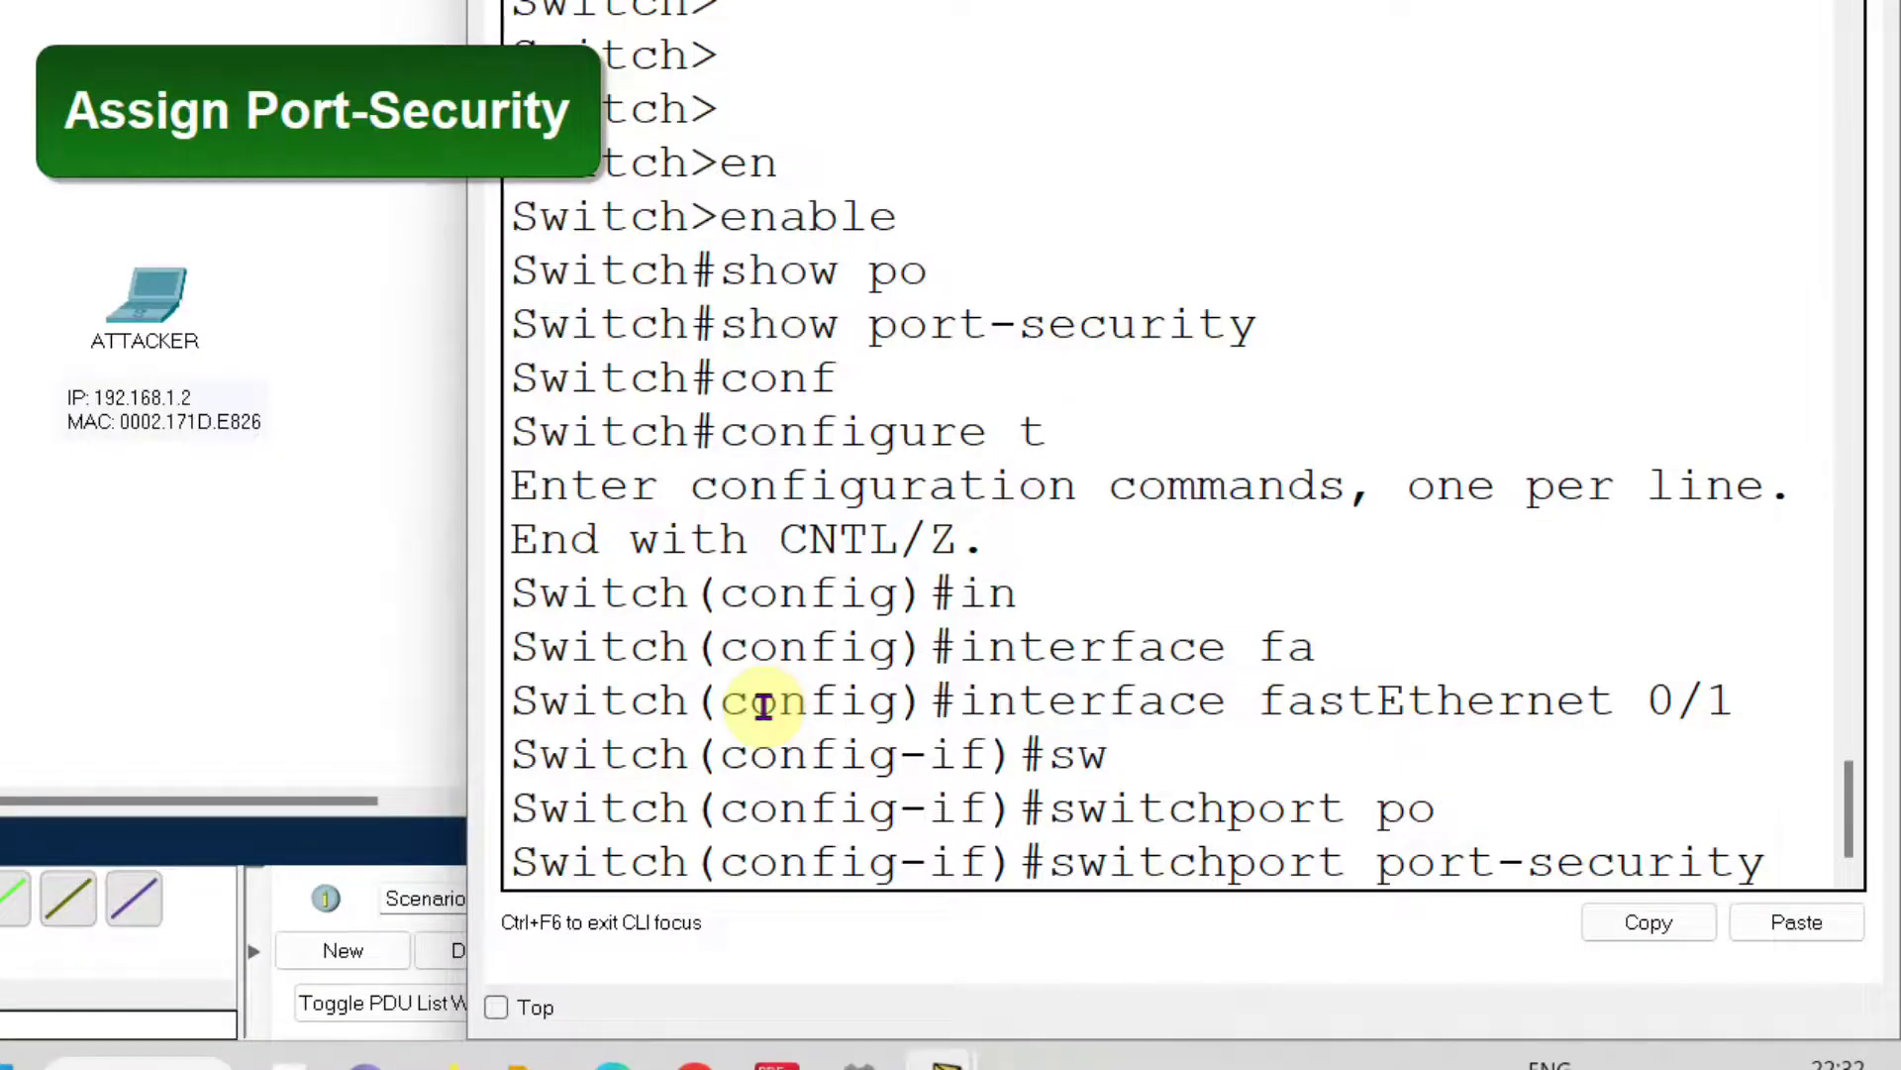
key(Return)
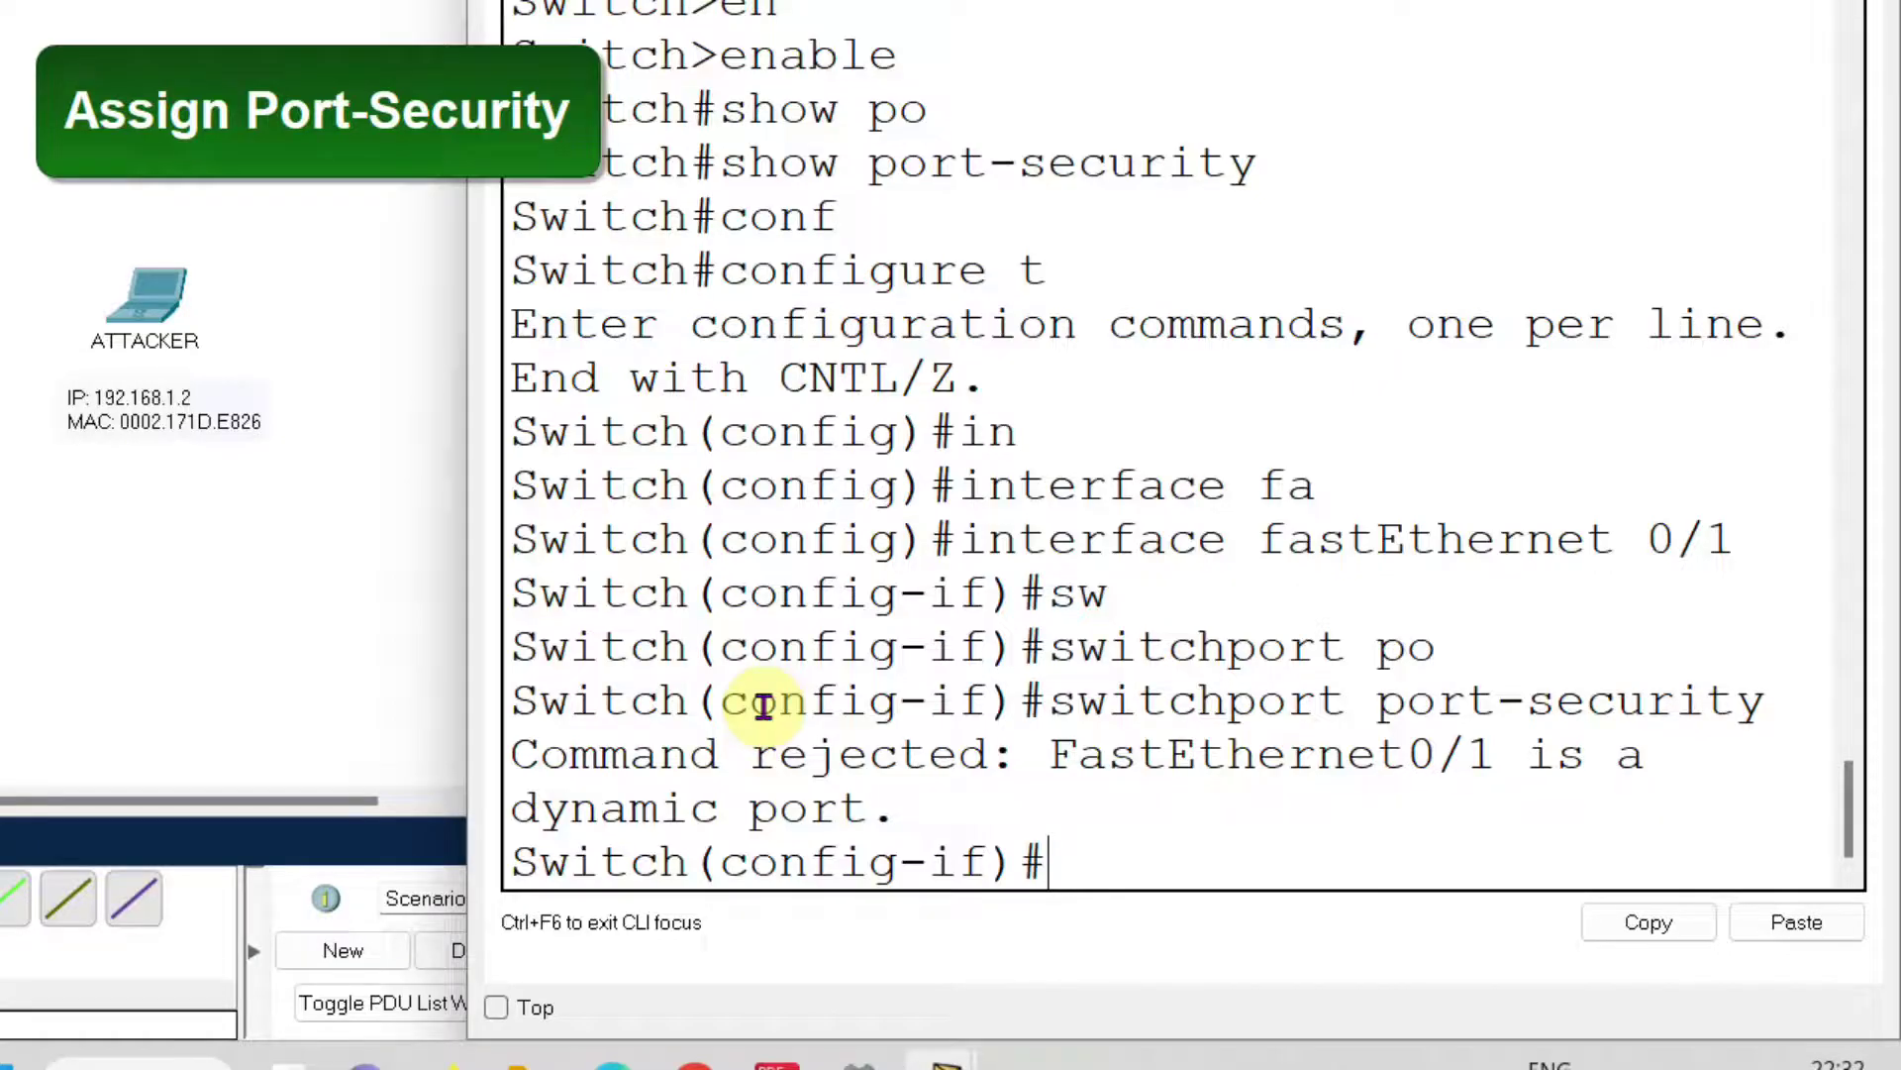
- Set FastEthernet0/1 to access mode with switchport mode access
text(sw)
key(Tab)
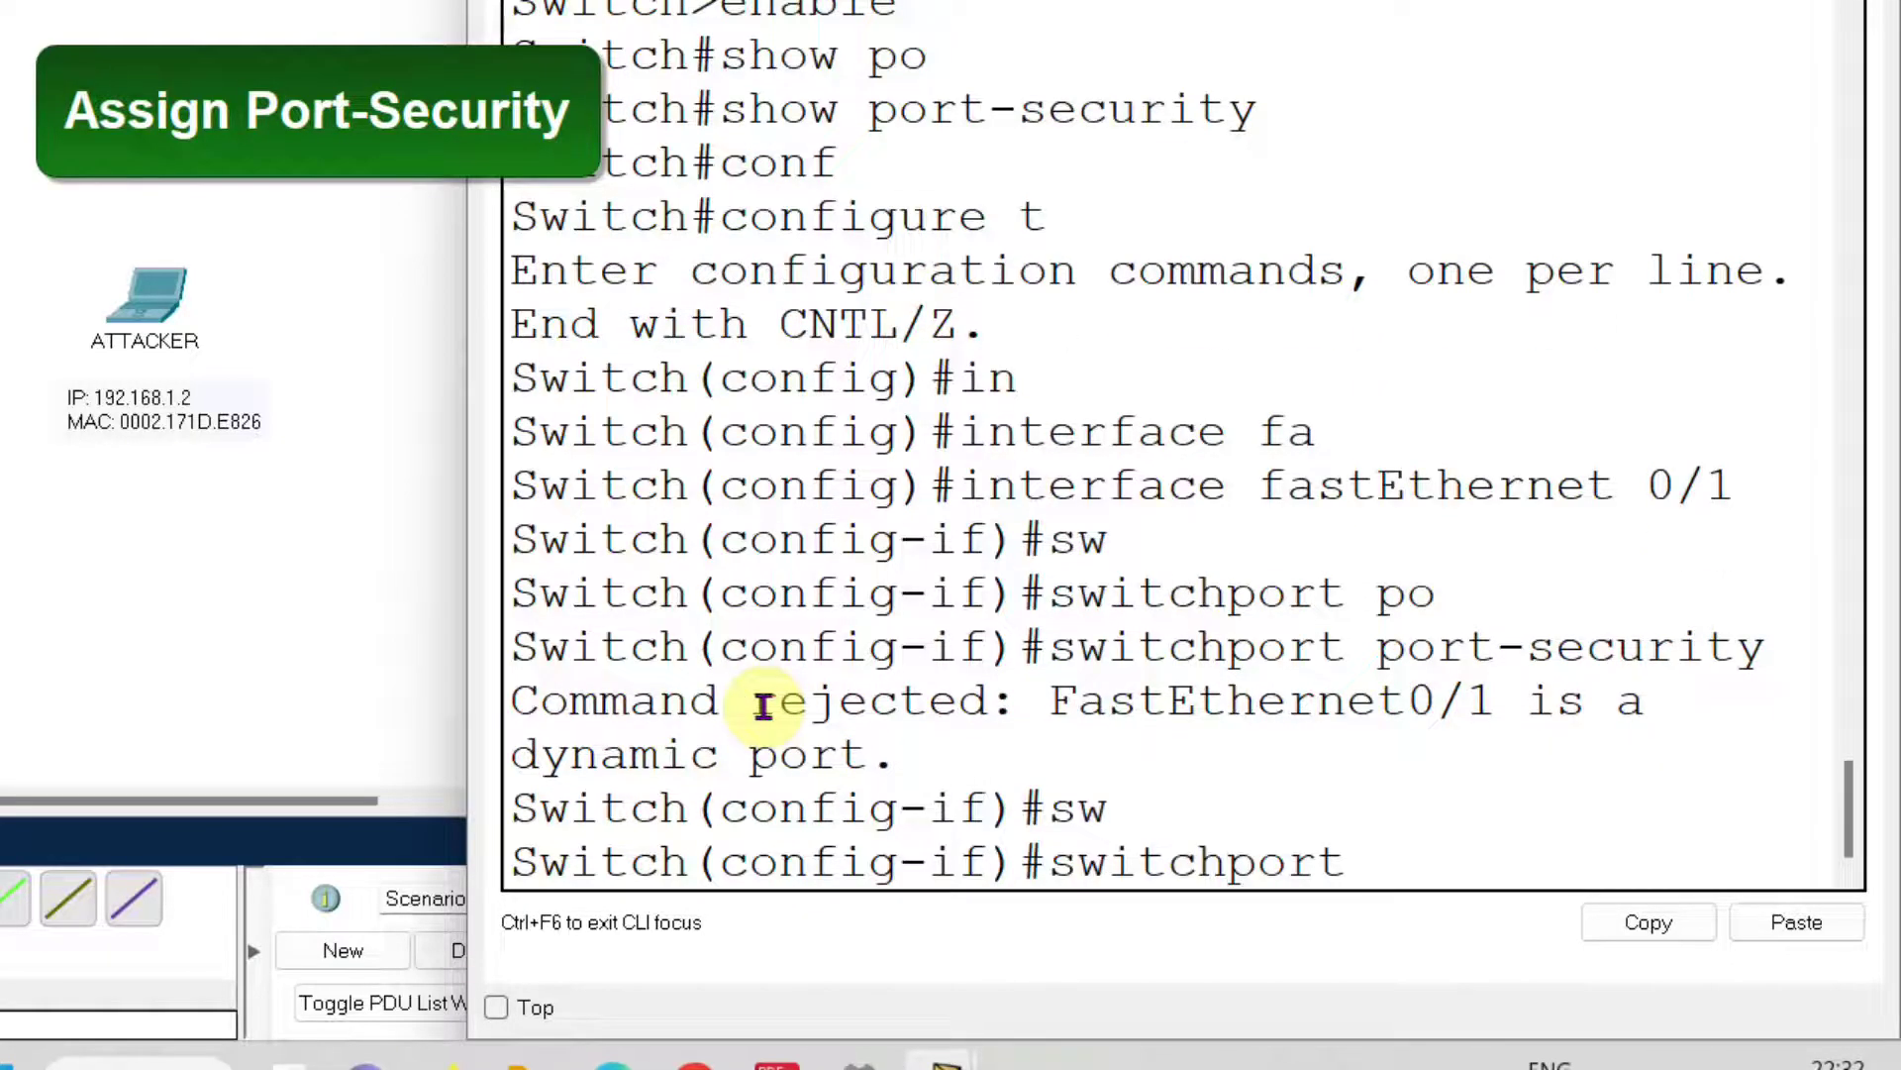
text(mo)
key(Tab)
text(ac)
key(Tab)
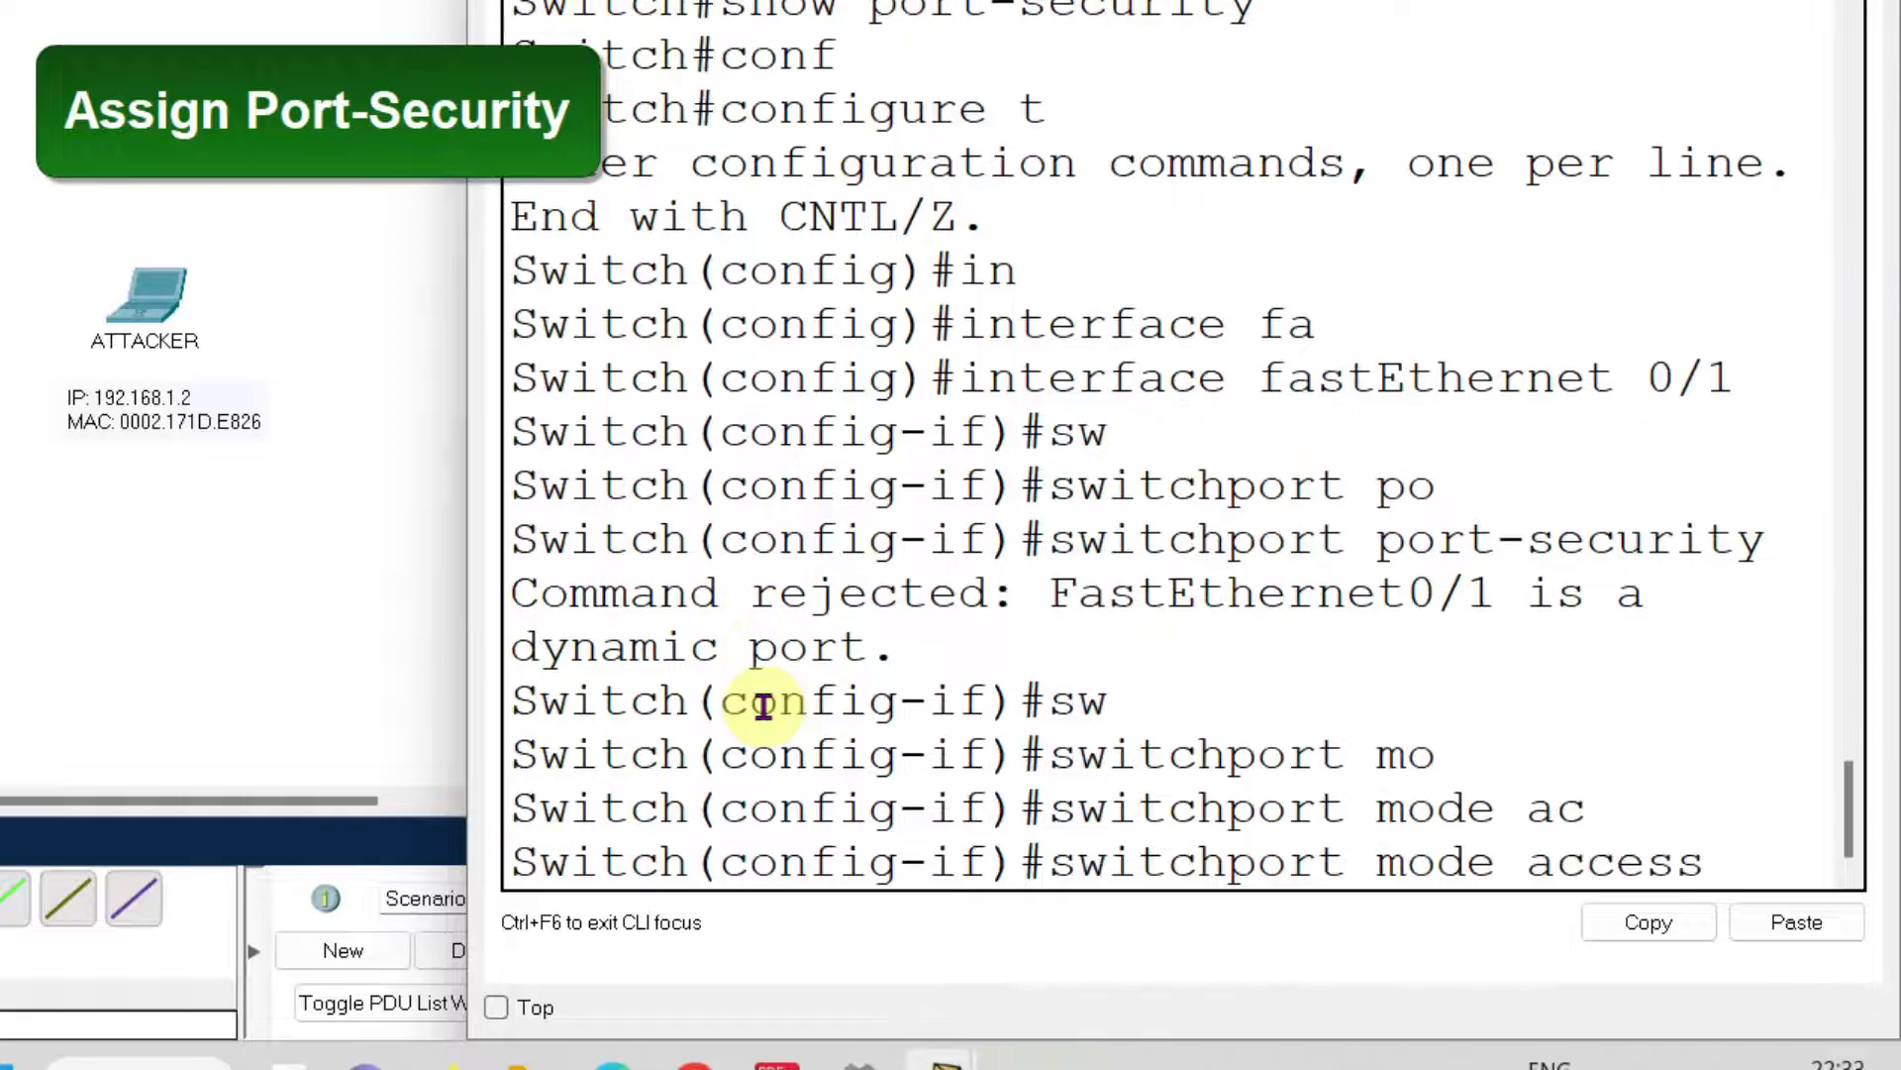
key(Return)
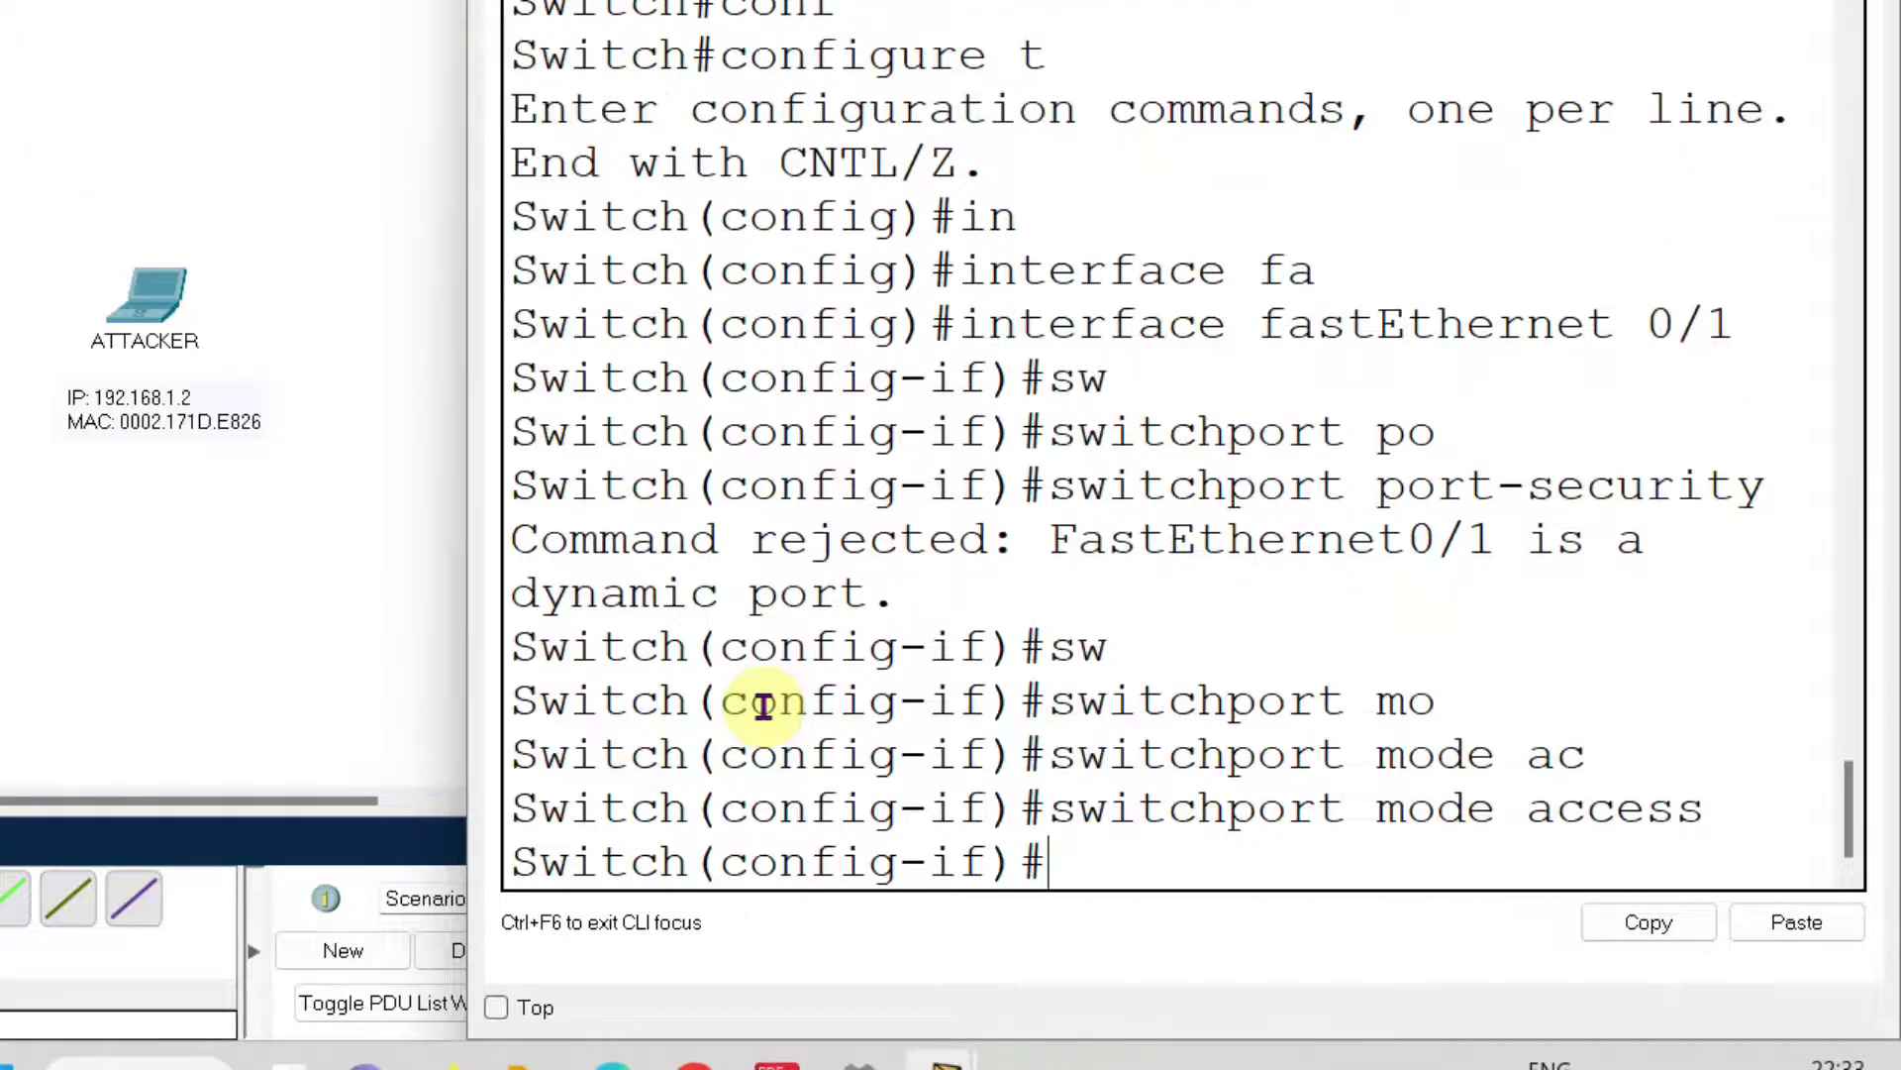
- Enable port security on FastEthernet0/1 with switchport port-security
key(Up)
key(Up)
key(Return)
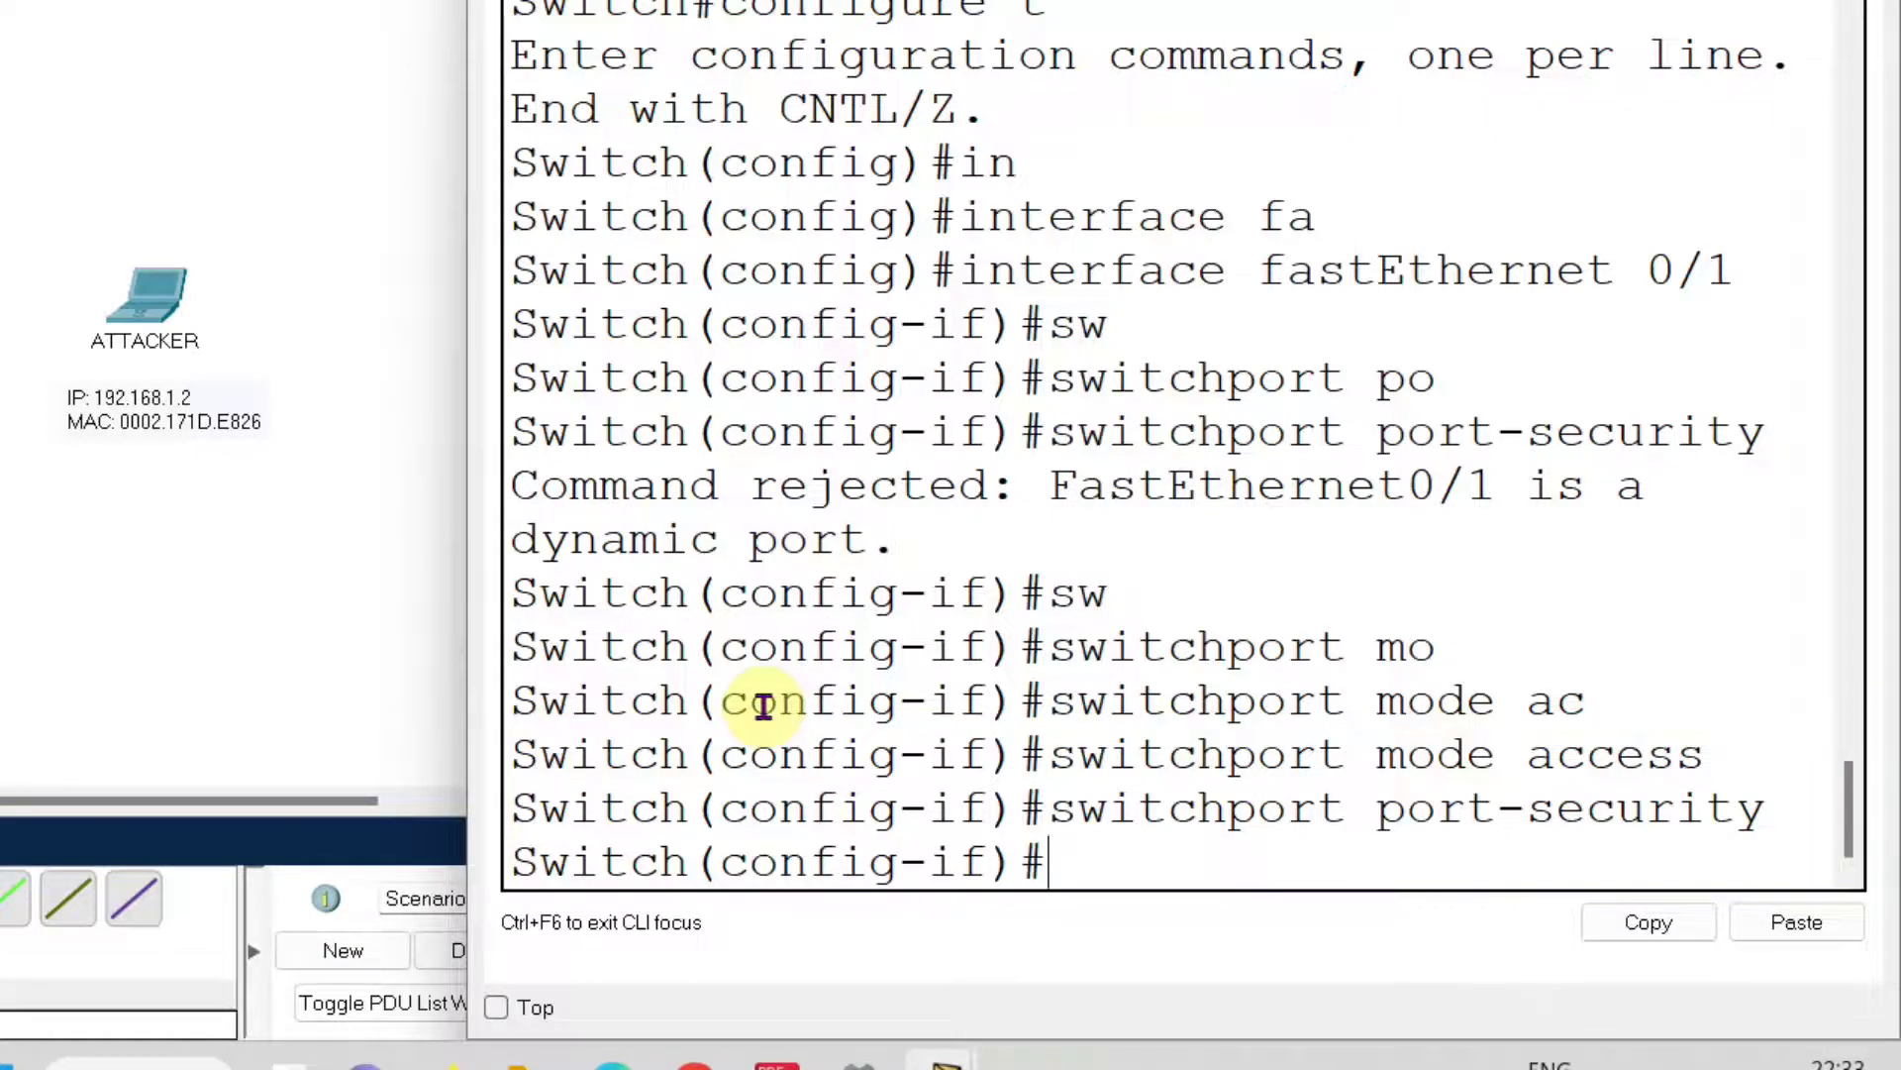
- List the available port-security options and limit FastEthernet0/1 to a maximum of 1 secure MAC address
key(Up)
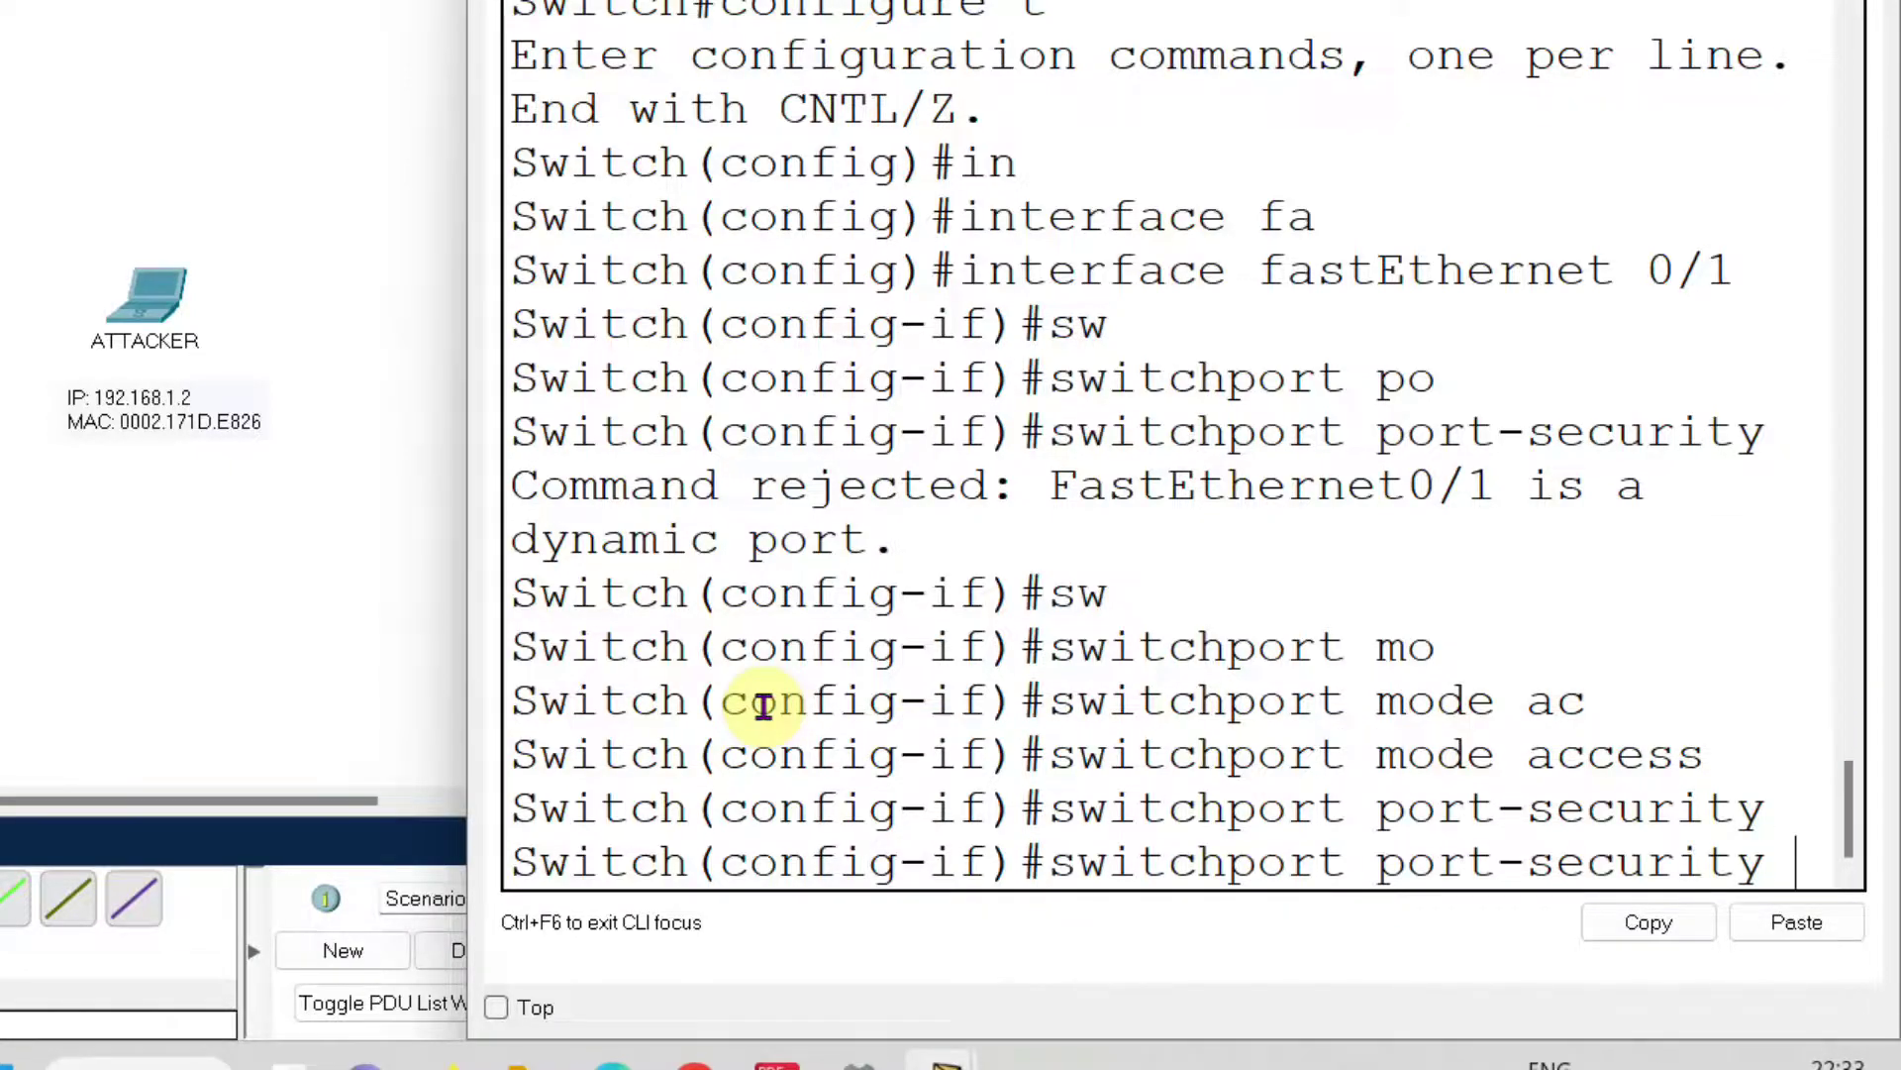
text(?)
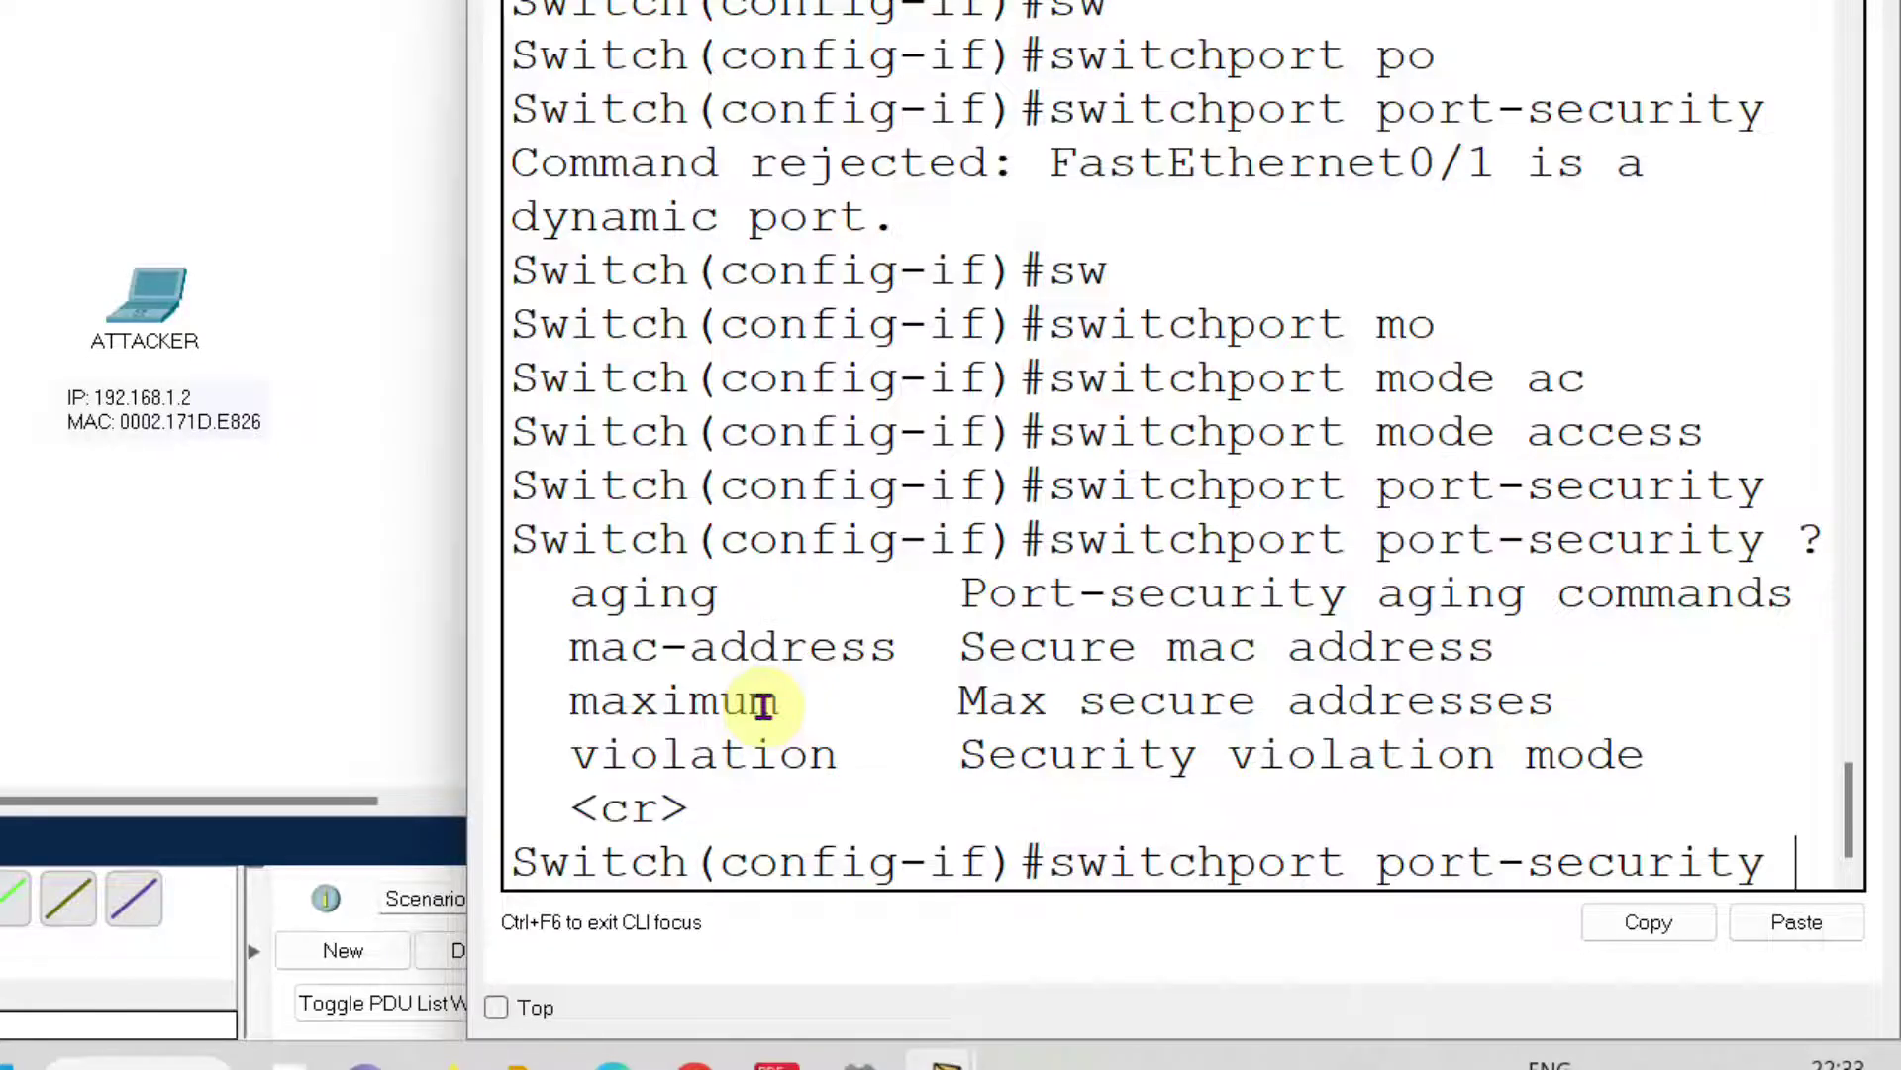
text(max)
key(Tab)
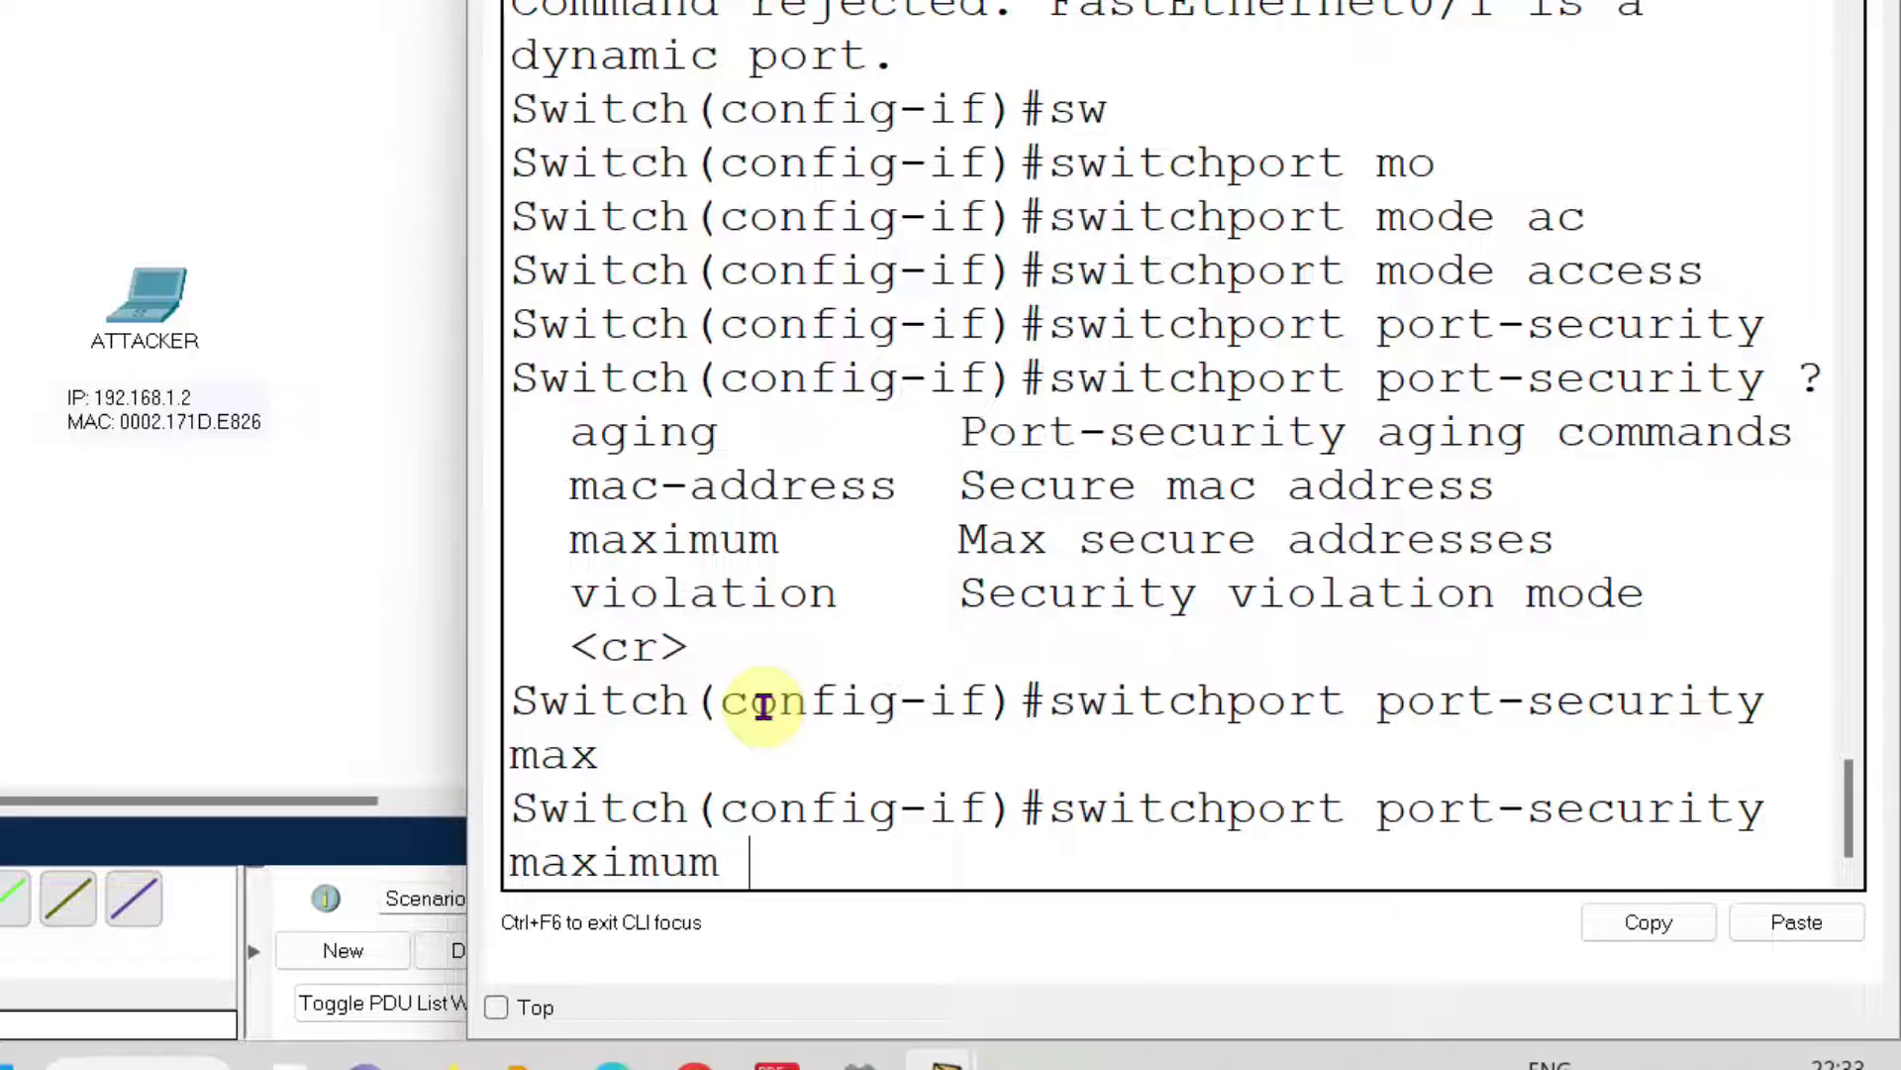
text(1)
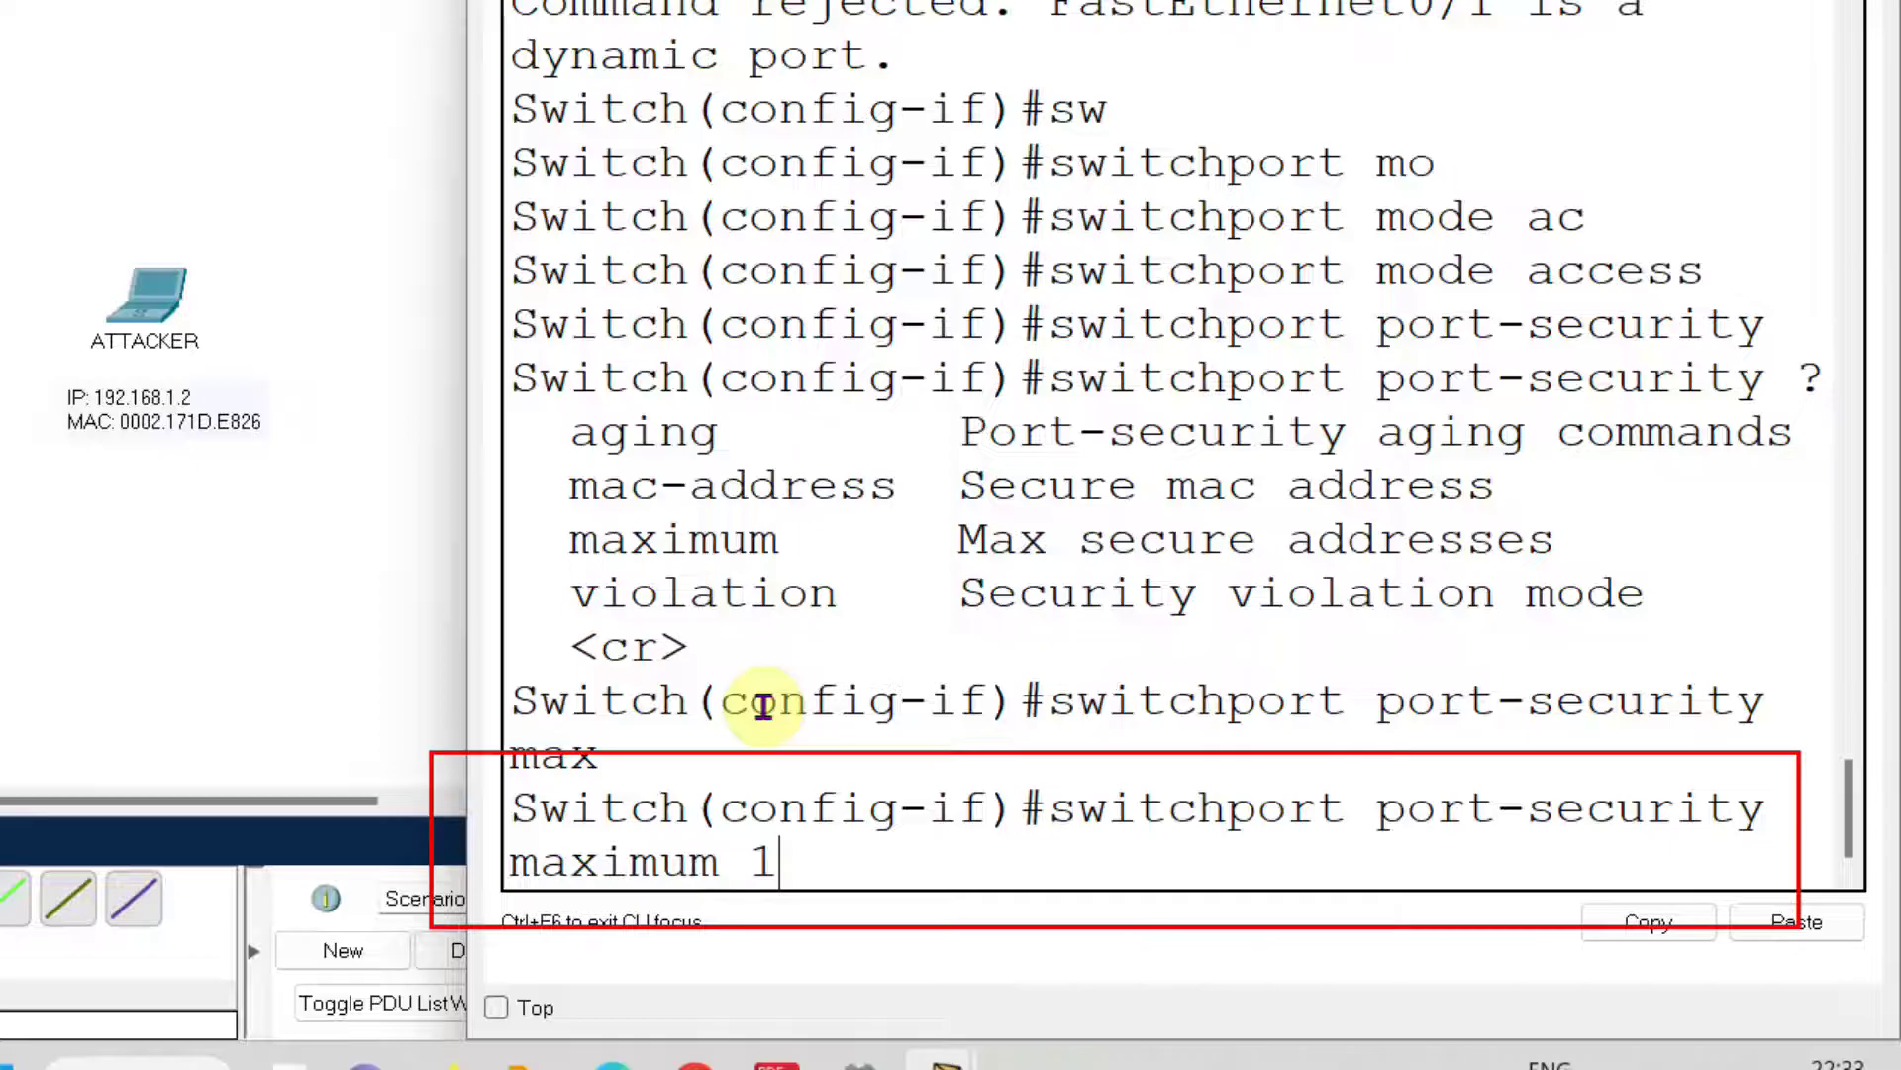
key(Return)
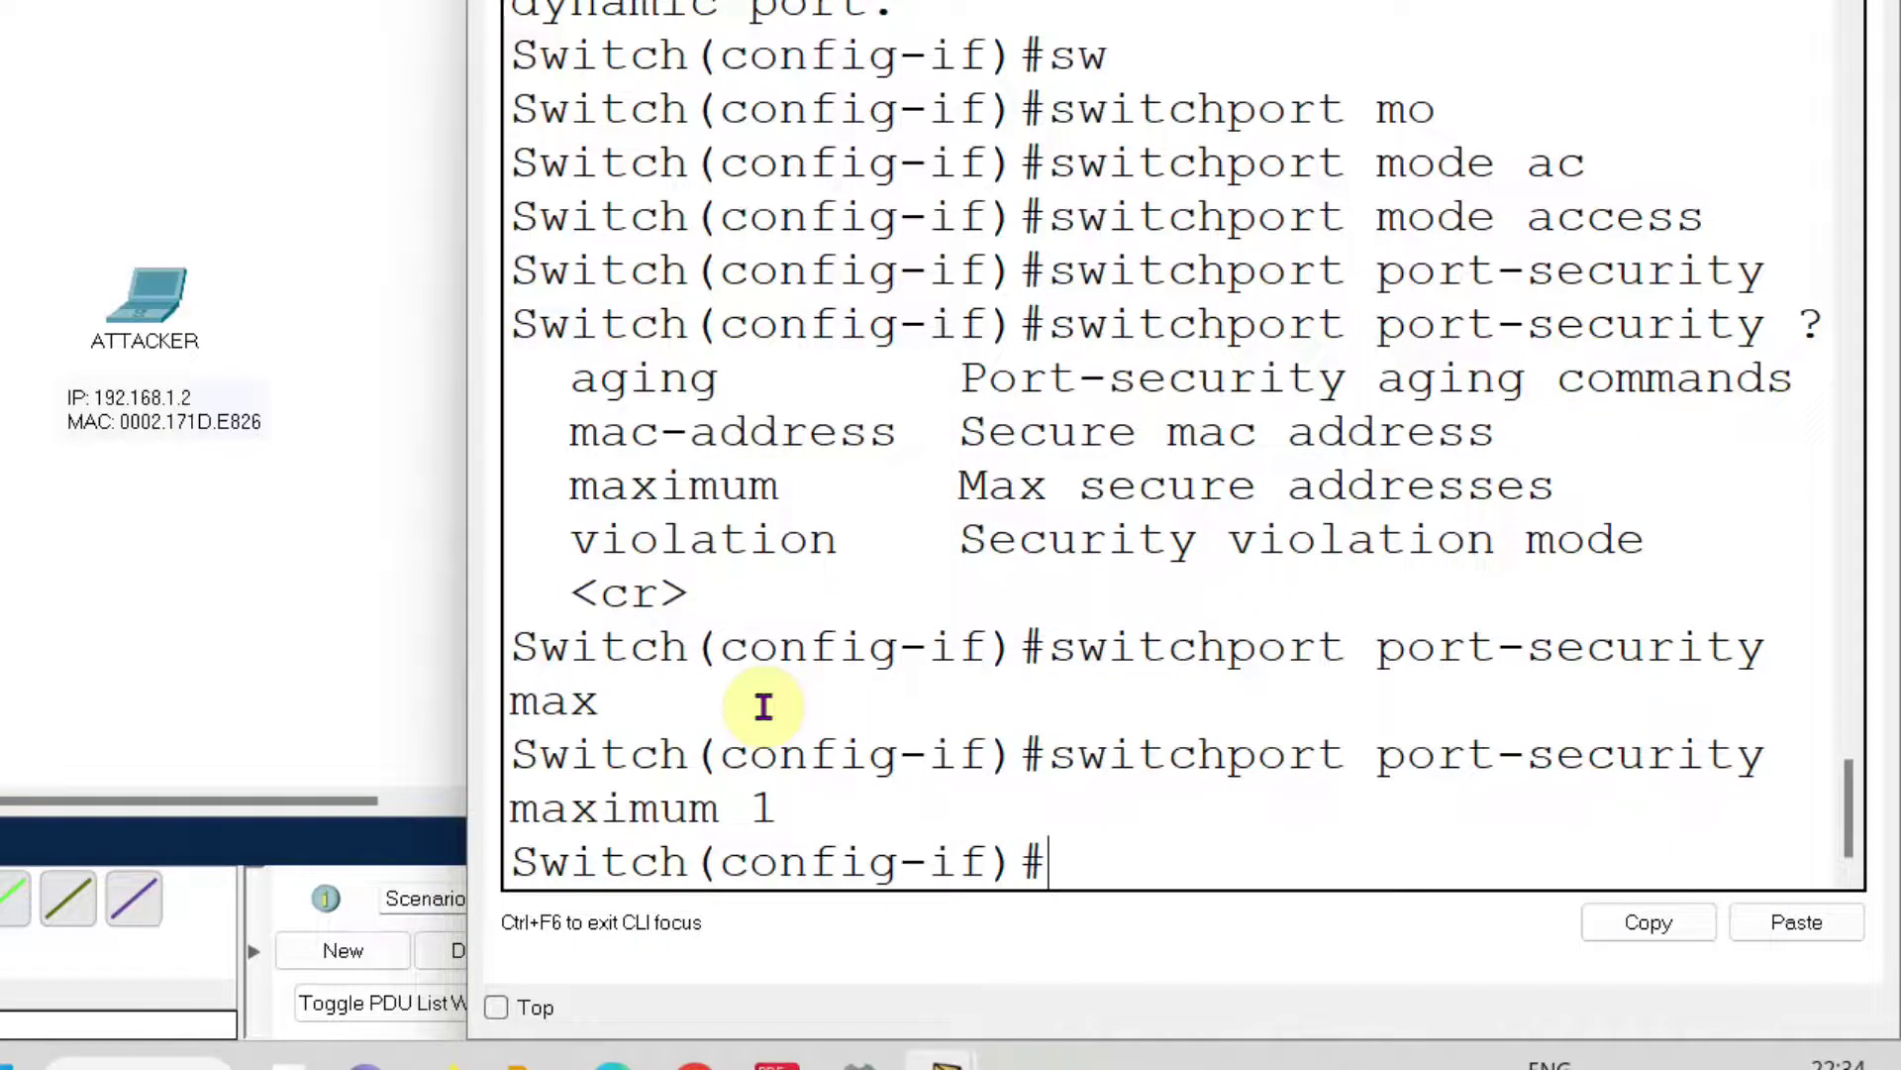
- Assign MANAGER's MAC address 000B.BEE9.1467, copied from its workspace label, as FastEthernet0/1's secure address with switchport port-security mac-address
text(sw)
key(Tab)
text(po)
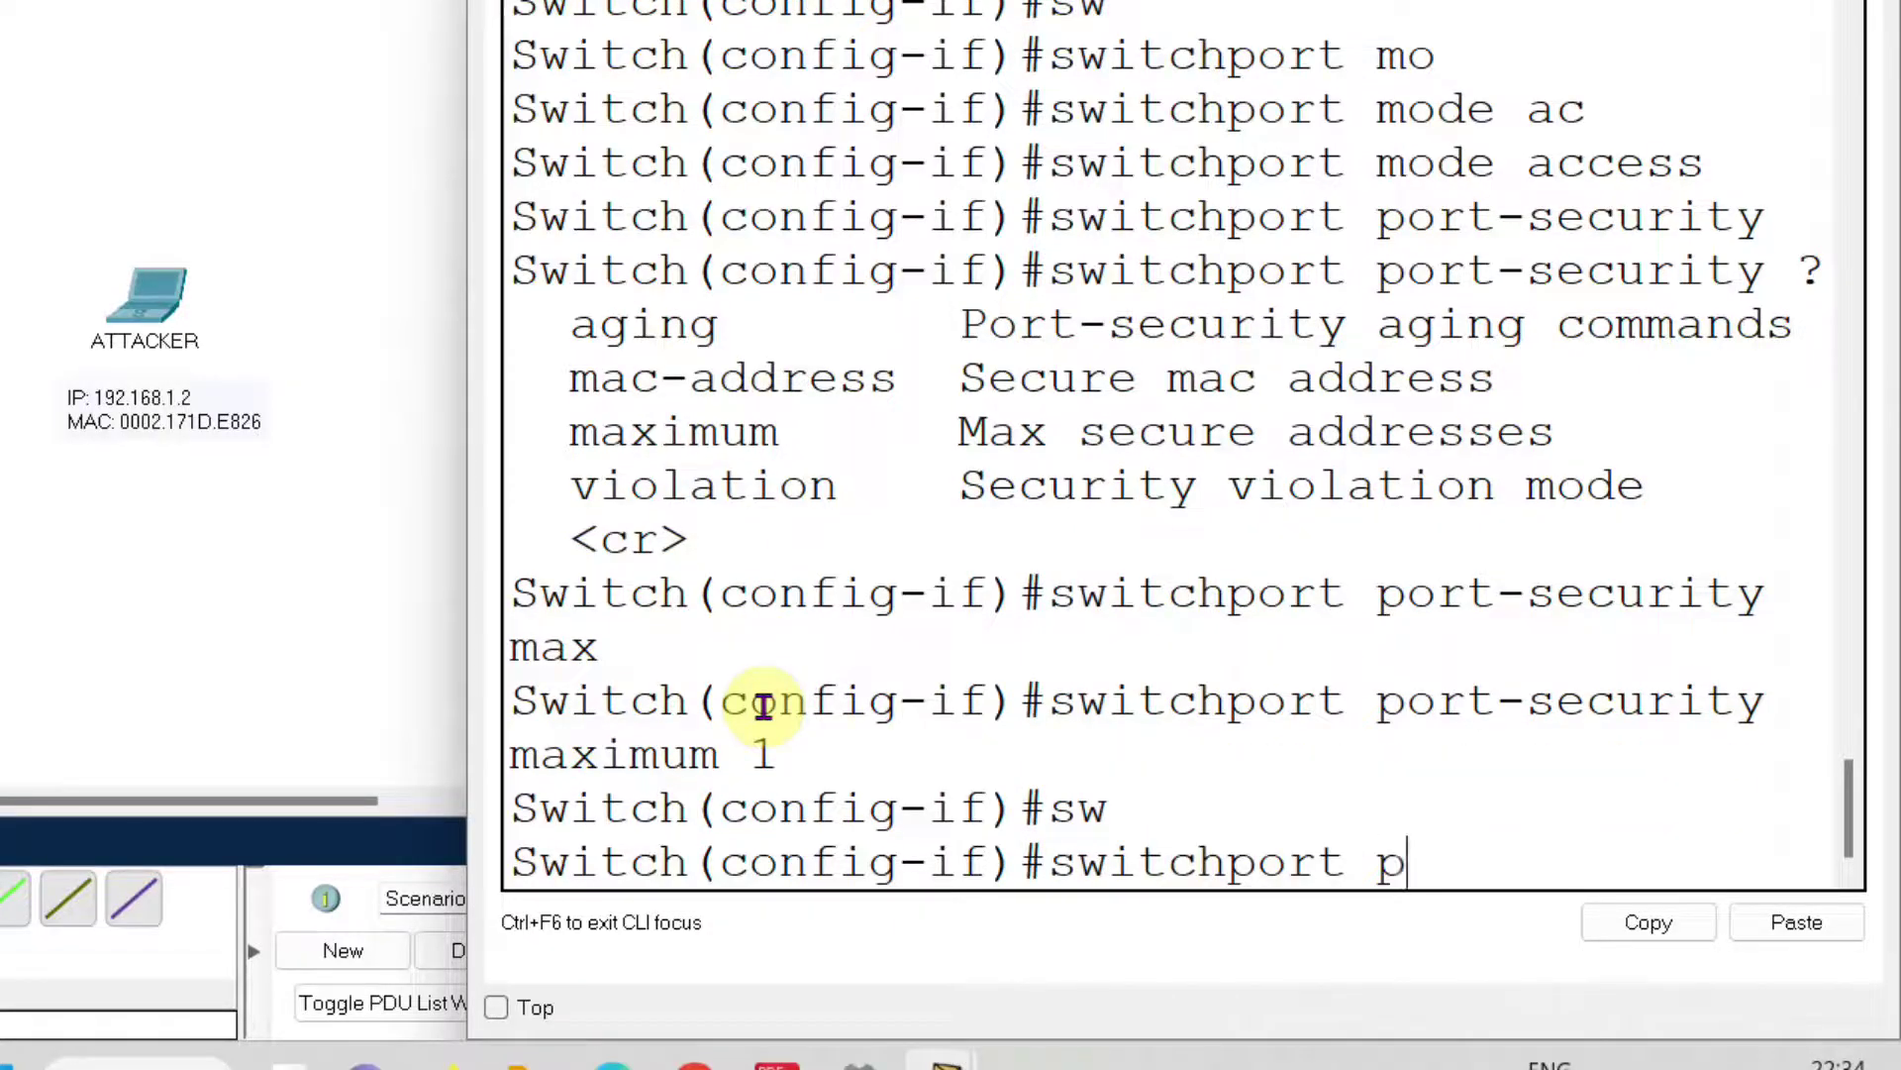
key(Tab)
text(ma)
key(Tab)
text(c)
key(Tab)
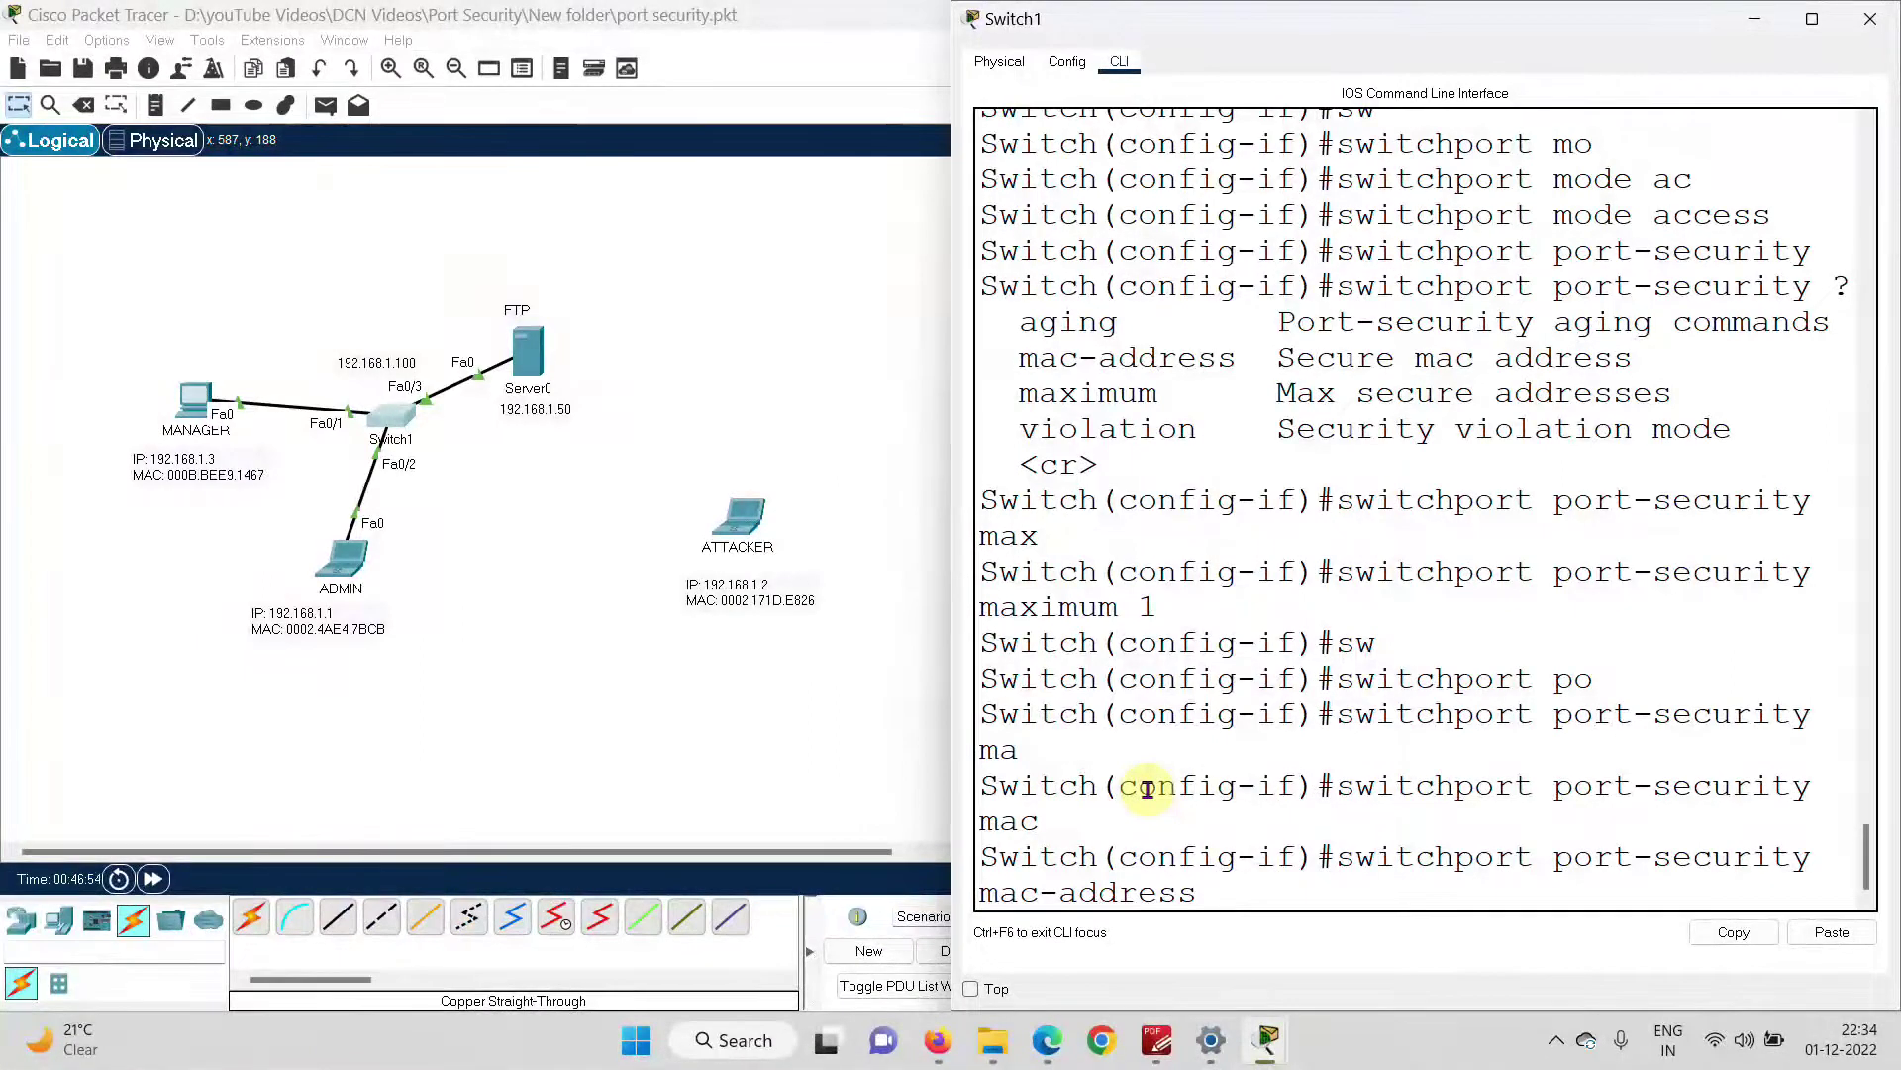
click(334, 590)
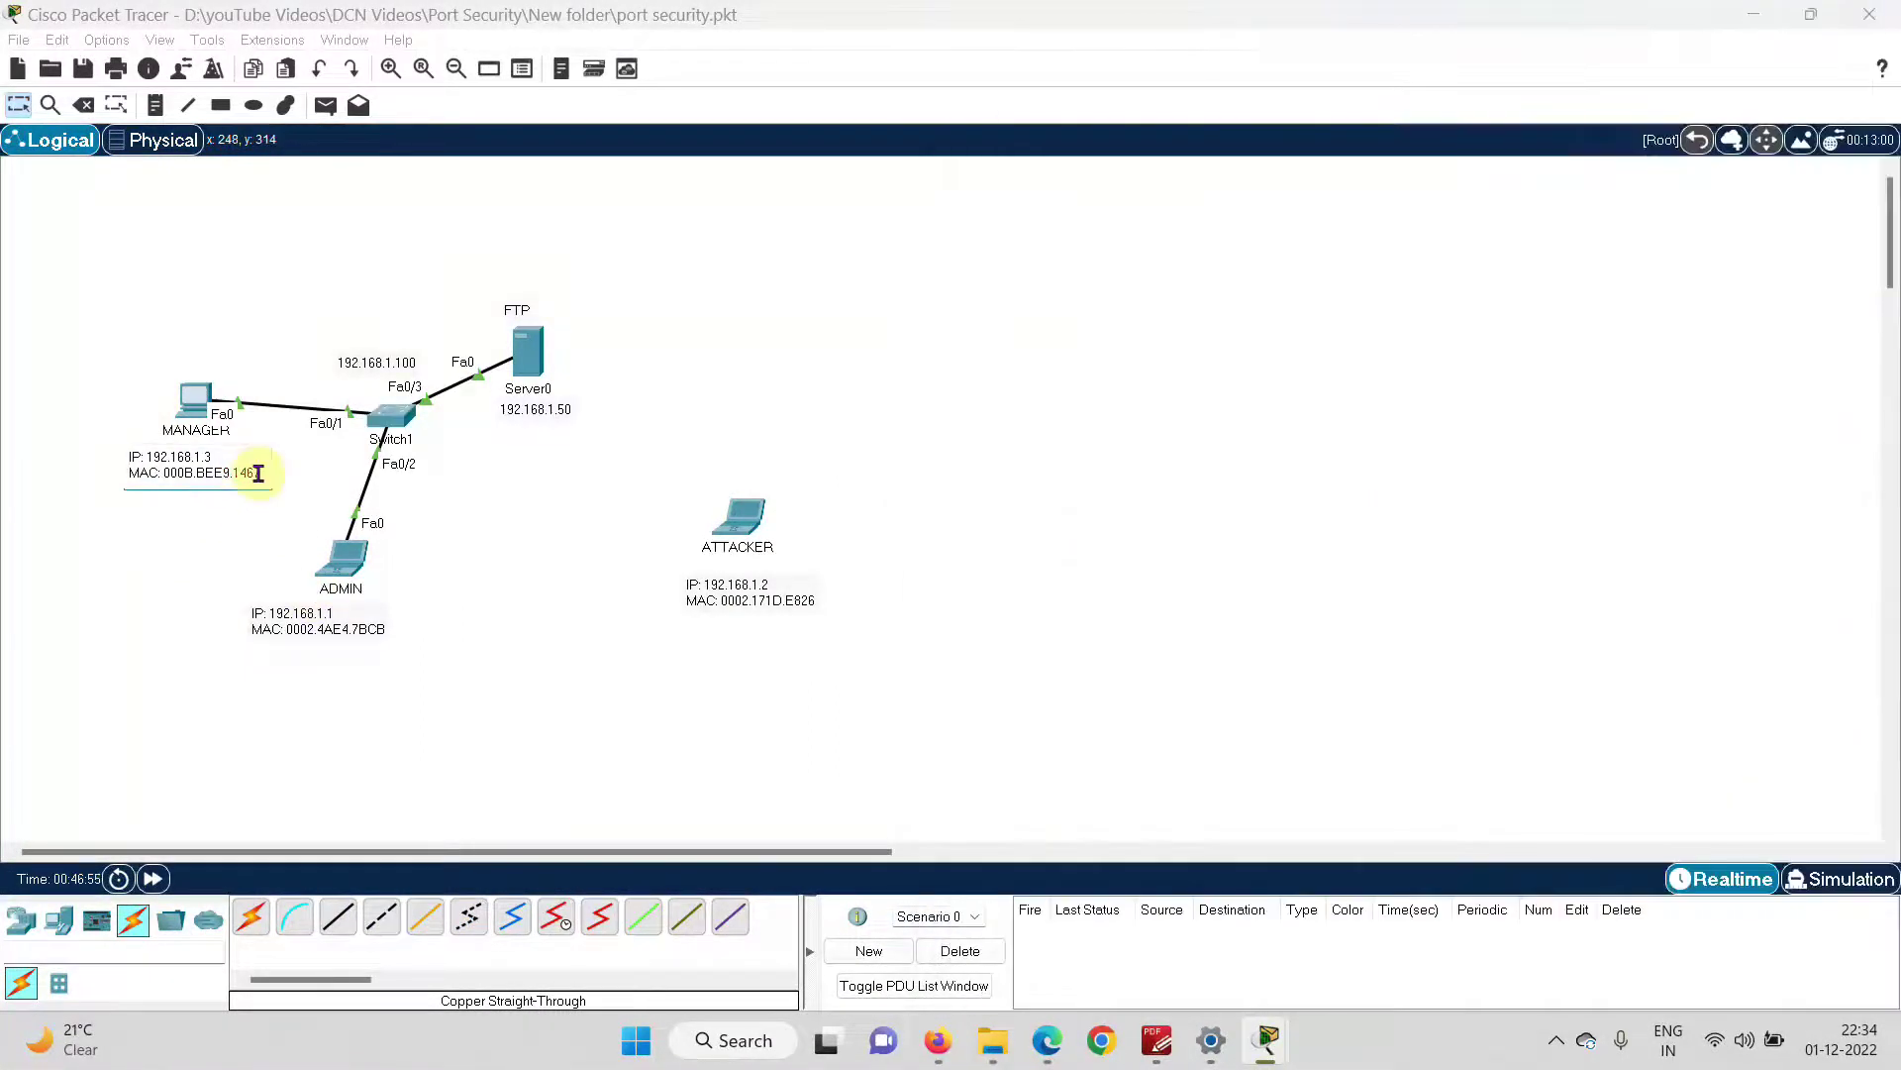
drag(256, 472, 164, 473)
key(super+c)
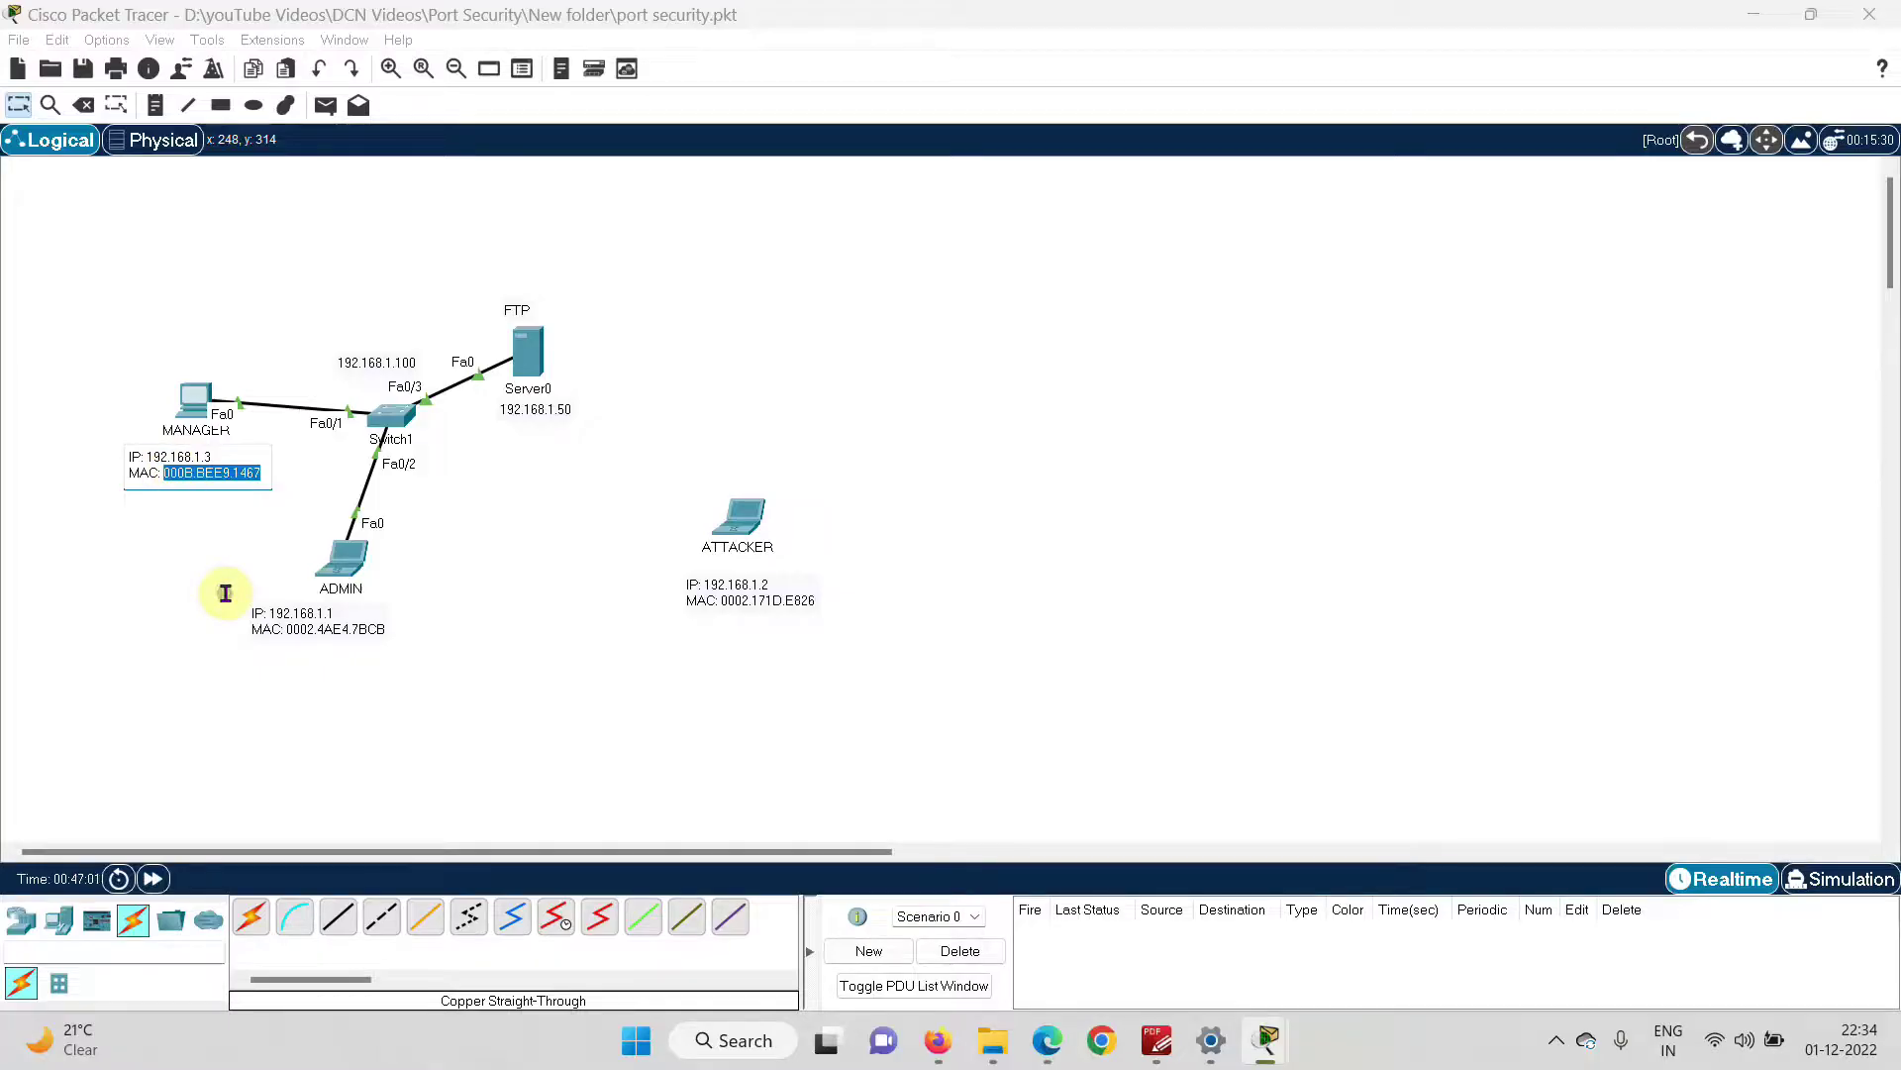
key(alt+Tab)
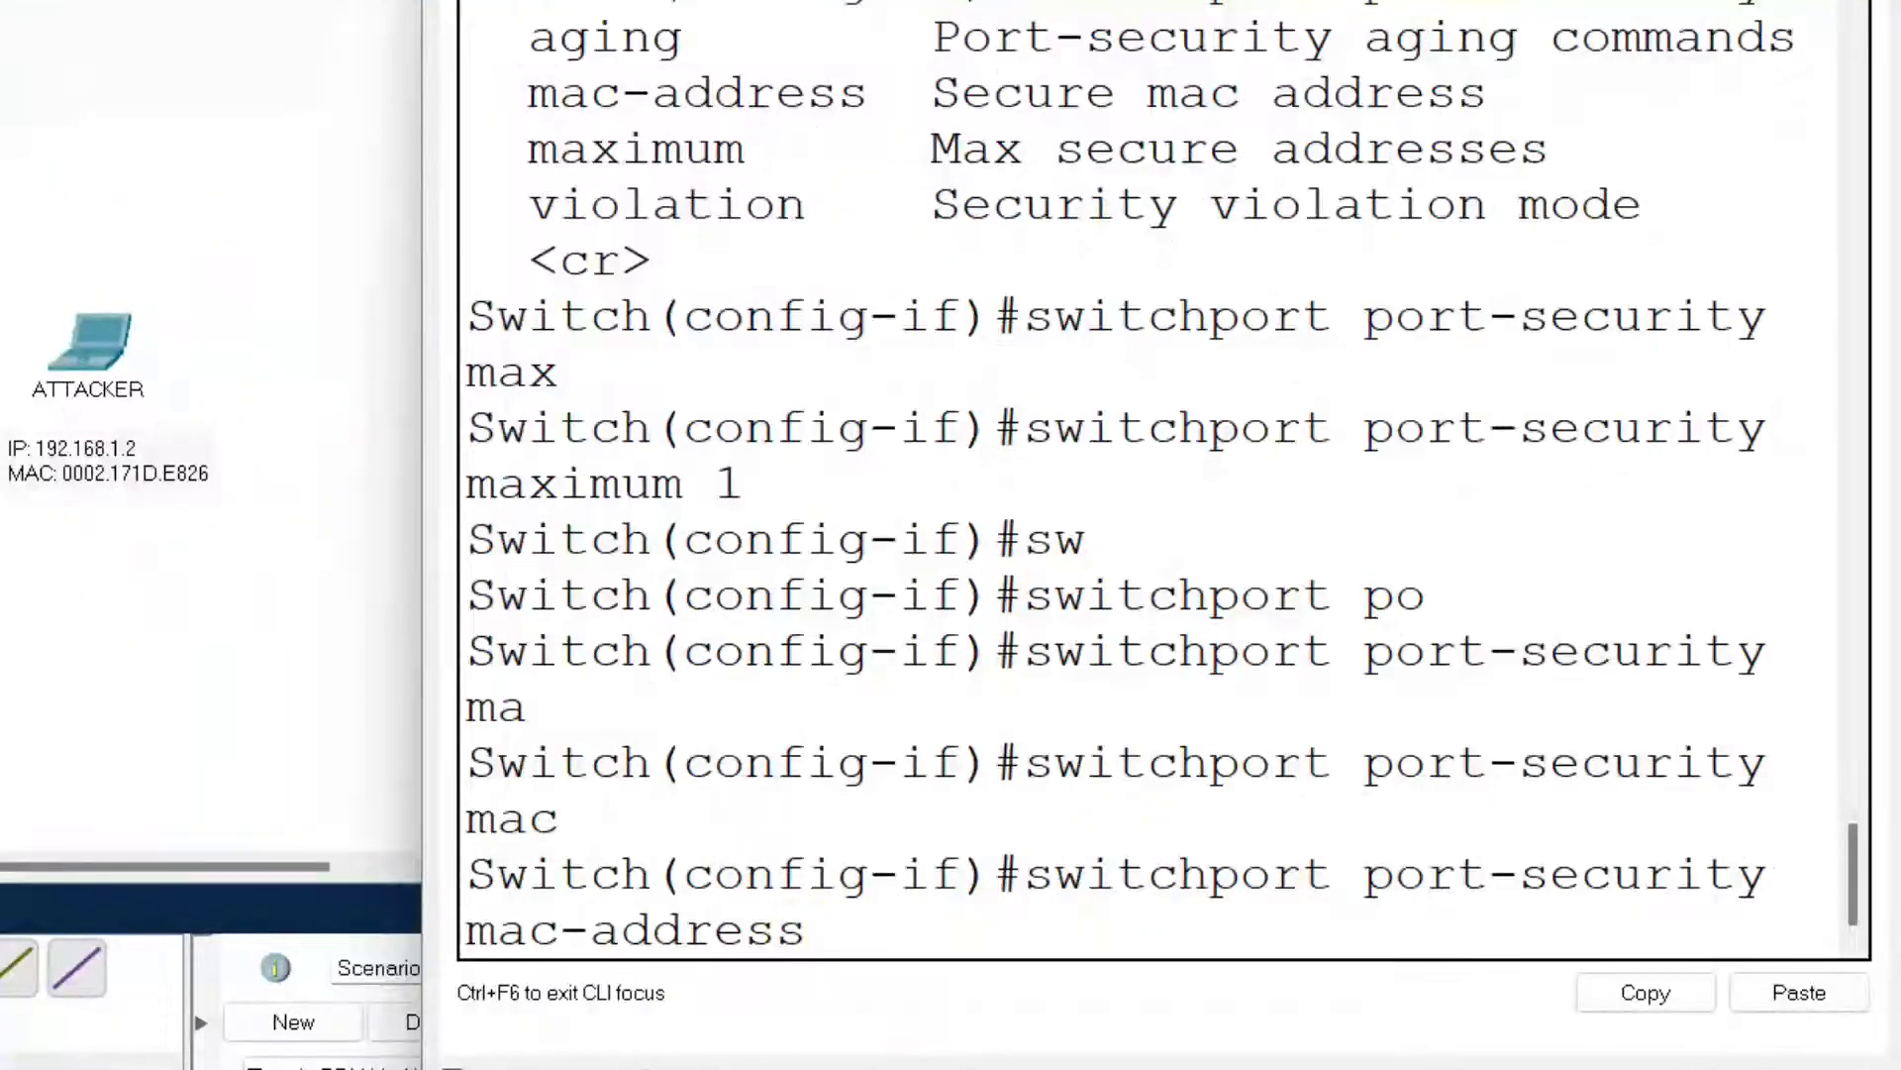
right_click(847, 933)
click(928, 986)
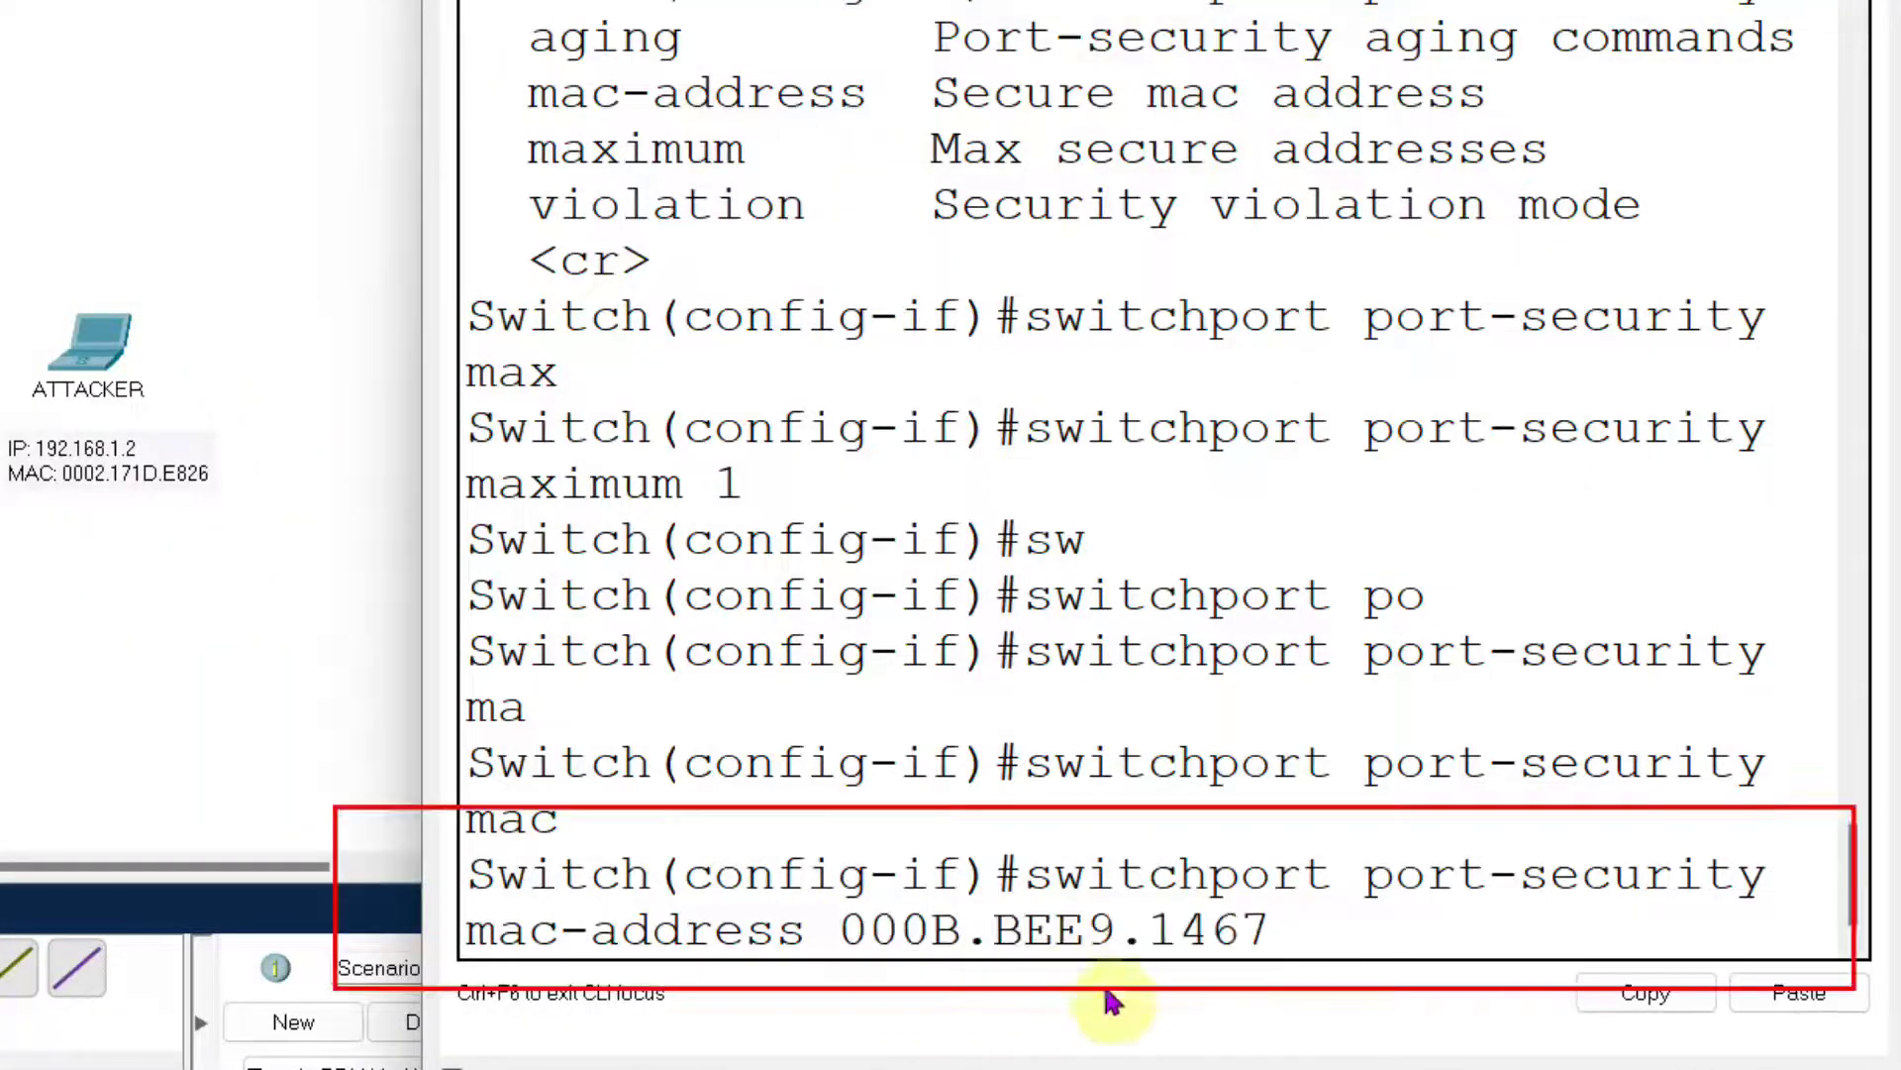
key(Return)
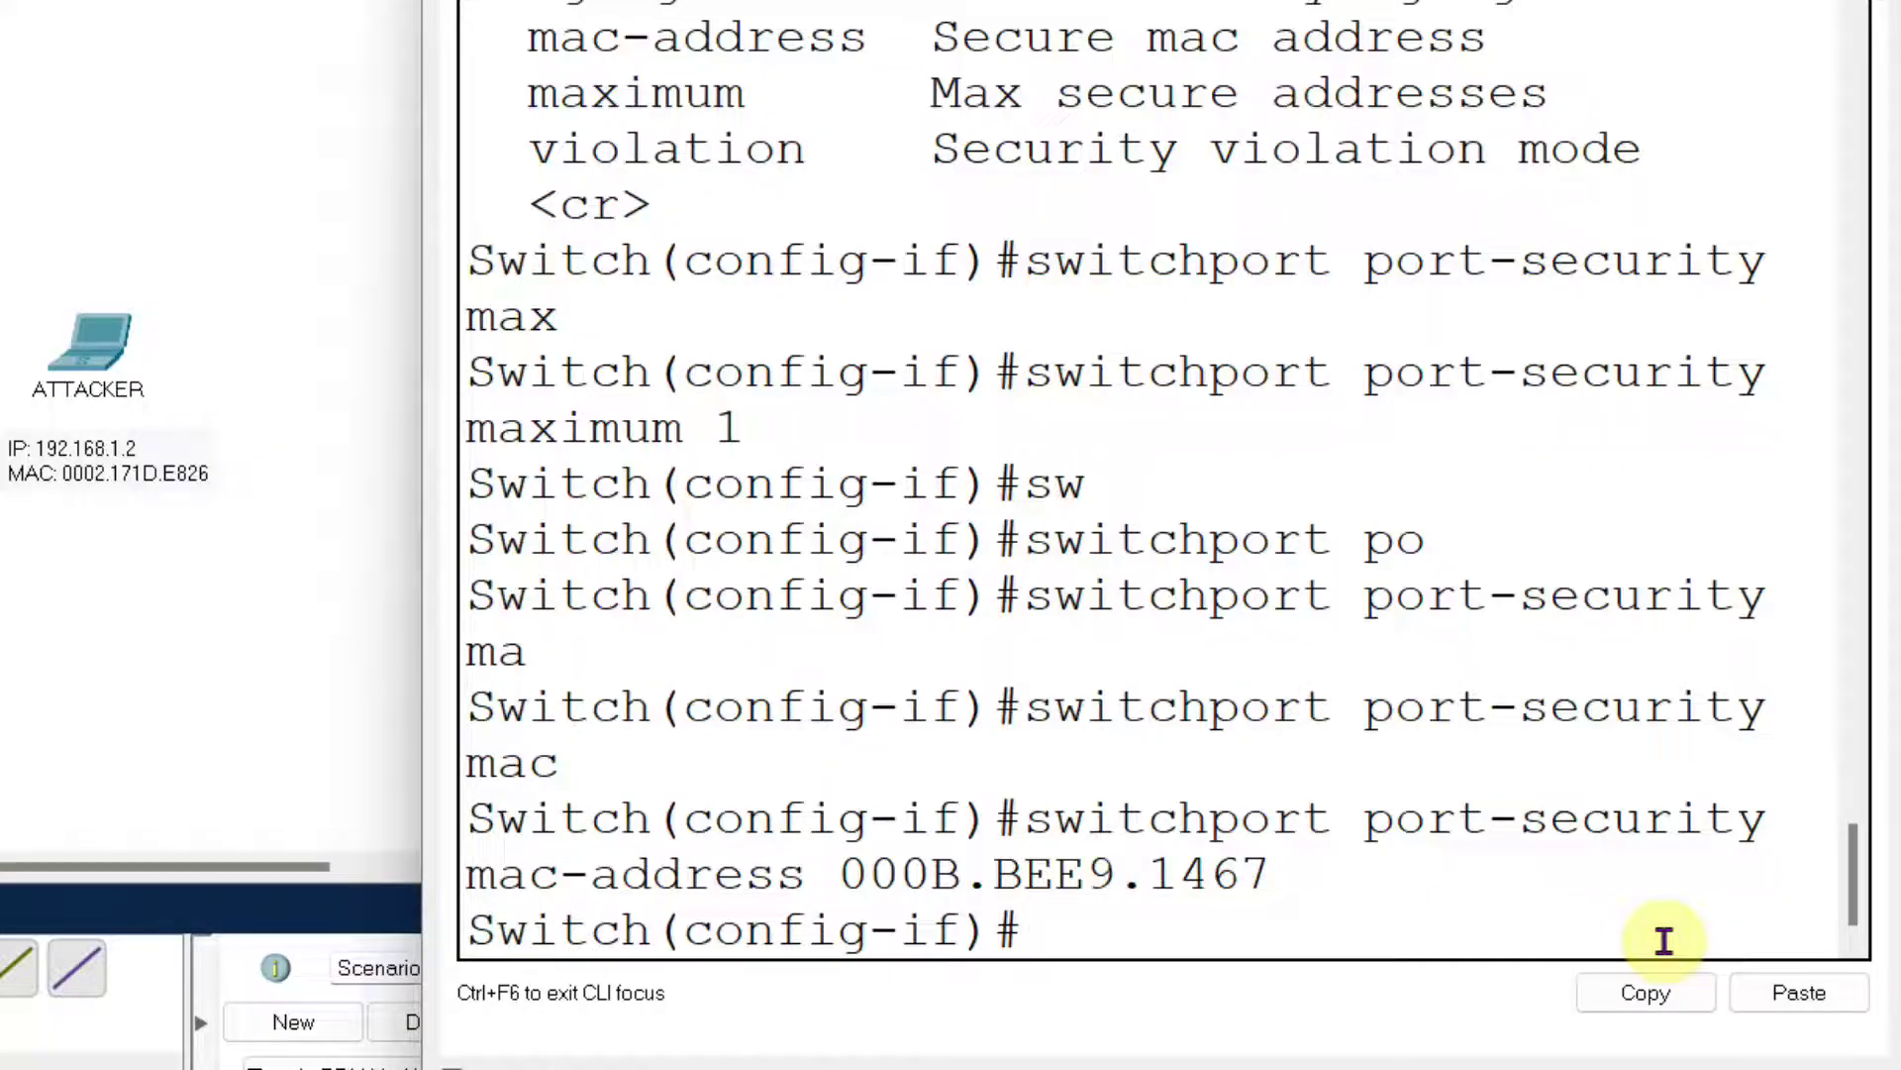
- List the port-security violation modes and set FastEthernet0/1's violation mode to shutdown
text(swi)
key(Tab)
text(po)
key(Tab)
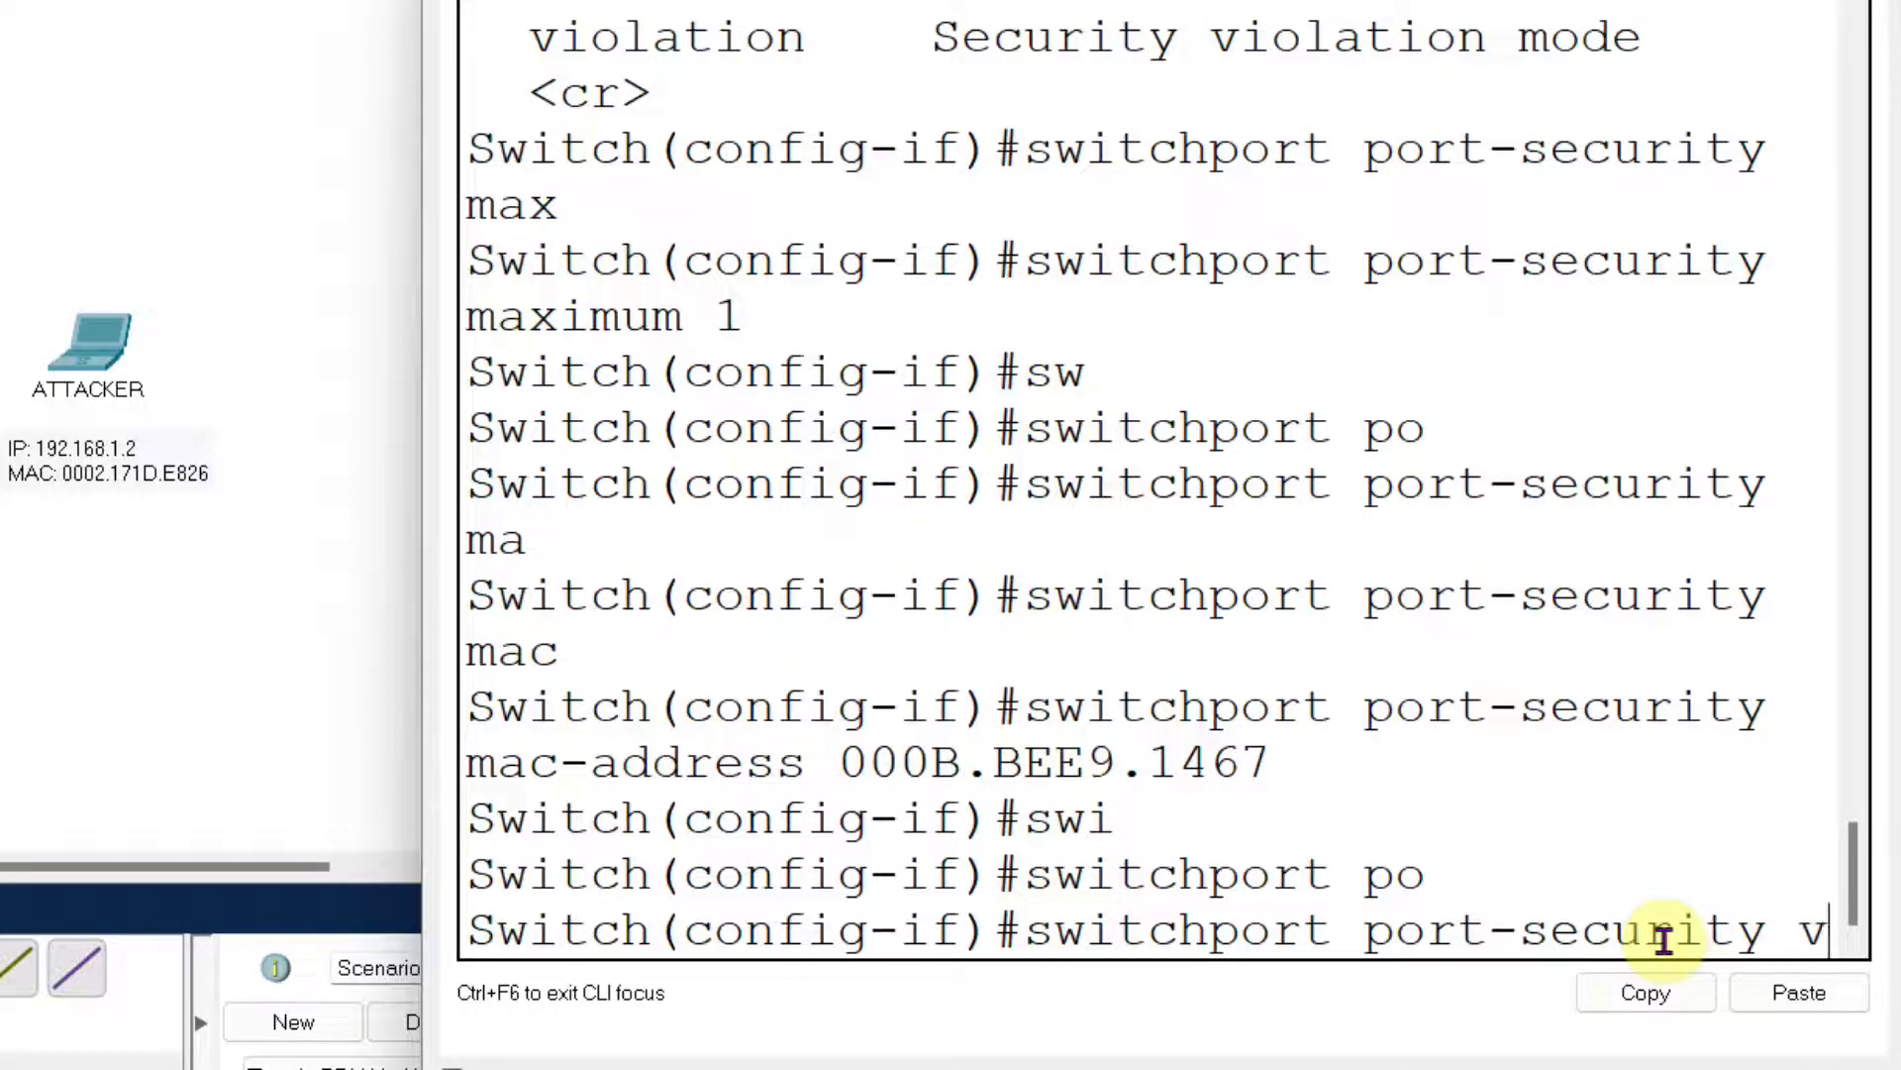
text(v)
key(Tab)
text(?)
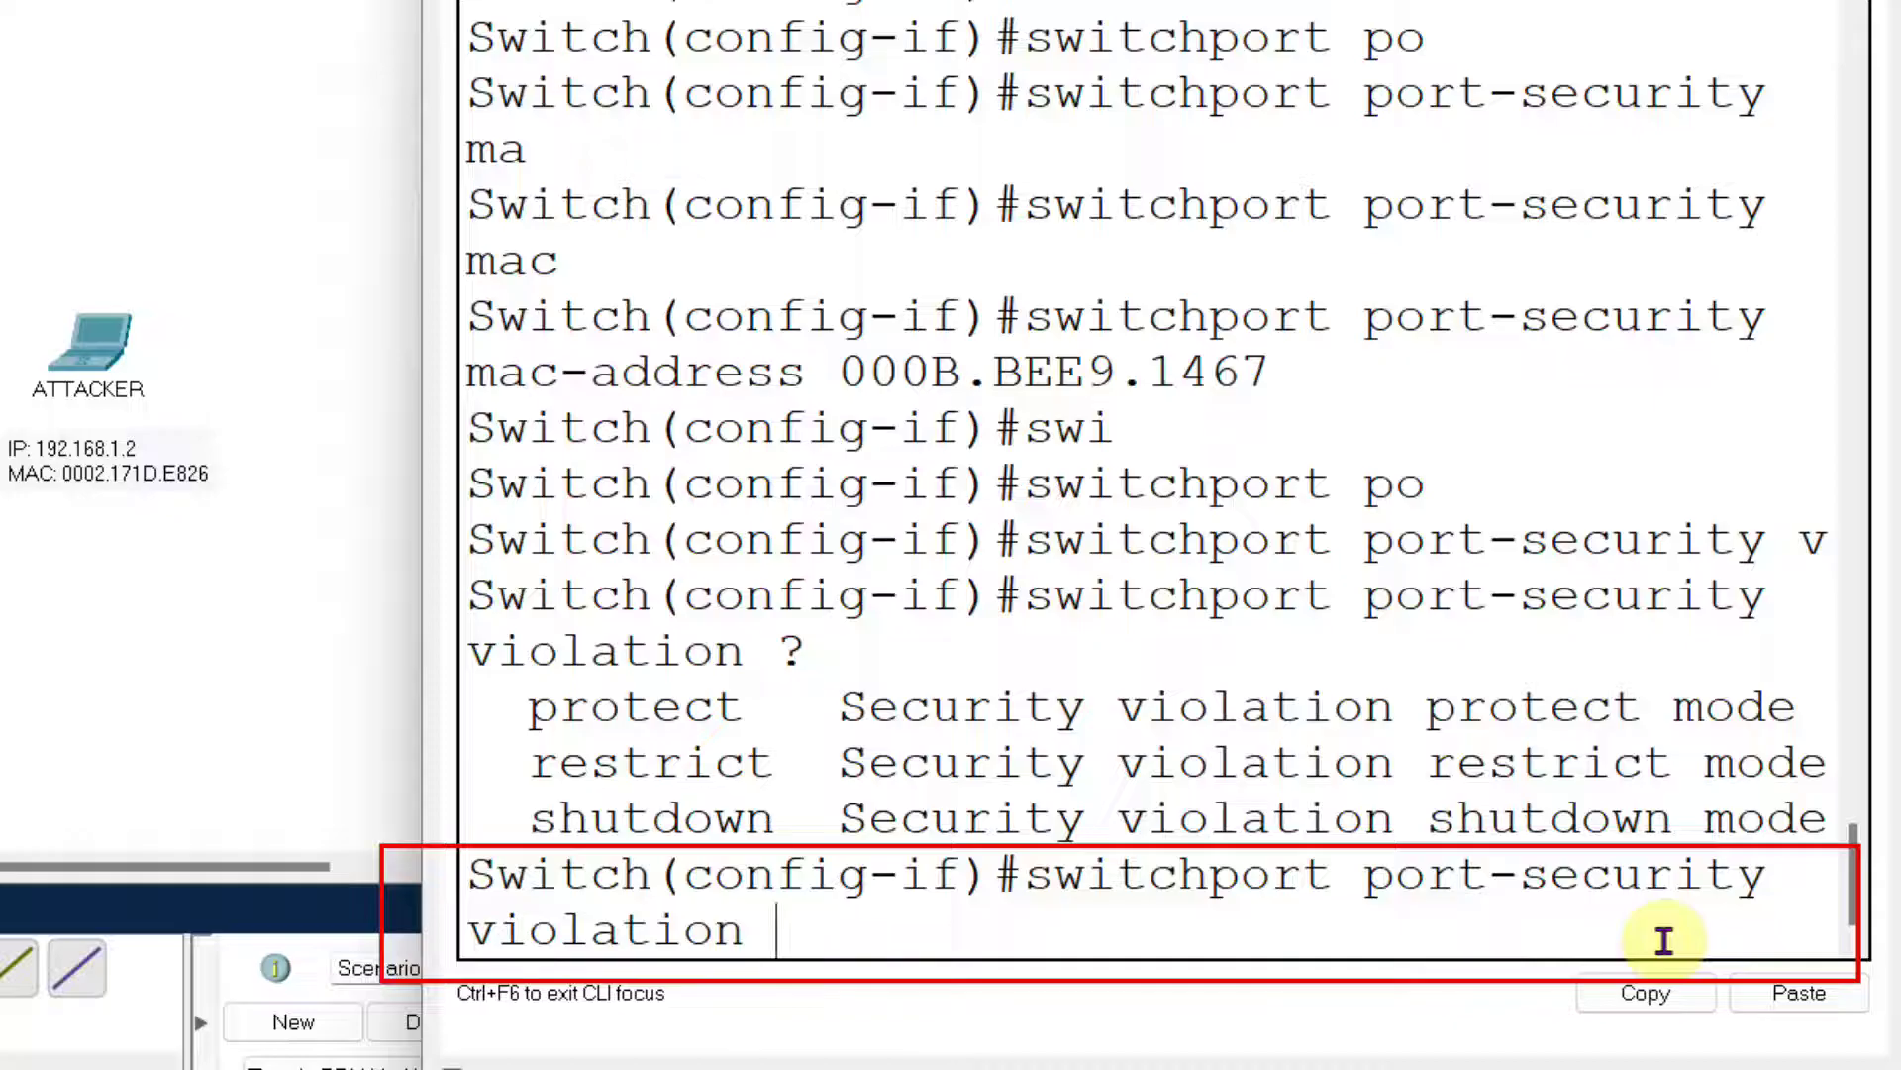
text(sh)
key(Tab)
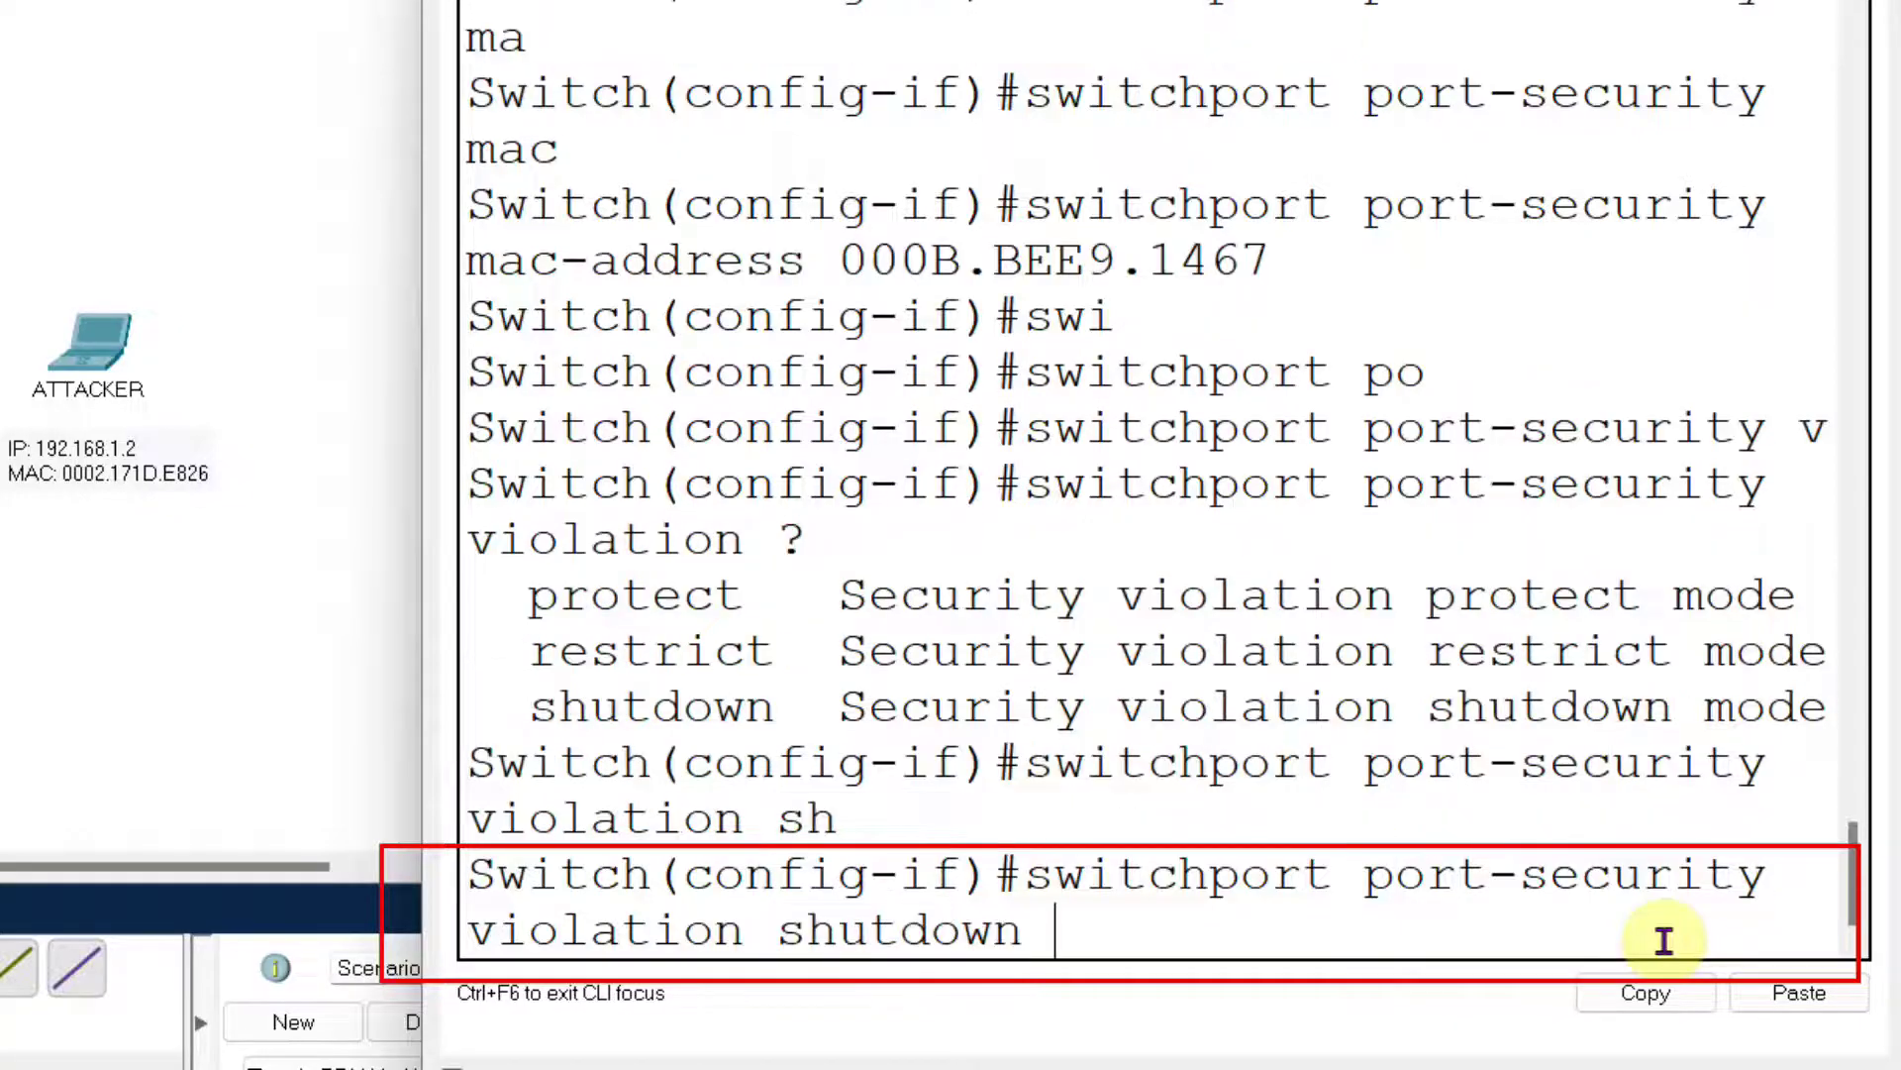
key(Return)
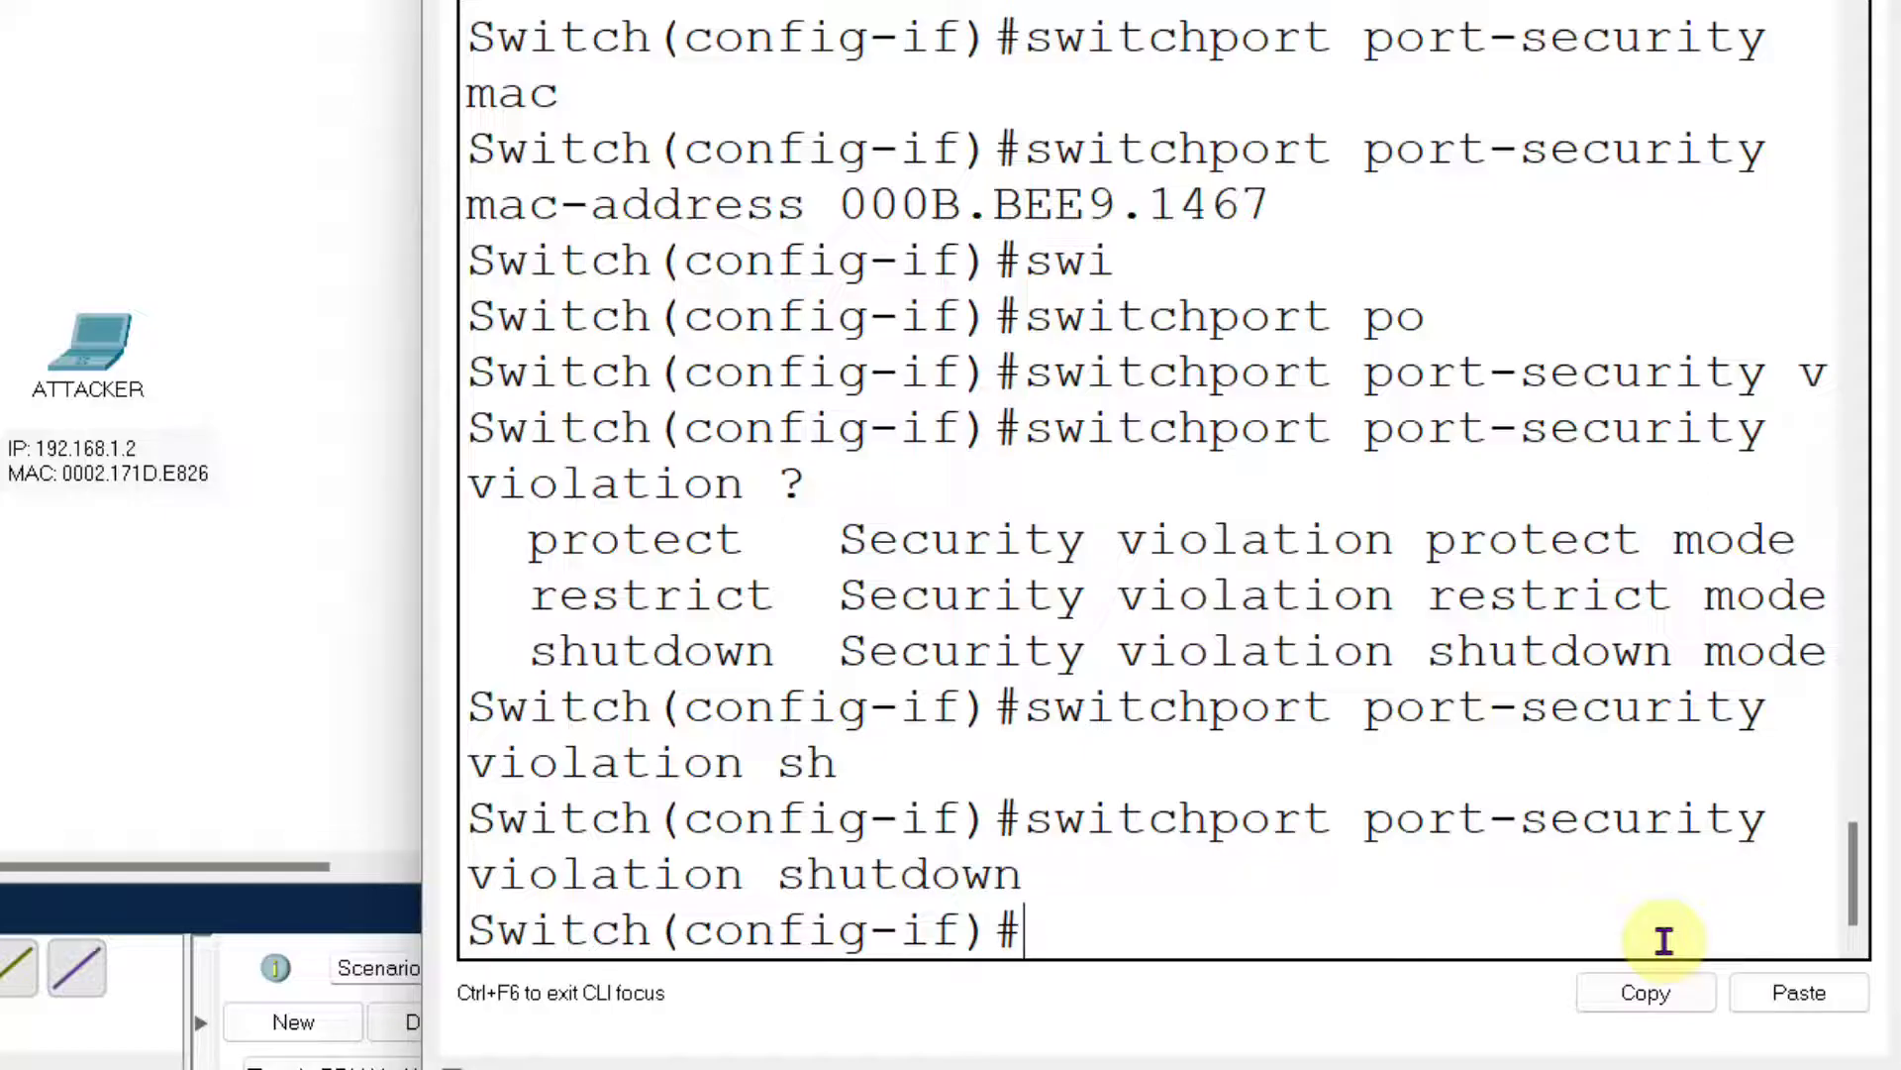
- Exit to privileged EXEC mode and display Switch1's port security status with show port-security
text(end)
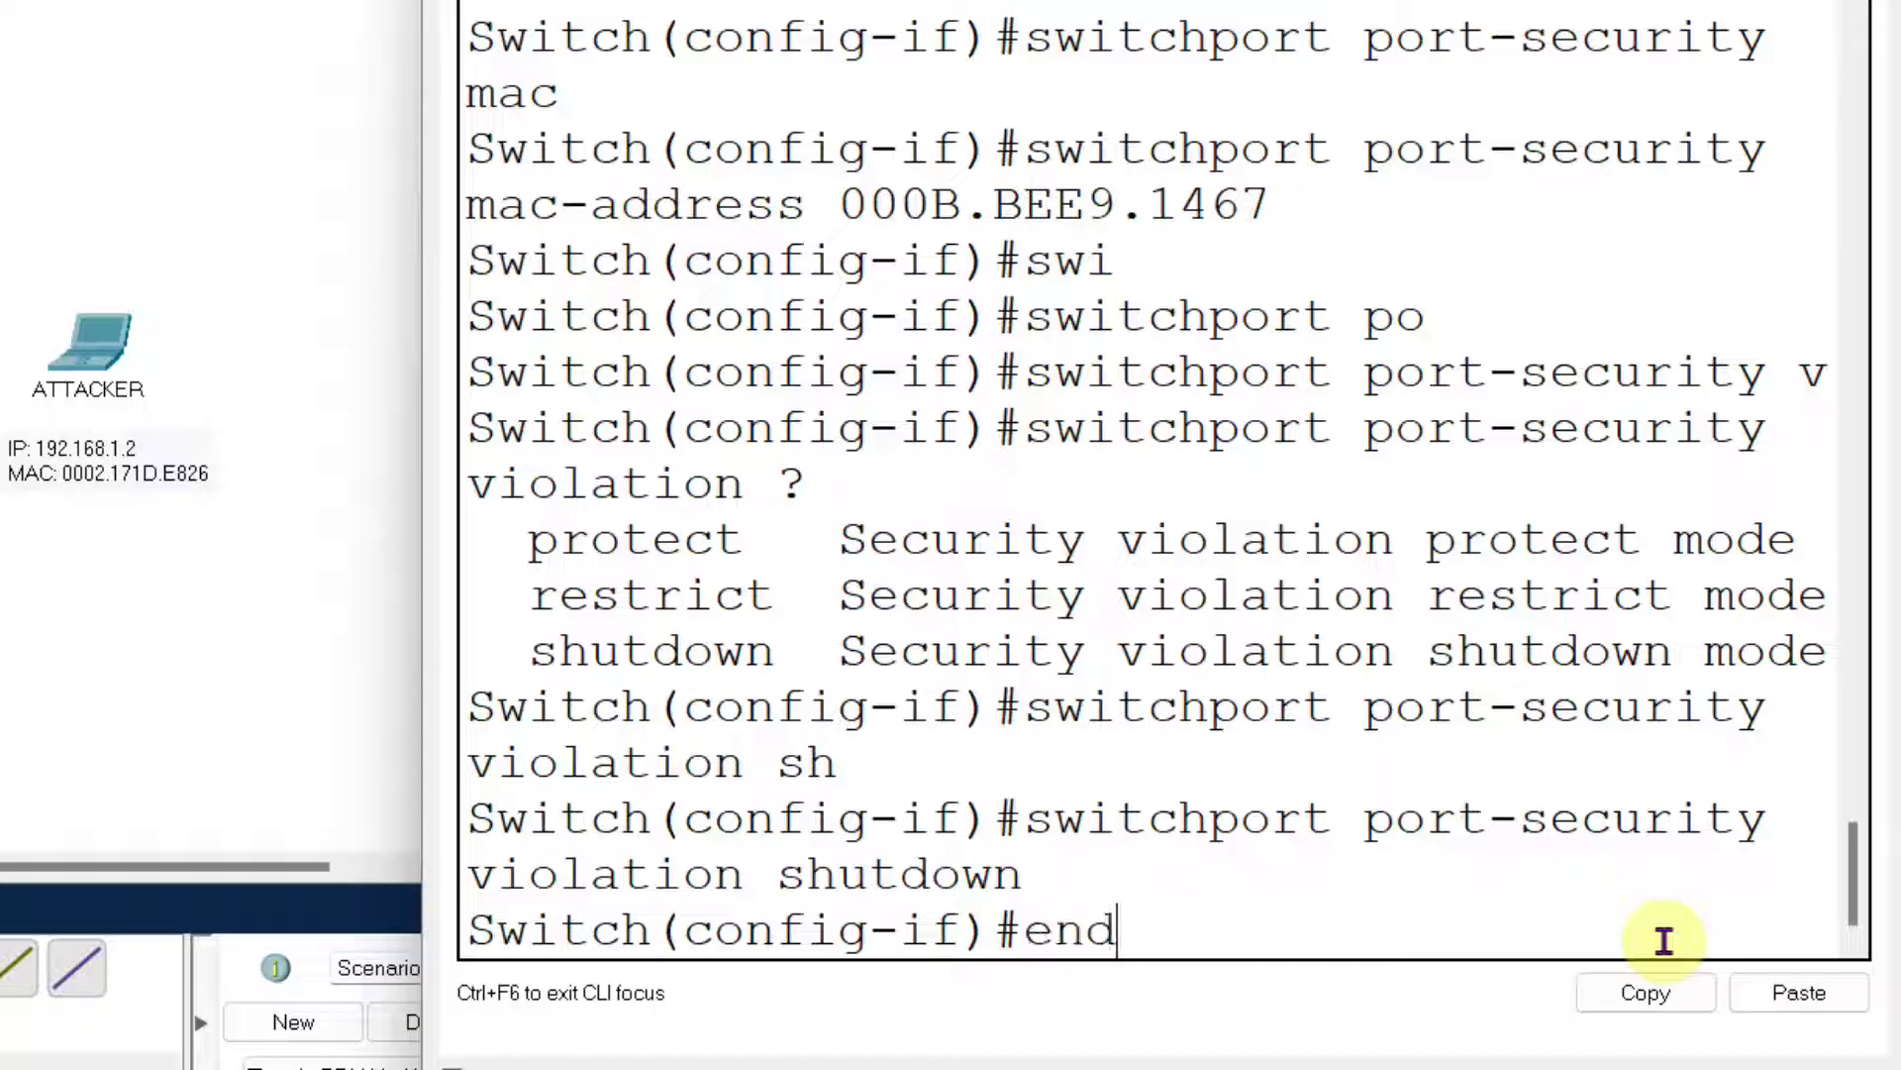
key(Return)
key(Return)
text(show )
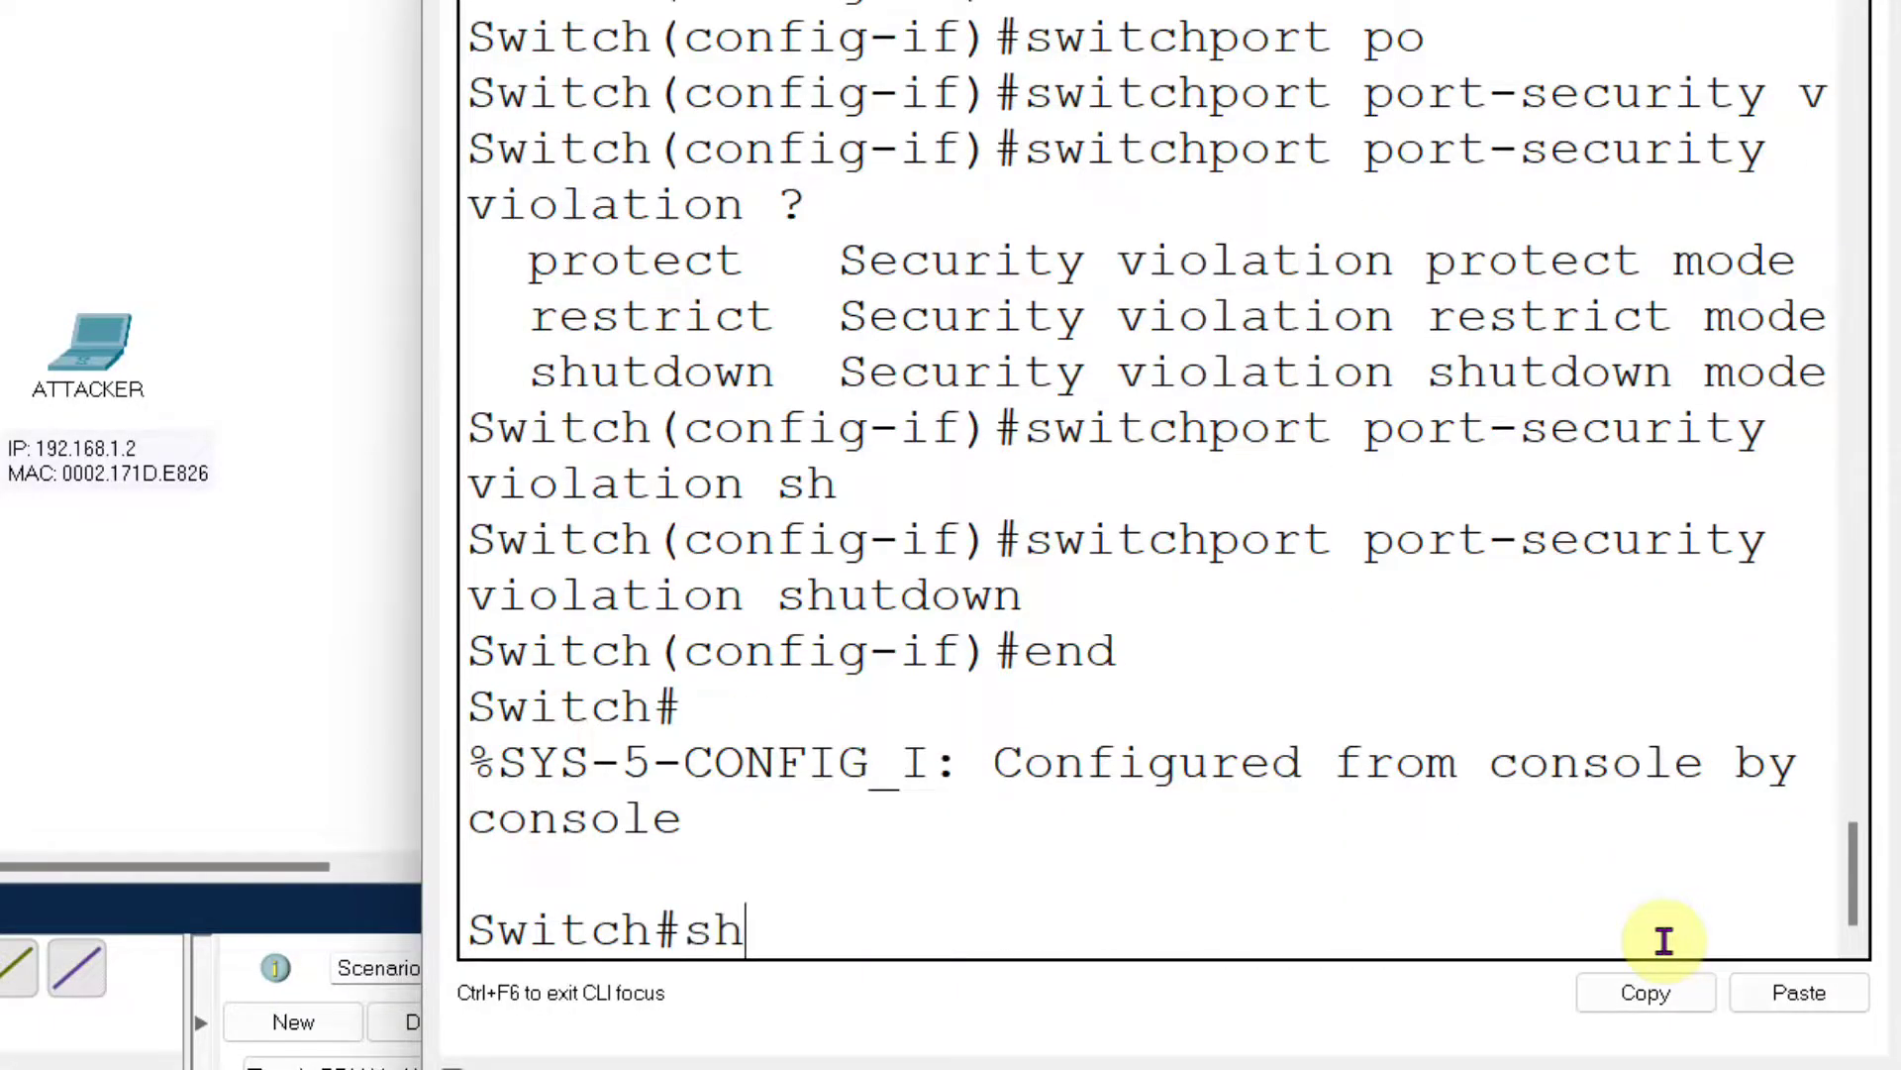
text(po)
key(Tab)
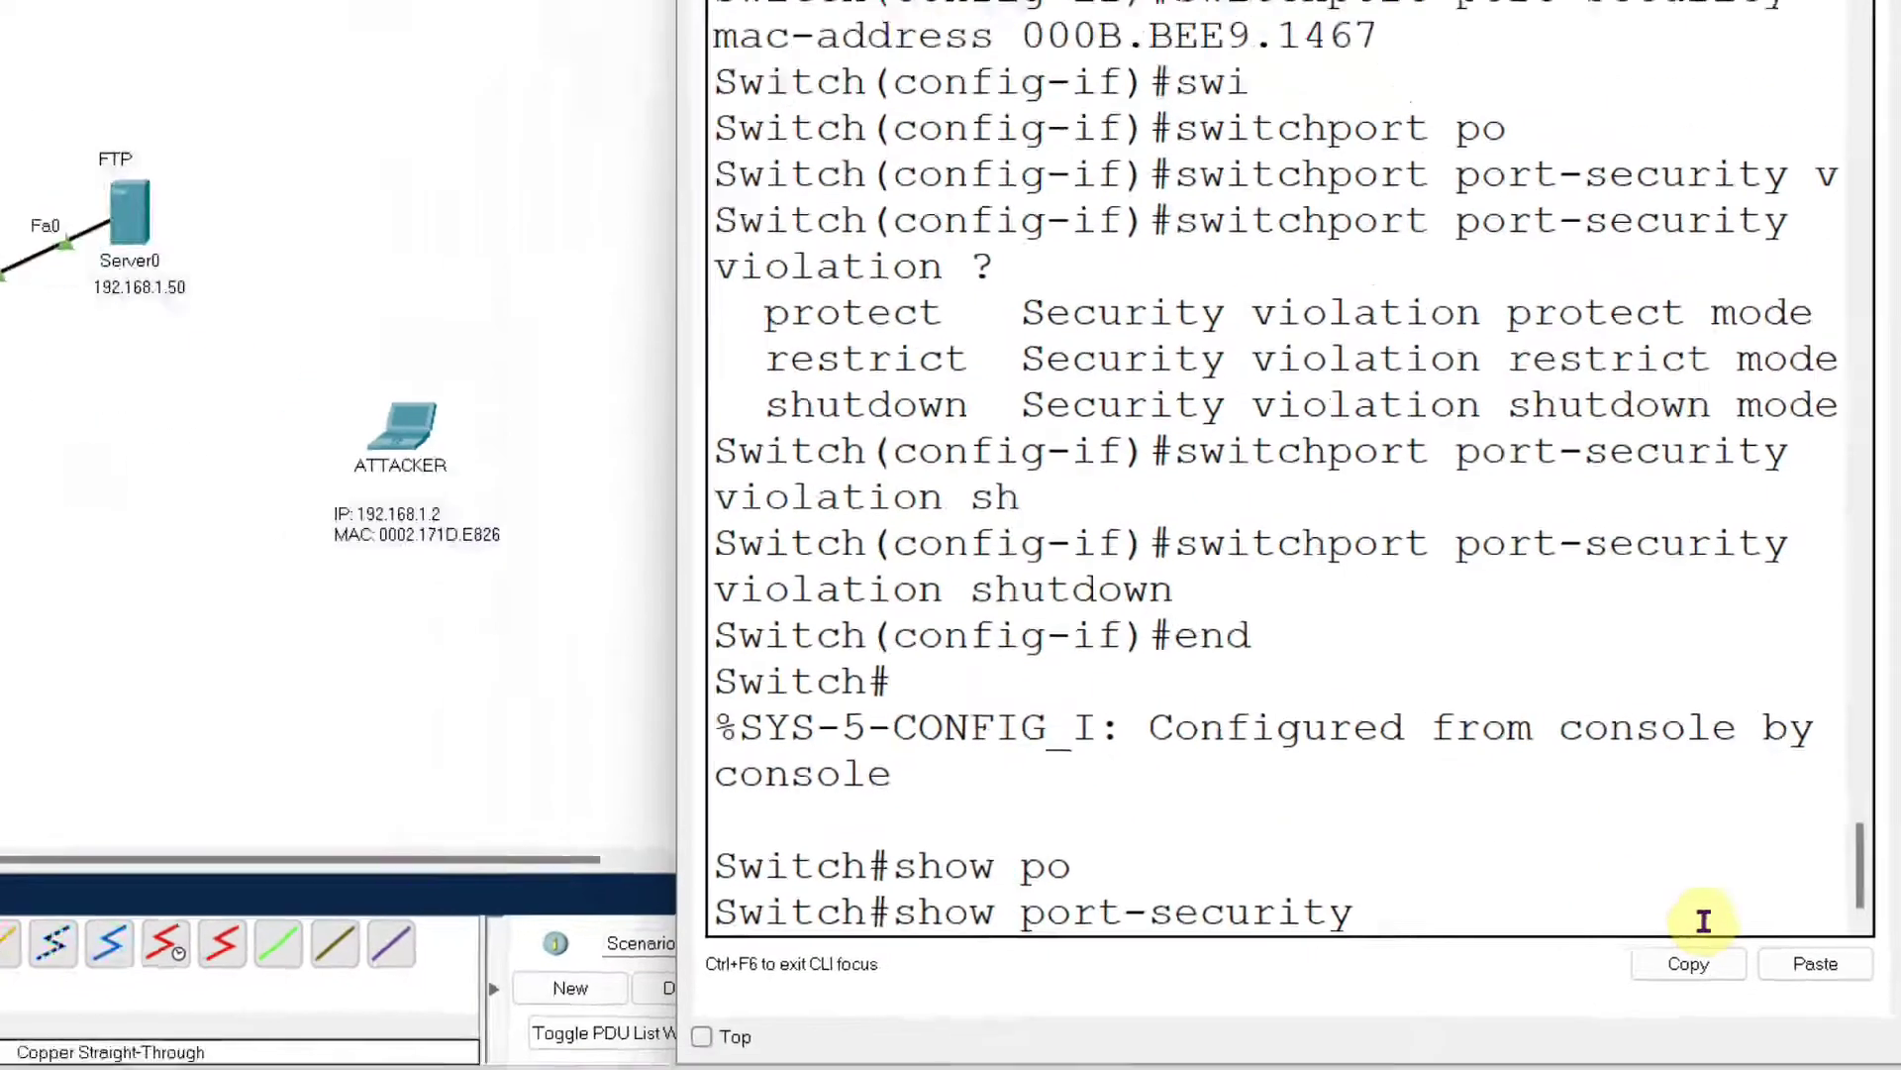
key(Return)
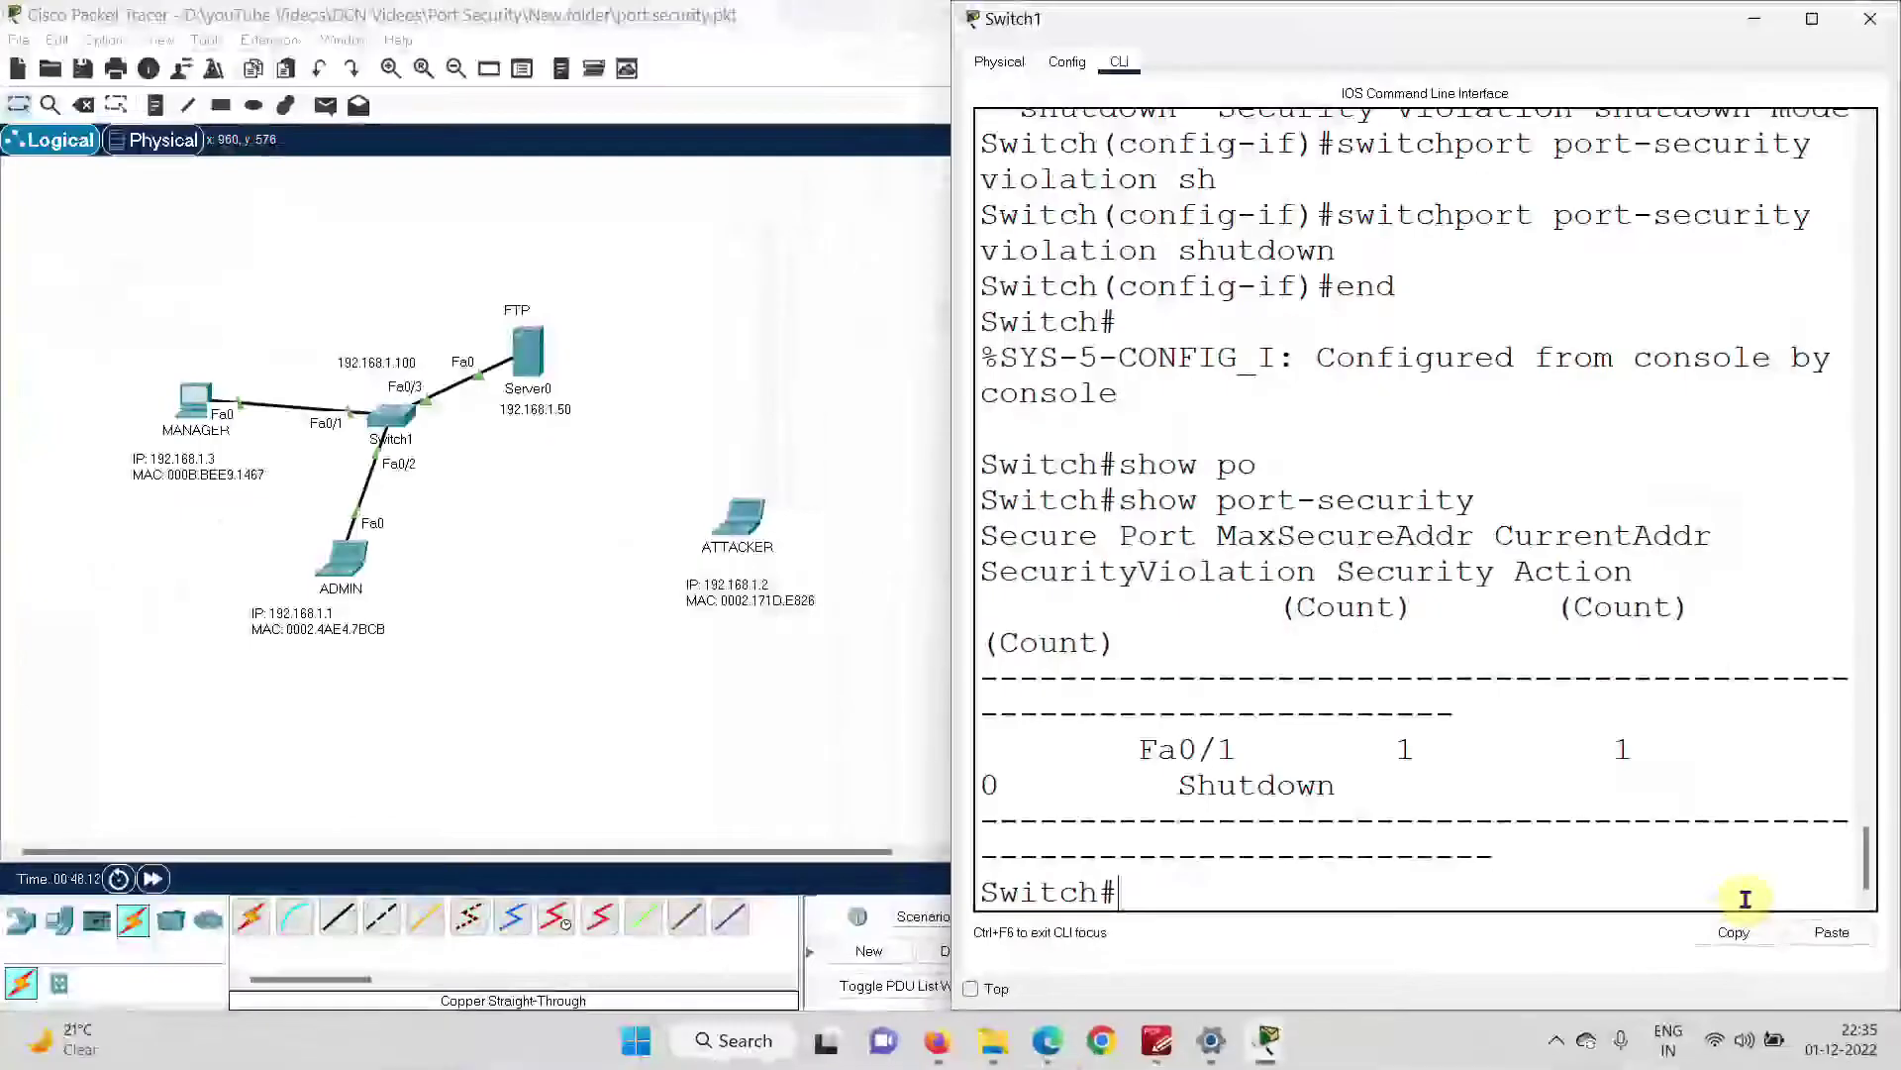
- Enlarge the Switch1 window, examine Fa0/1's address counts, violation count and security action in the port security table, and close the window
click(1812, 18)
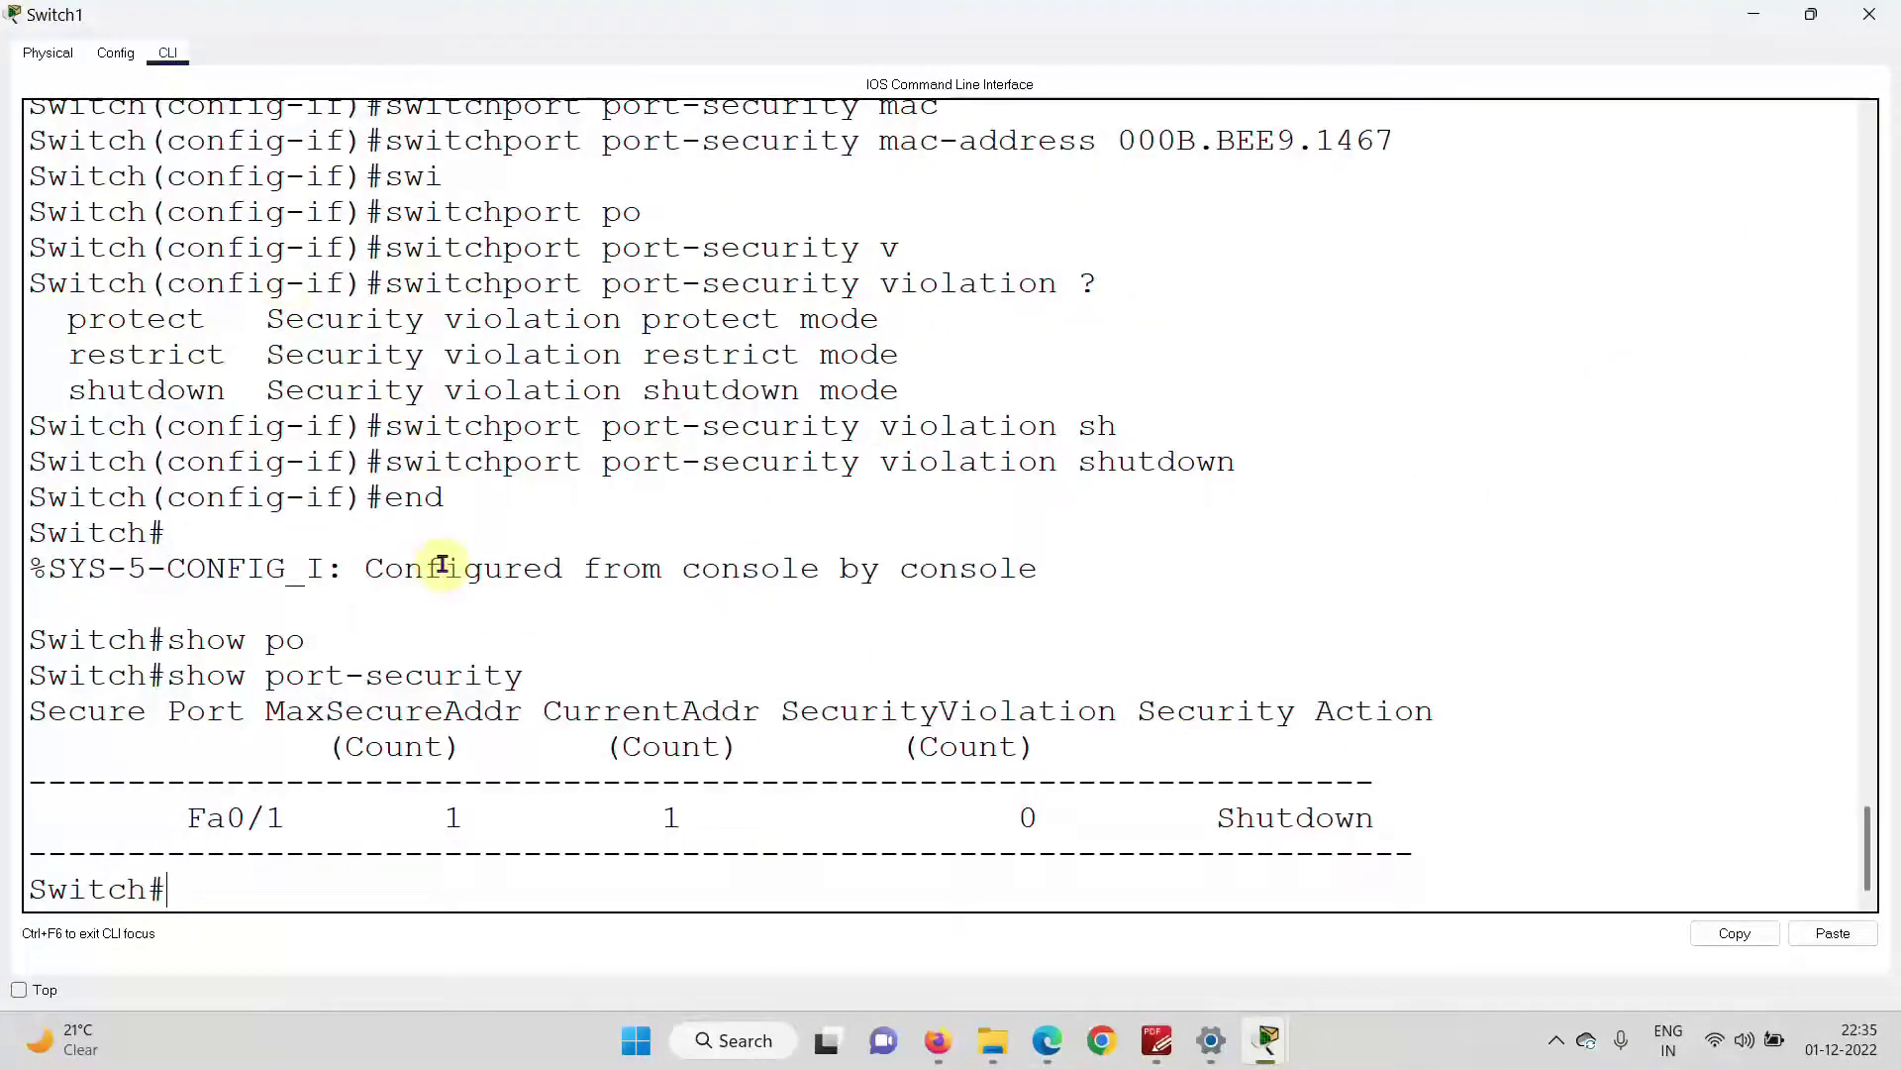
drag(28, 711, 1452, 854)
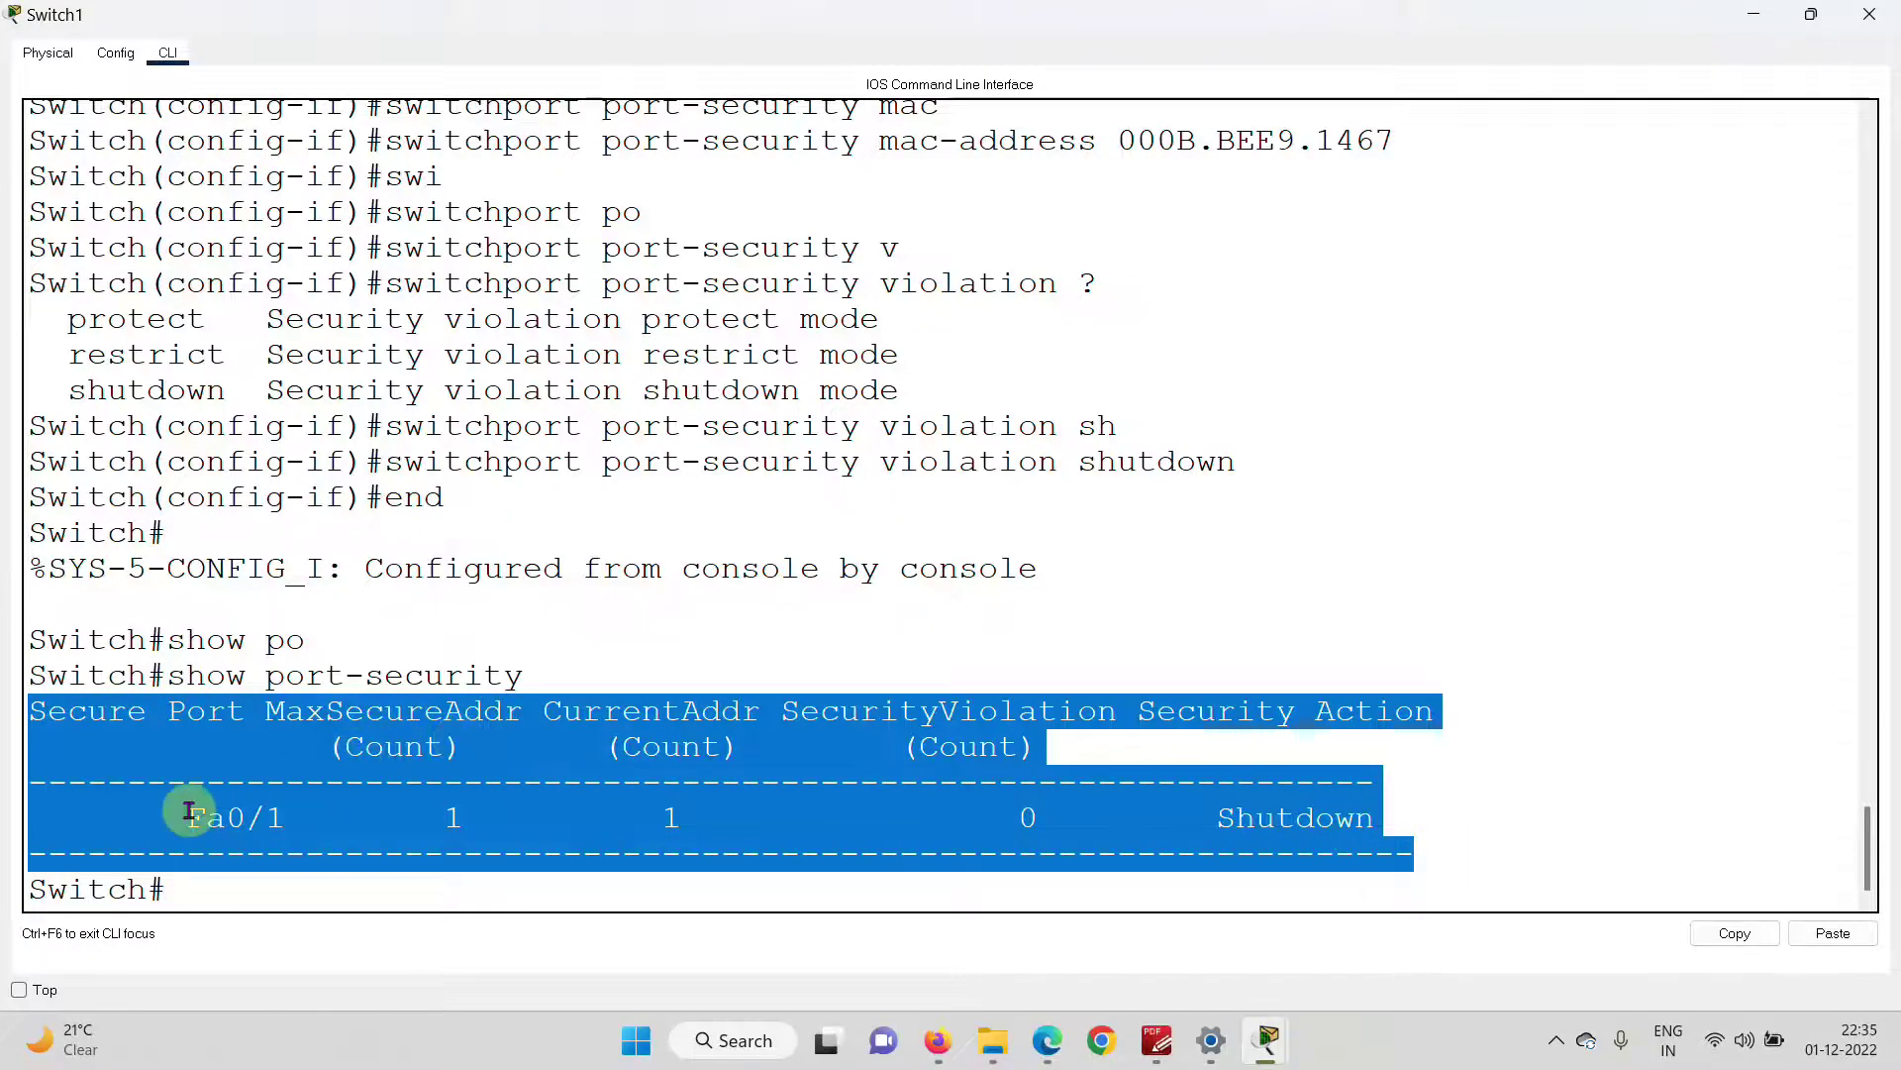
click(357, 723)
double_click(468, 828)
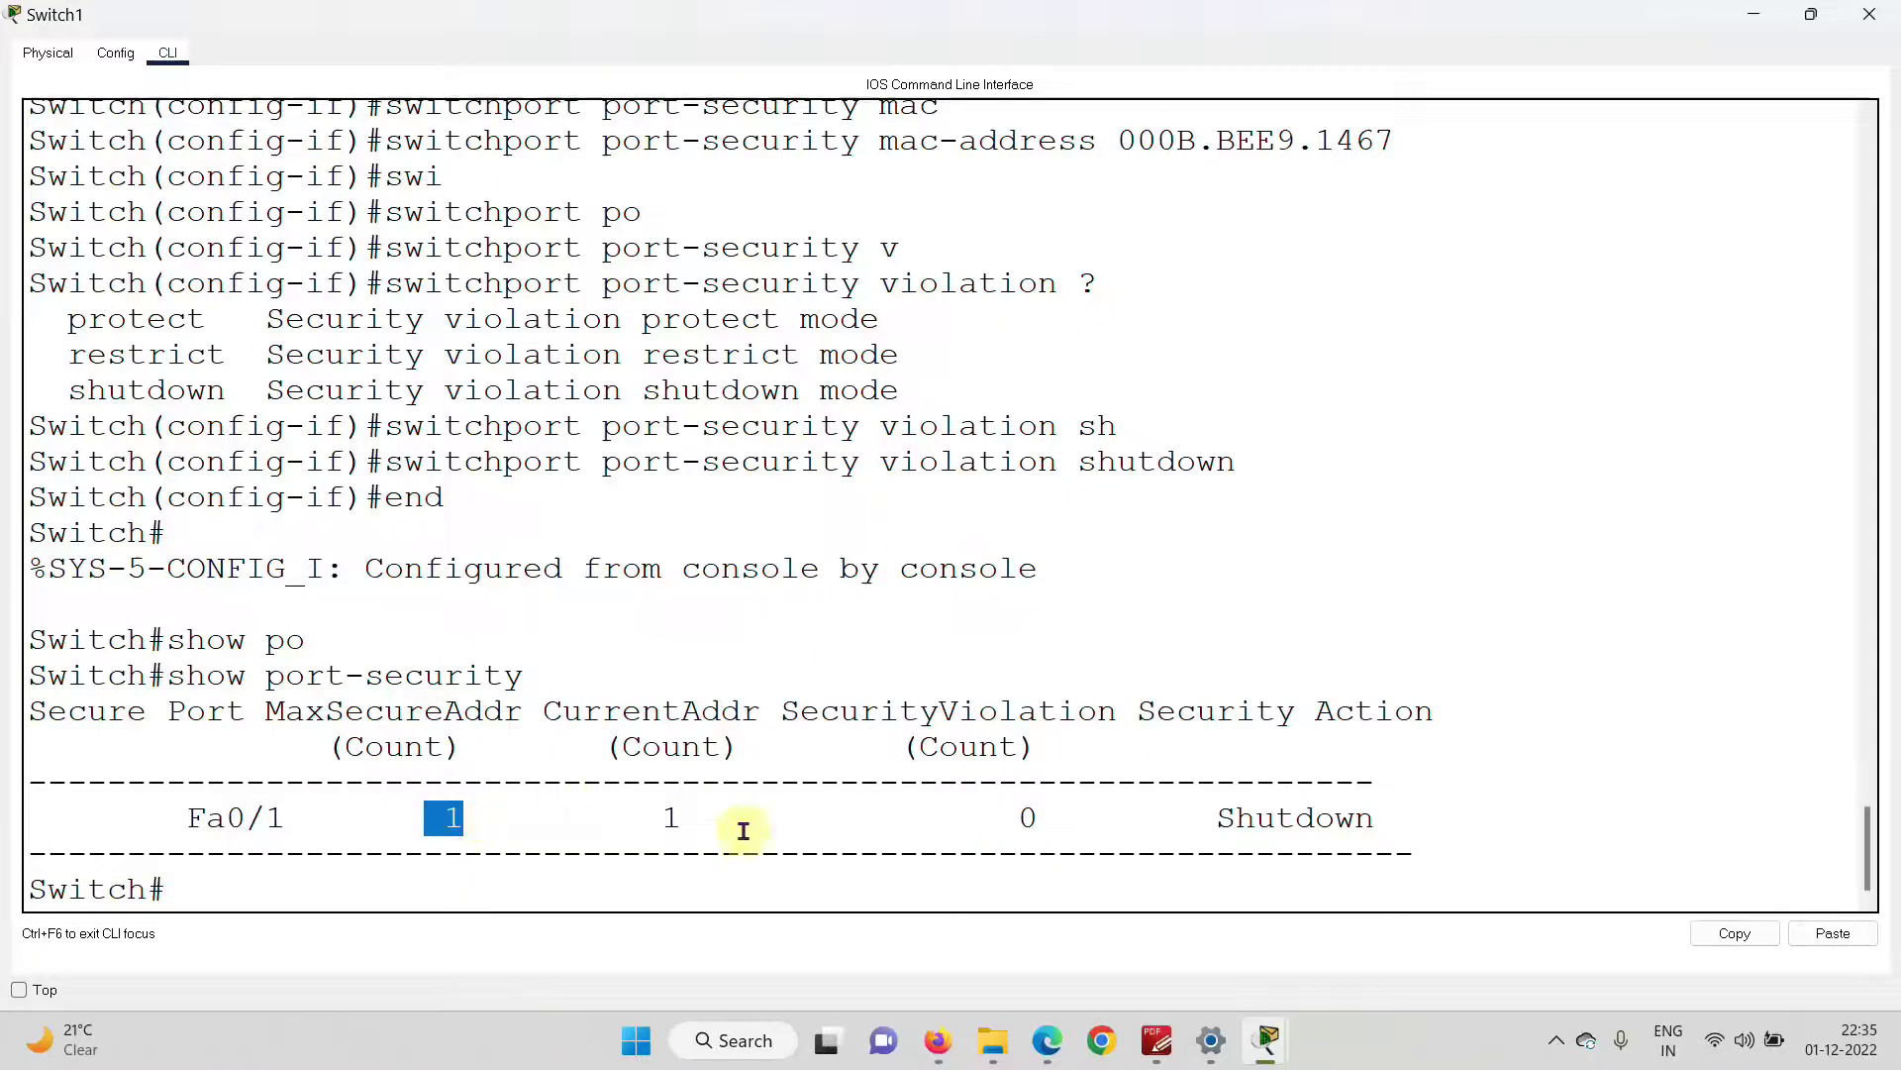
drag(704, 819, 637, 810)
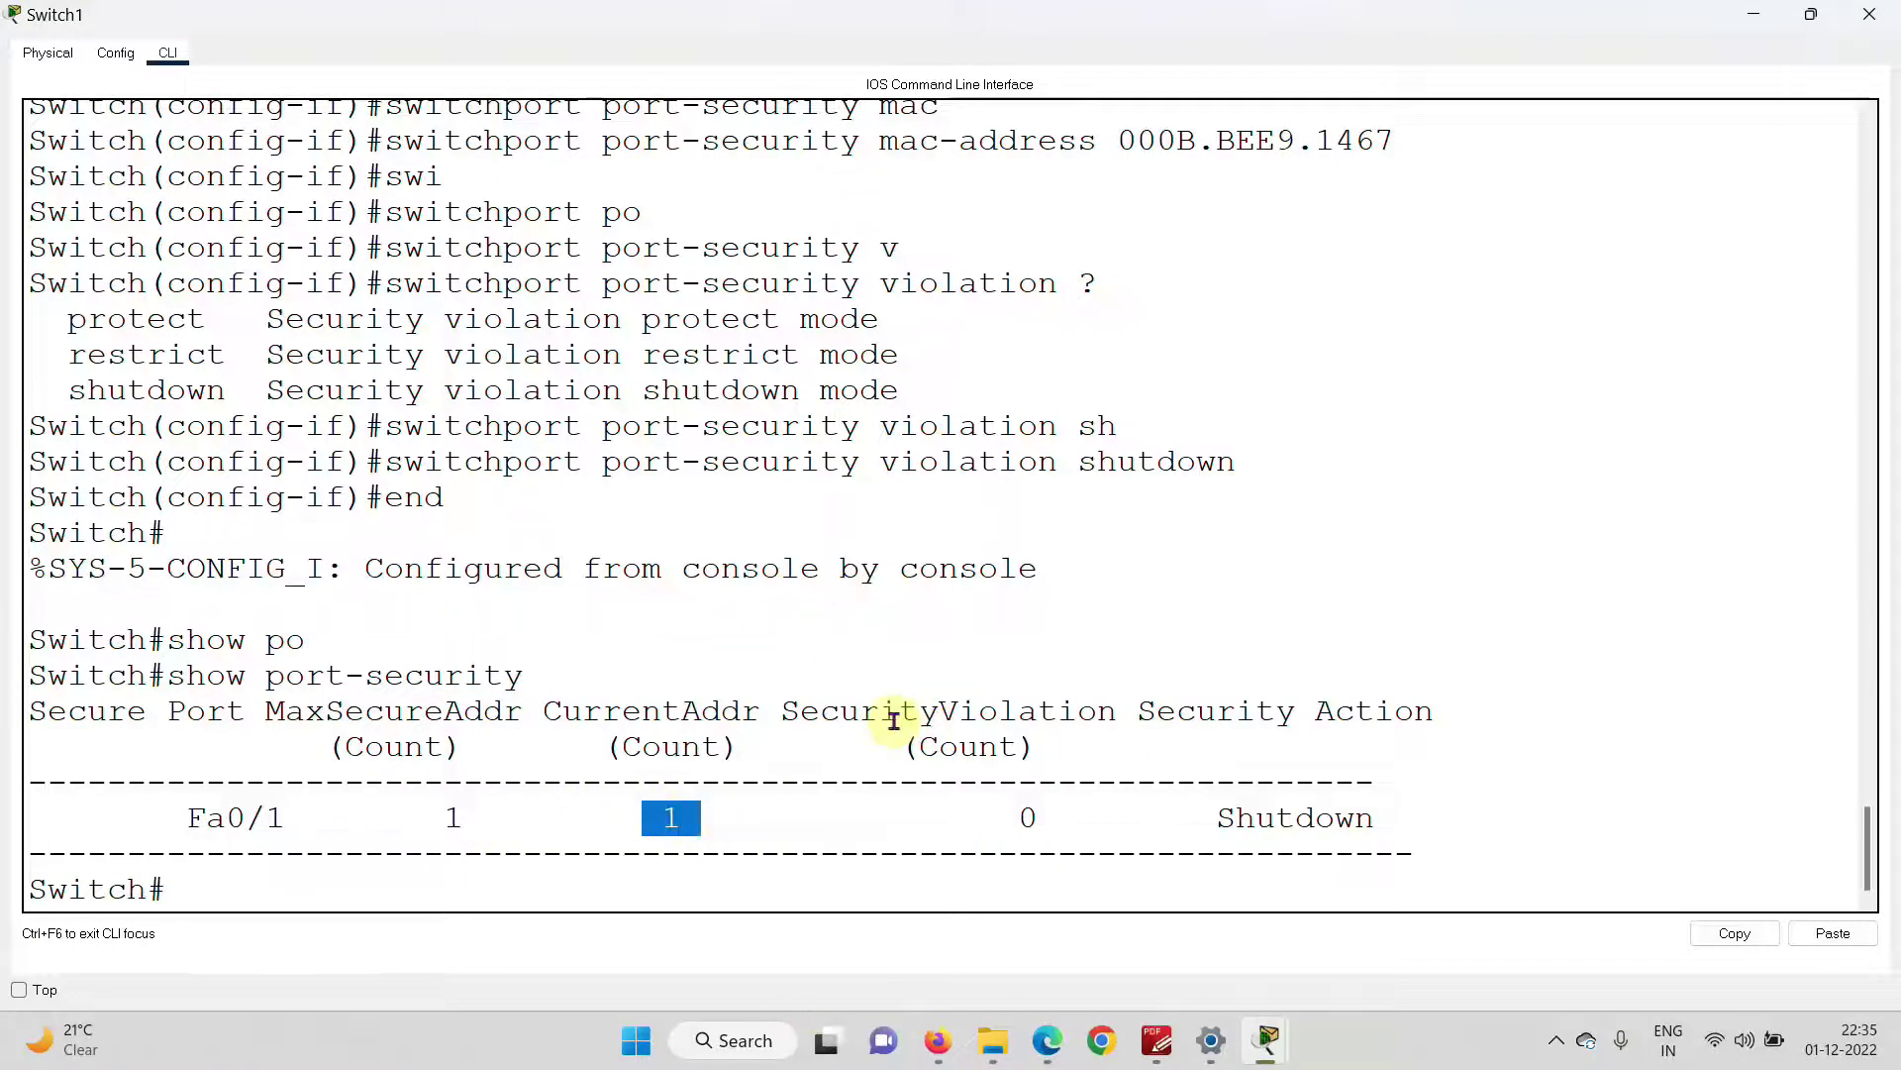
double_click(1028, 816)
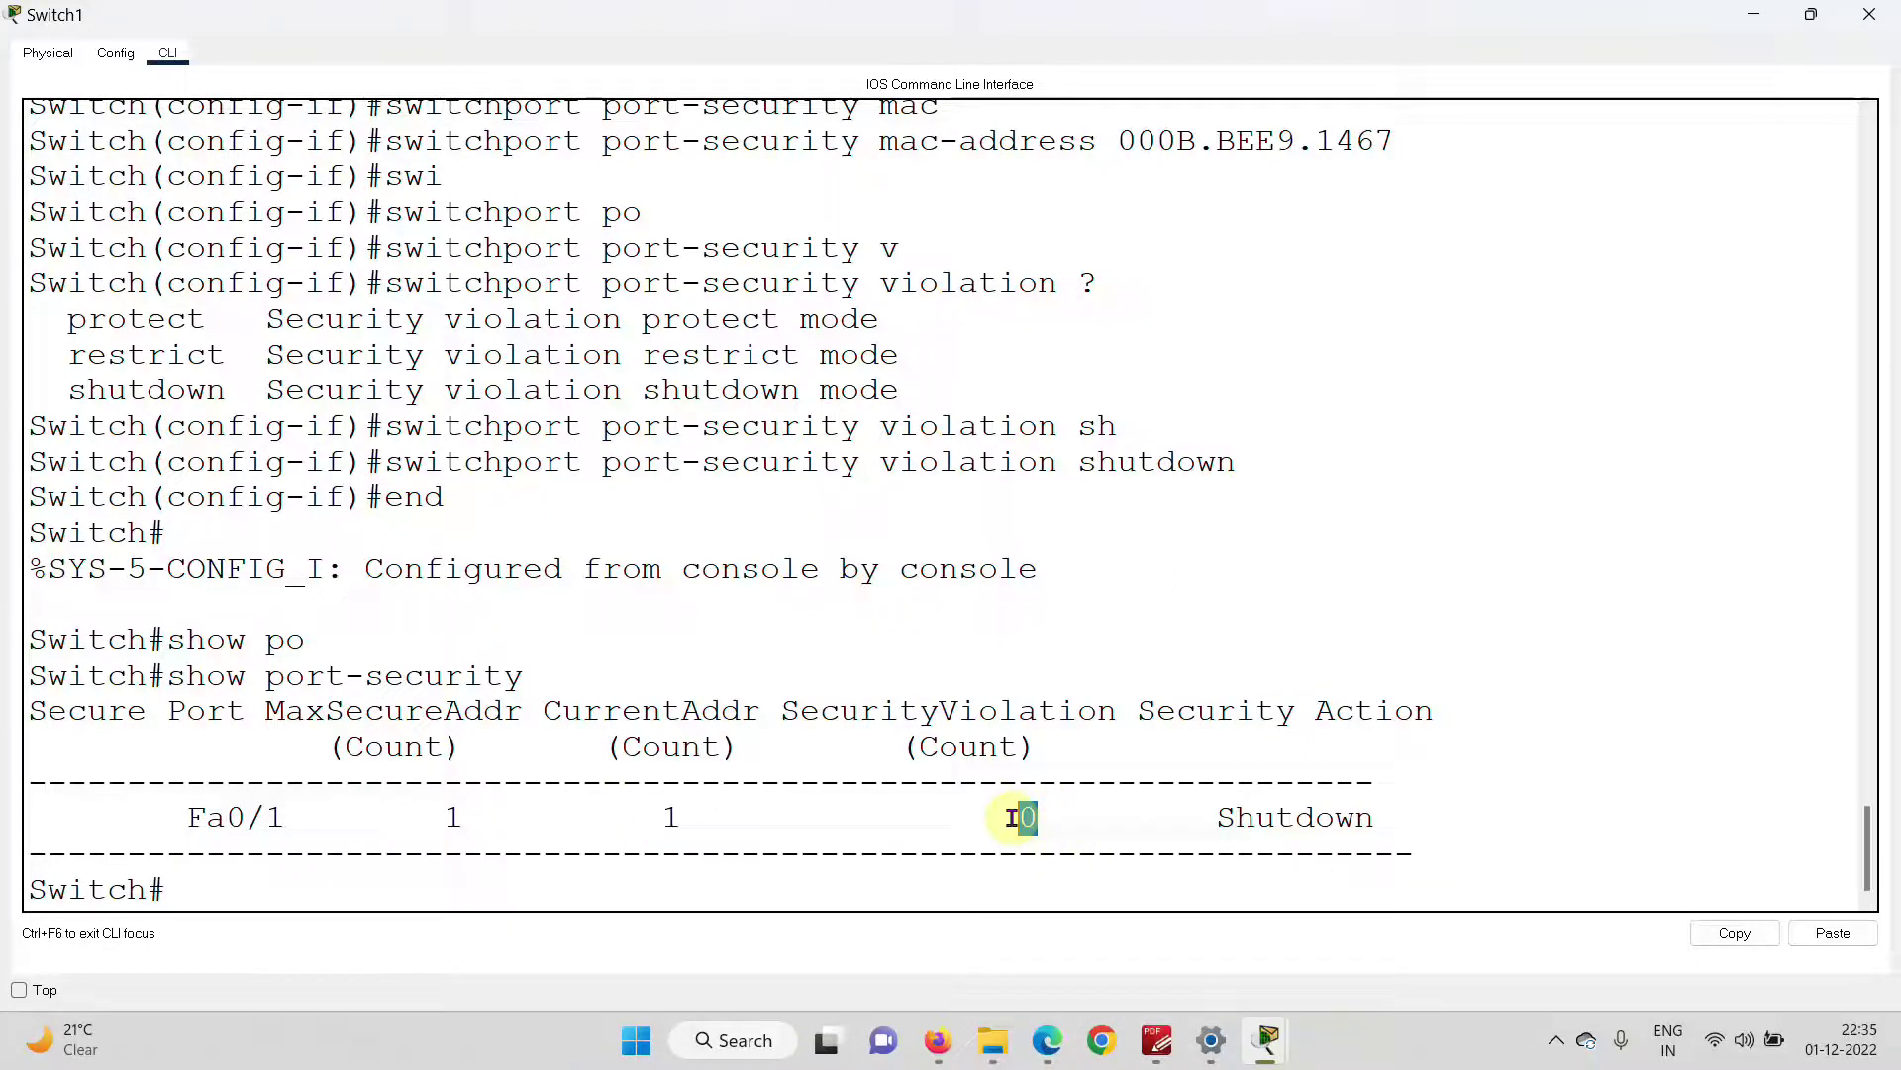
click(1012, 818)
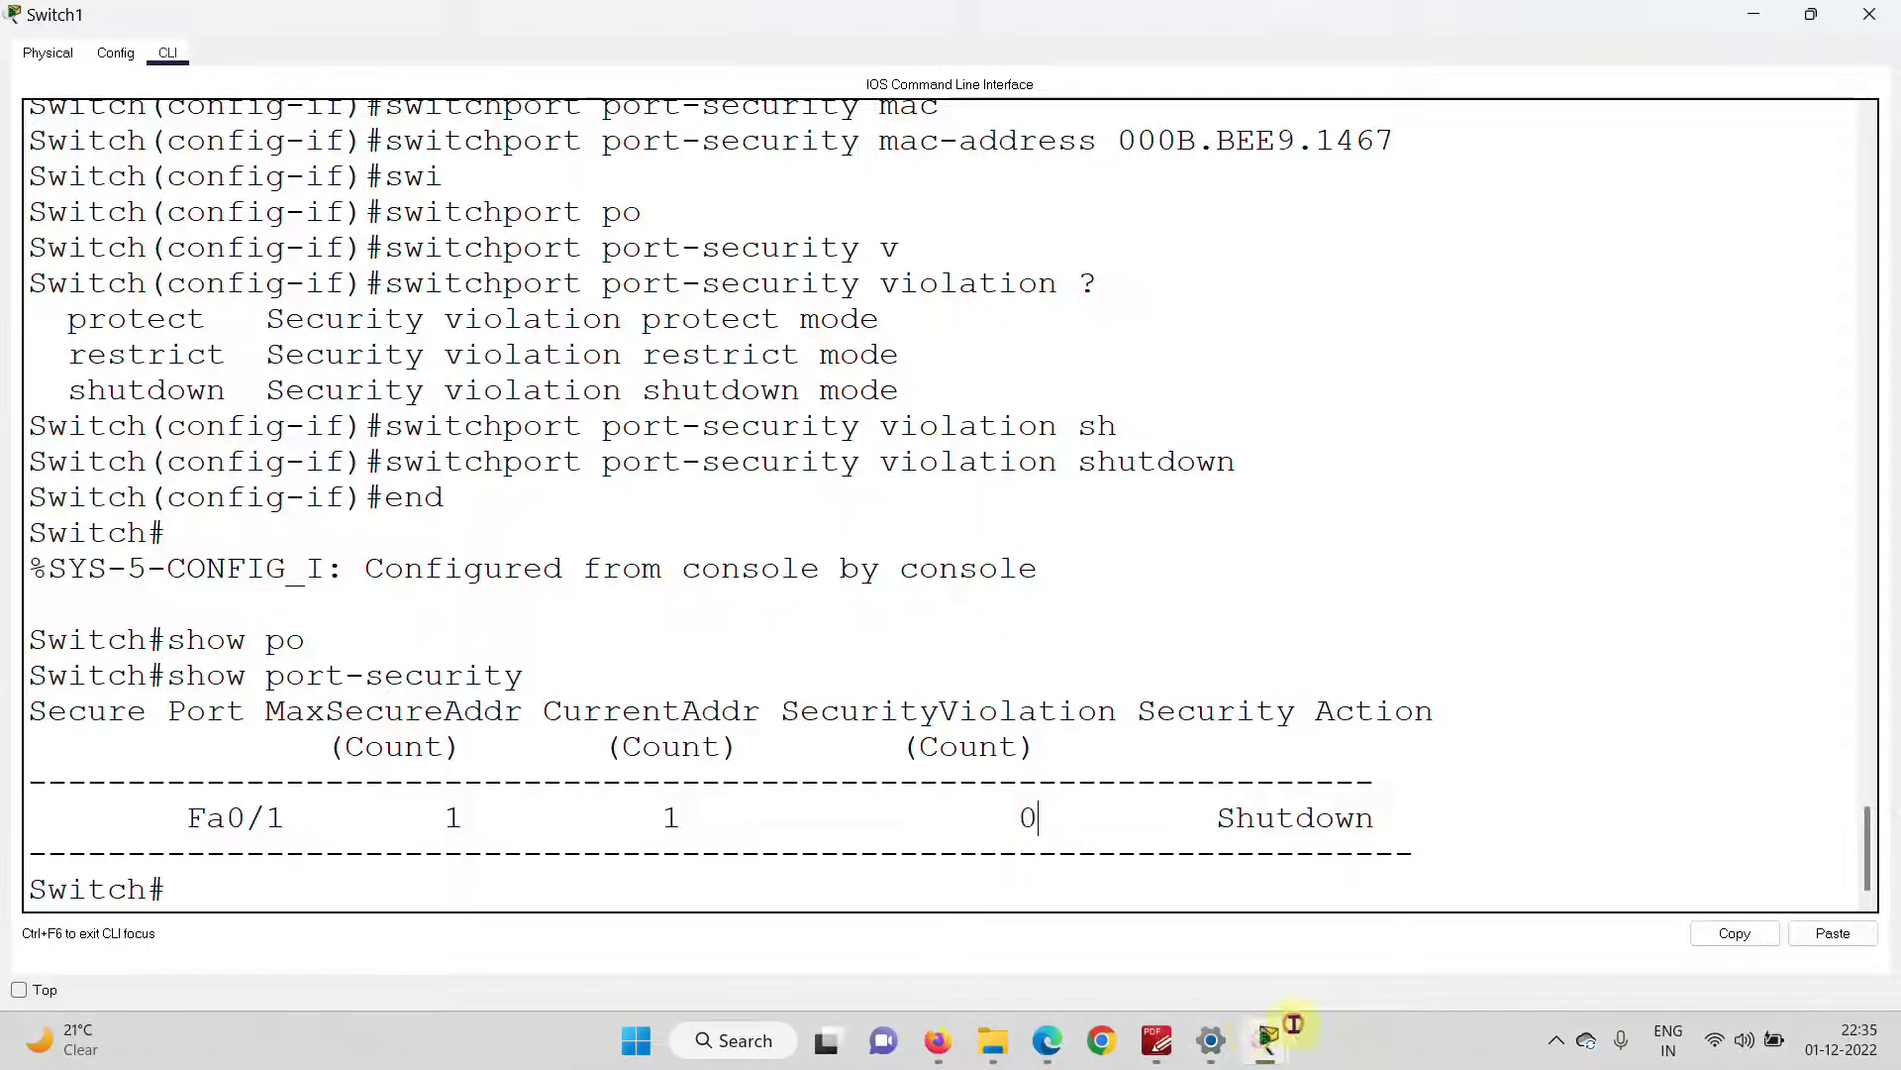
double_click(1027, 817)
drag(1393, 807, 1198, 850)
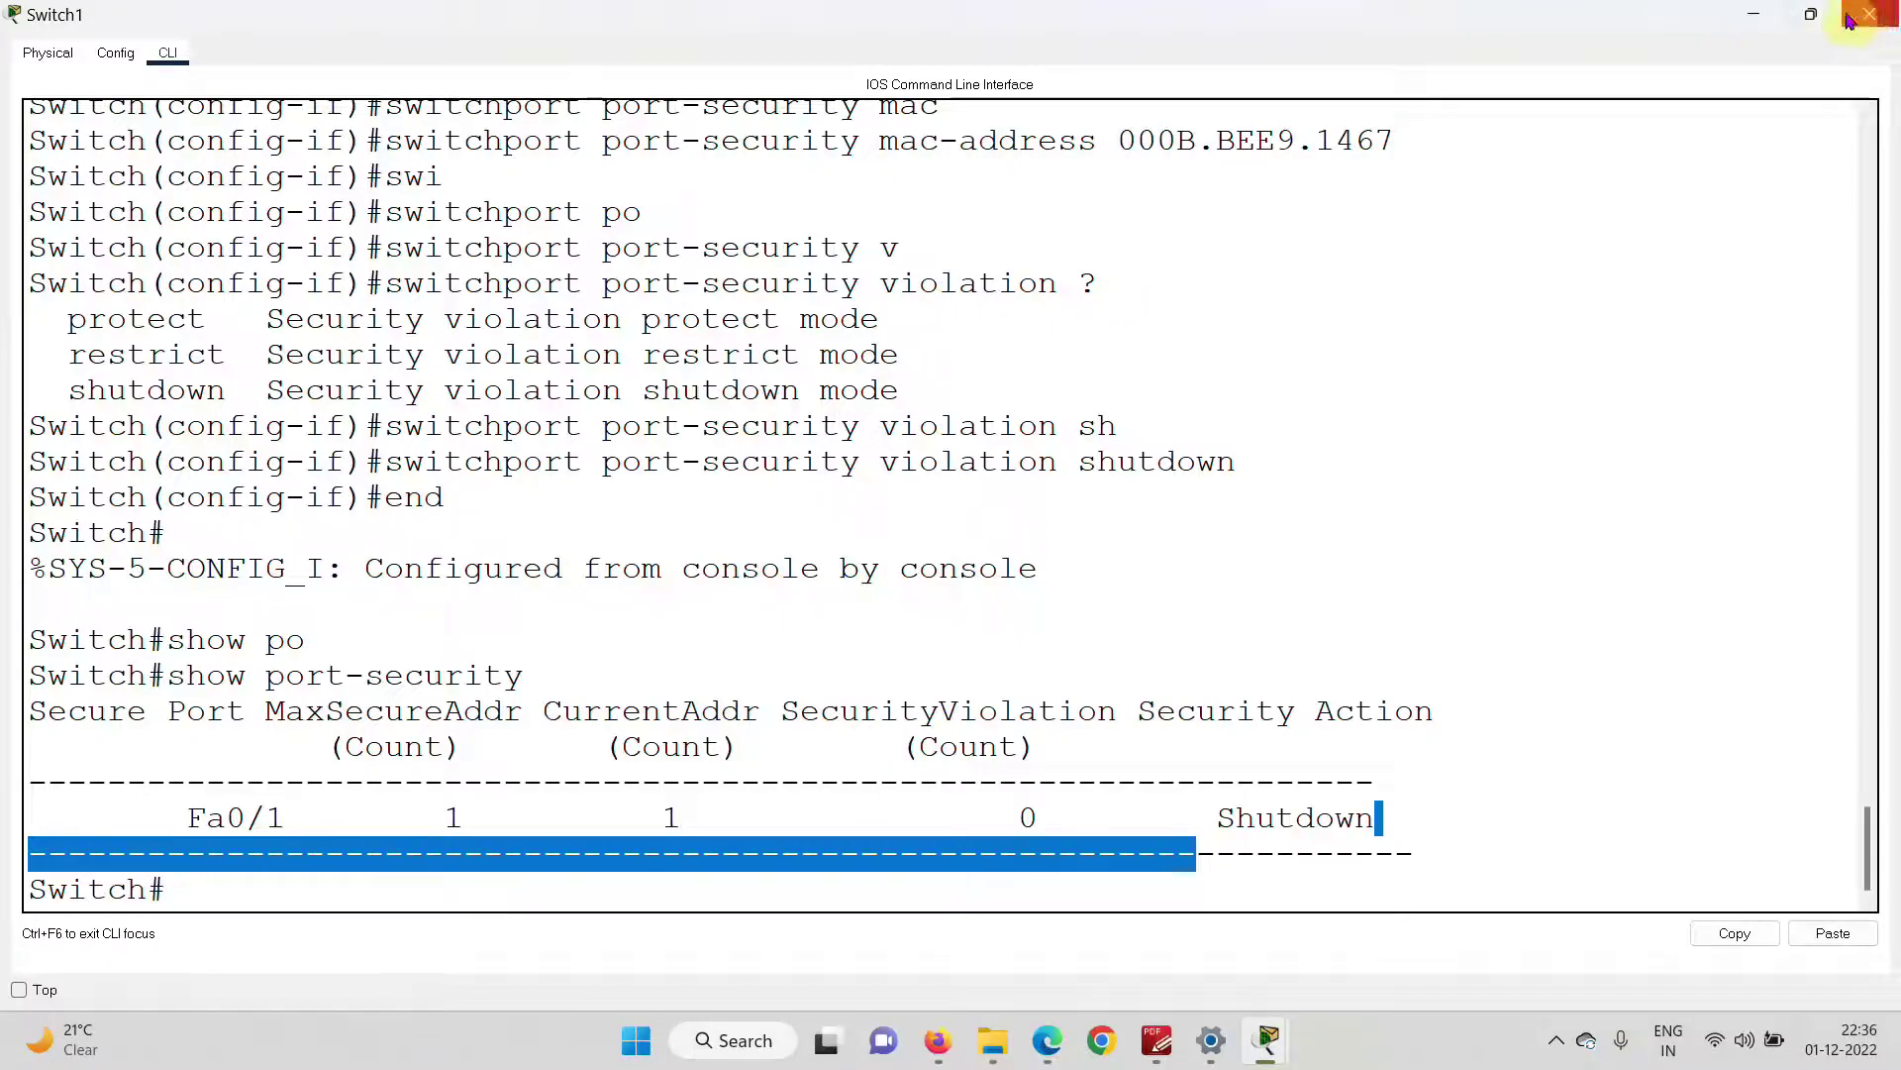
click(1886, 17)
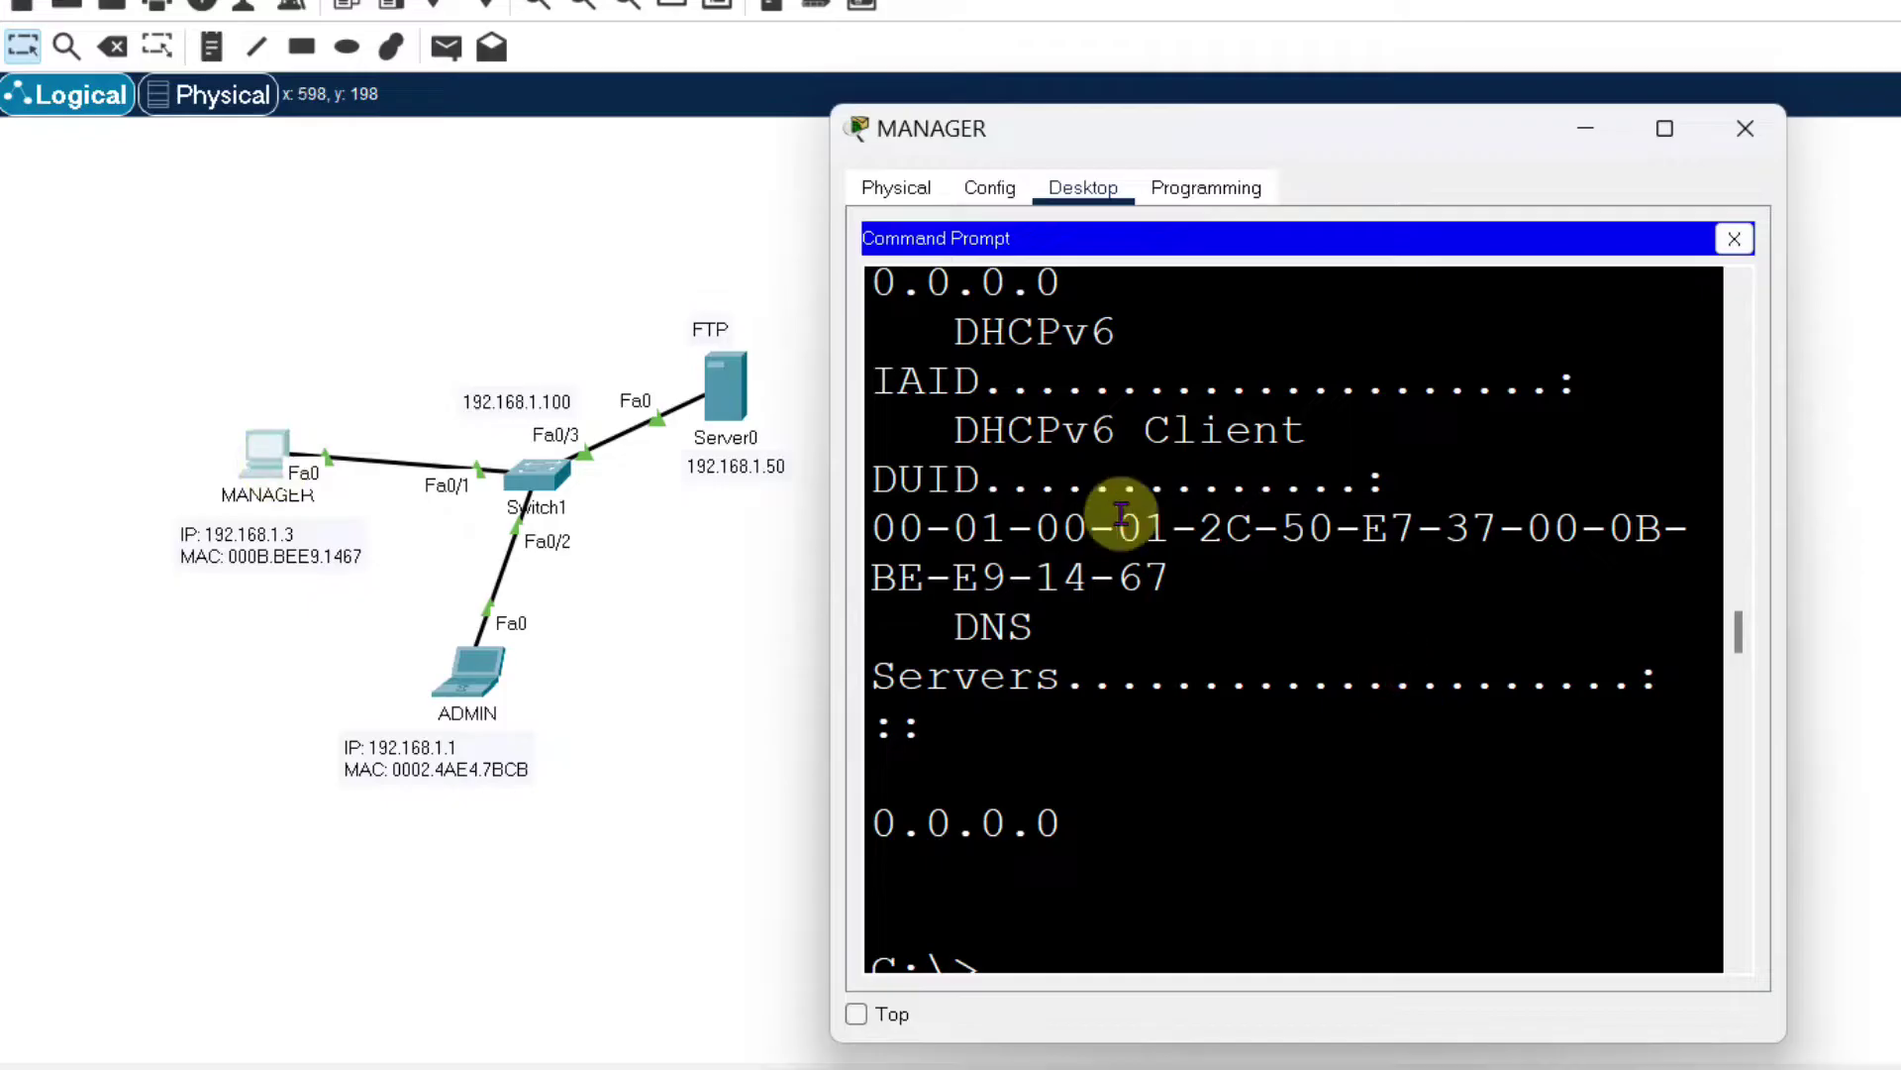
- Review the ping results for the FTP server 192.168.1.50 in MANAGER's Command Prompt and close the device window
scroll(1121, 512, down, 10)
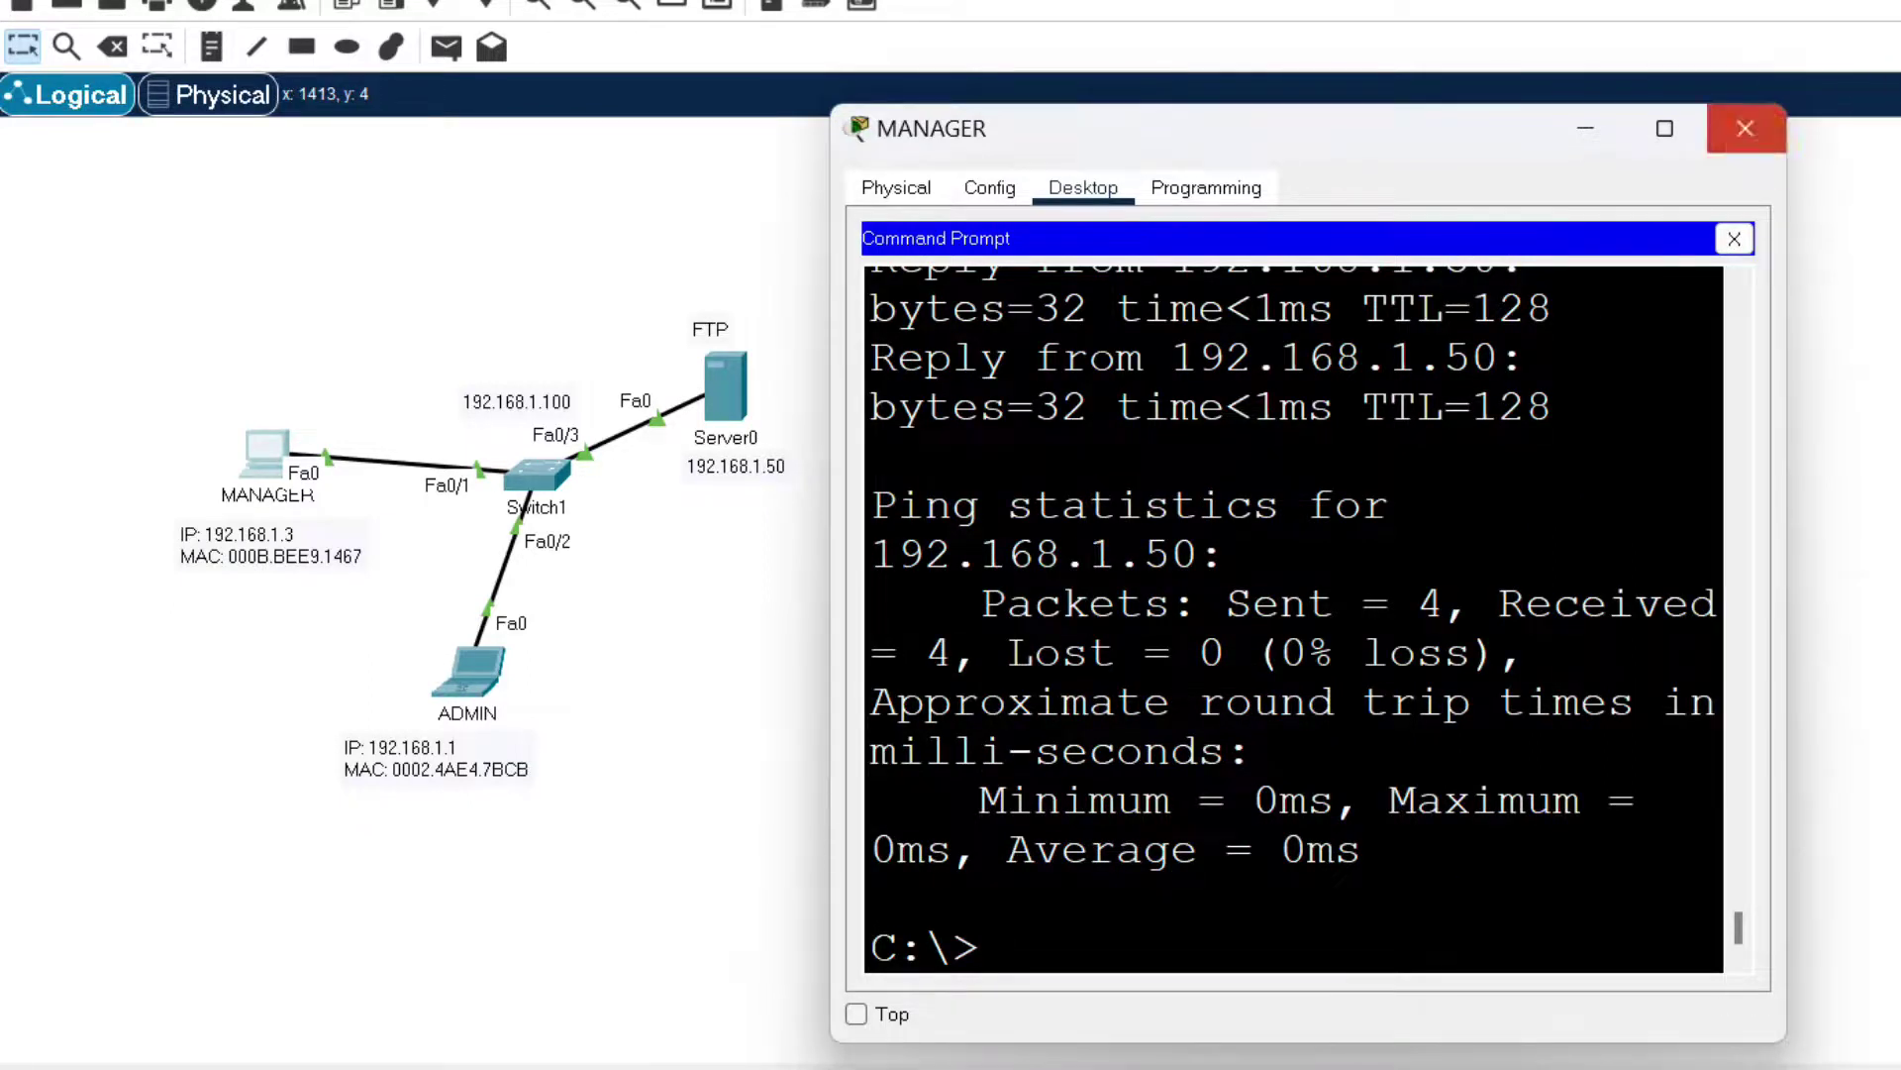
click(1745, 129)
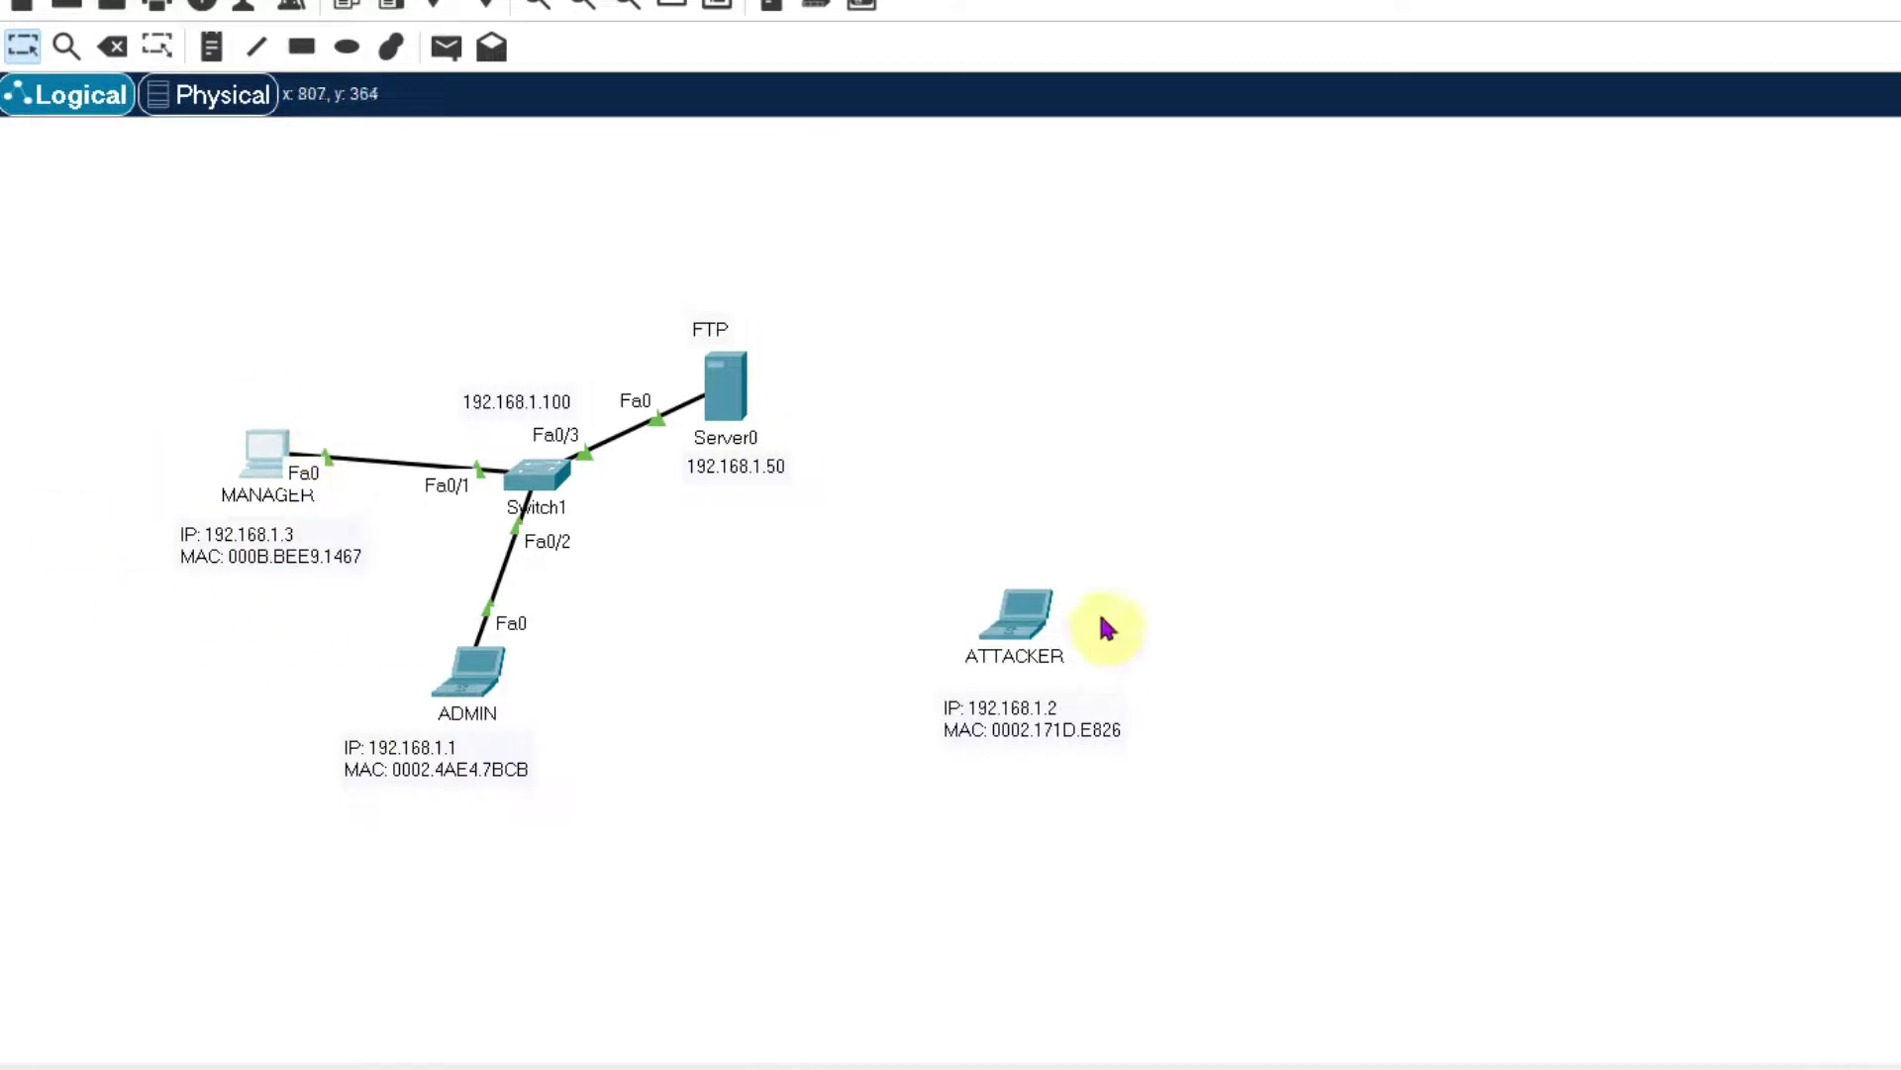
- Move the ATTACKER laptop to just above MANAGER and delete the cable between MANAGER and Switch1's Fa0/1
click(1268, 812)
drag(1267, 813, 226, 342)
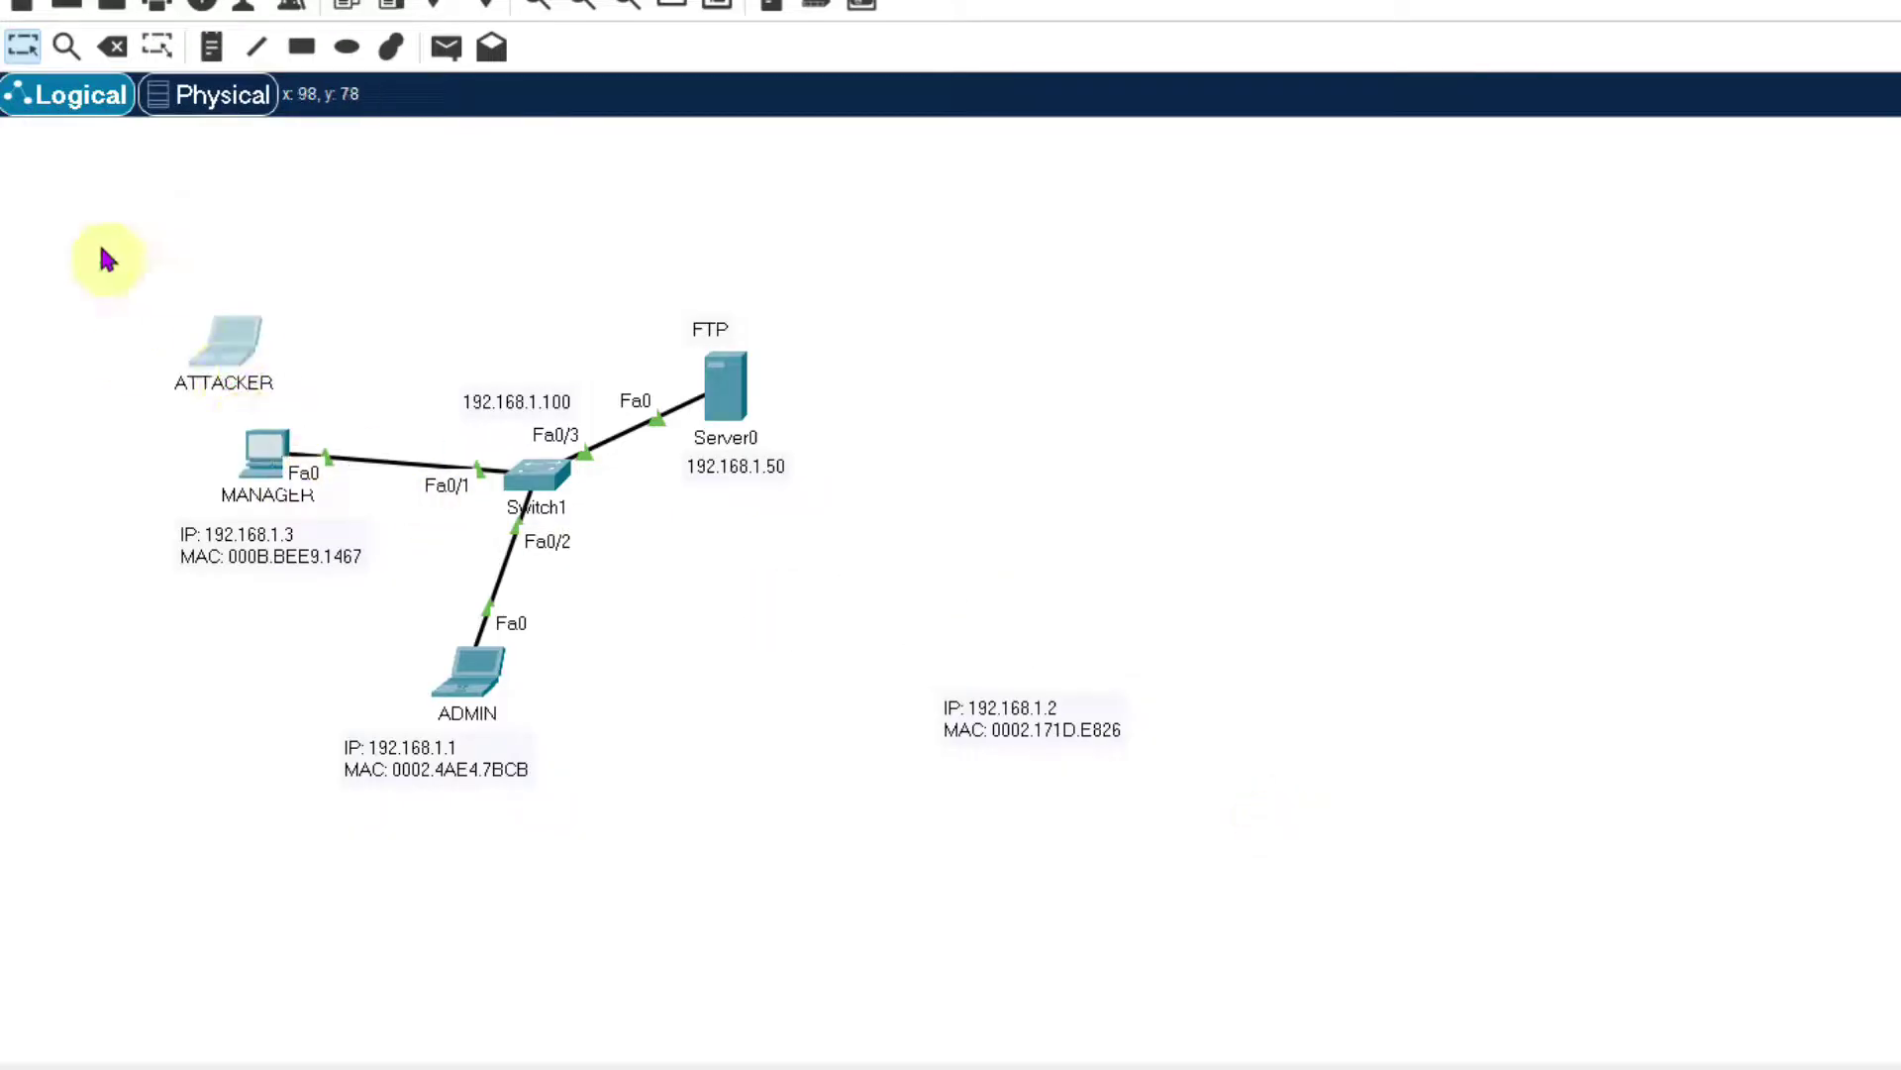
click(112, 46)
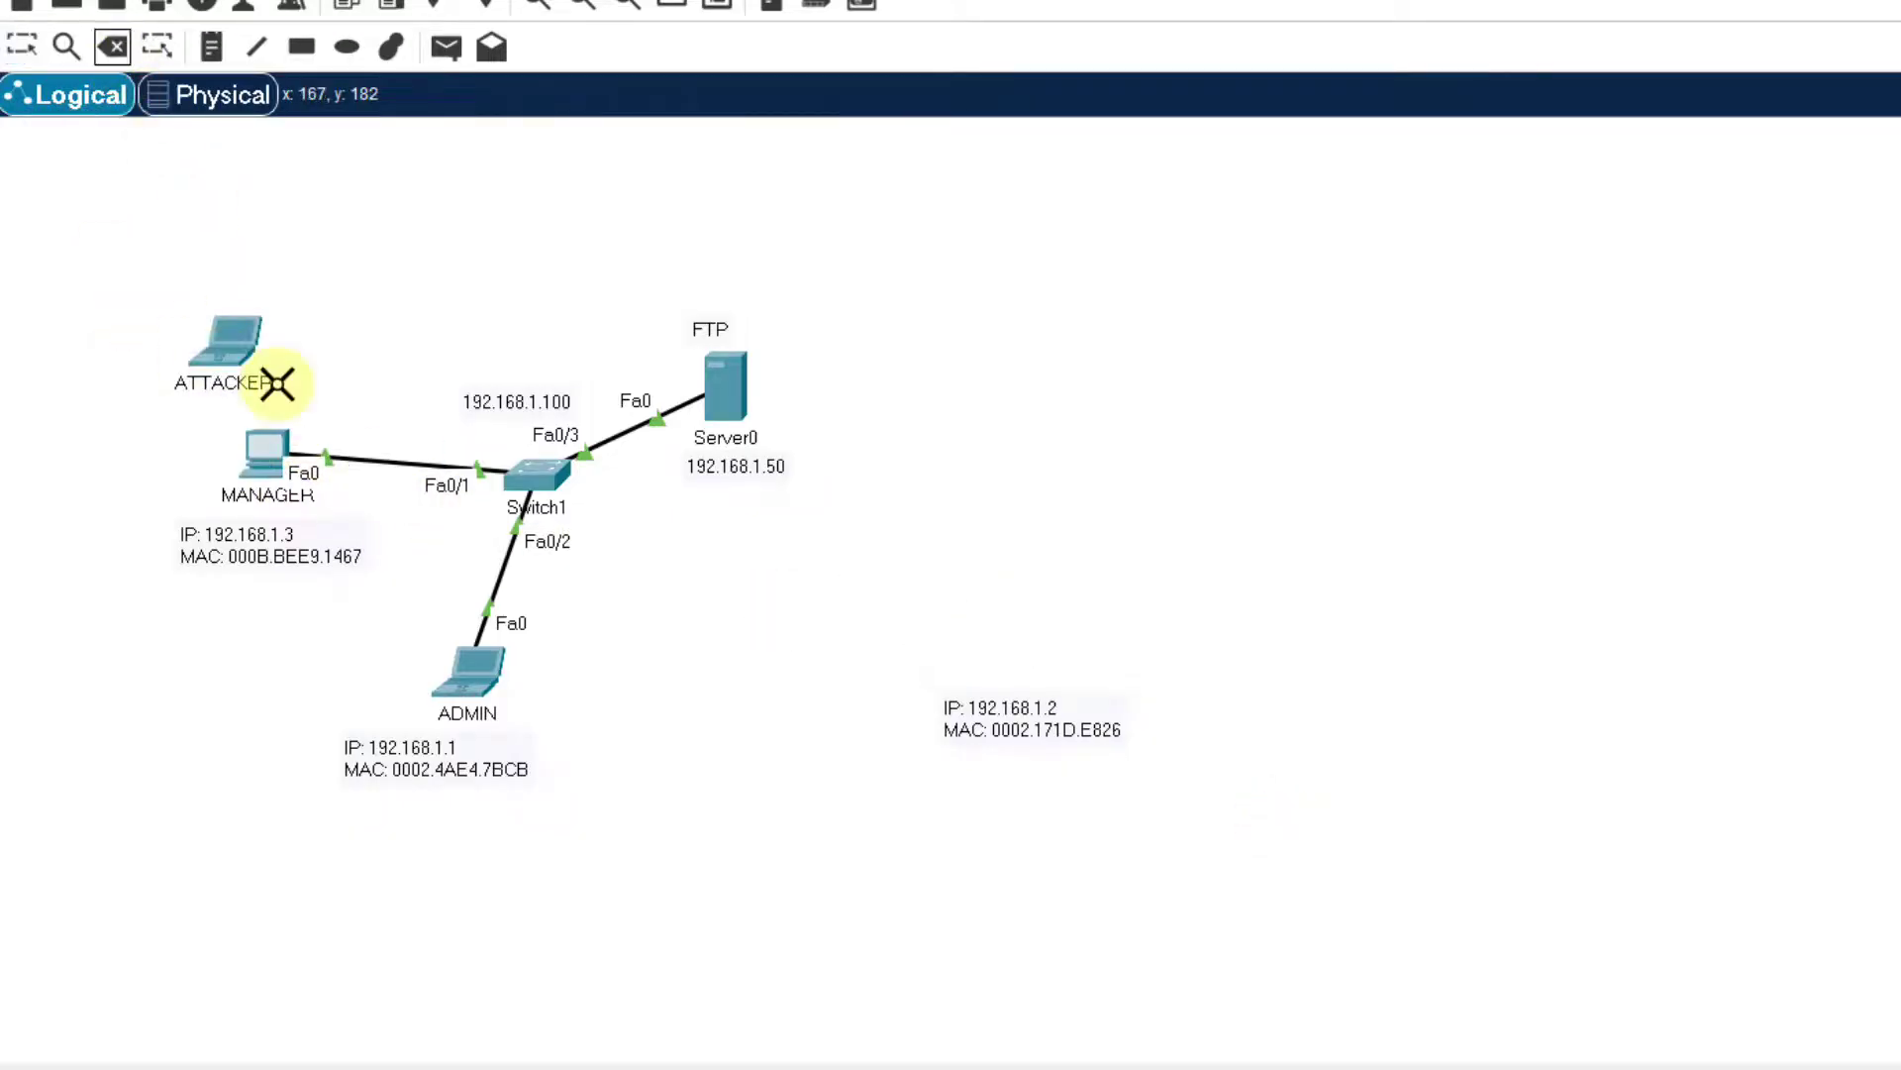
click(373, 460)
key(Escape)
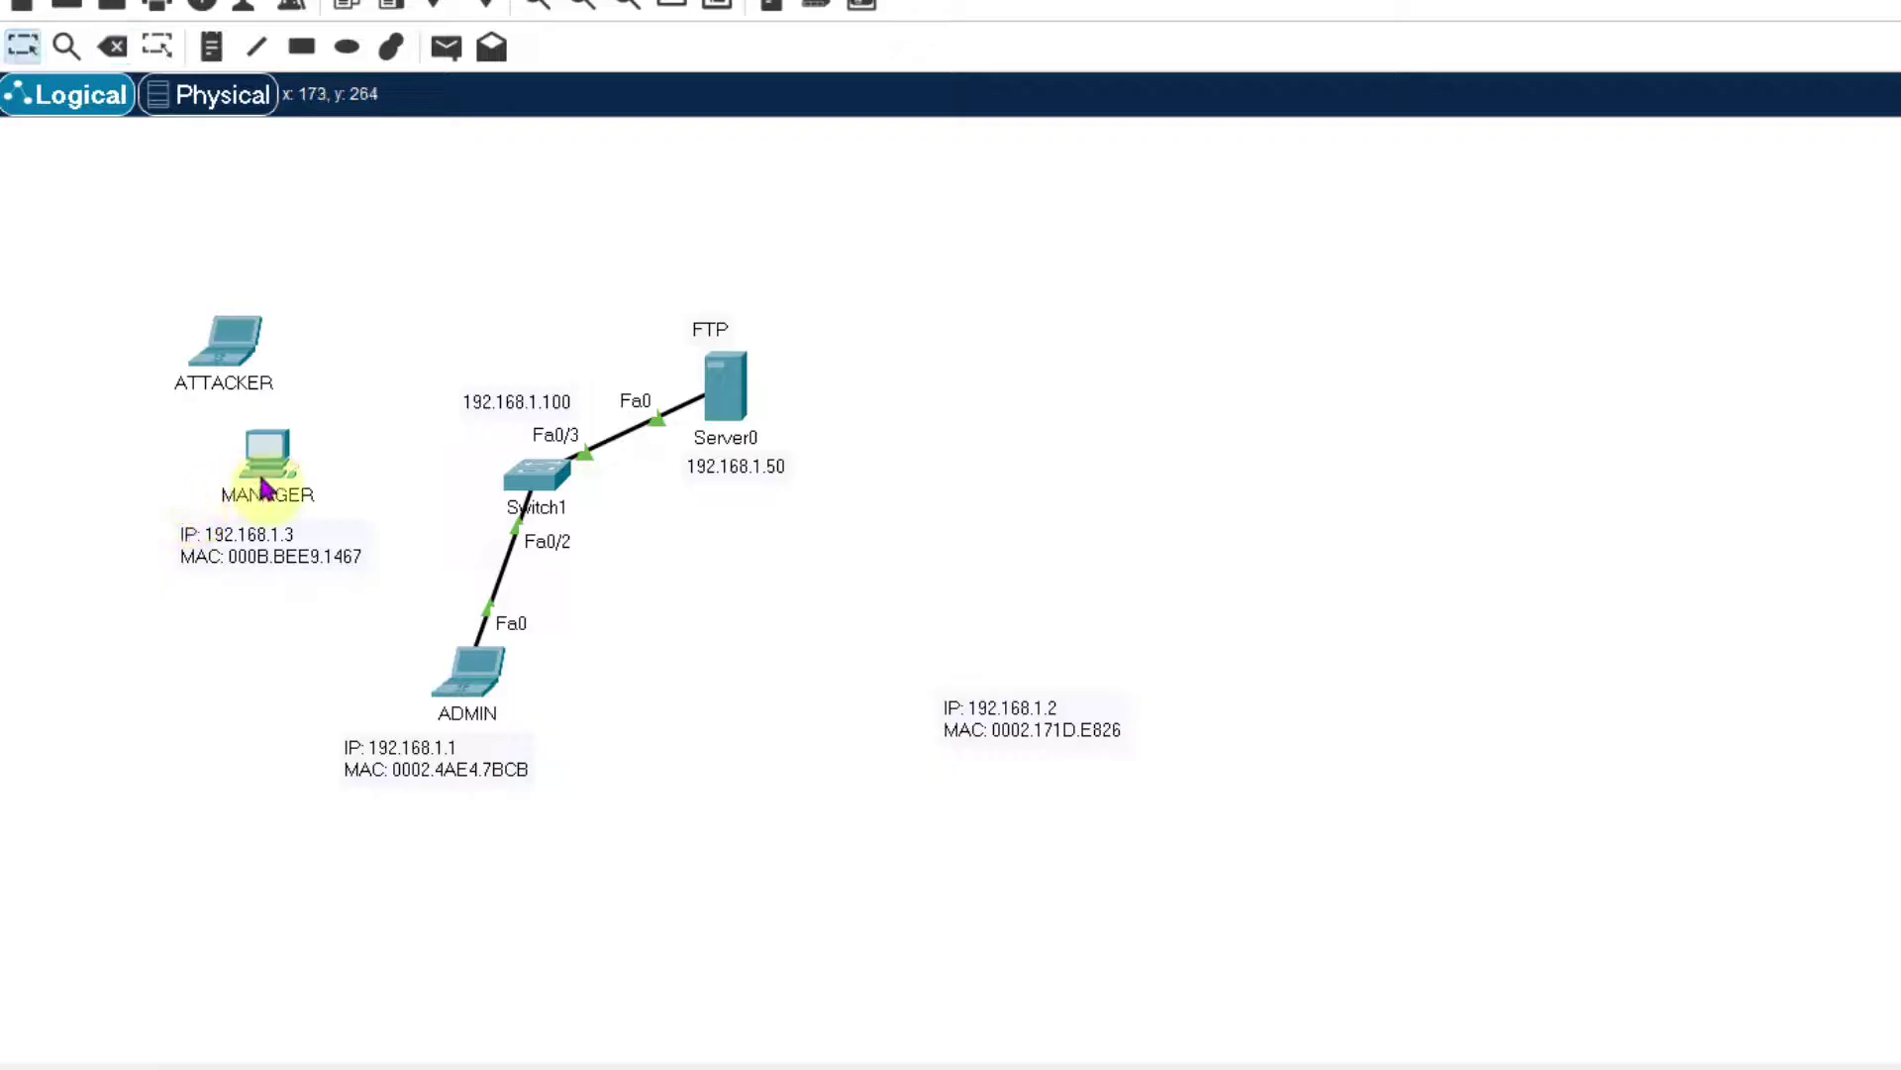
- Move the MANAGER PC and its IP/MAC label farther away from Switch1
drag(268, 457, 135, 487)
drag(266, 547, 148, 581)
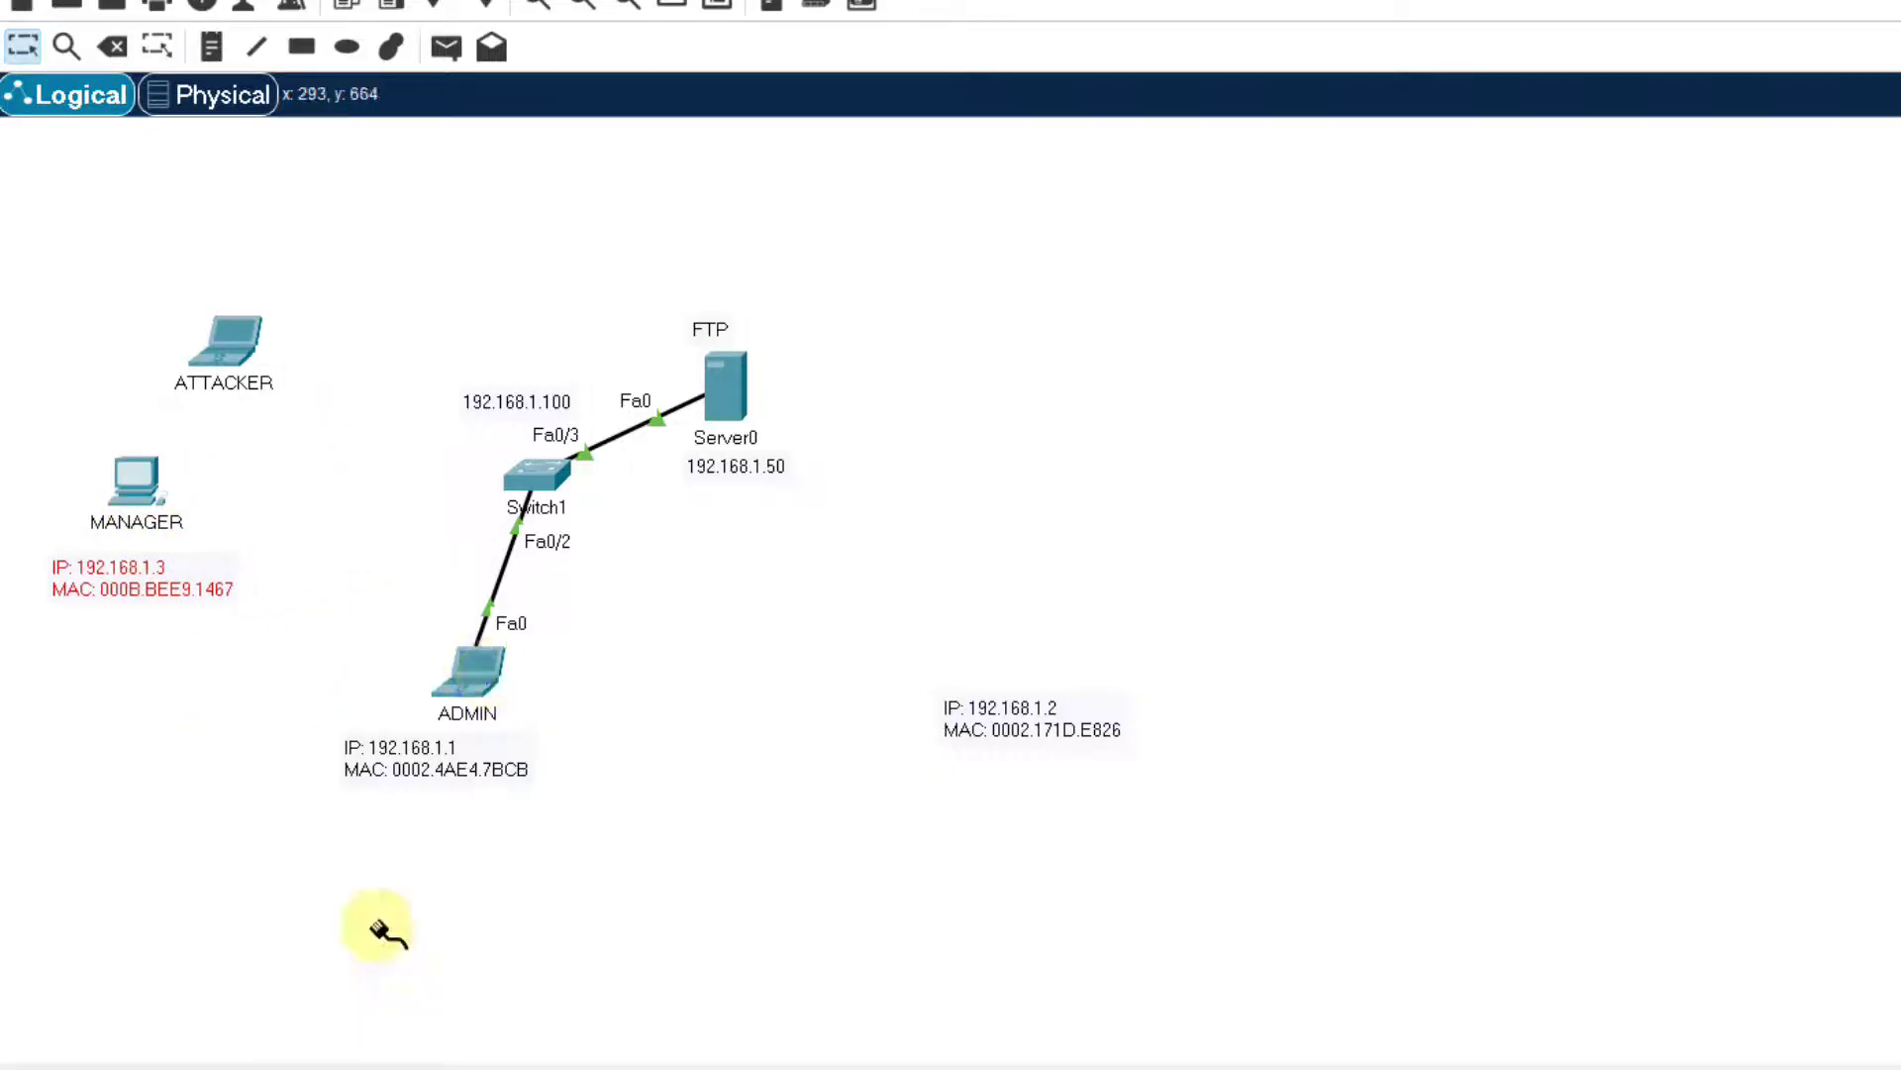
- Connect Switch1's FastEthernet0/1 port to the ATTACKER laptop's FastEthernet0 port with the cable
click(544, 501)
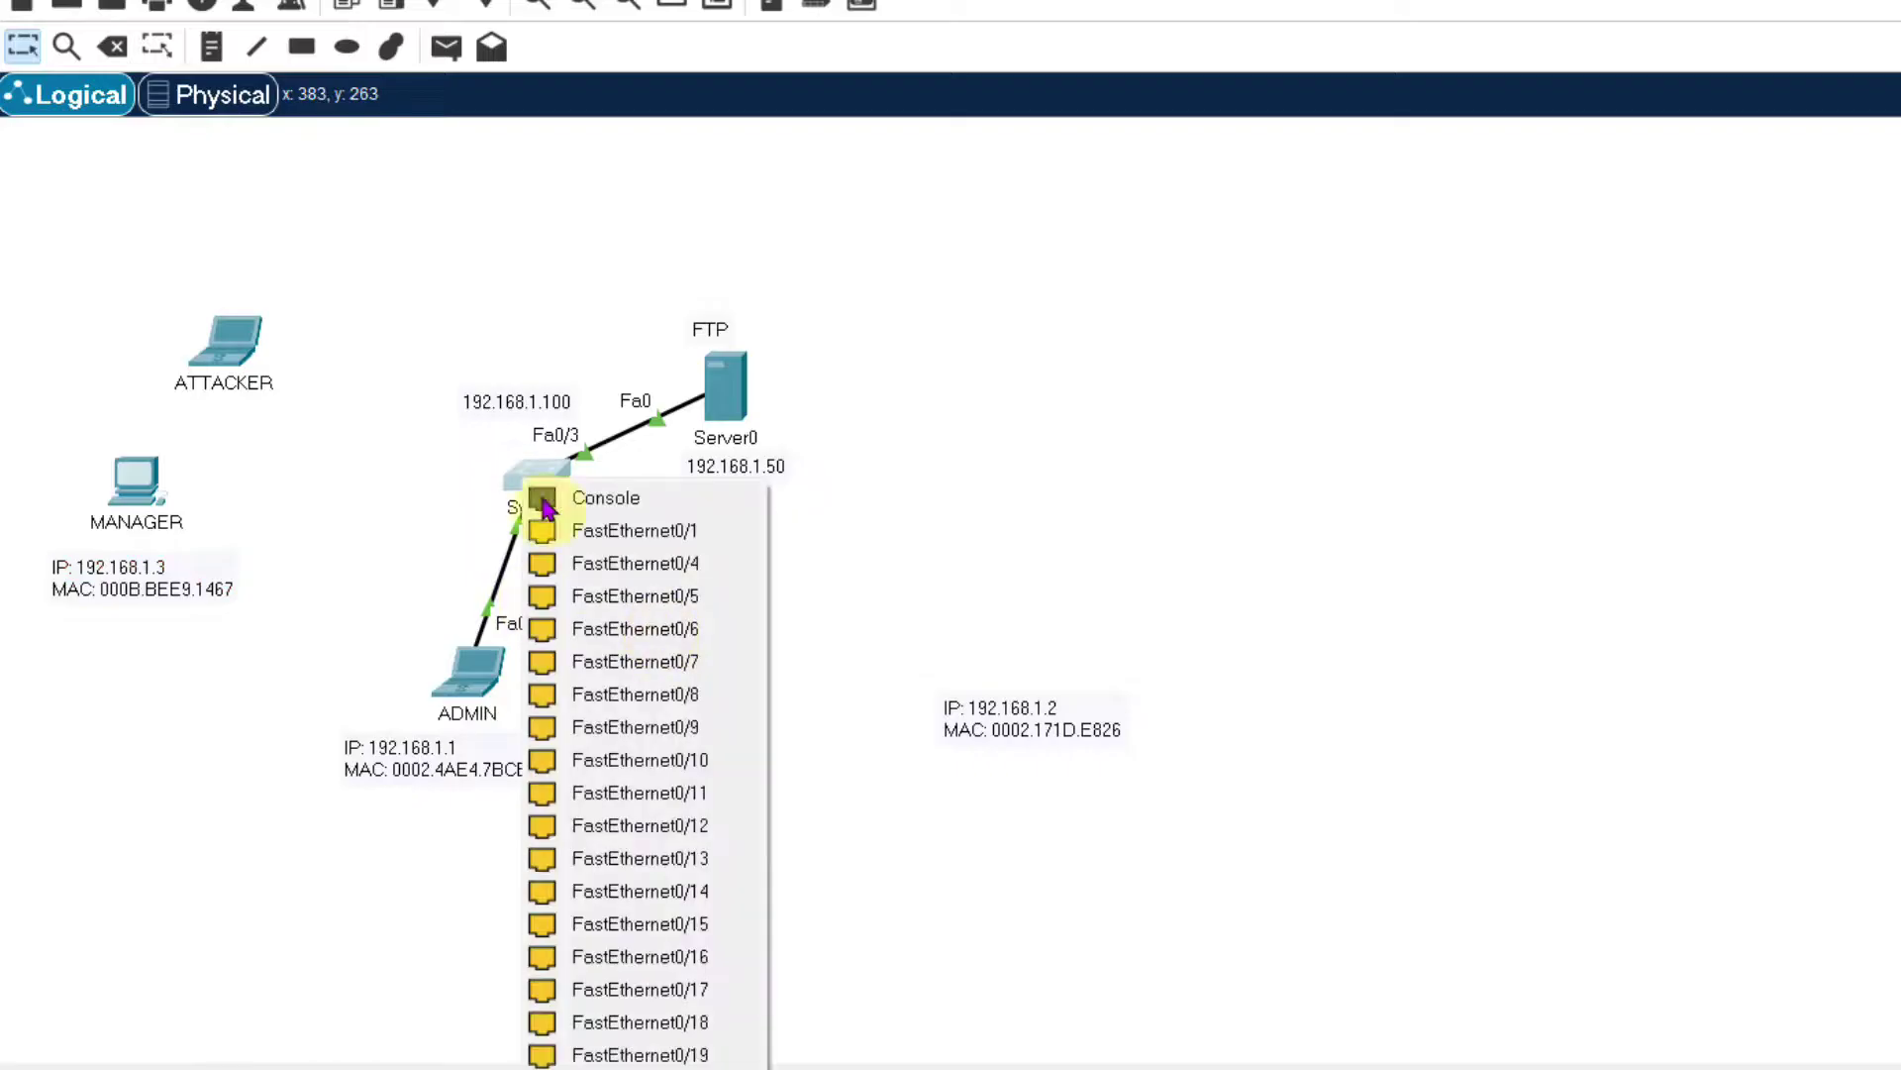
click(607, 531)
click(236, 360)
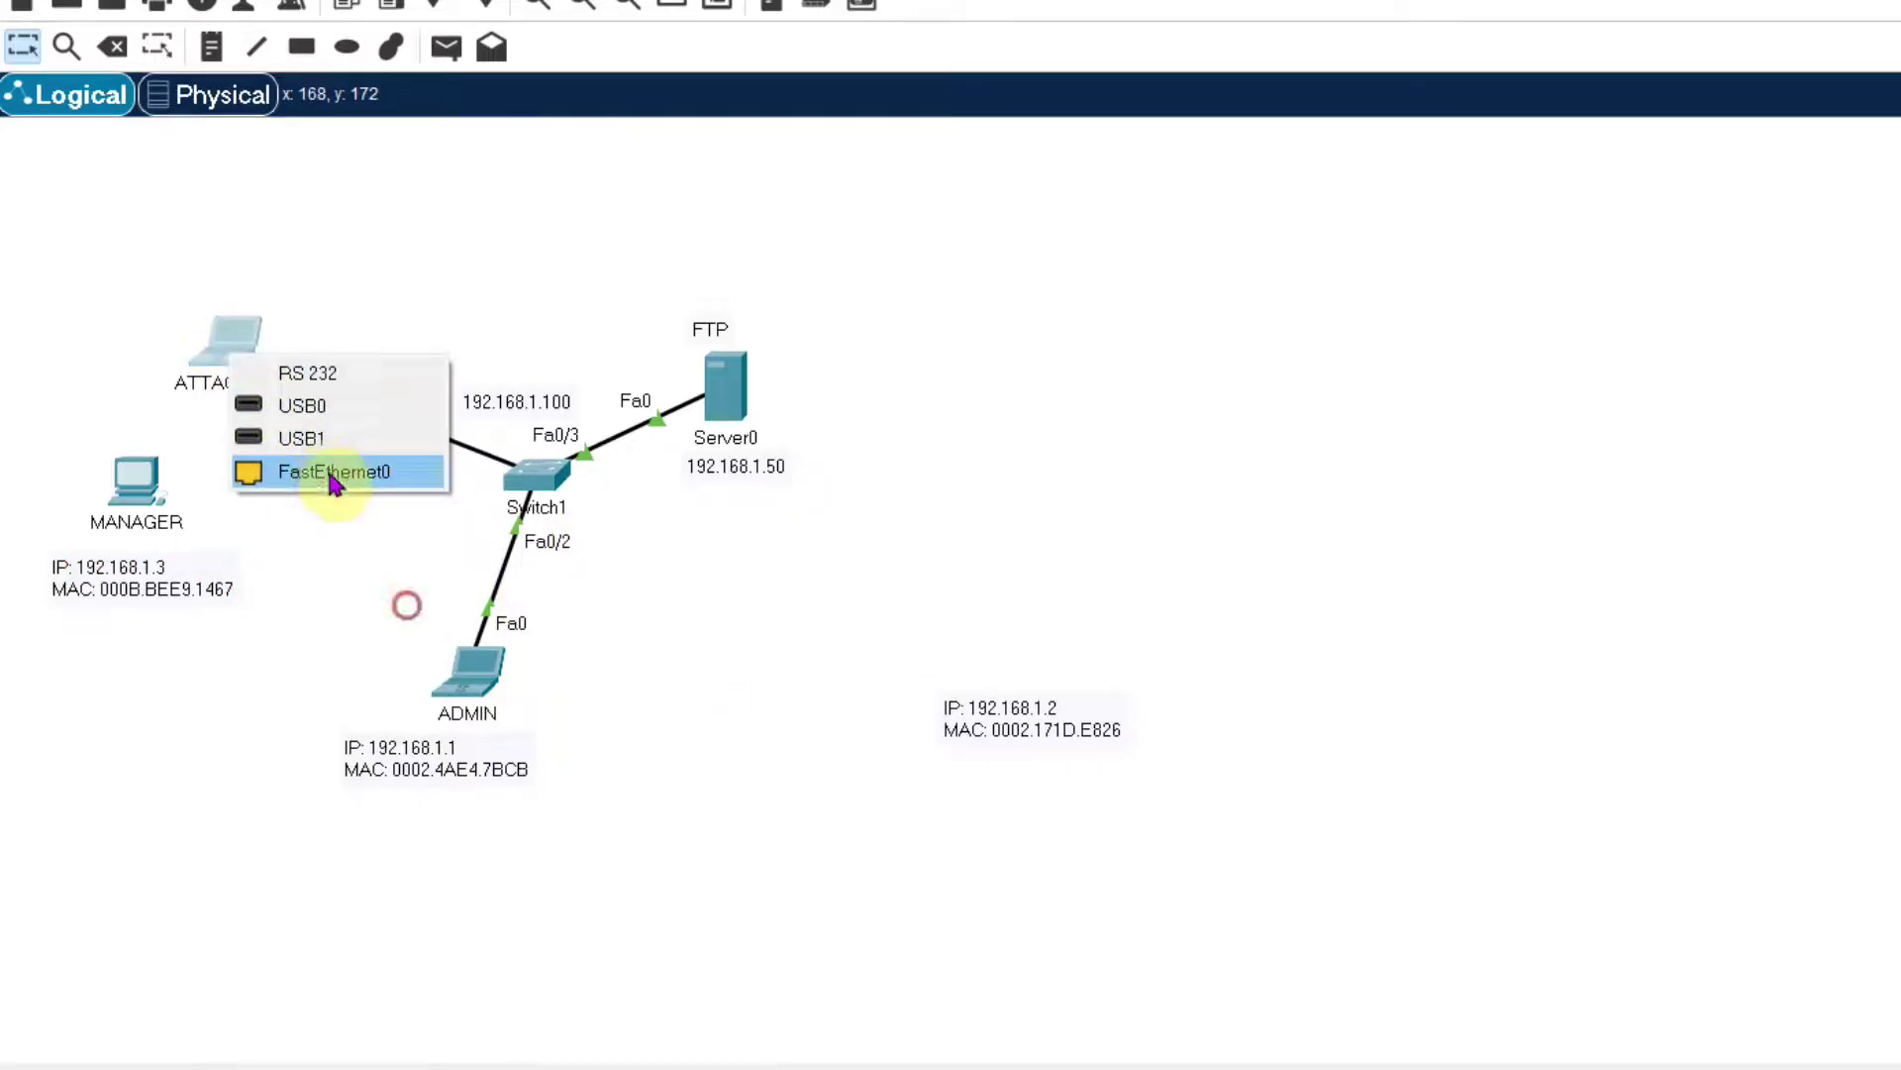
click(331, 472)
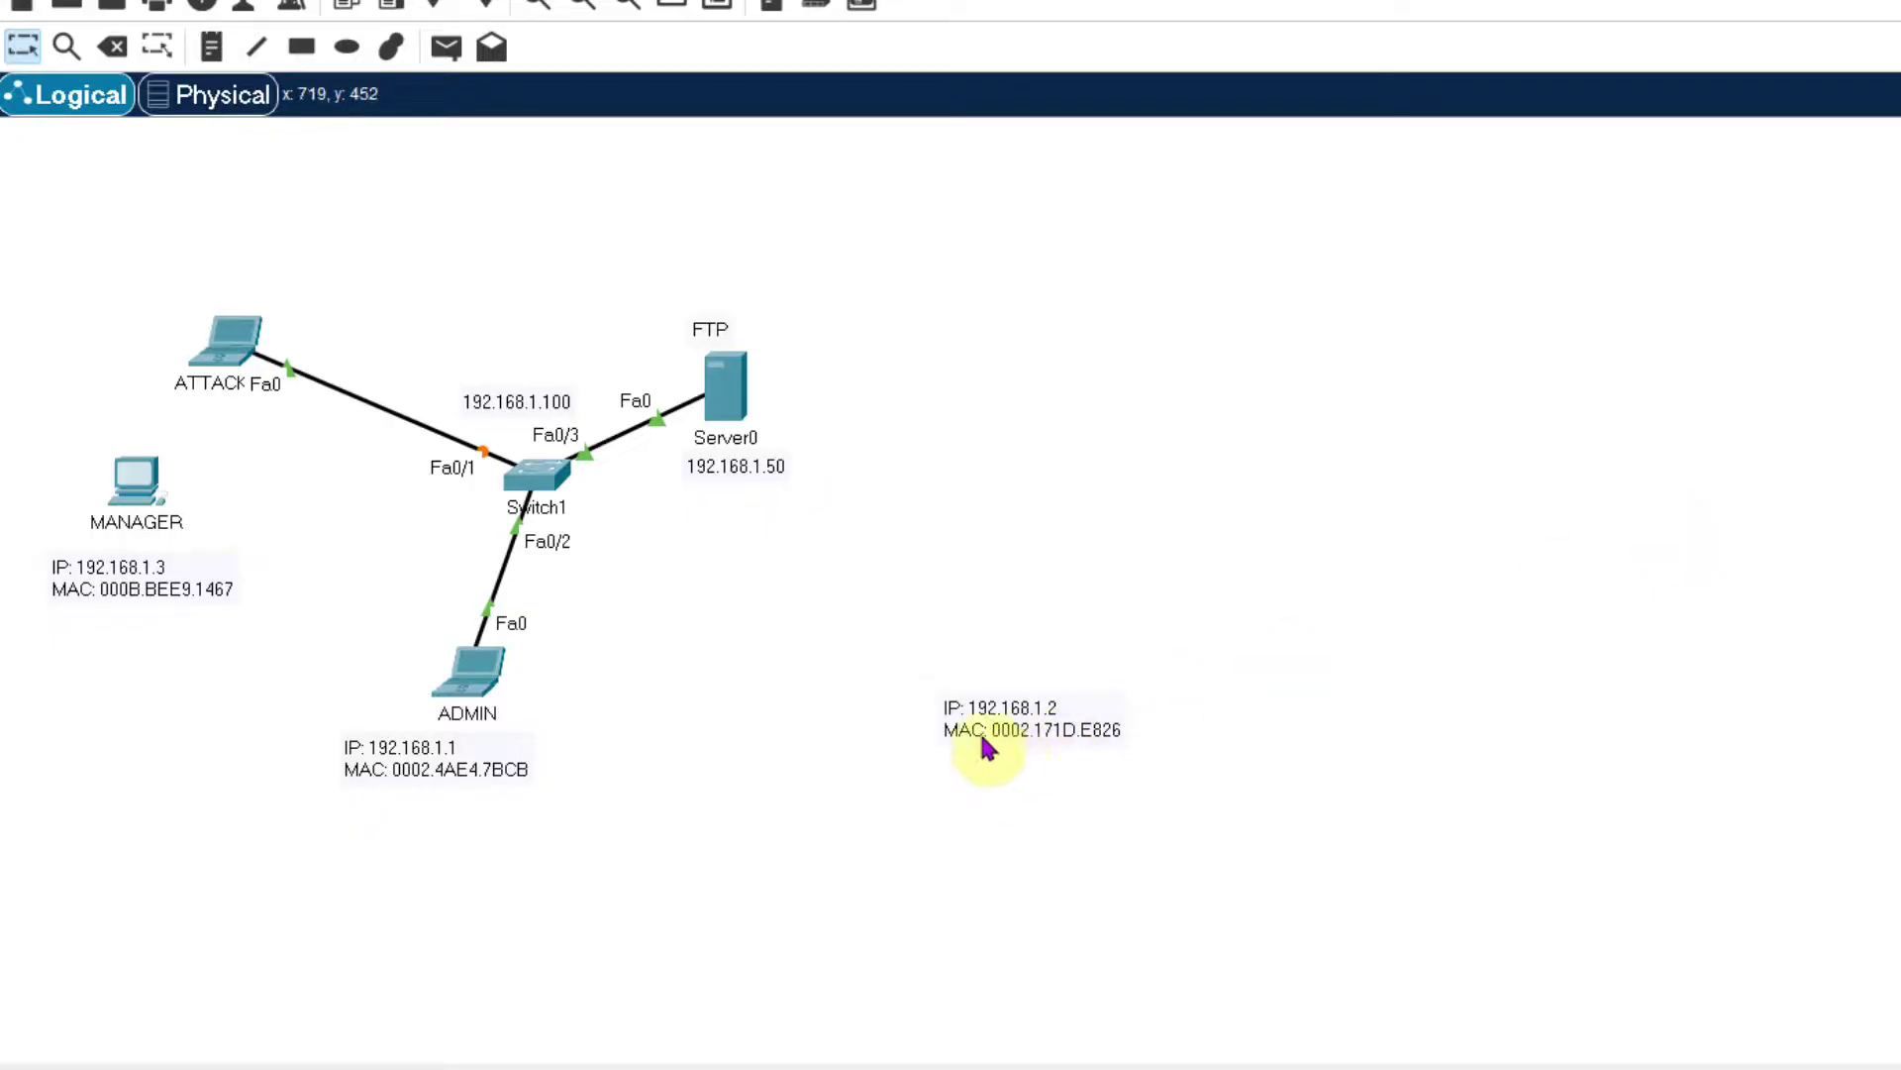
- Highlight the MAC address in the 192.168.1.2 note to examine it, and leave the note's text editing
double_click(1015, 738)
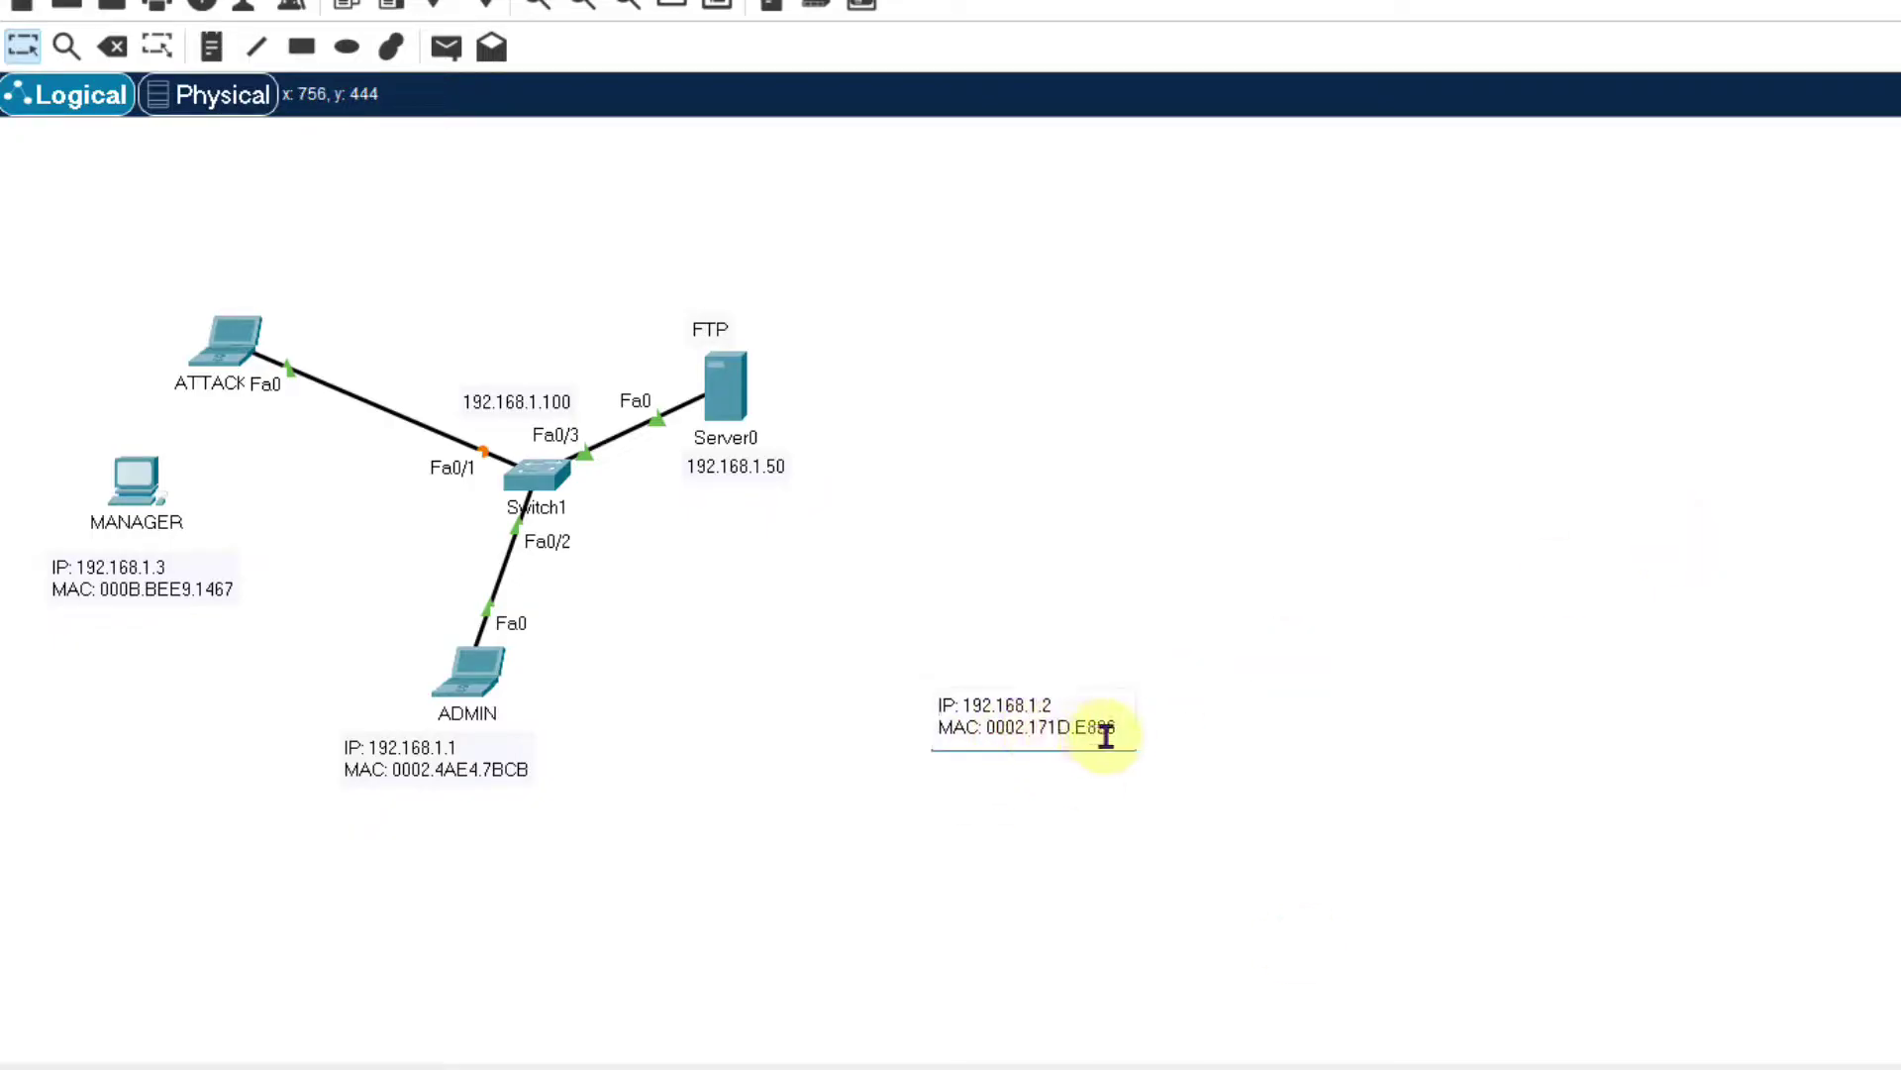
drag(1117, 728, 981, 732)
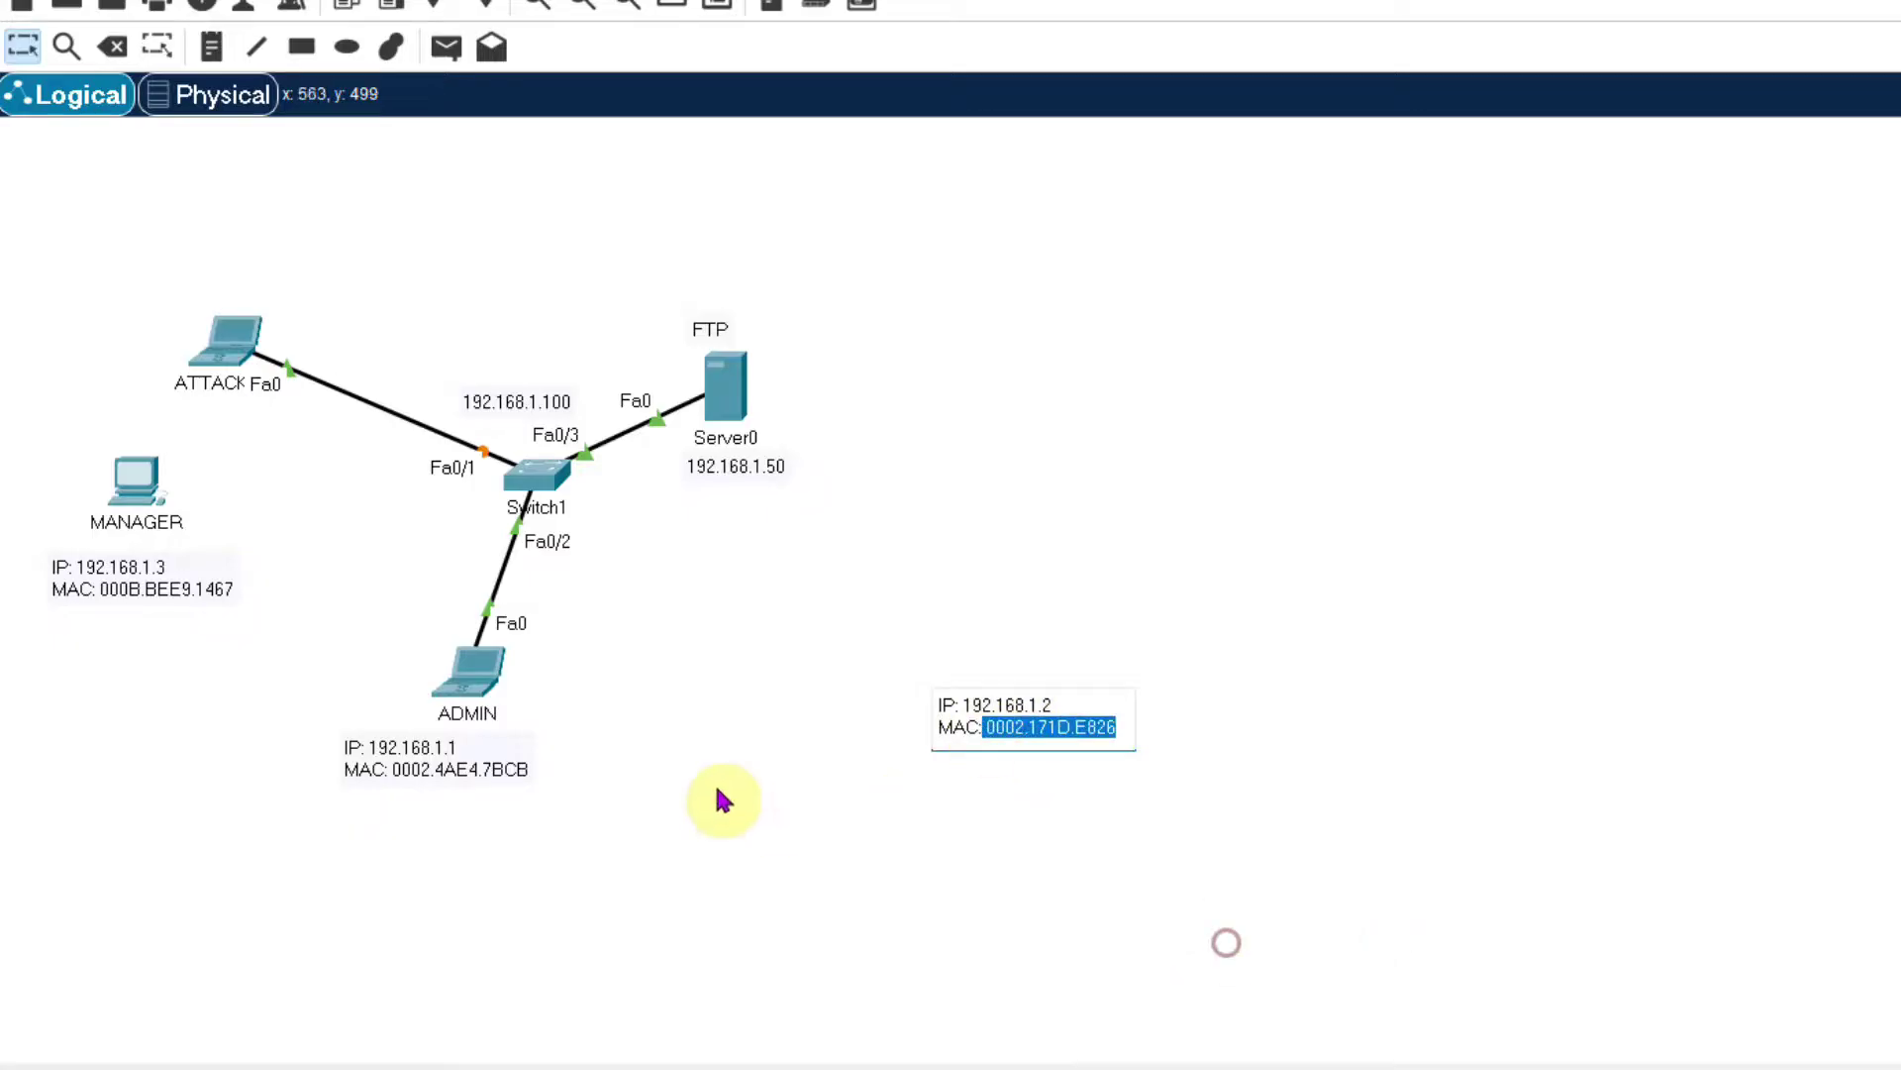
click(148, 662)
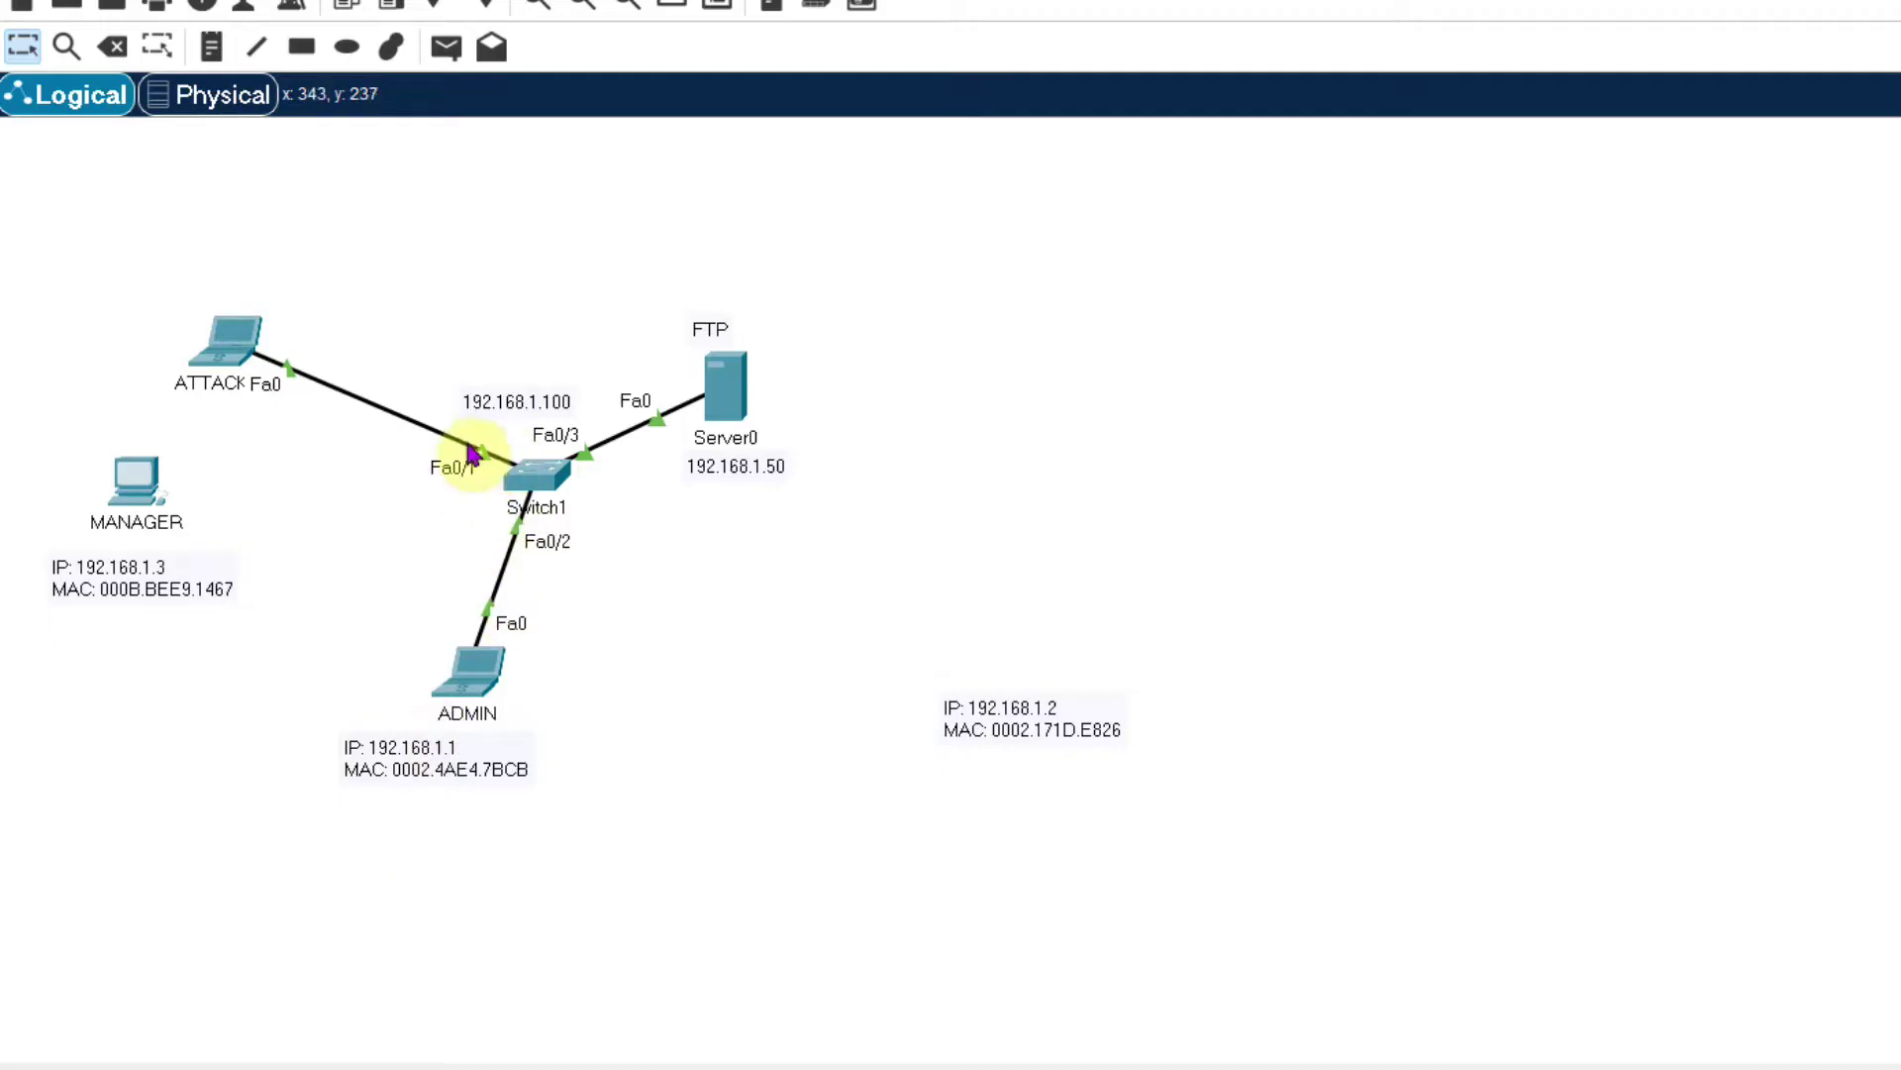
- Open the ATTACKER laptop's Command Prompt, advance to blank prompt lines, and ping the FTP server at 192.168.1.50
click(276, 461)
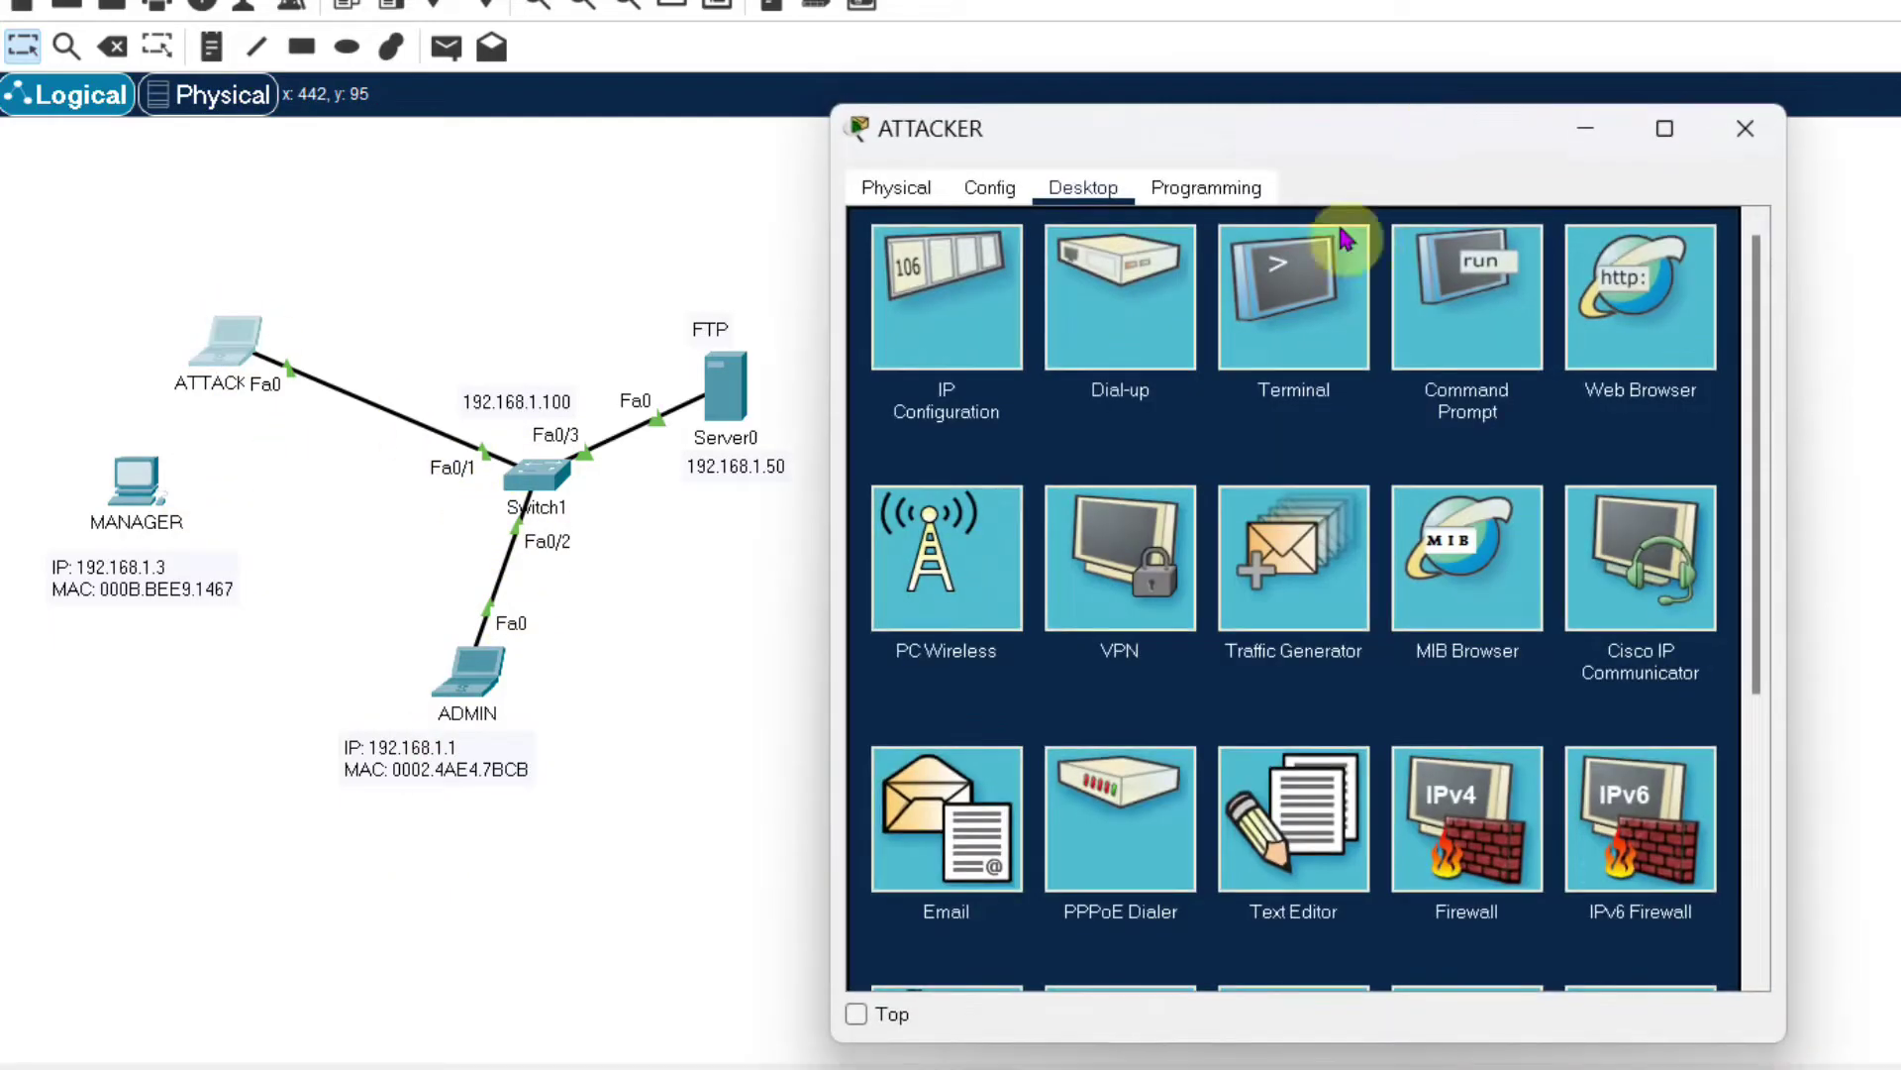
click(1475, 285)
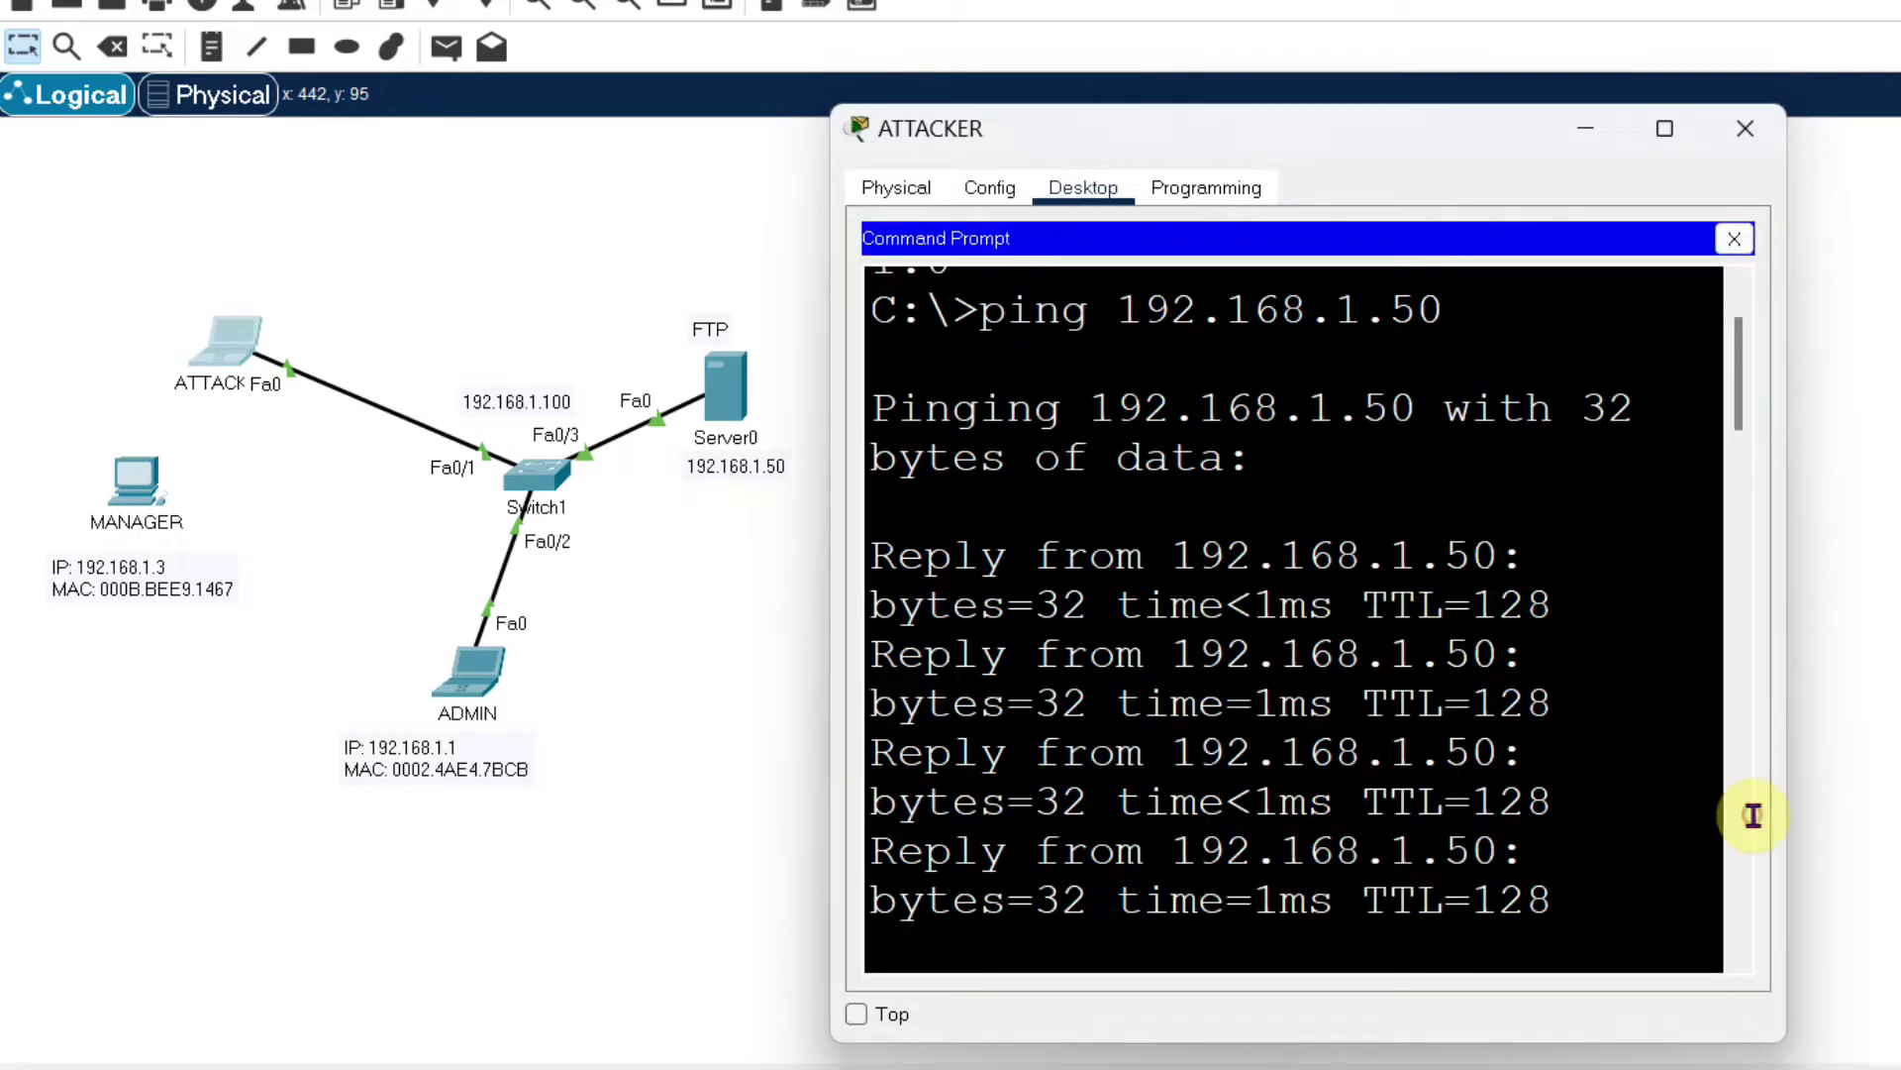
key(Return)
key(Return)
key(Return)
key(Return)
key(Return)
key(Return)
key(Return)
key(Return)
key(Return)
key(Return)
key(Return)
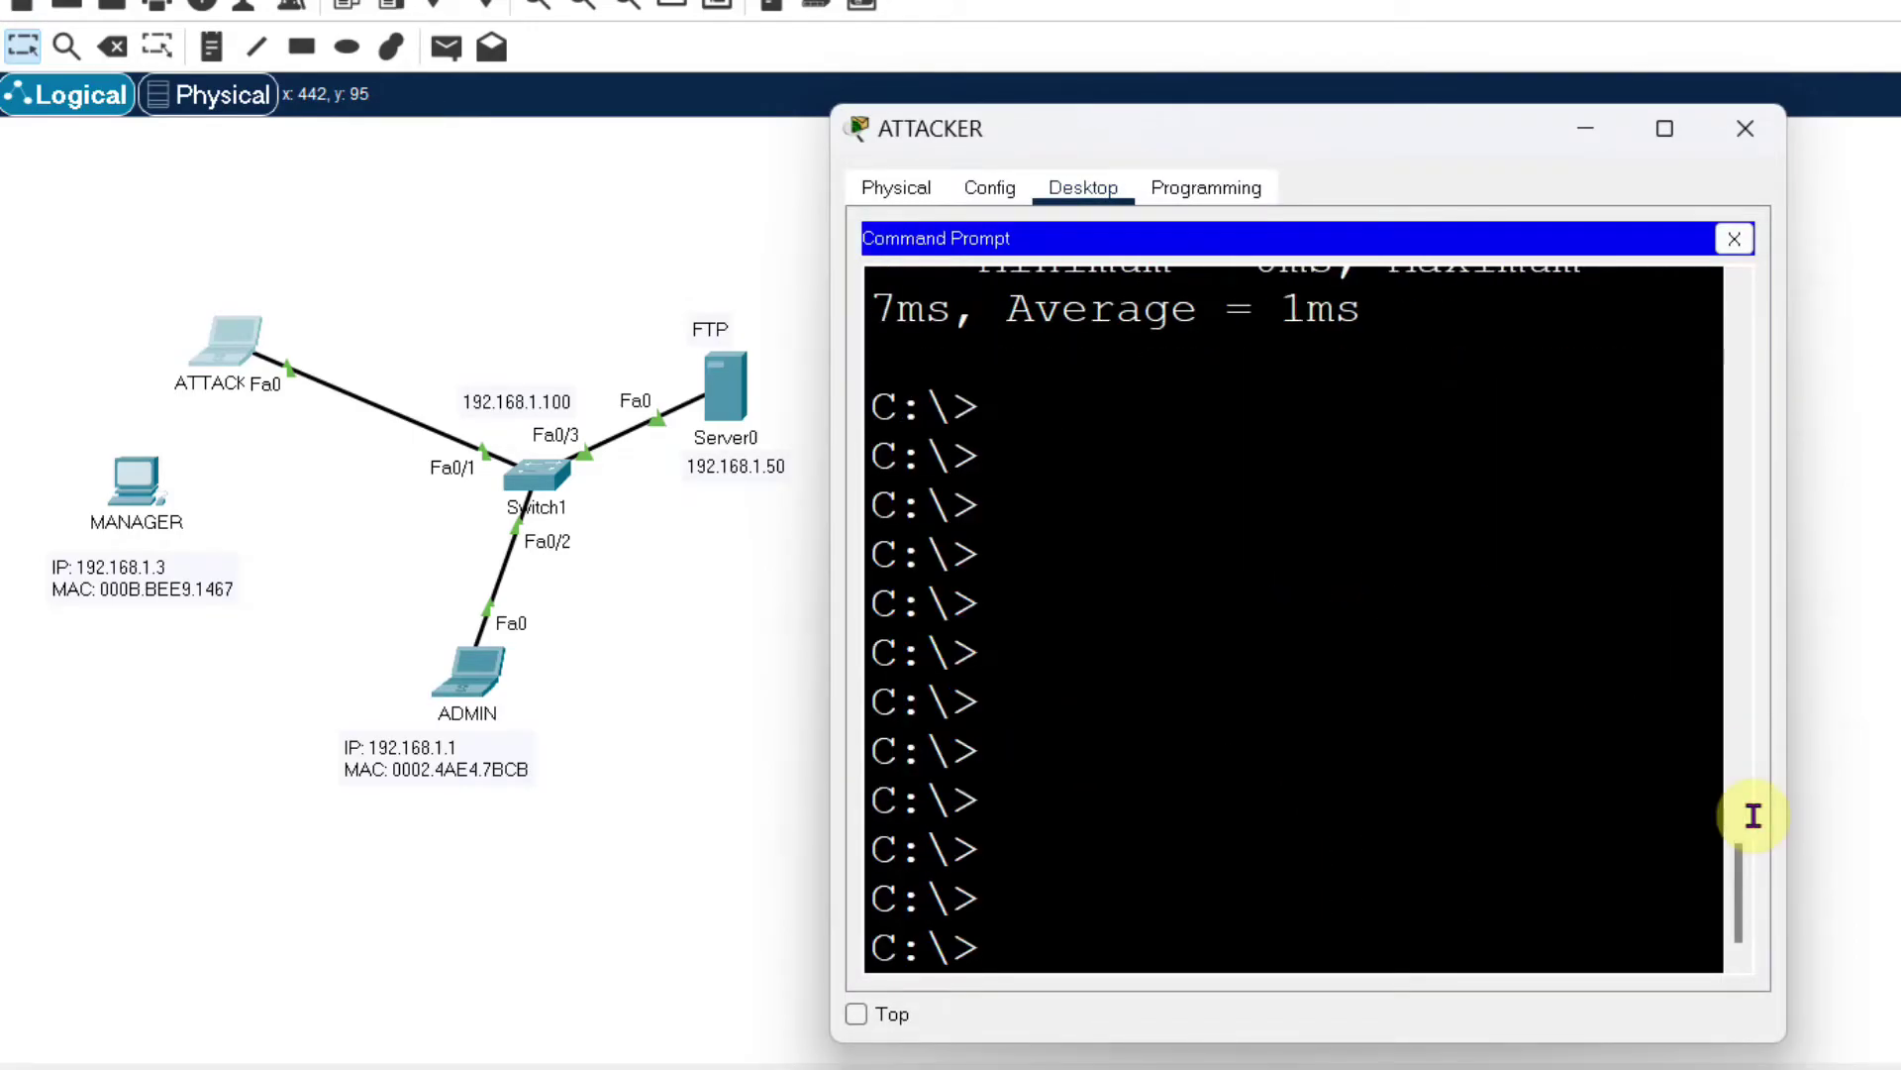
key(Up)
key(Return)
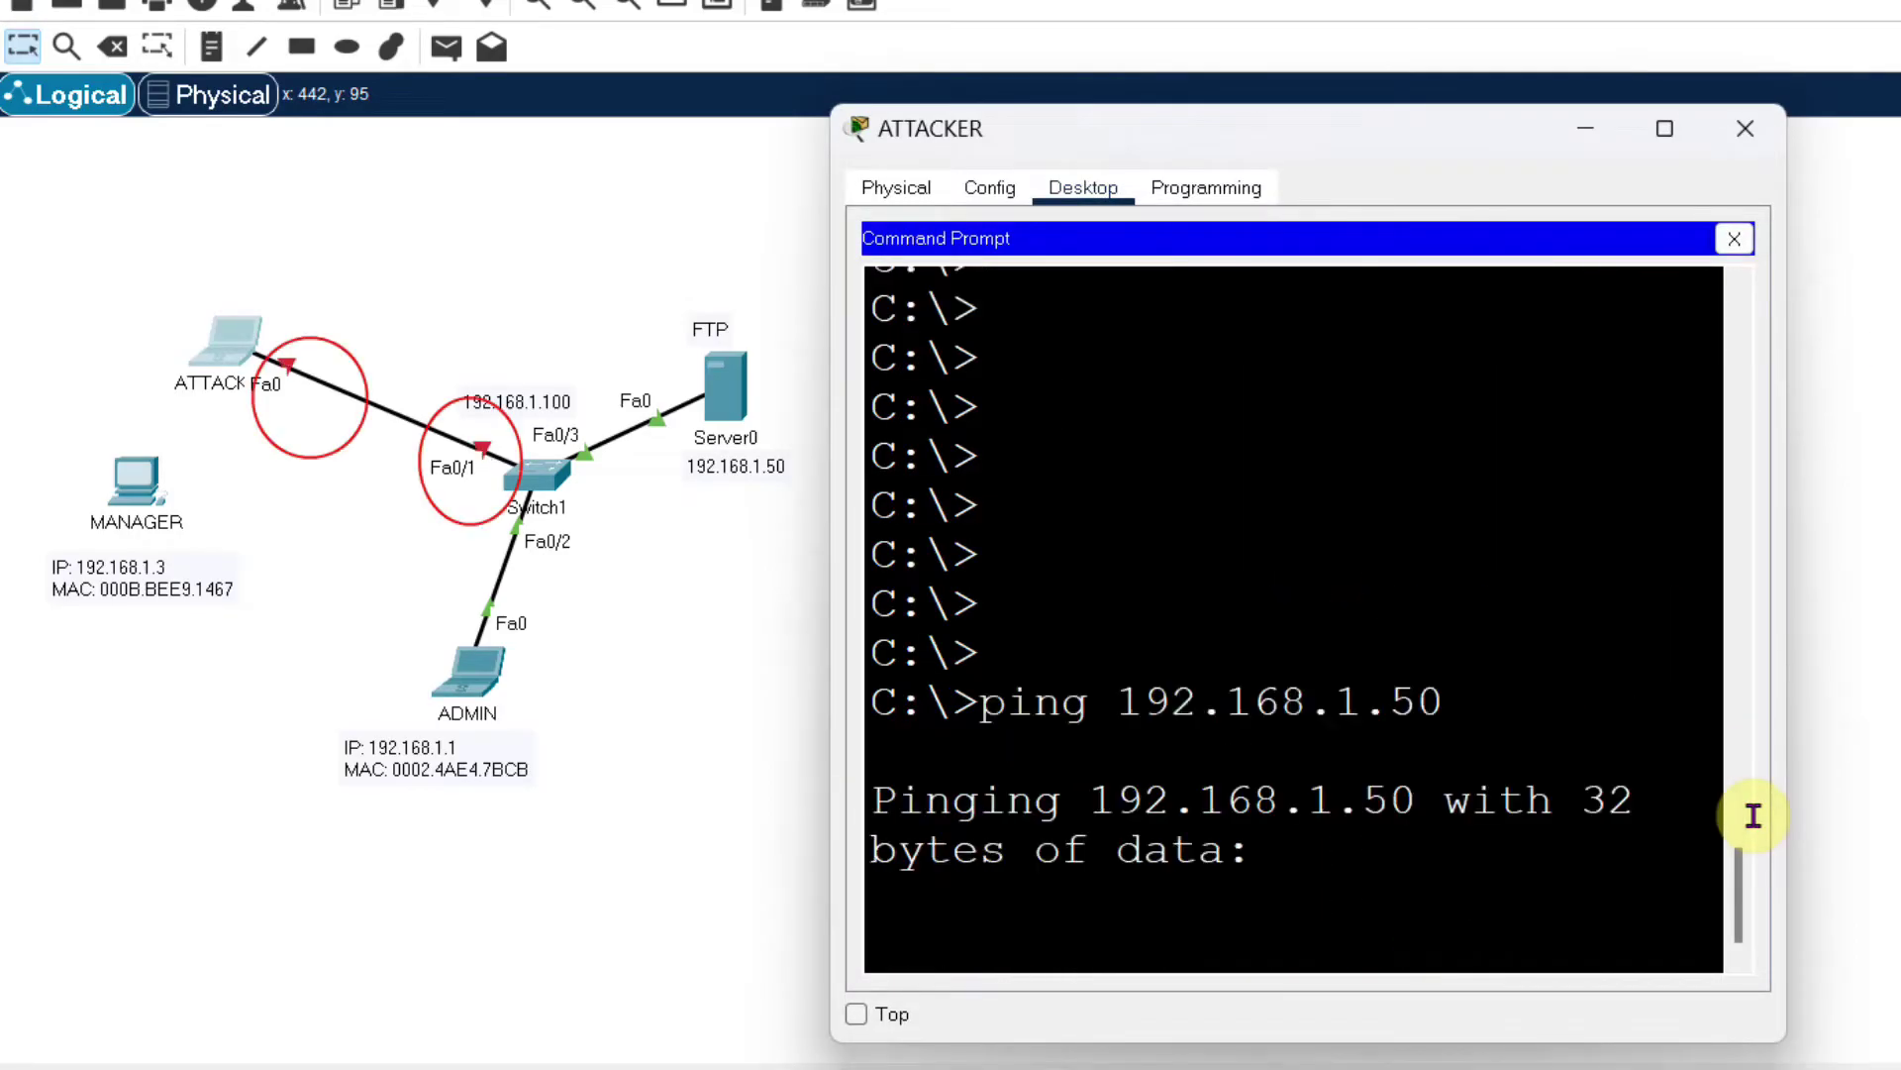